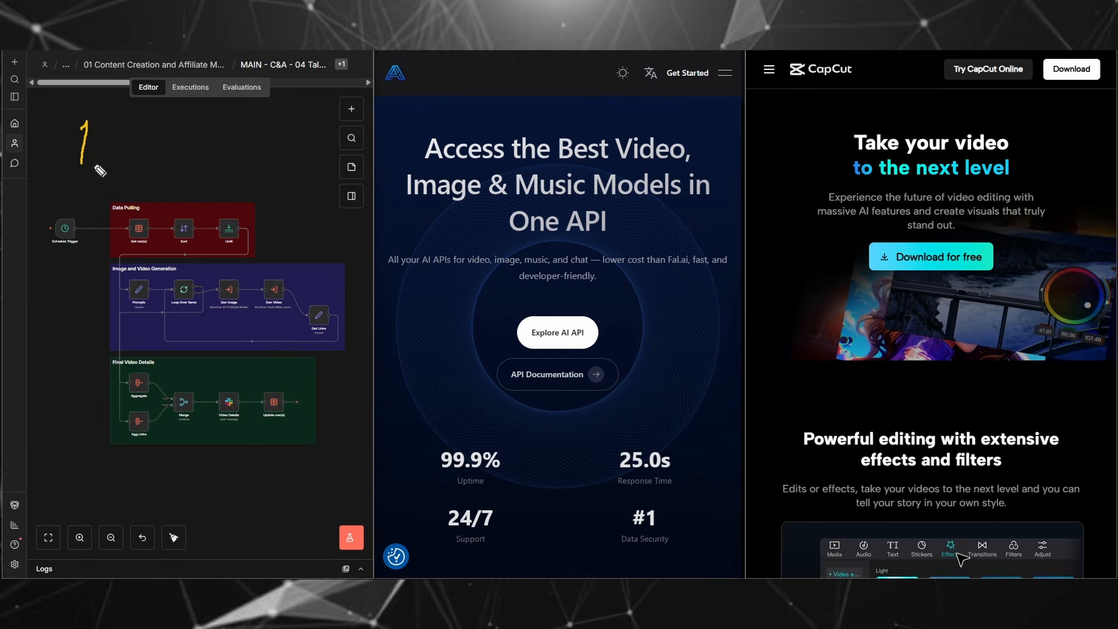
pyautogui.moveTo(232, 284); pyautogui.dragTo(536, 124)
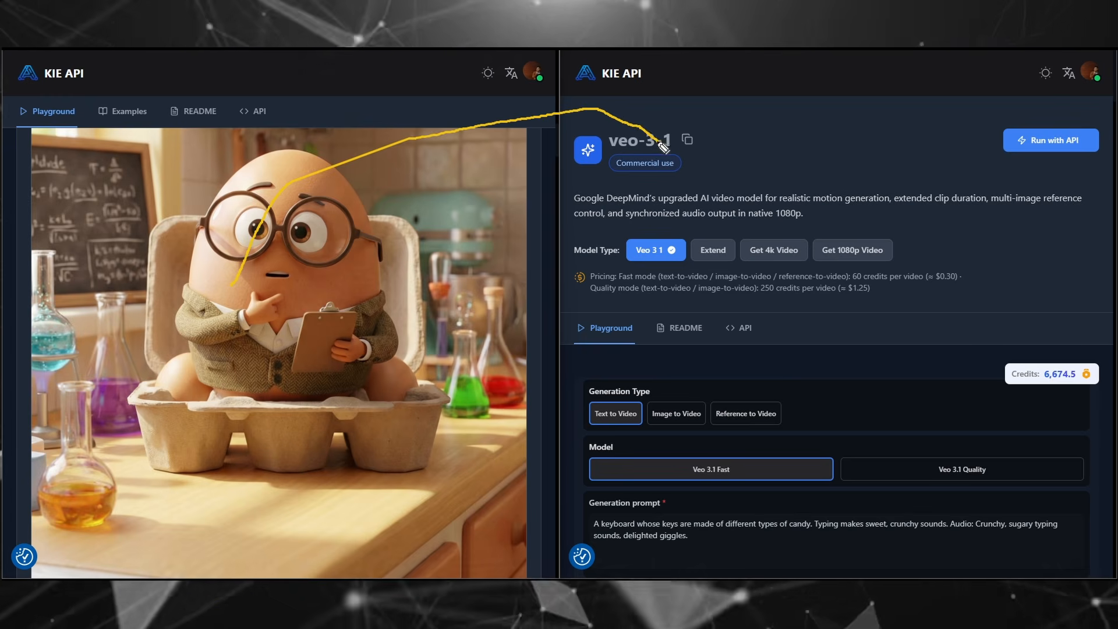
pyautogui.moveTo(664, 148)
pyautogui.mouseDown()
pyautogui.moveTo(661, 128)
pyautogui.moveTo(667, 153)
pyautogui.mouseUp()
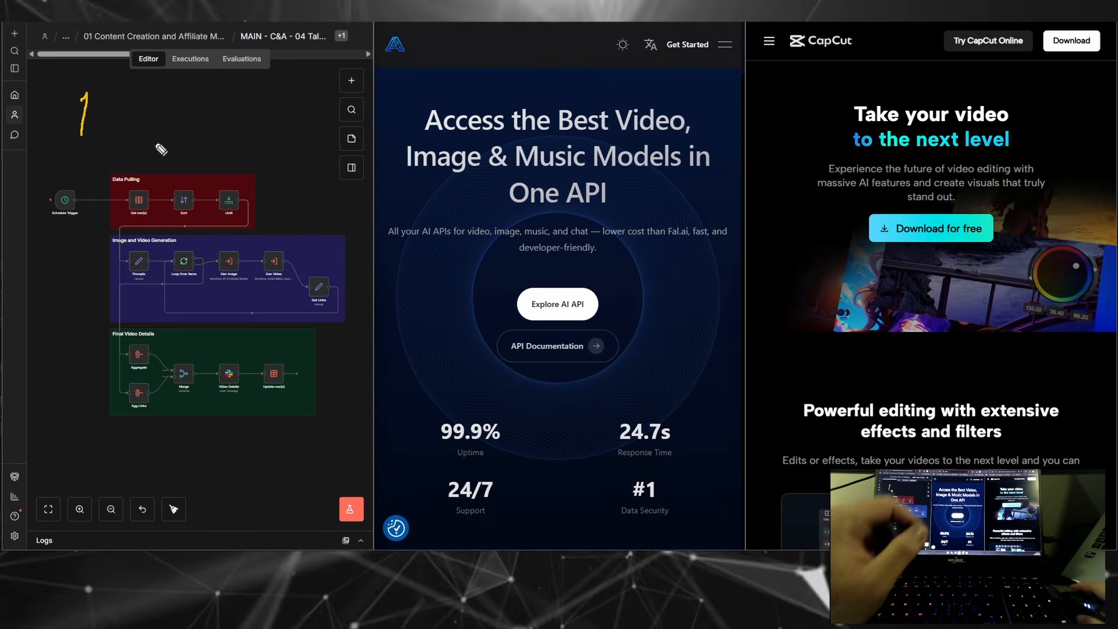
pyautogui.moveTo(434, 32)
pyautogui.mouseDown()
pyautogui.moveTo(410, 49)
pyautogui.moveTo(413, 67)
pyautogui.moveTo(478, 96)
pyautogui.mouseUp()
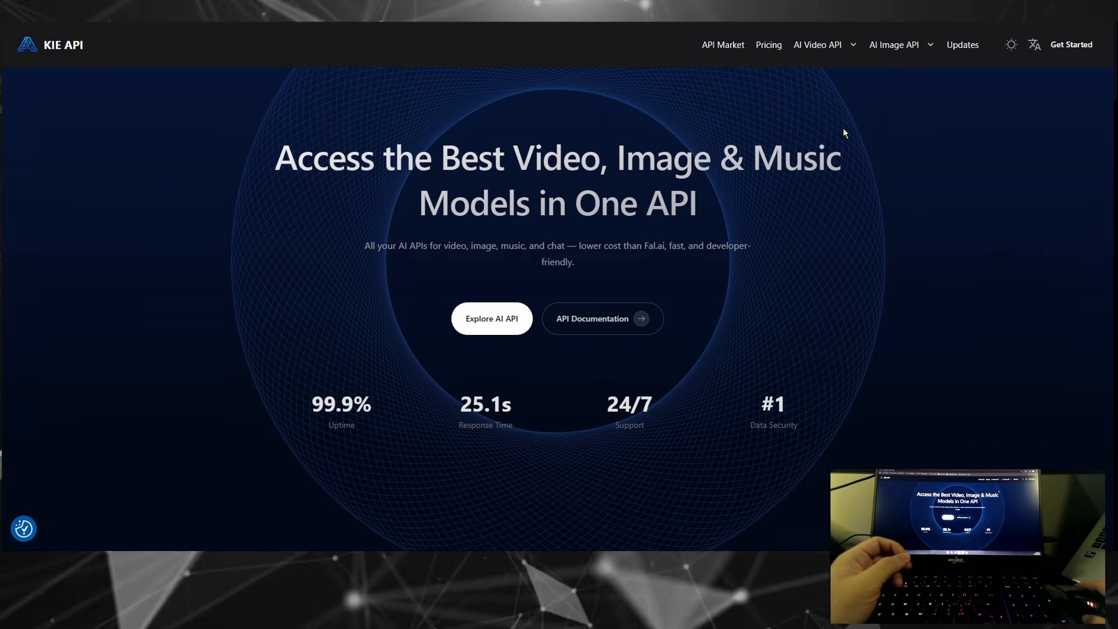
pyautogui.click(887, 46)
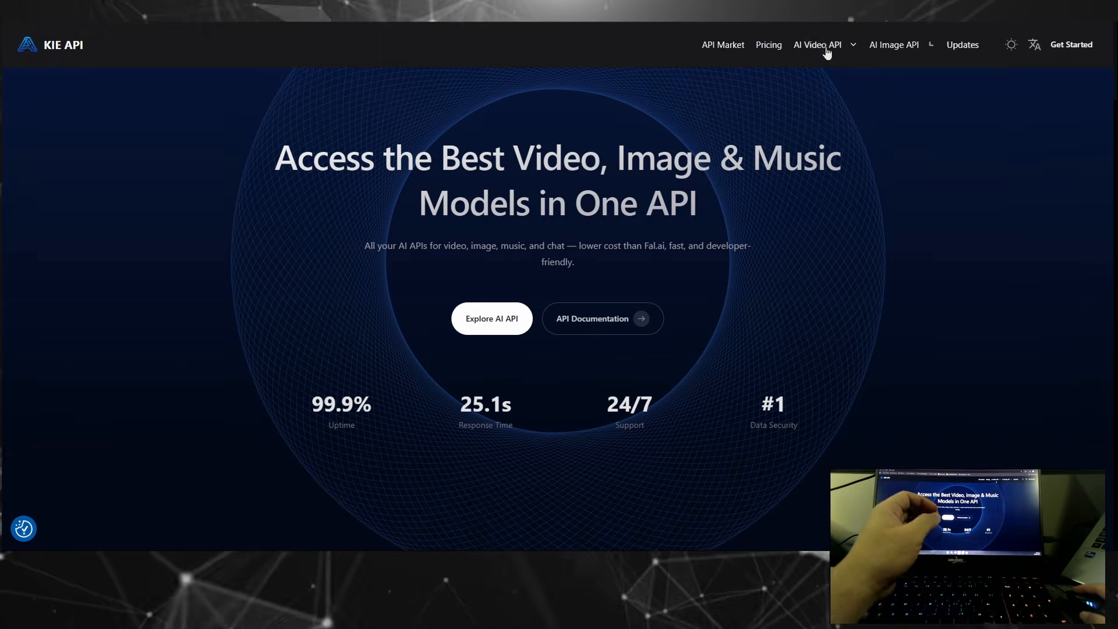
pyautogui.moveTo(825, 47)
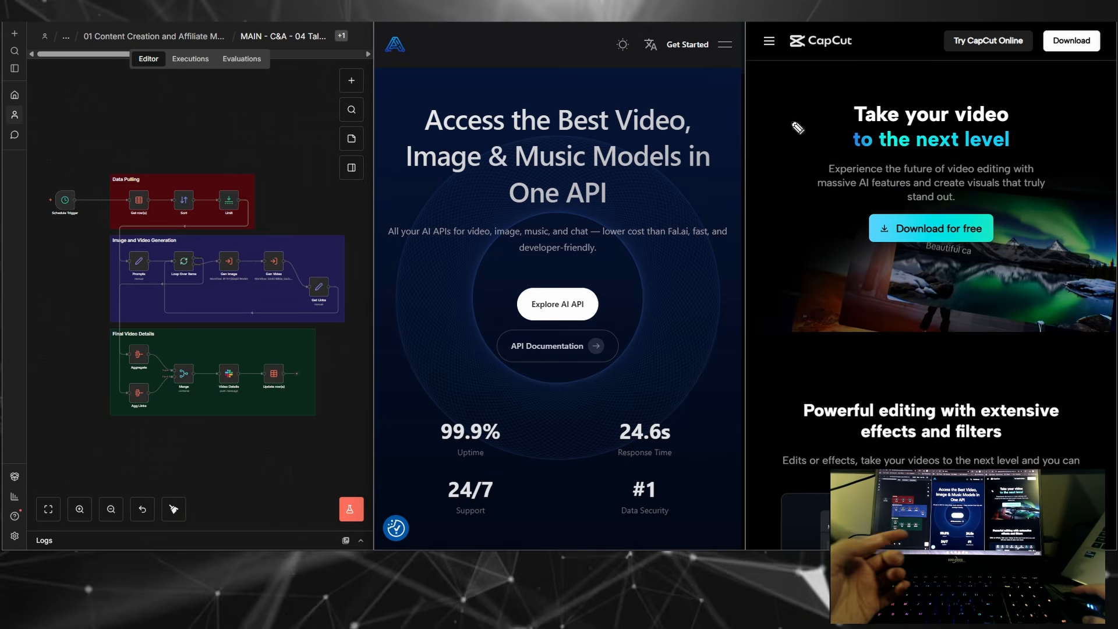
pyautogui.moveTo(782, 166)
pyautogui.mouseDown()
pyautogui.moveTo(809, 54)
pyautogui.moveTo(777, 36)
pyautogui.moveTo(861, 49)
pyautogui.moveTo(810, 56)
pyautogui.mouseUp()
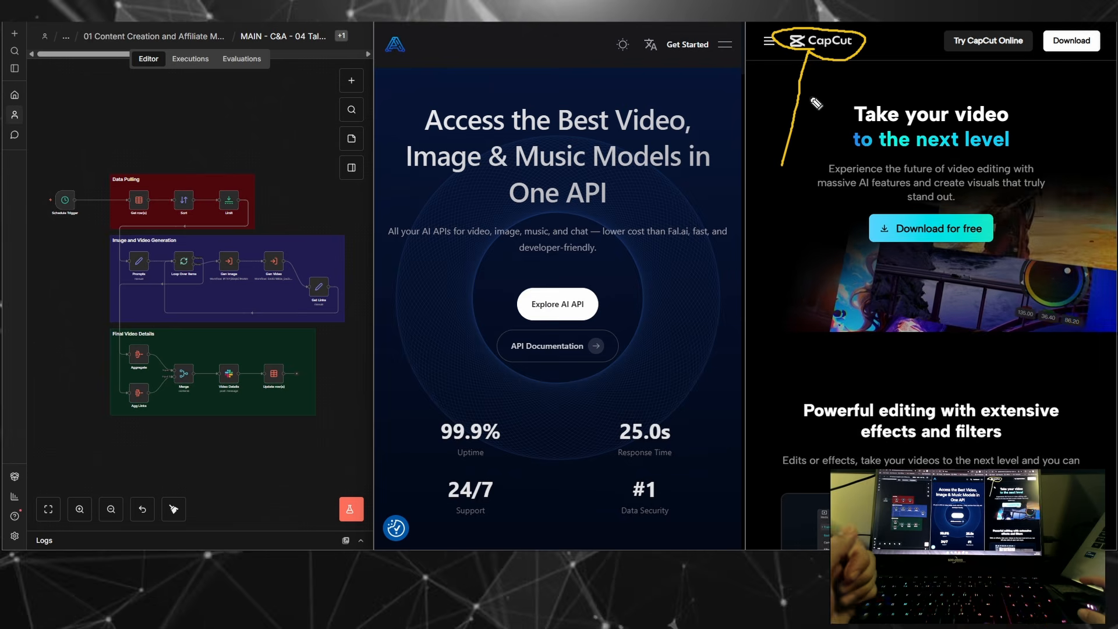
pyautogui.press('Escape')
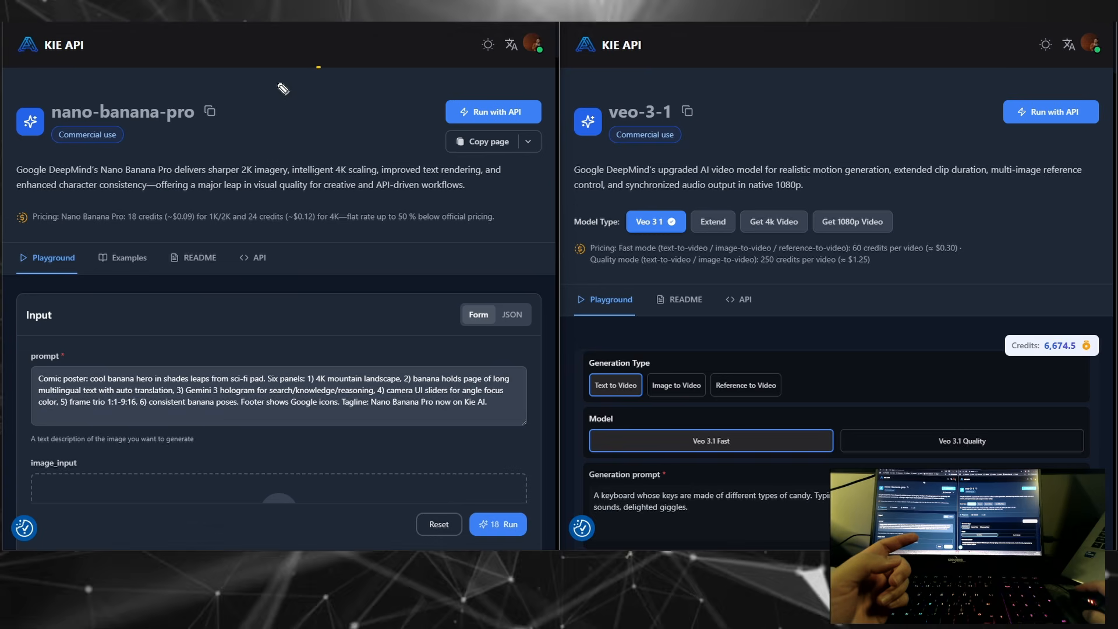
pyautogui.moveTo(114, 108); pyautogui.dragTo(122, 109)
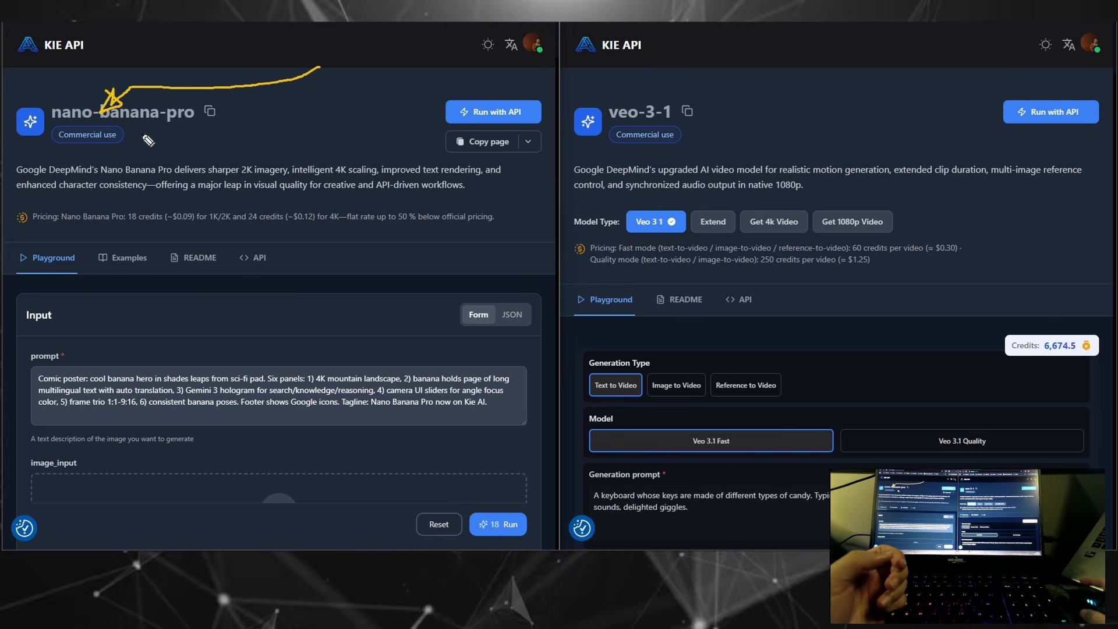
# Step: Replace the nano-banana-pro prompt with a nerdy Pixar-style 3D brown egg professor in an egg carton on a kitchen counter with science equipment
pyautogui.click(499, 402)
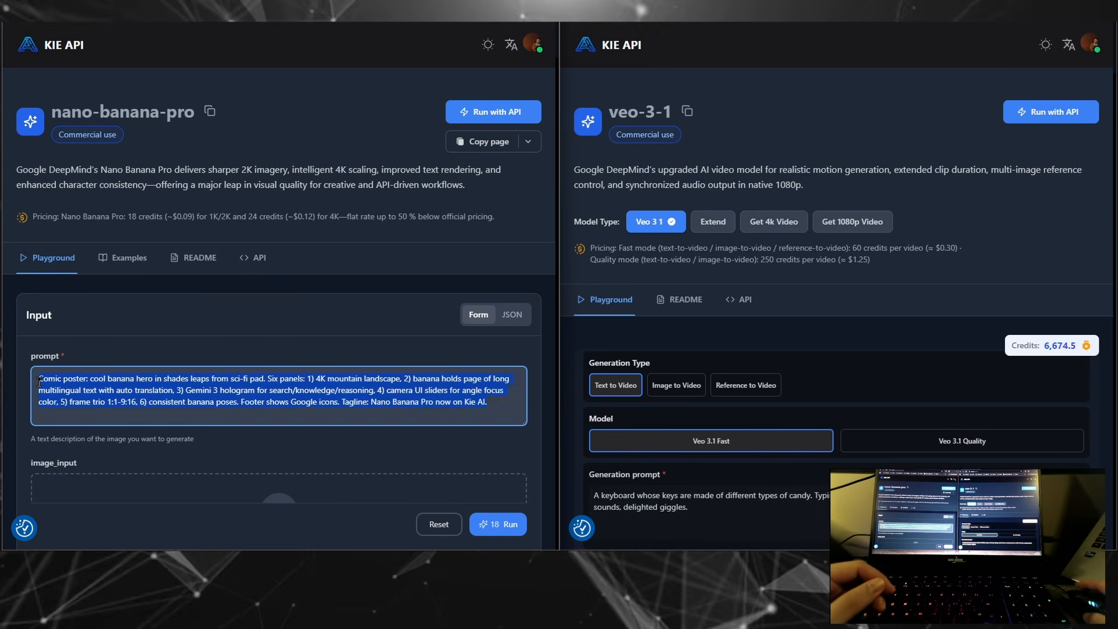
pyautogui.write('A nerdy Pixar-style 3D animated brown egg character with scientific expressive eyes and professor-like pose, sitting in in a egg carton on kitchen counter with beakers and science equipment in background, clean bright laboratory-style lighting, Disney Pixar animation style, vibrant colors, high quality render')
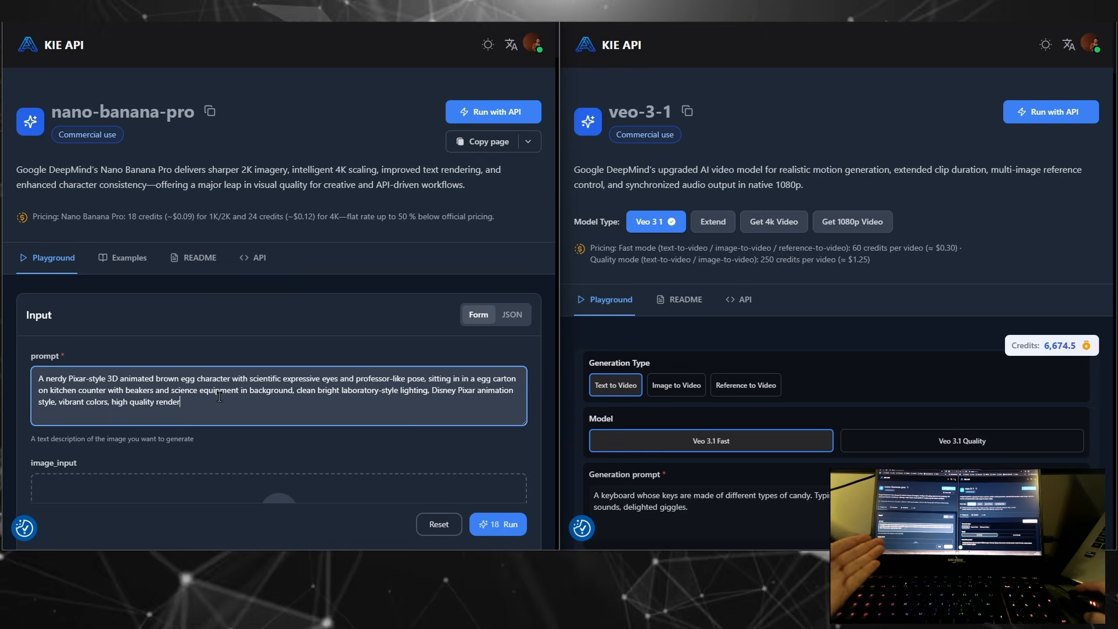
# Step: Generate the egg image with a 9:16 aspect ratio and 2K resolution
pyautogui.scroll(-6, 331, 194)
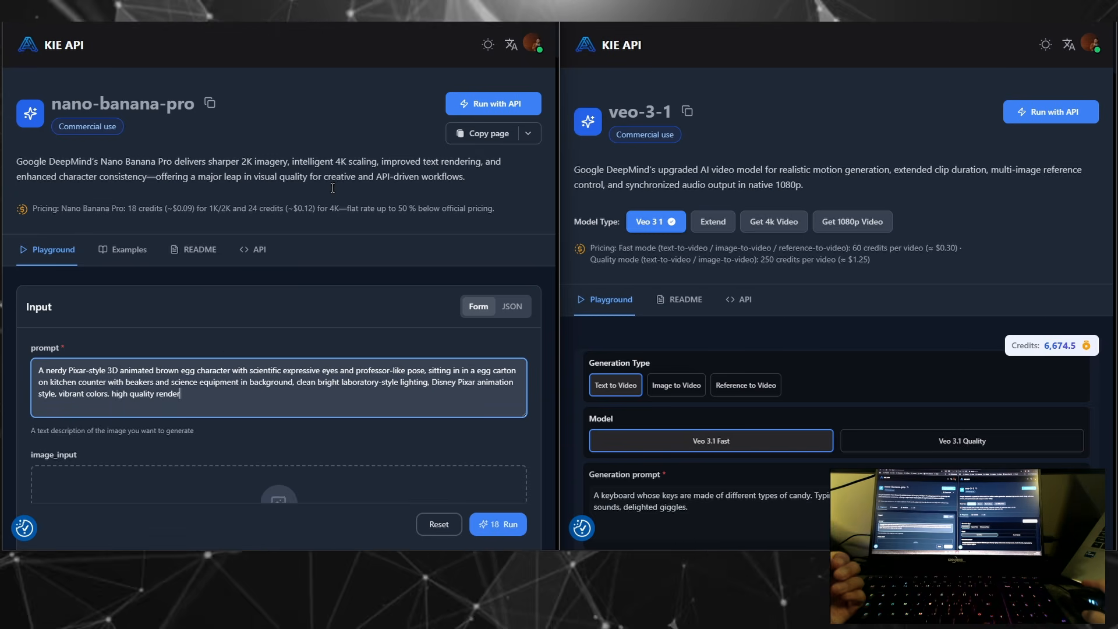
pyautogui.click(299, 313)
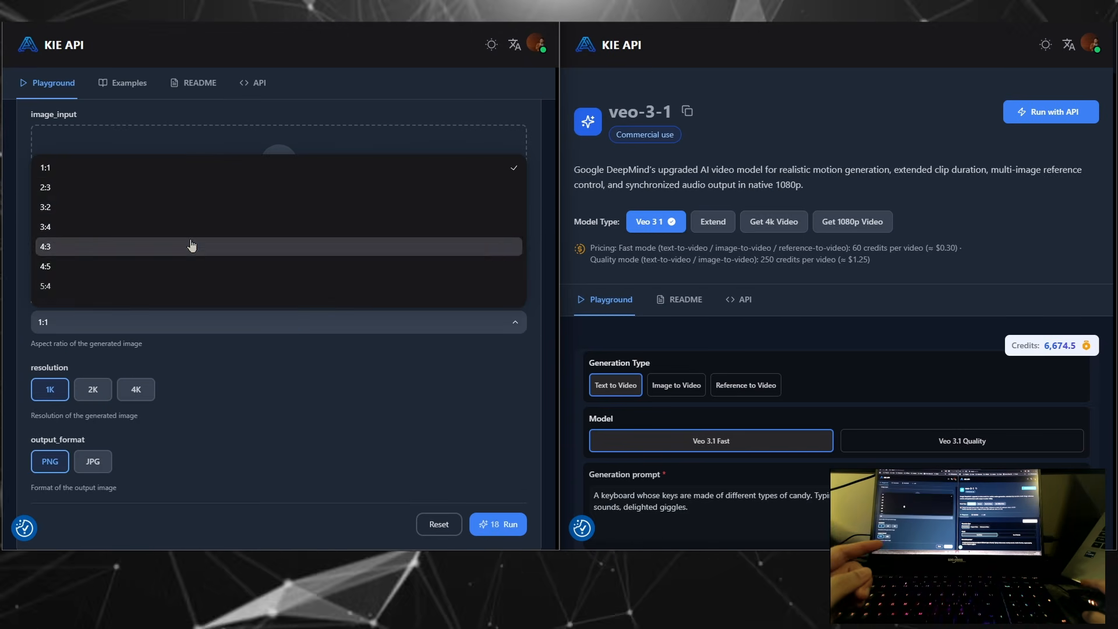
pyautogui.scroll(-2, 96, 236)
pyautogui.click(95, 236)
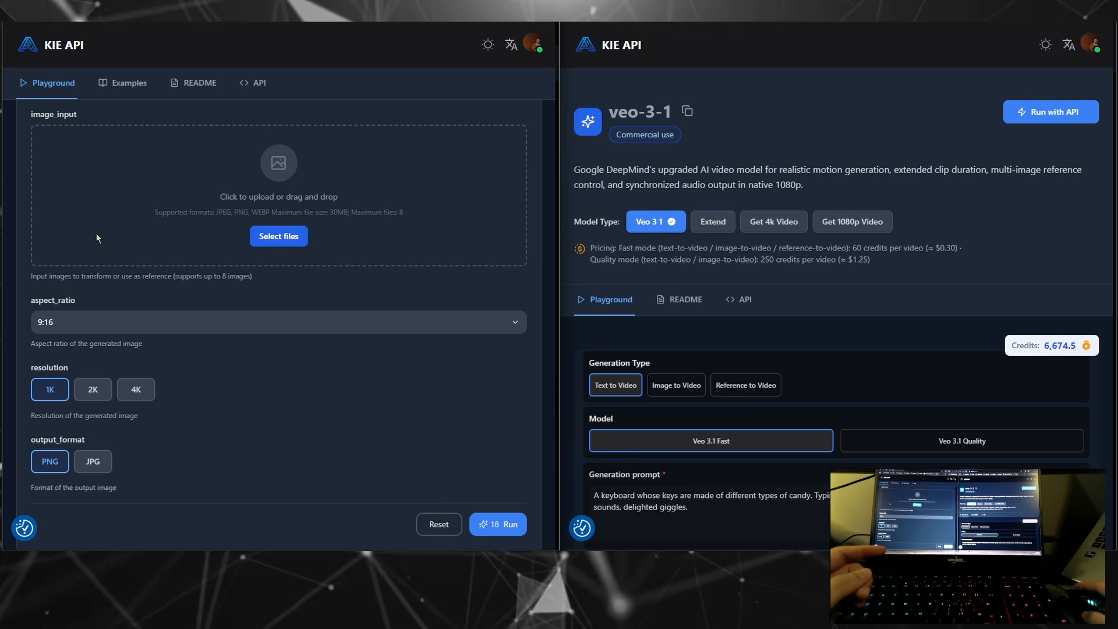
pyautogui.click(96, 393)
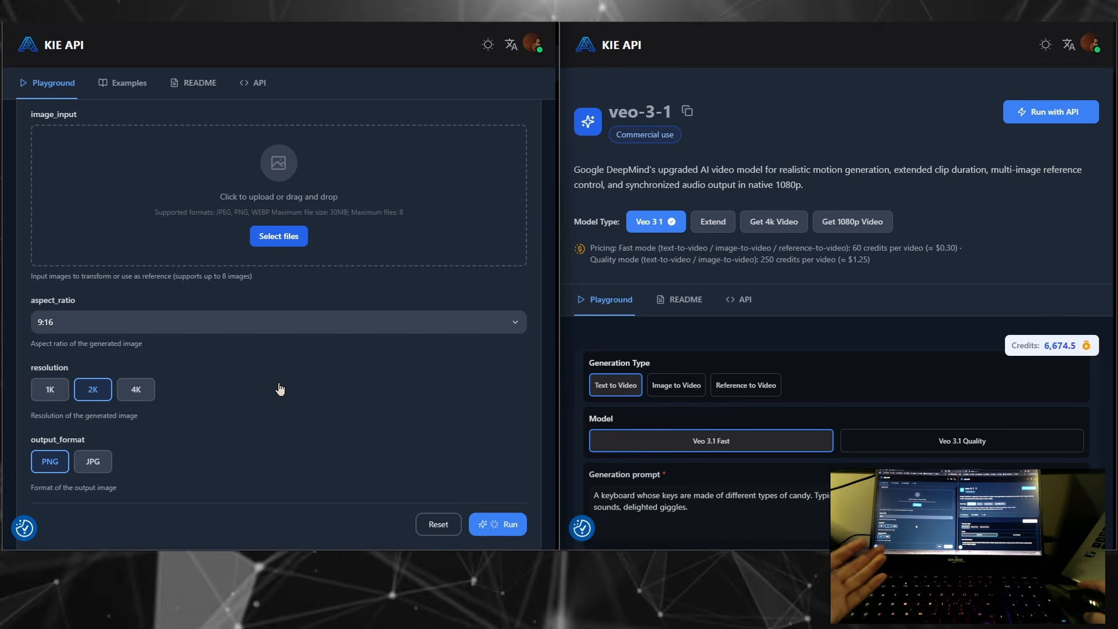
pyautogui.click(499, 529)
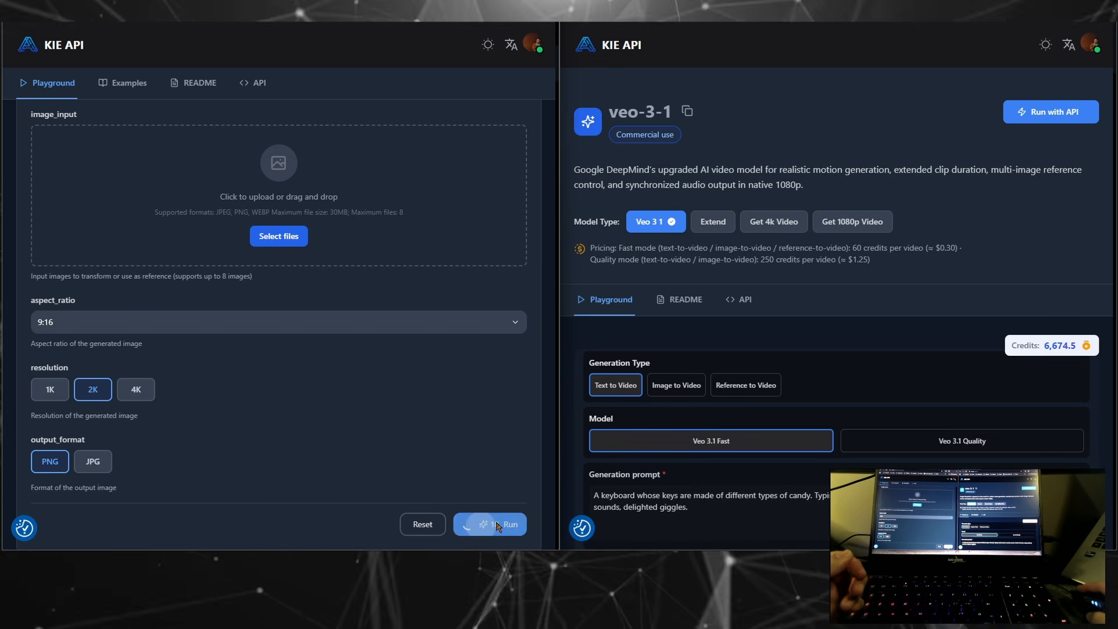
pyautogui.scroll(-7, 422, 389)
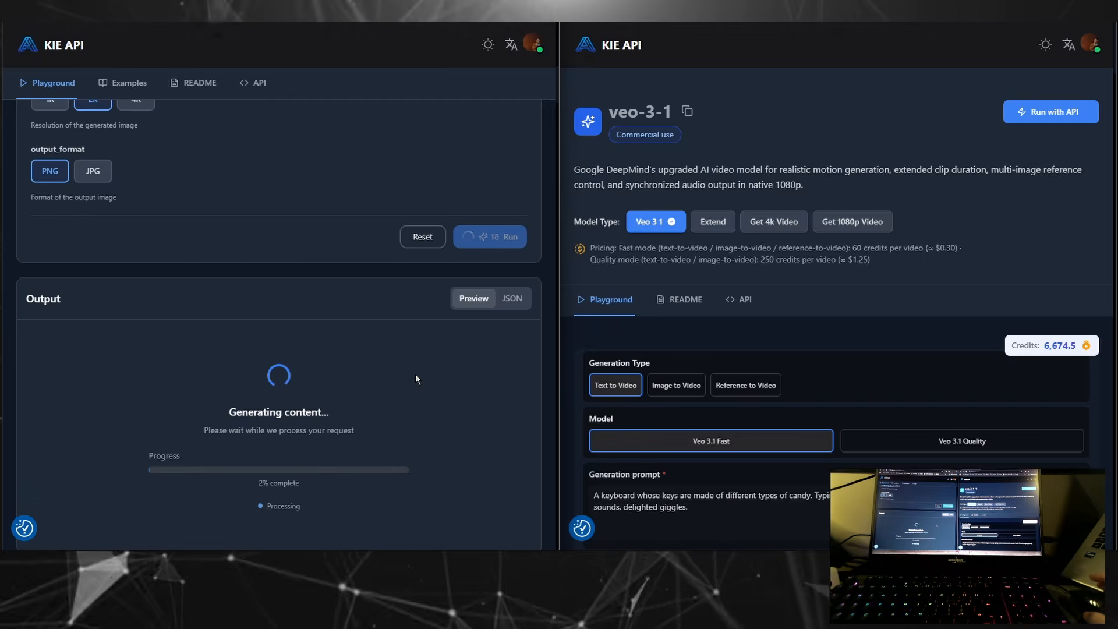
pyautogui.scroll(-2, 411, 288)
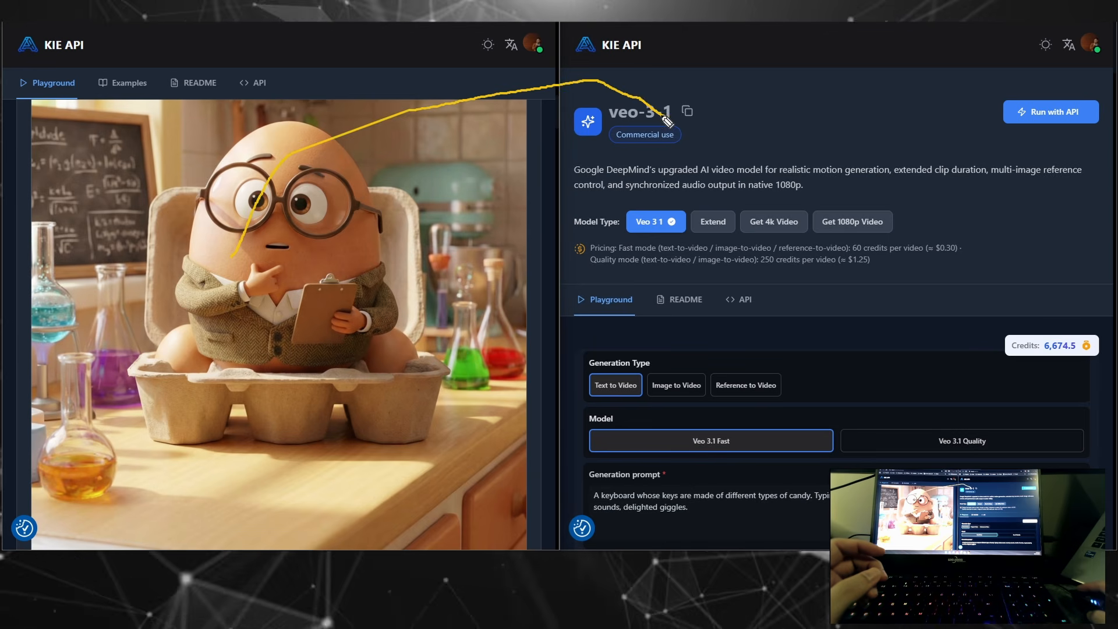
# Step: Examine the generated egg character image in the nano-banana-pro output
pyautogui.moveTo(667, 99); pyautogui.dragTo(662, 119)
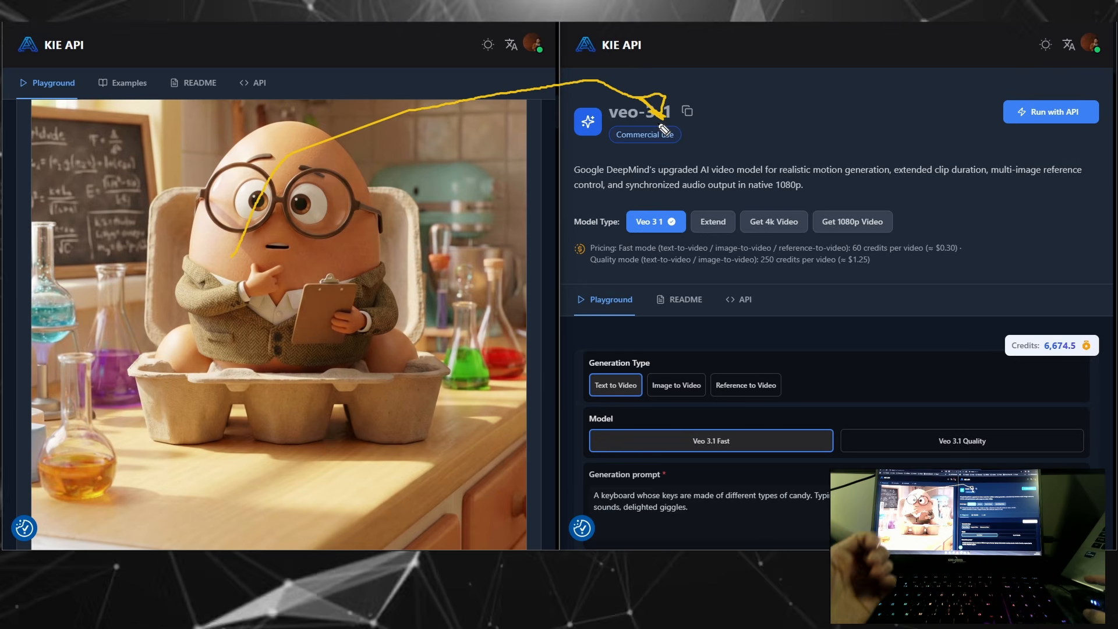
pyautogui.scroll(-3, 392, 287)
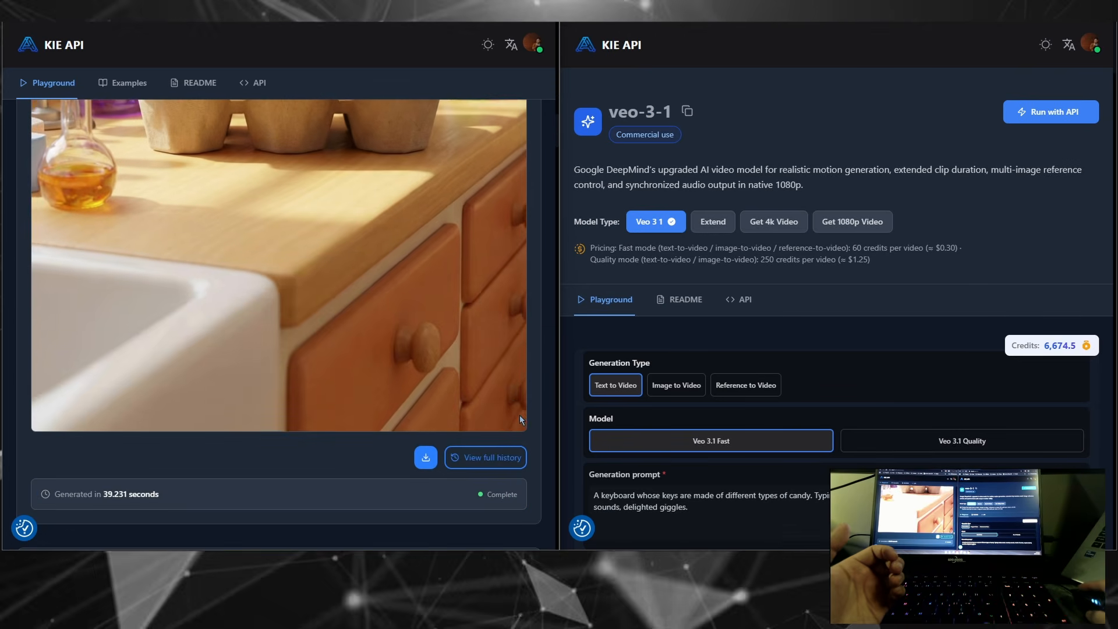
pyautogui.click(513, 417)
pyautogui.scroll(3, 452, 315)
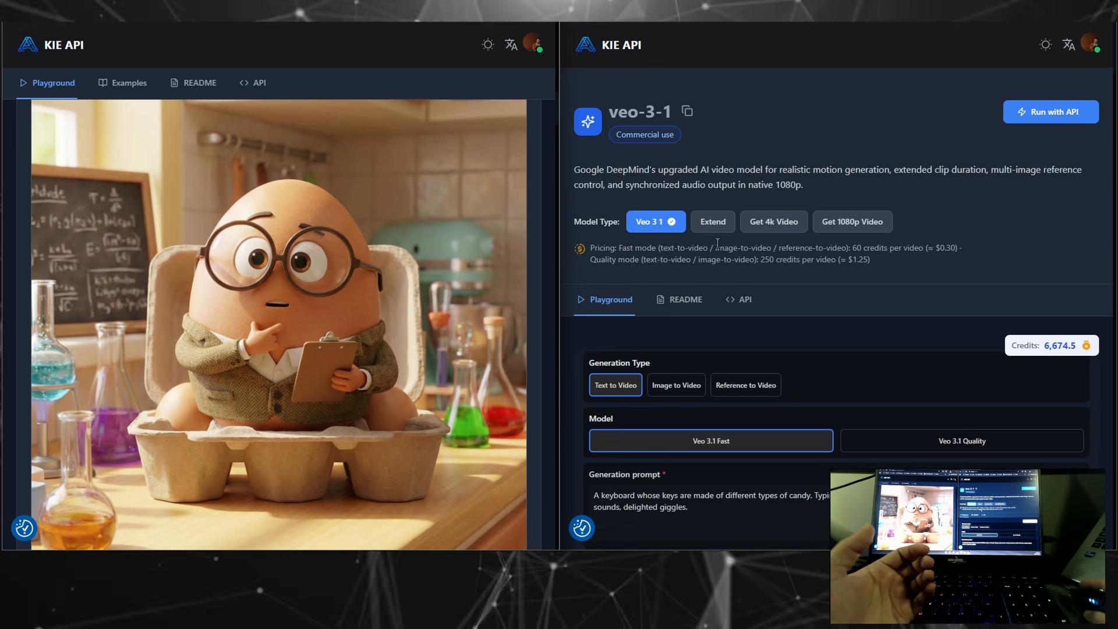
# Step: Switch the veo-3-1 generation type to Image to Video and upload the generated egg image as the start frame
pyautogui.scroll(-3, 746, 299)
pyautogui.click(675, 211)
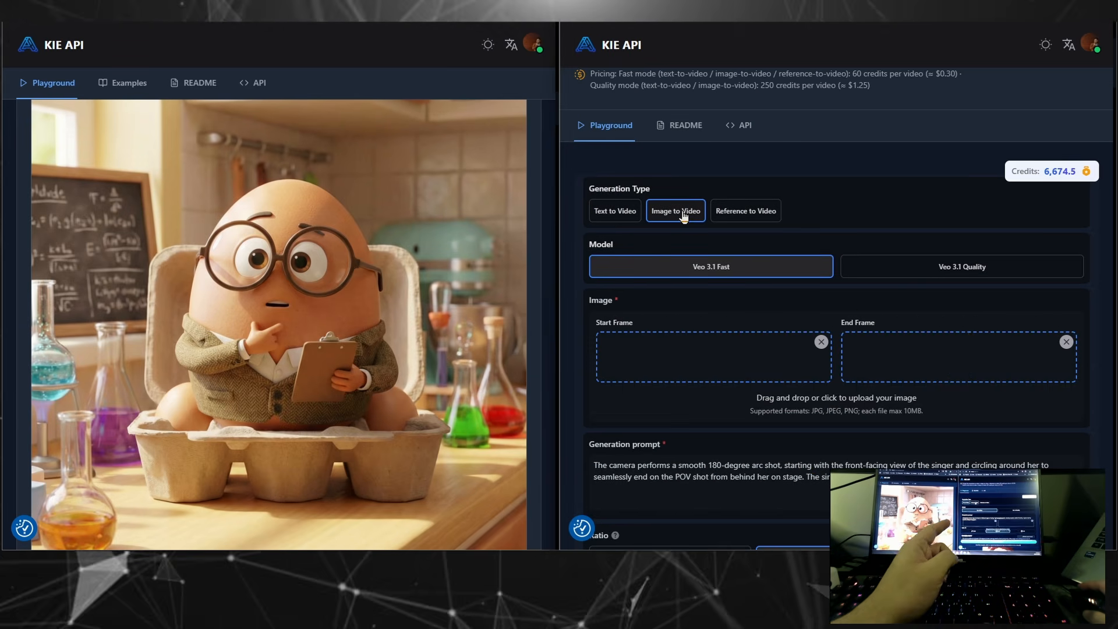
pyautogui.scroll(-1, 703, 313)
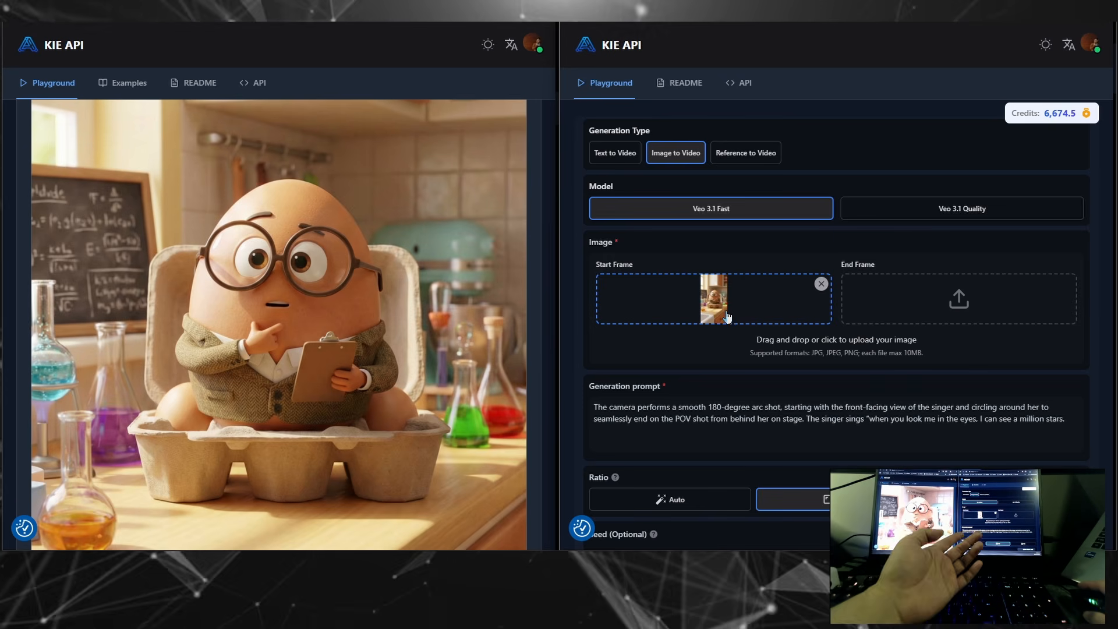
# Step: Replace the veo-3-1 generation prompt with the copied JSON prompt specifying no watermark and low-volume upbeat motivational background music
pyautogui.scroll(-1, 783, 258)
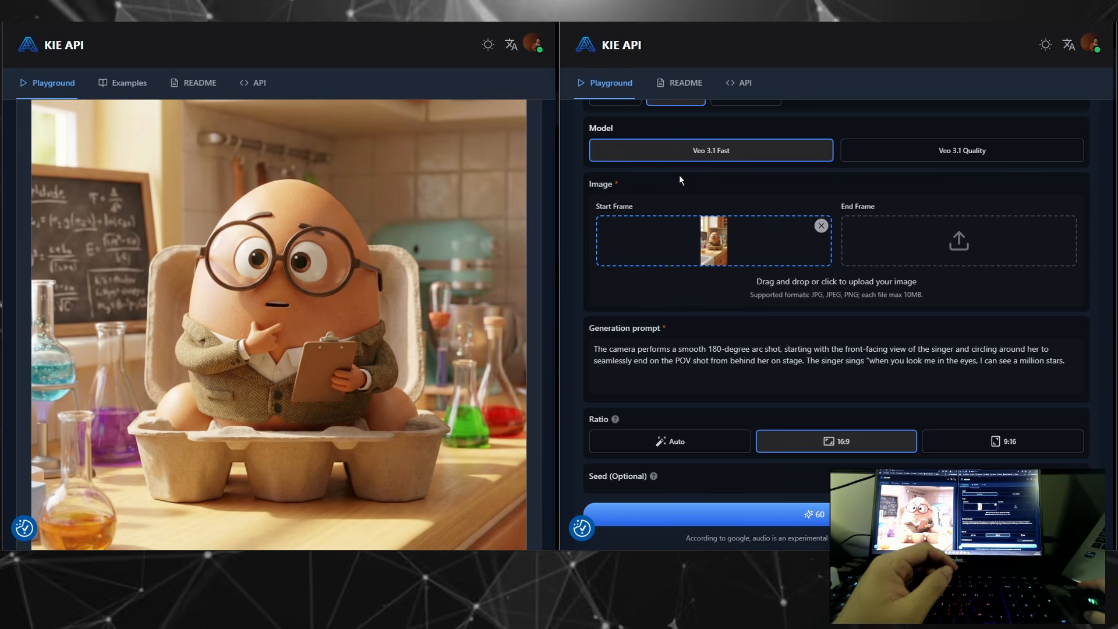
pyautogui.moveTo(1065, 361); pyautogui.dragTo(610, 348)
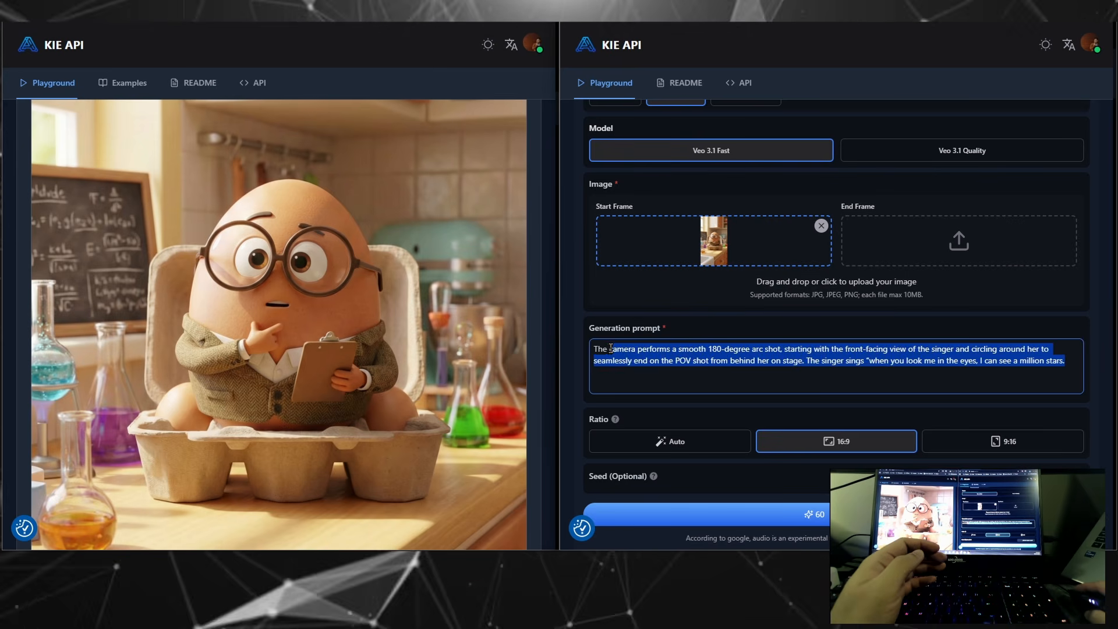
pyautogui.hotkey('ctrl', 'v')
# Step: Set the video ratio to 9:16 and generate the video
pyautogui.scroll(-4, 905, 234)
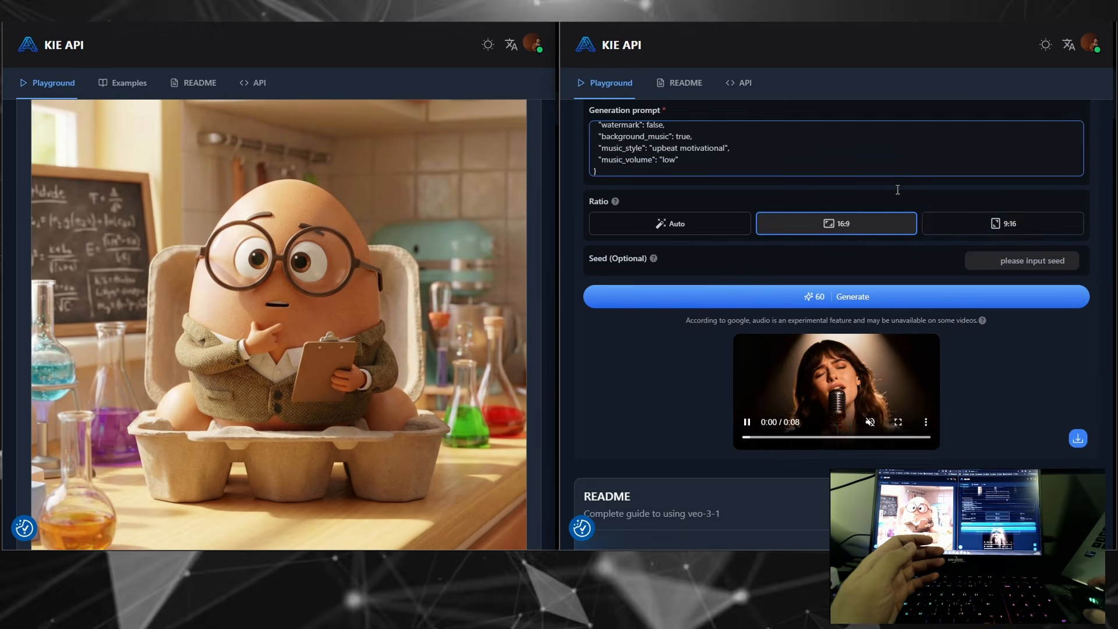
pyautogui.click(1010, 211)
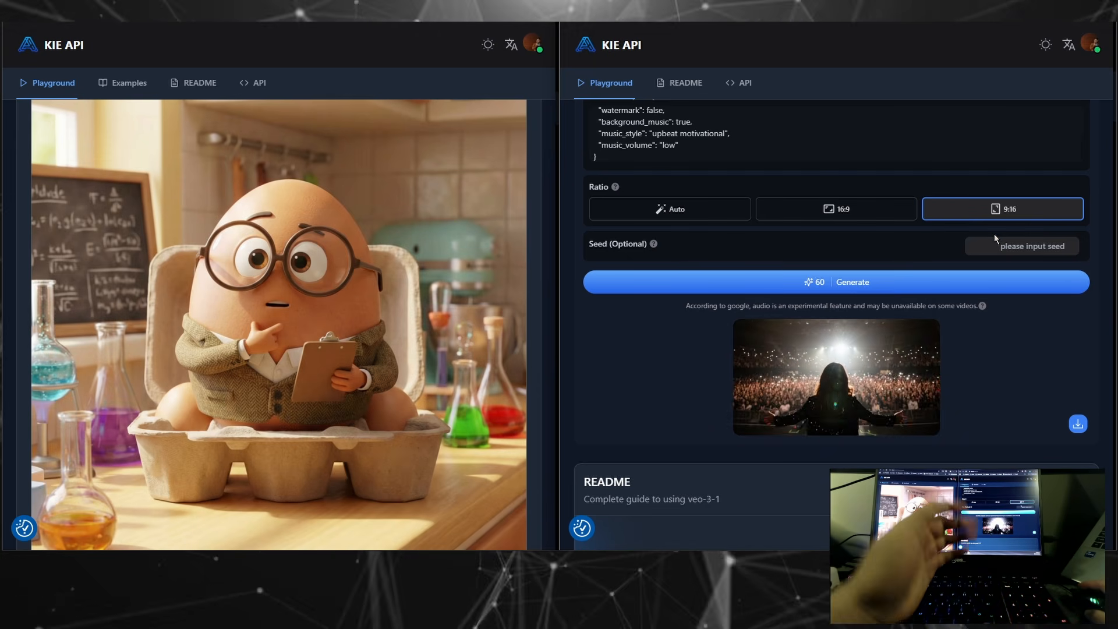
pyautogui.click(834, 291)
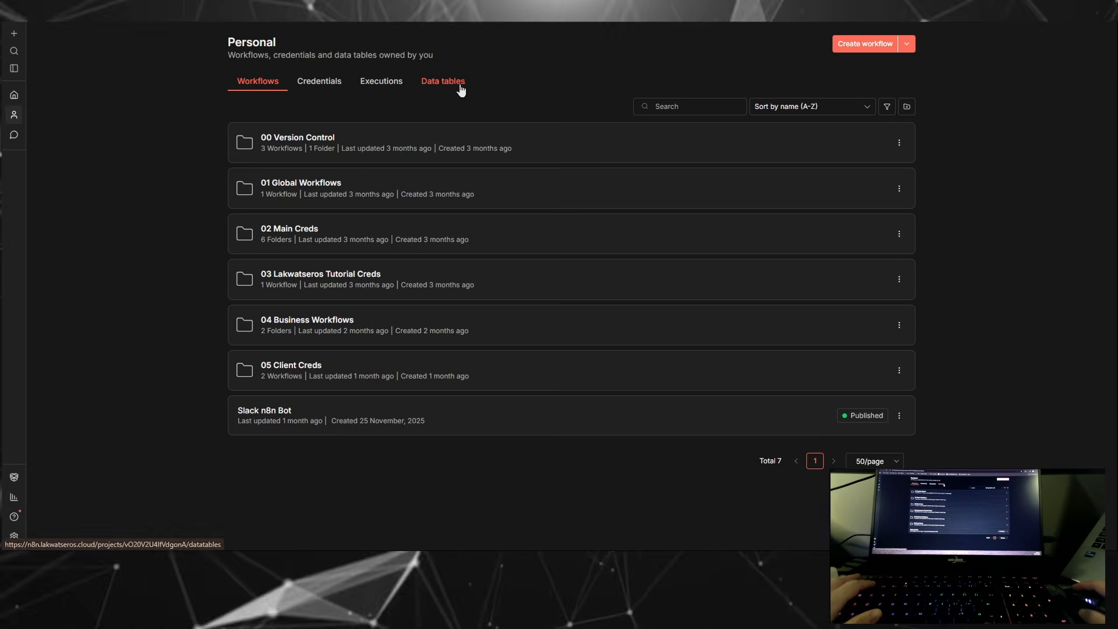
# Step: In n8n, start a new data table named "Test Talking Object" in the Personal project
pyautogui.click(461, 88)
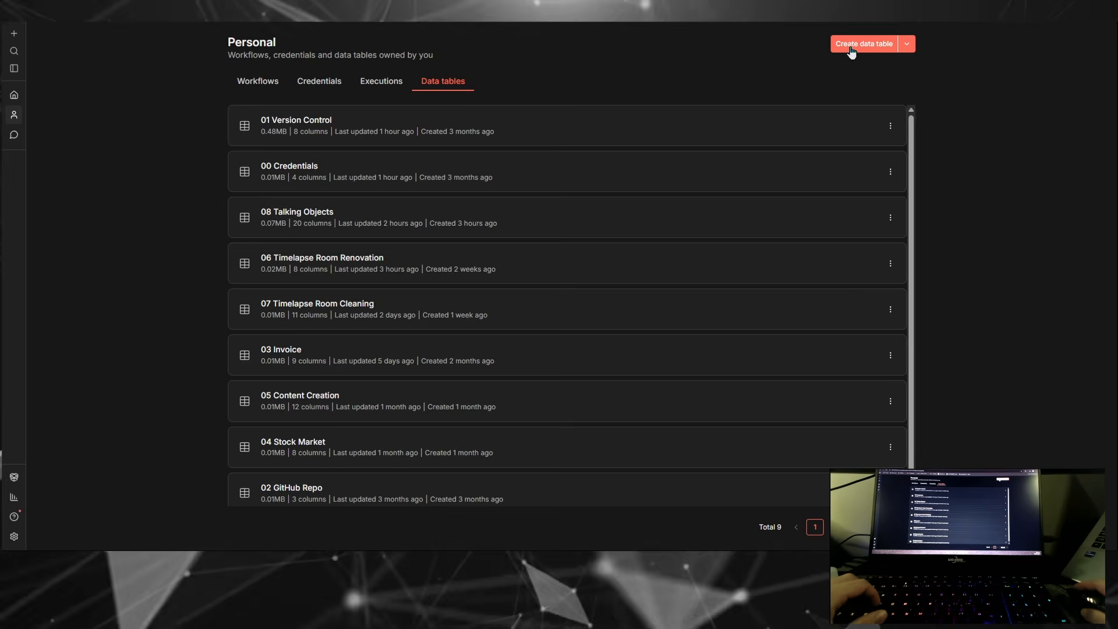
pyautogui.click(851, 46)
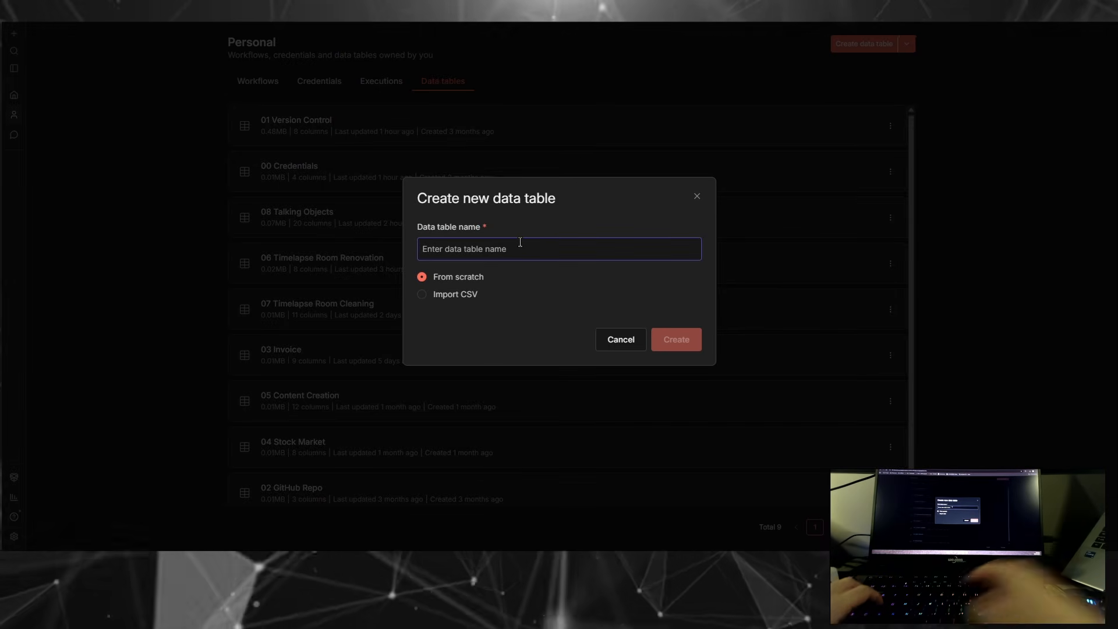
pyautogui.write('Test')
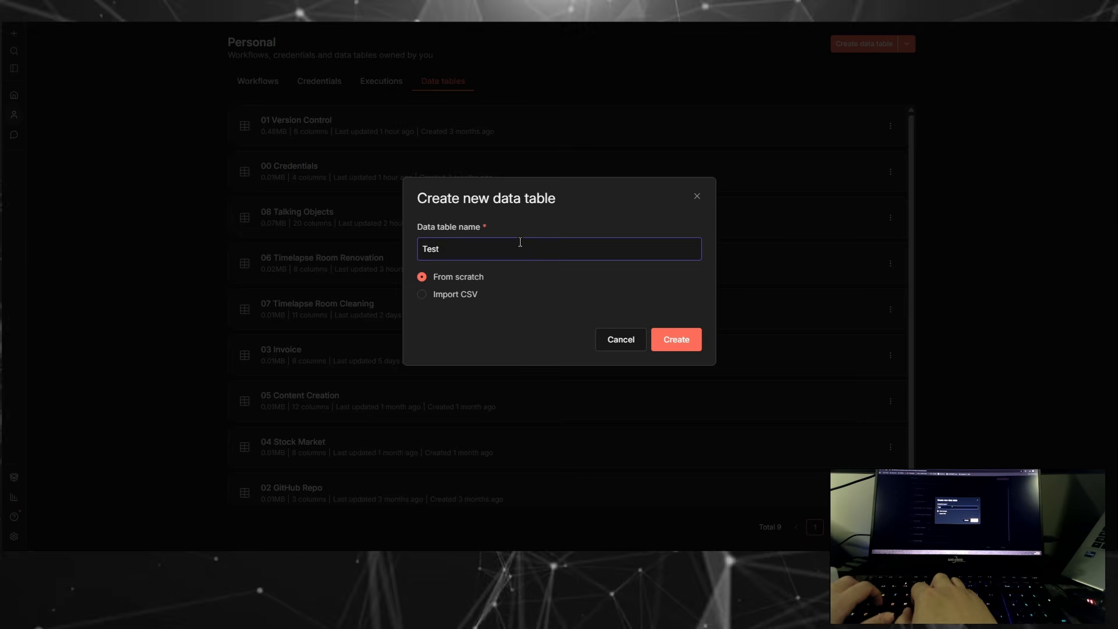
pyautogui.write(' Talking Object')
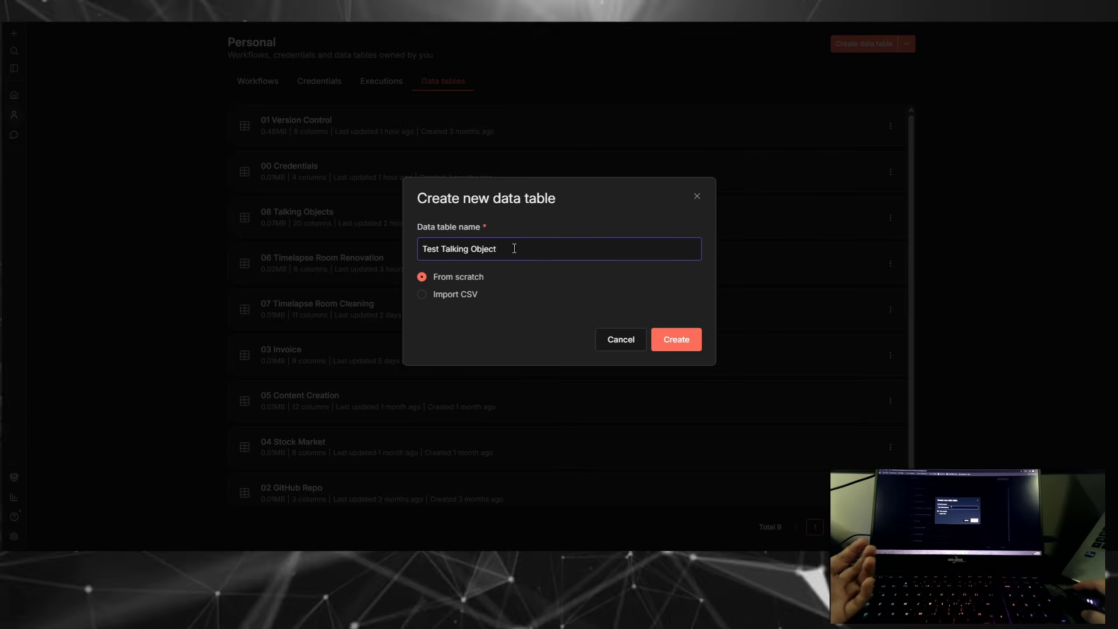
# Step: Import talking_objects_rows.csv with its header row as the source and create the data table with the detected columns and types
pyautogui.click(461, 295)
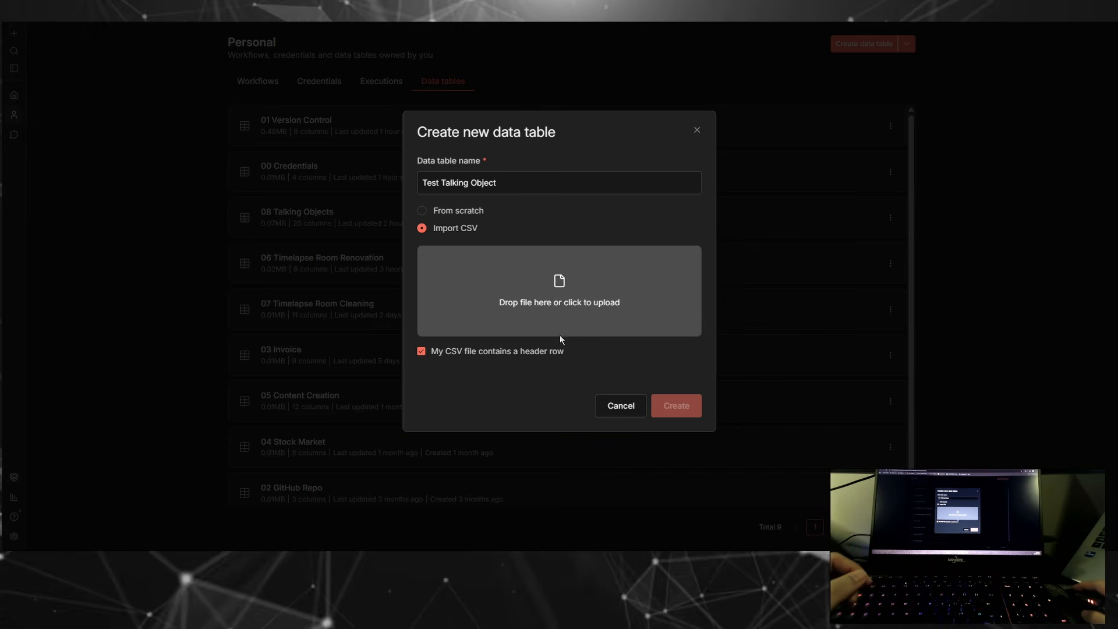
pyautogui.click(583, 297)
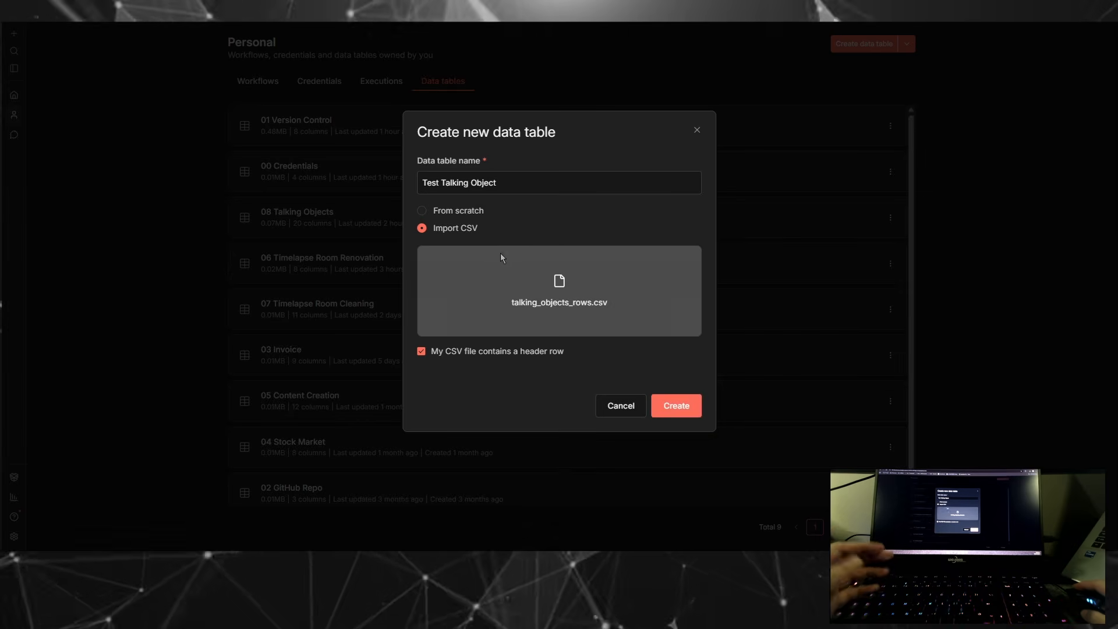
pyautogui.click(675, 409)
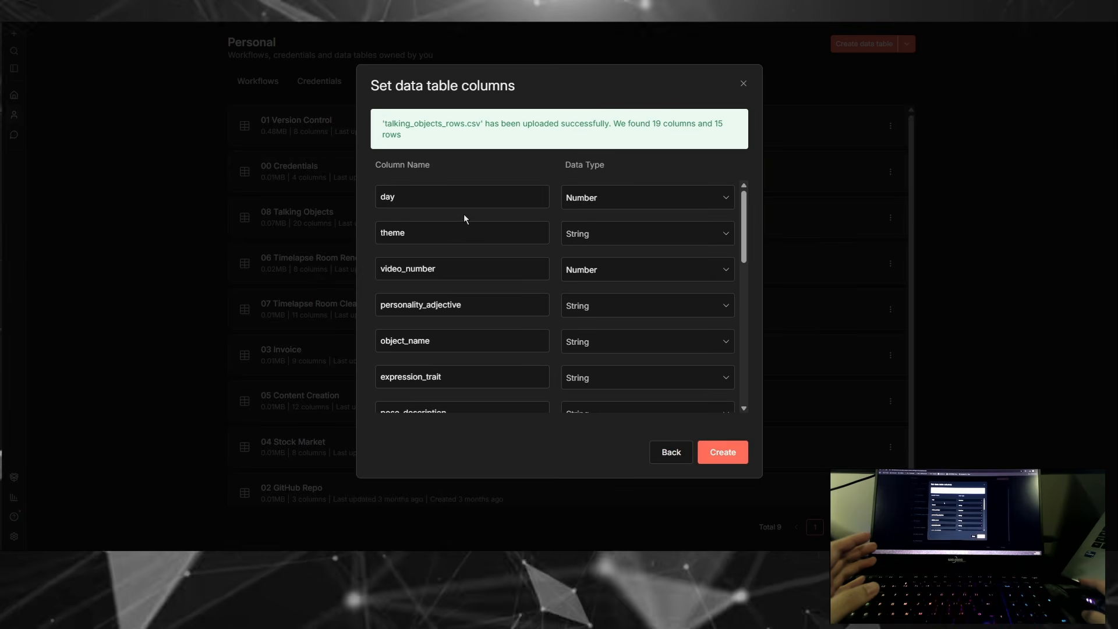
pyautogui.scroll(-10, 464, 219)
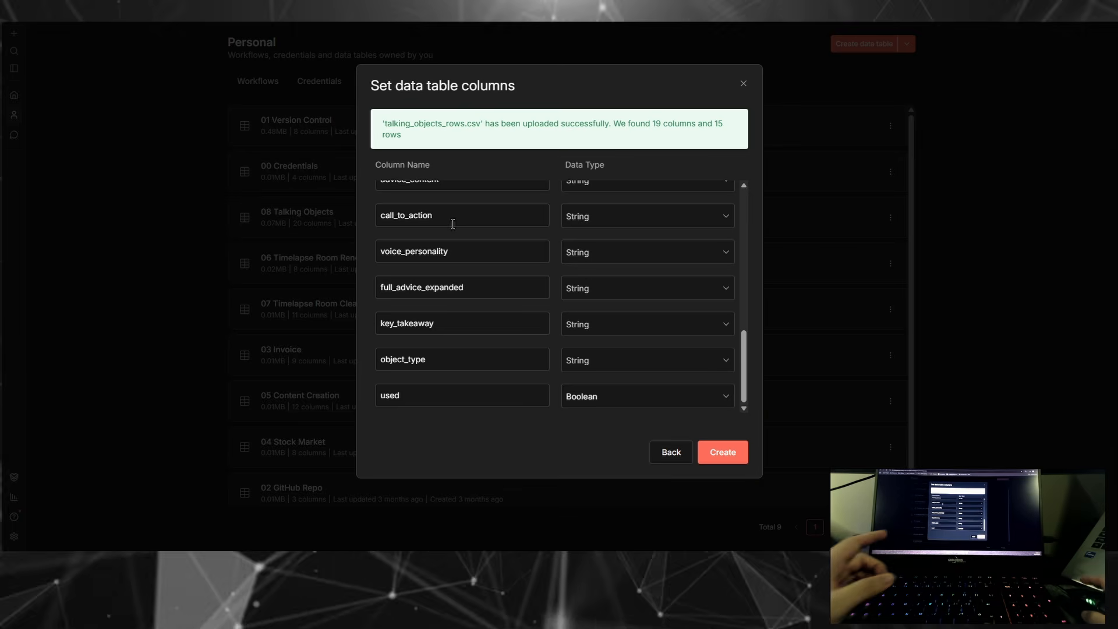
pyautogui.click(723, 453)
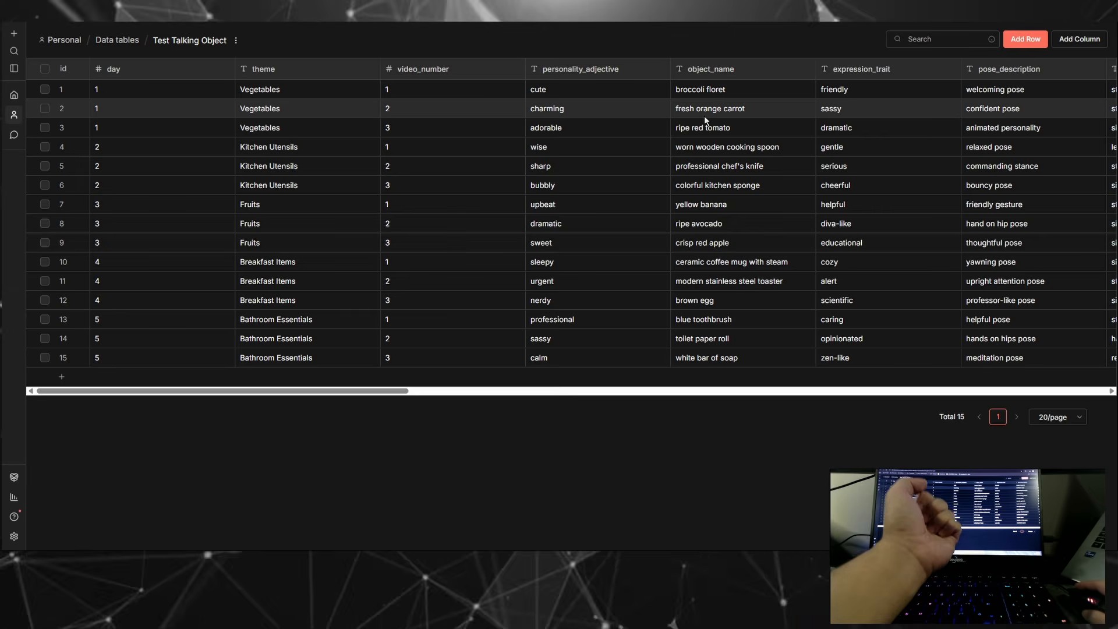
# Step: Review the imported columns of the Test Talking Object table, from the object and scene descriptions through to the used flag
pyautogui.hscroll(10, 699, 115)
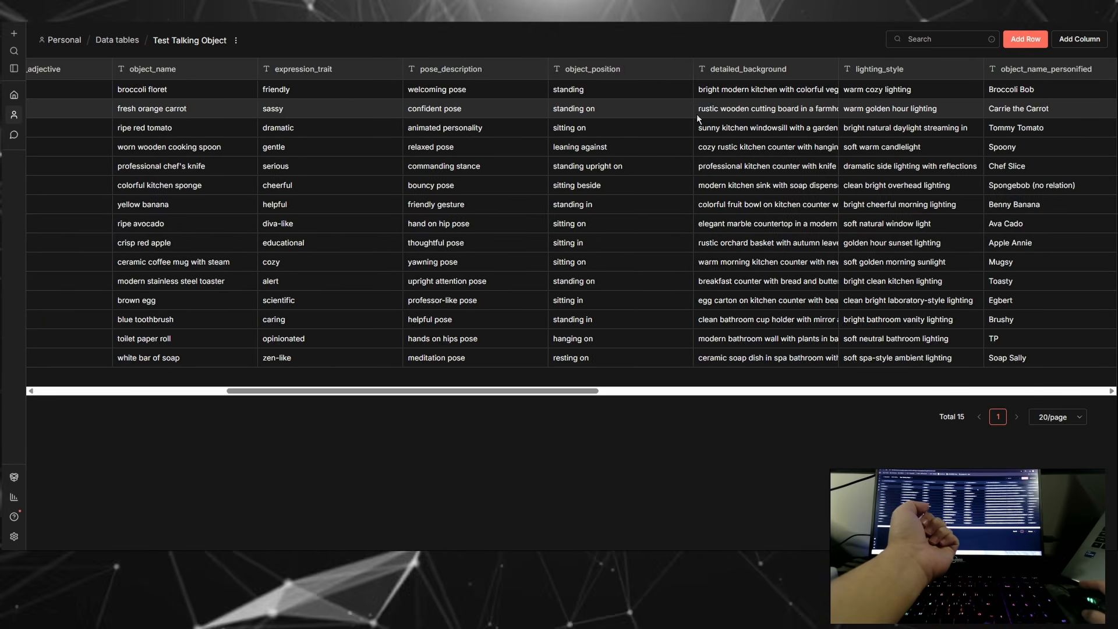
pyautogui.hscroll(3, 682, 115)
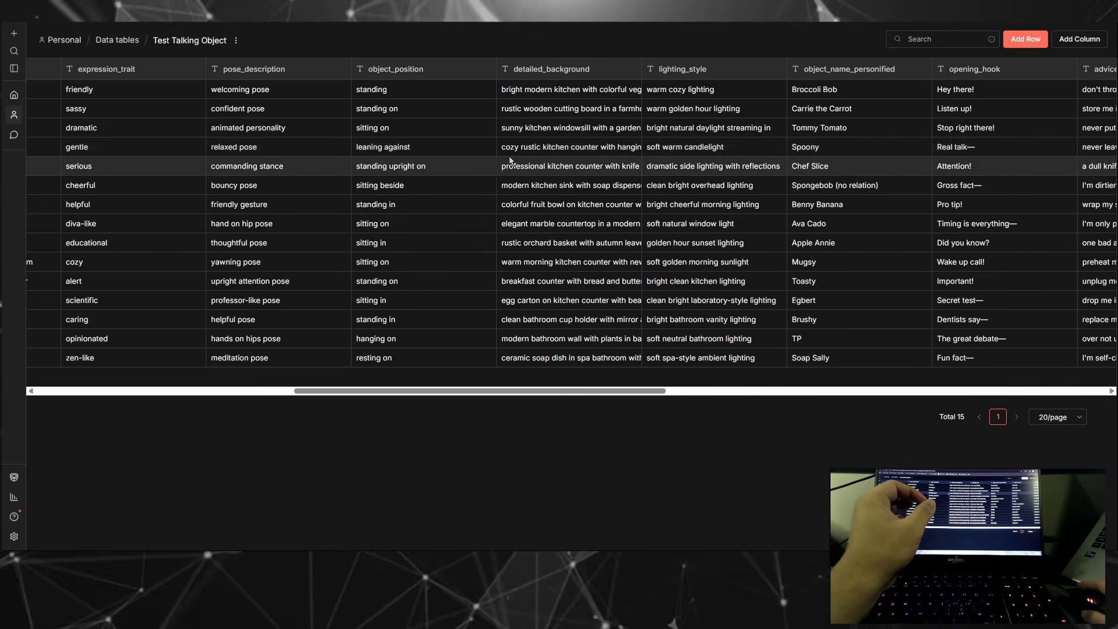
pyautogui.hscroll(5, 505, 162)
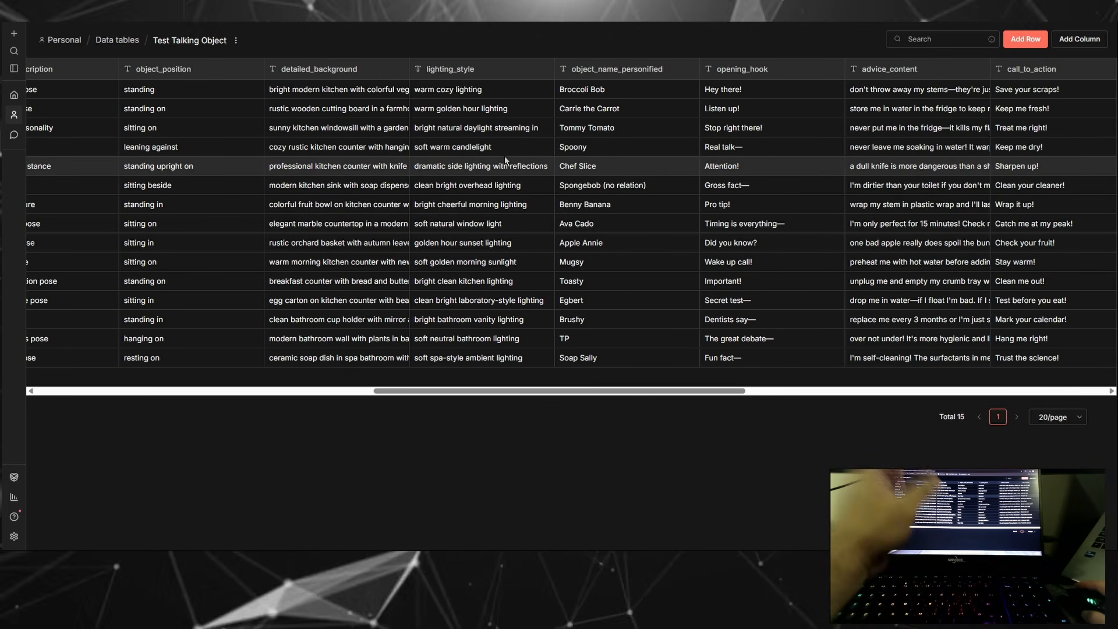
pyautogui.hscroll(3, 499, 149)
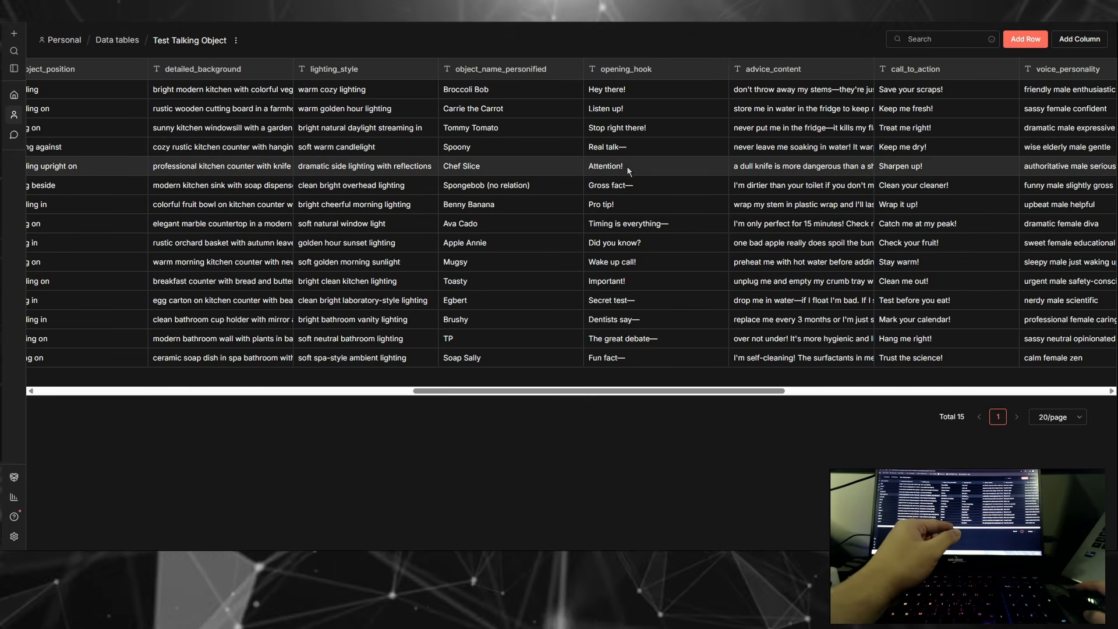
pyautogui.hscroll(3, 619, 129)
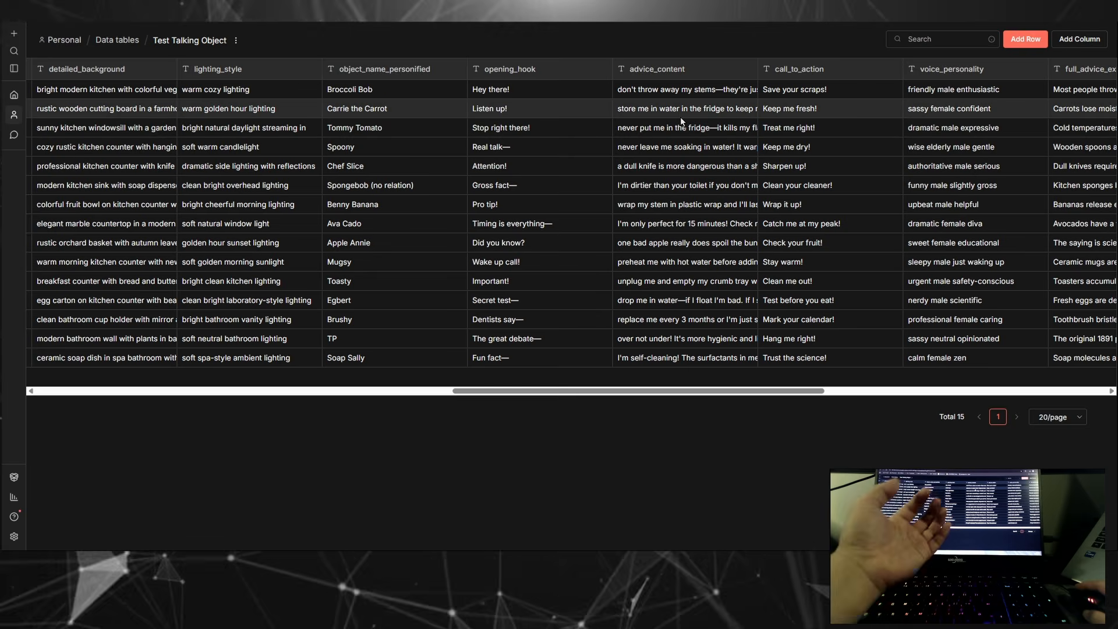
pyautogui.hscroll(2, 682, 115)
pyautogui.hscroll(1, 683, 114)
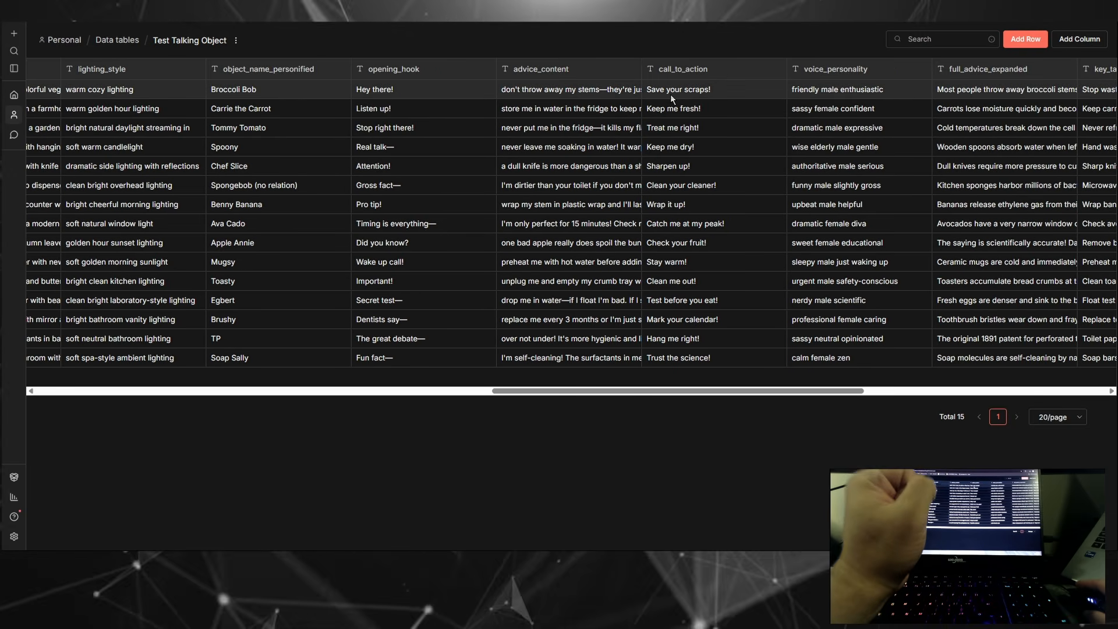
pyautogui.hscroll(12, 668, 94)
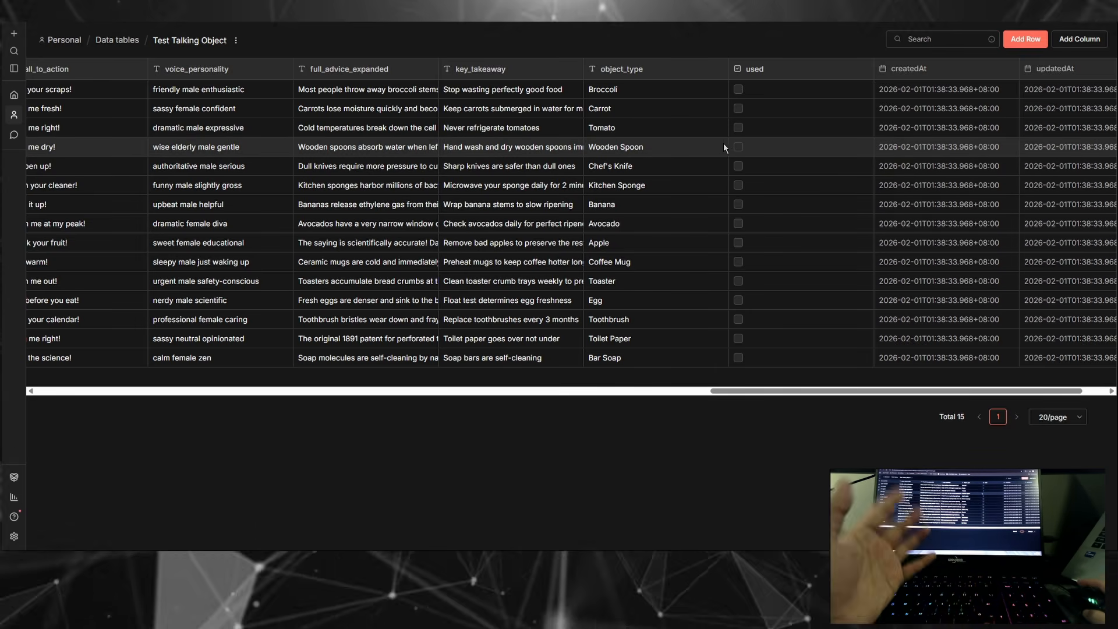
pyautogui.hscroll(-5, 716, 146)
pyautogui.hscroll(-15, 712, 149)
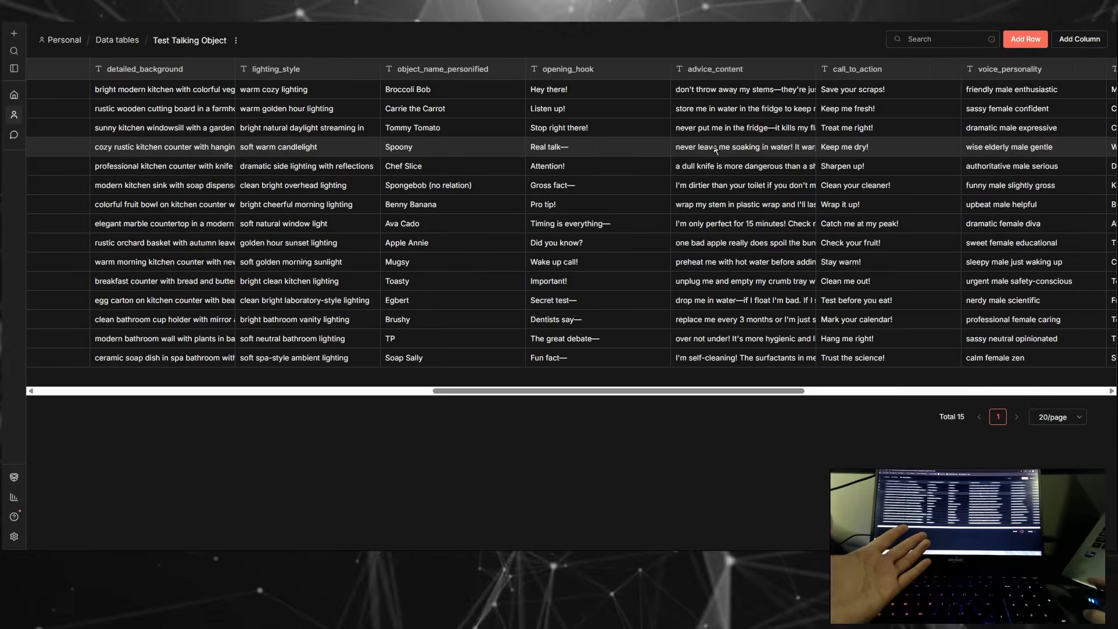
pyautogui.hscroll(-12, 709, 146)
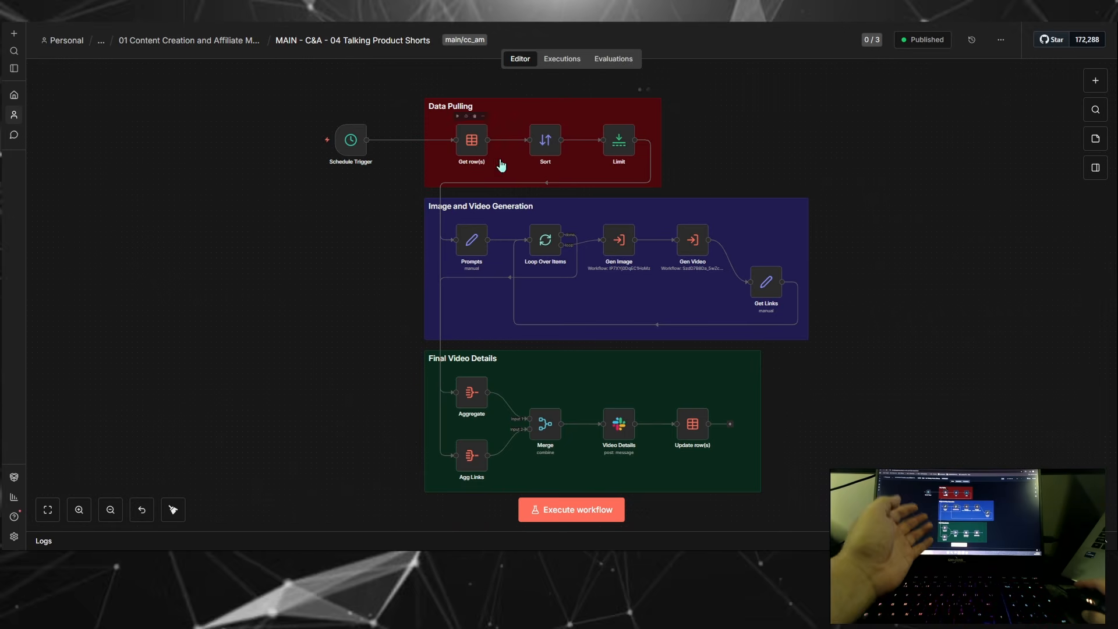
# Step: Execute the MAIN - C&A - 04 Talking Product Shorts workflow and check the trigger rules of its Schedule Trigger node
pyautogui.click(573, 510)
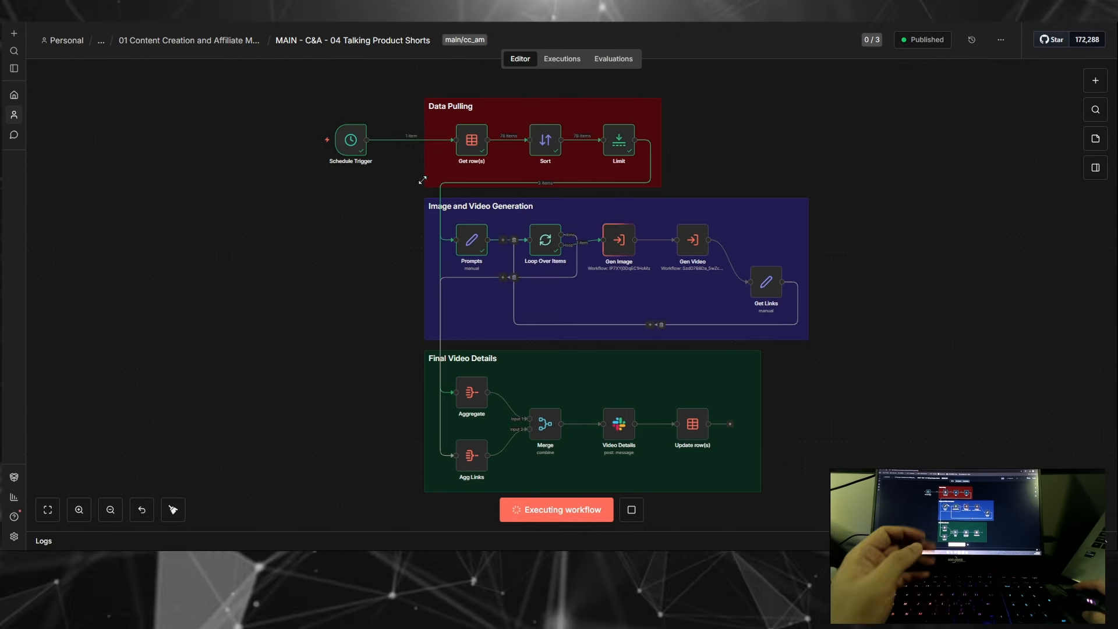
pyautogui.moveTo(351, 152)
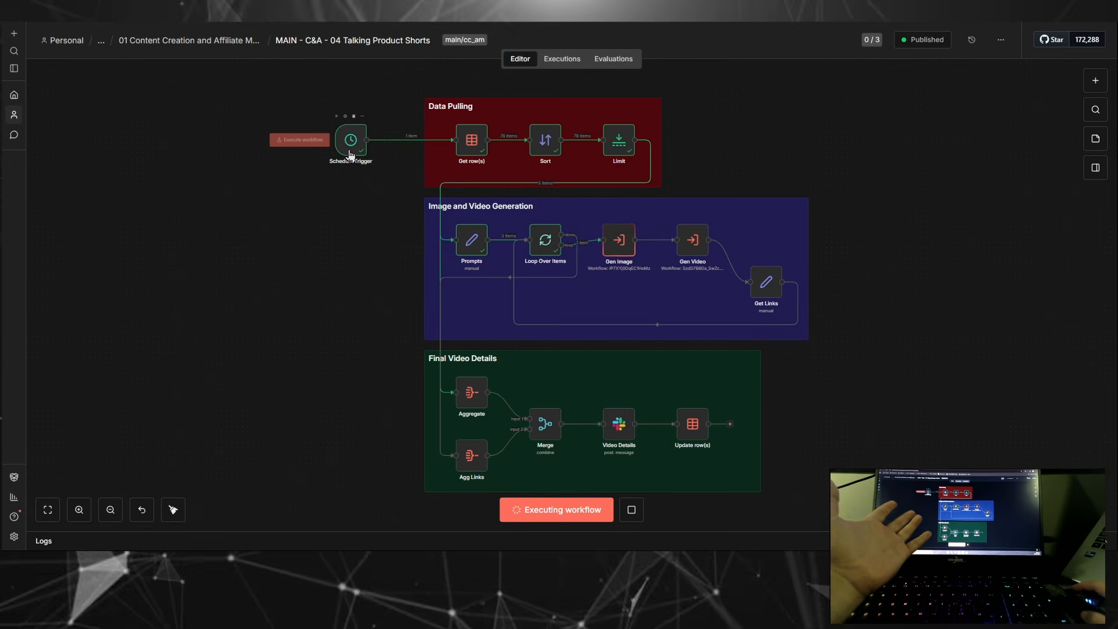
pyautogui.doubleClick(351, 152)
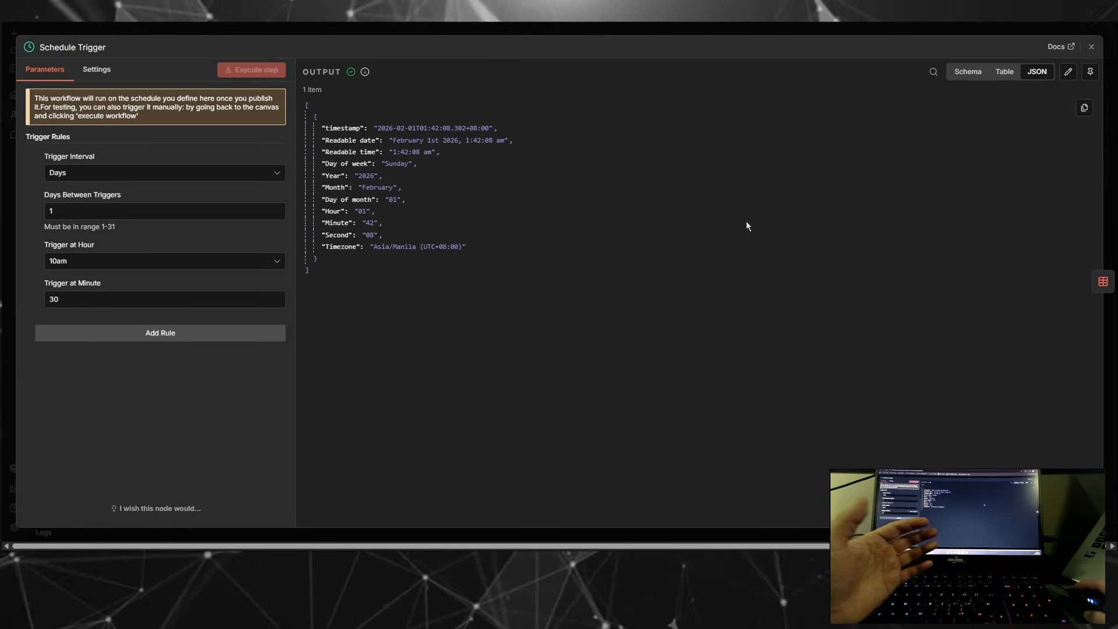
pyautogui.click(1092, 47)
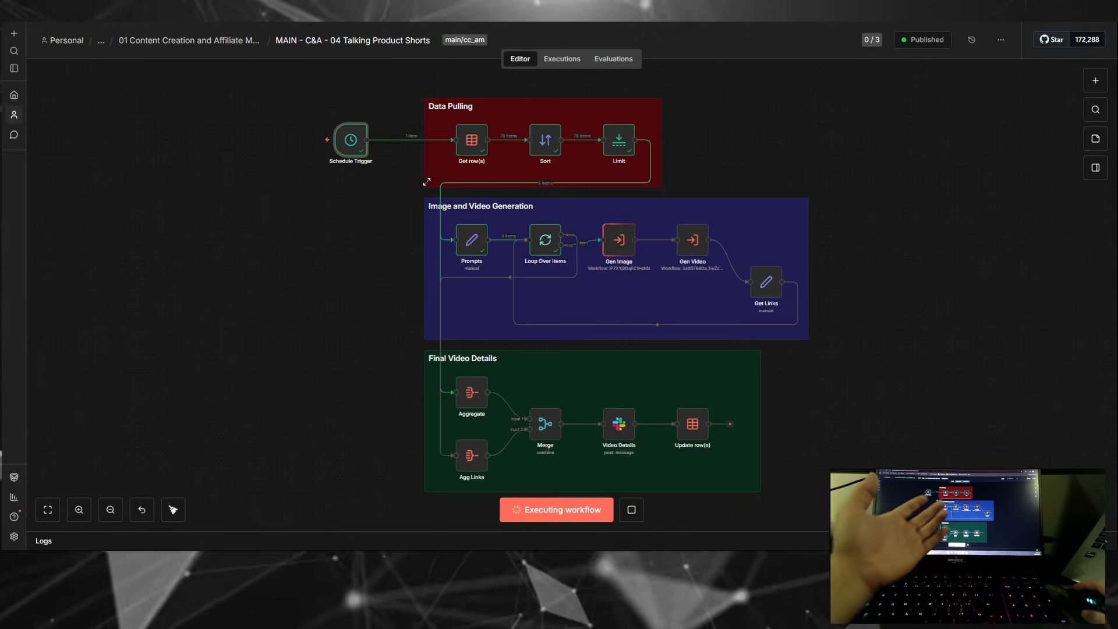
# Step: Inspect the Get row(s) node's match setting and used-column condition, and open the Sort node
pyautogui.doubleClick(467, 152)
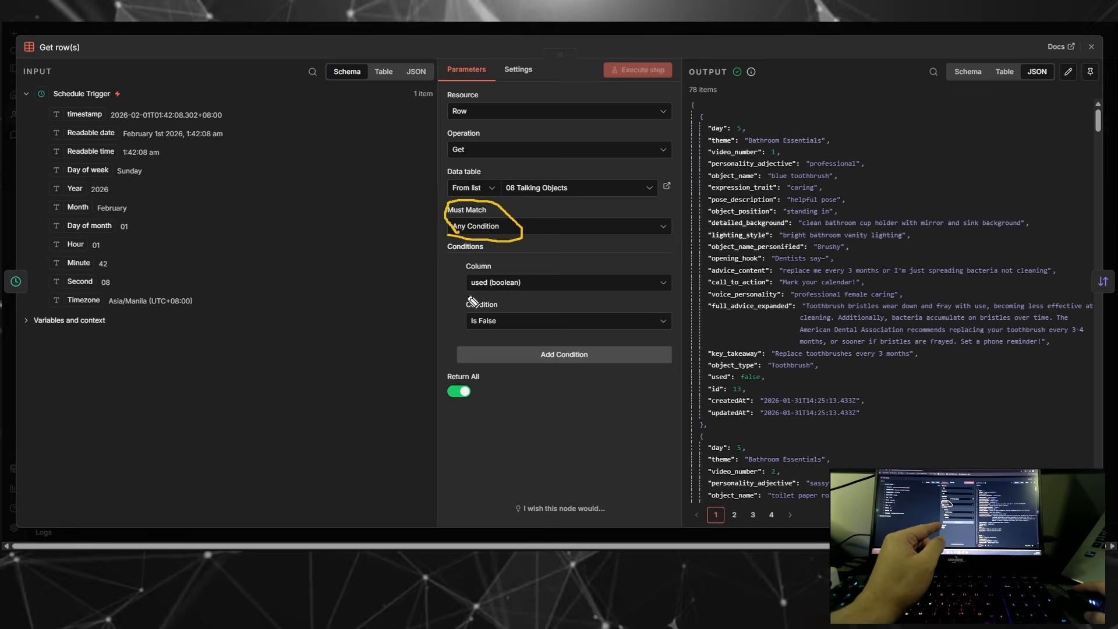
pyautogui.moveTo(464, 297); pyautogui.dragTo(512, 269)
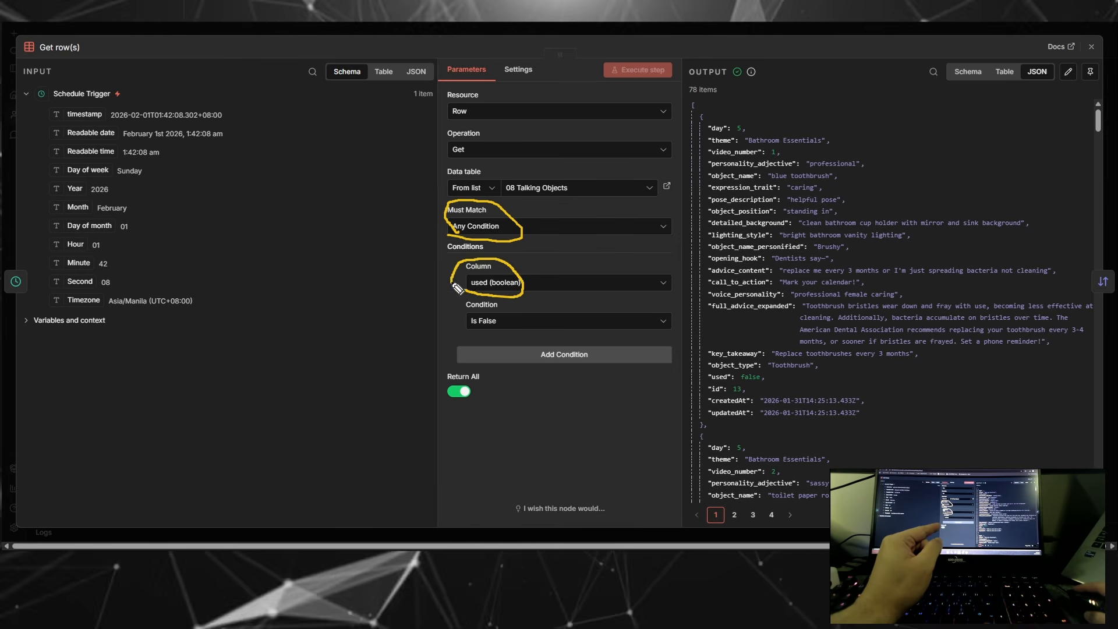
pyautogui.moveTo(461, 331)
pyautogui.mouseDown()
pyautogui.moveTo(507, 326)
pyautogui.moveTo(463, 328)
pyautogui.mouseUp()
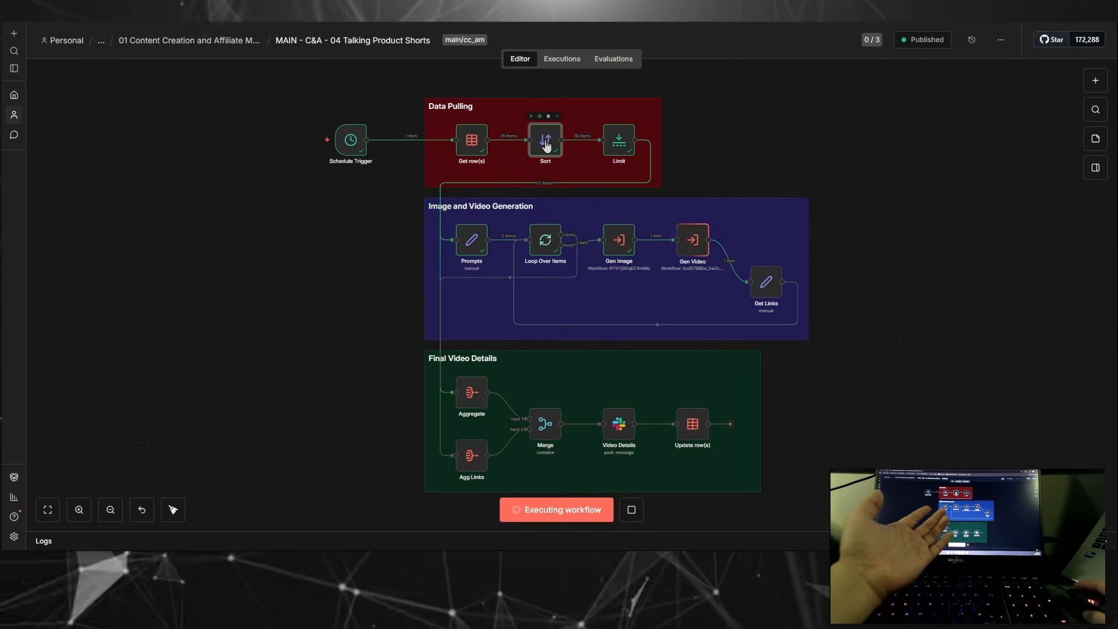
pyautogui.doubleClick(546, 143)
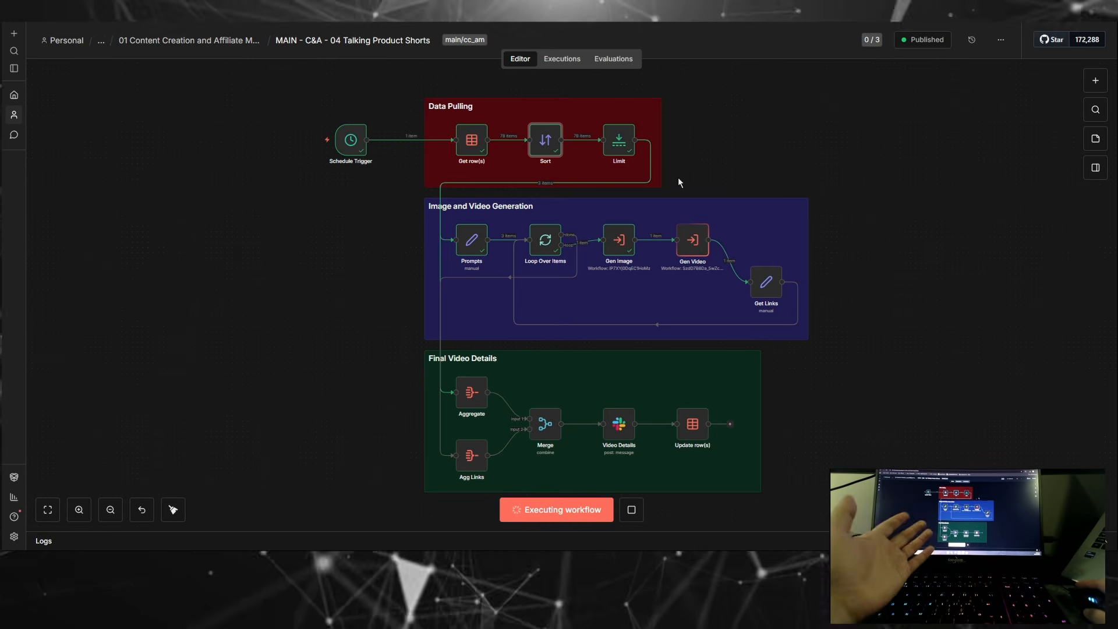
# Step: Inspect the Limit node's Max Items setting and examine its output rows in table form
pyautogui.click(620, 152)
pyautogui.doubleClick(620, 152)
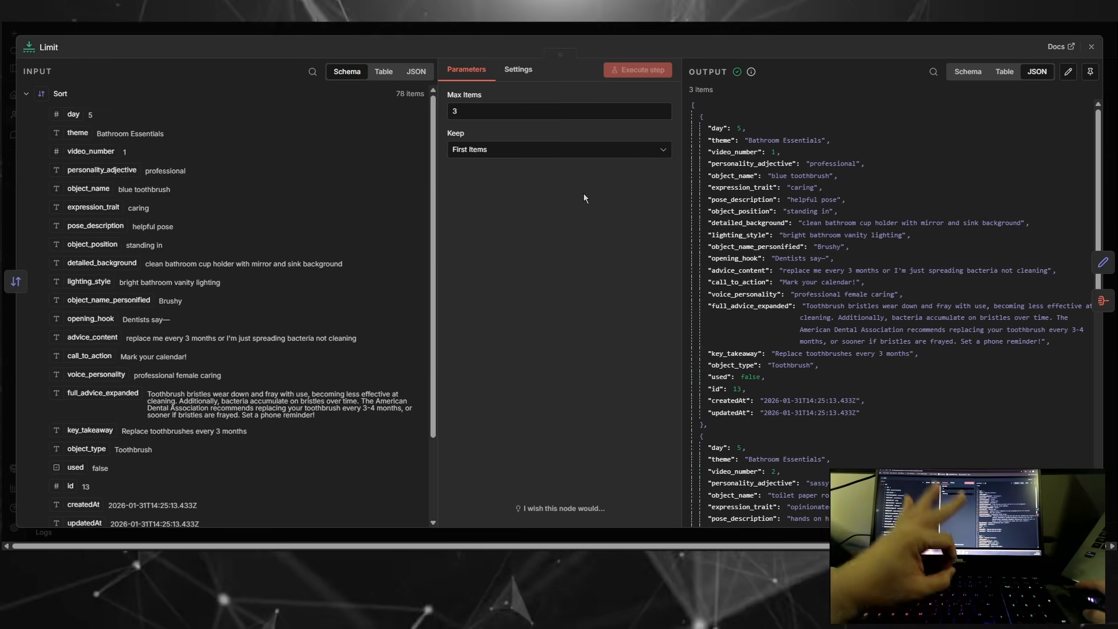
pyautogui.click(497, 117)
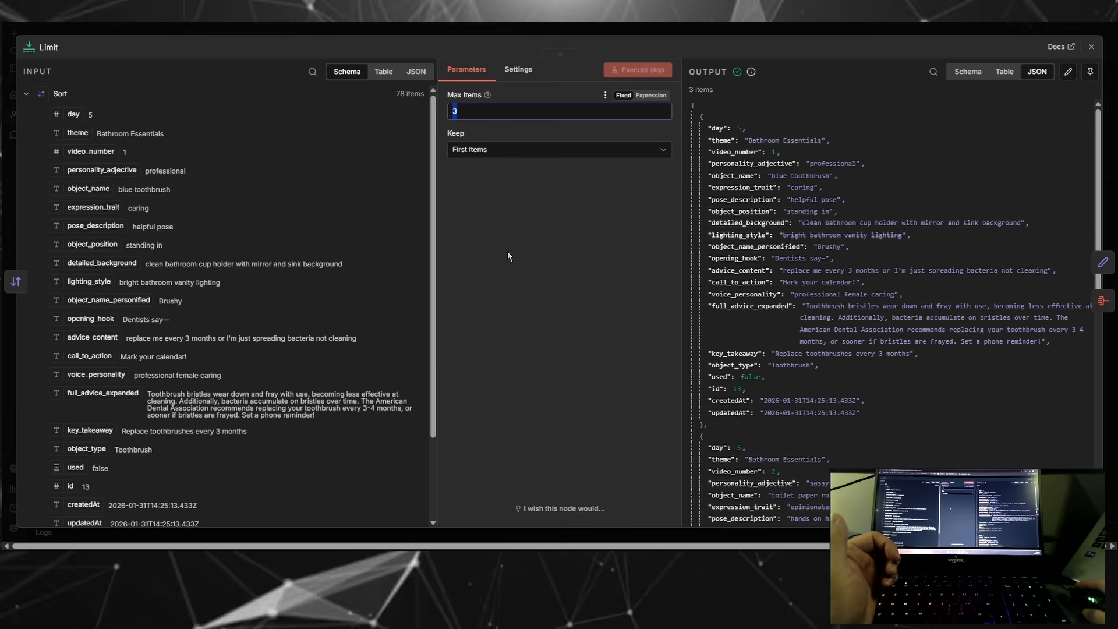
pyautogui.click(1006, 71)
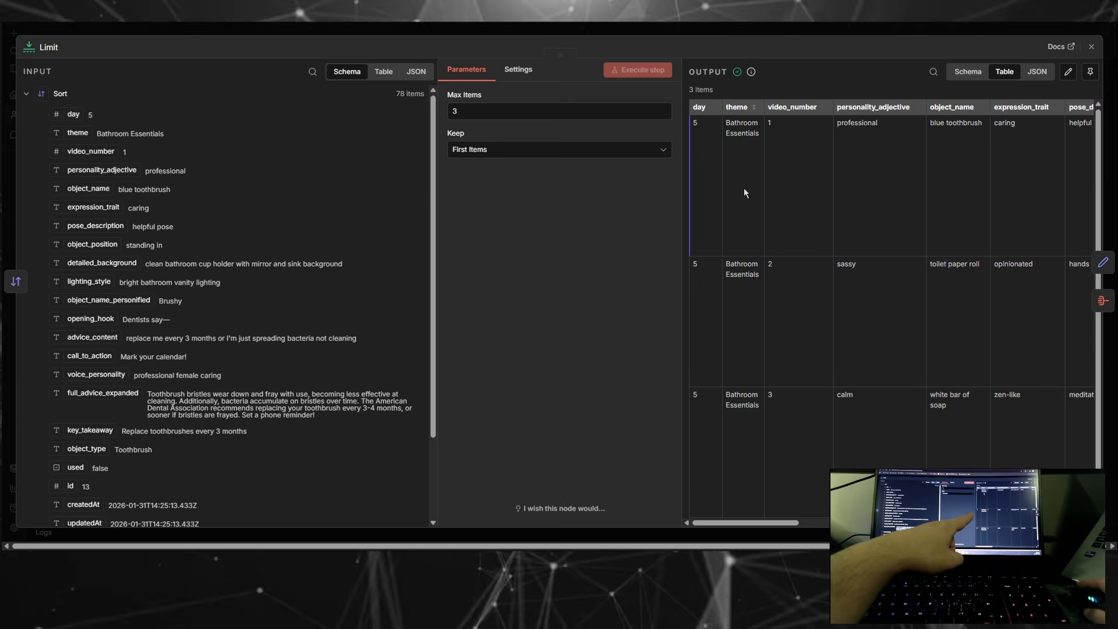
pyautogui.hscroll(3, 751, 315)
pyautogui.hscroll(-3, 755, 307)
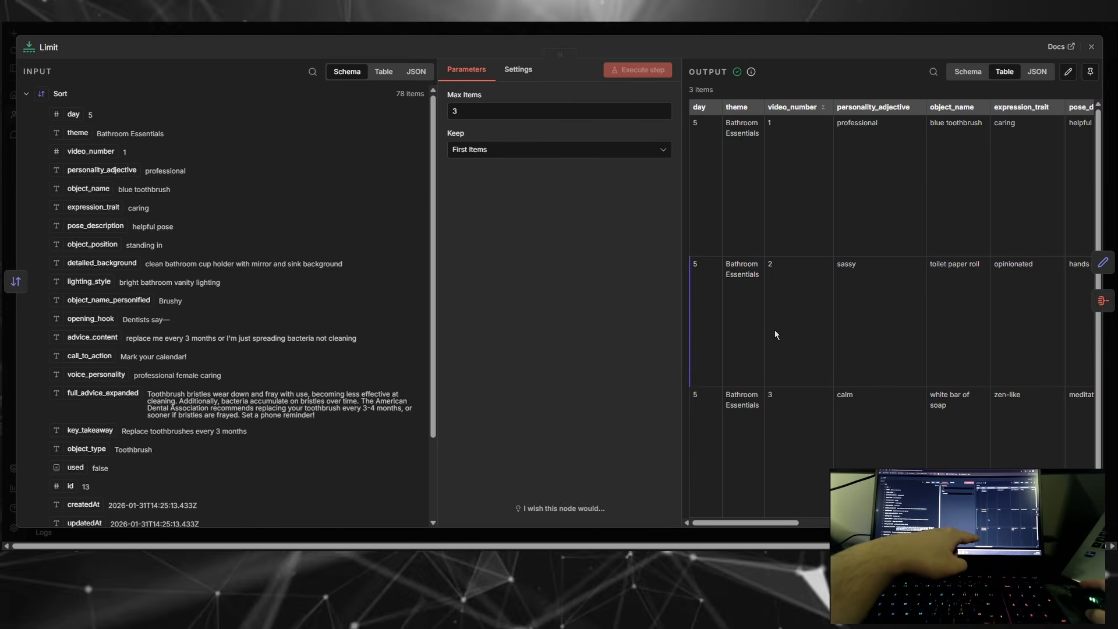
pyautogui.hscroll(3, 777, 323)
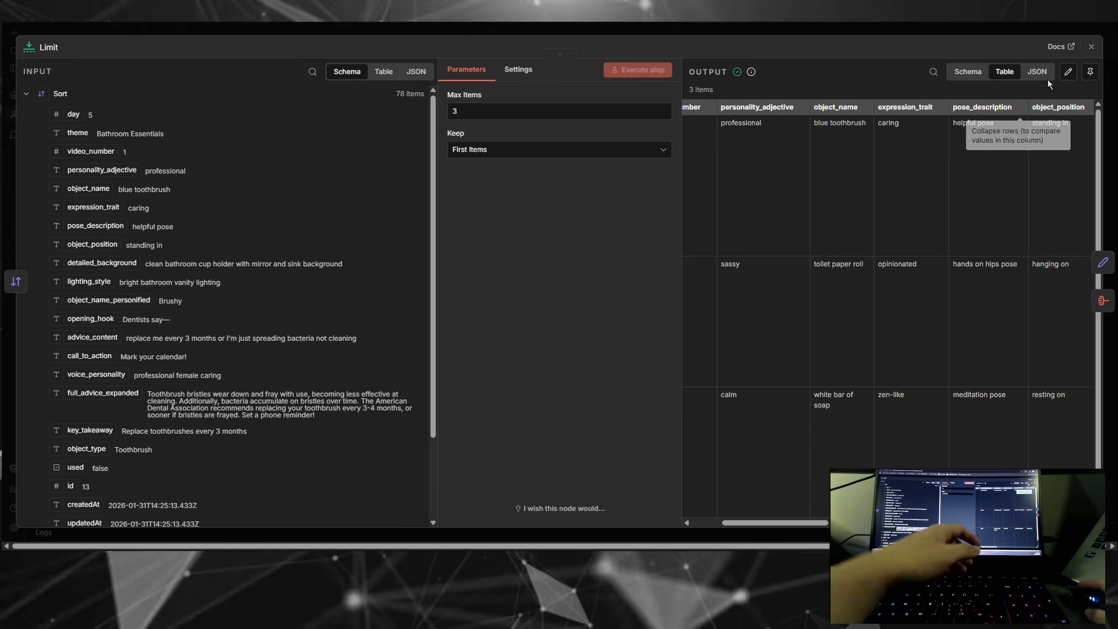
pyautogui.click(1090, 47)
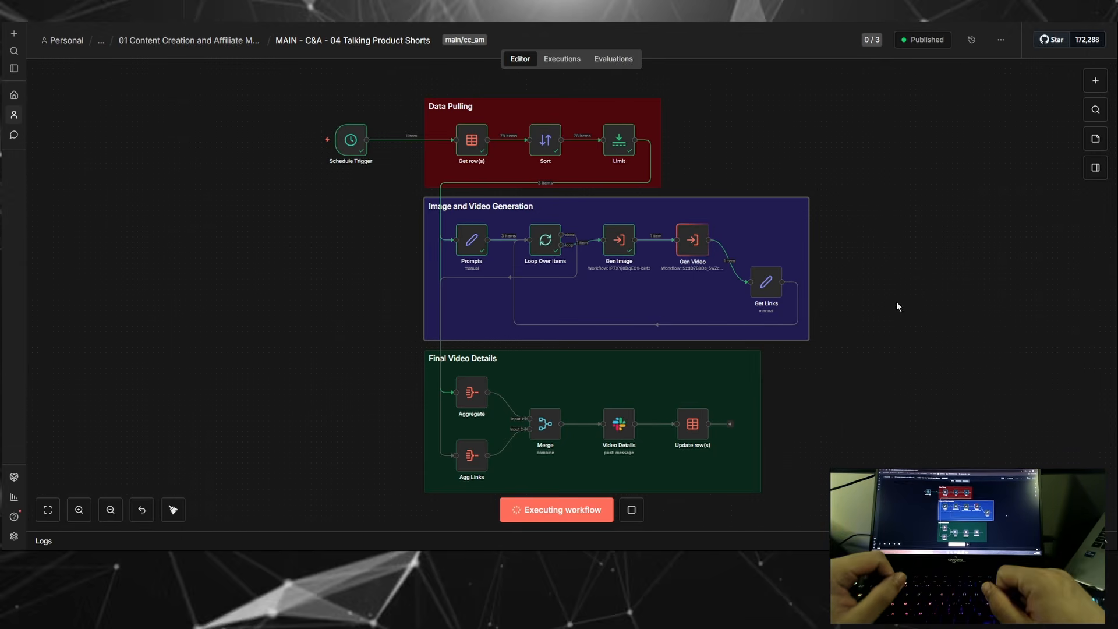
# Step: Open the Prompts node's Image expression and examine its personality_adjective placeholder and fixed Pixar-style 3D animated wording
pyautogui.doubleClick(472, 247)
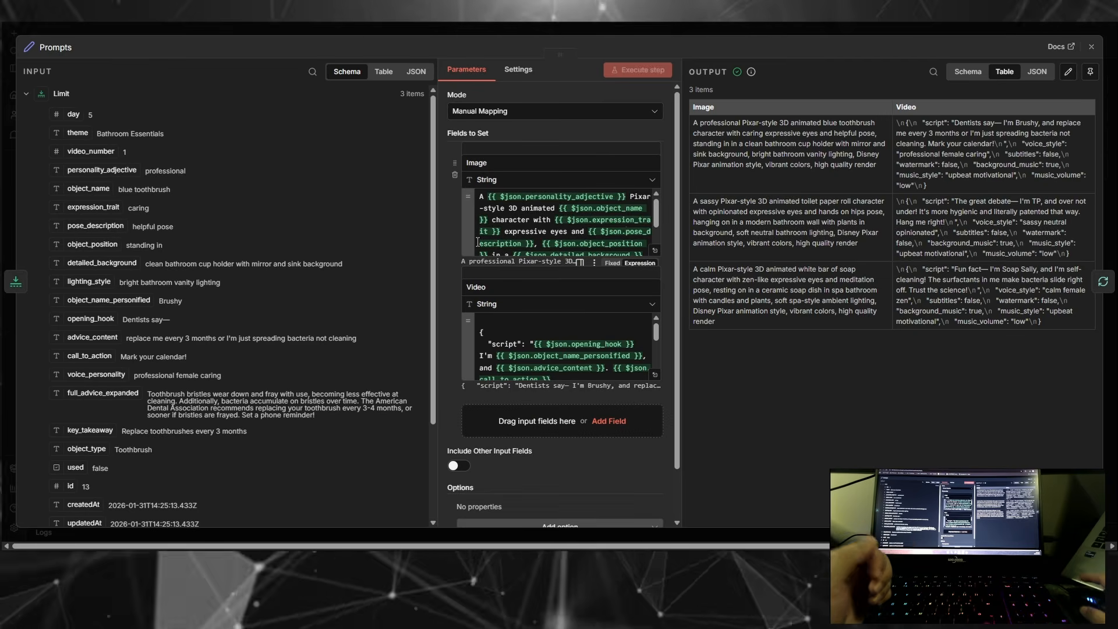
pyautogui.click(477, 242)
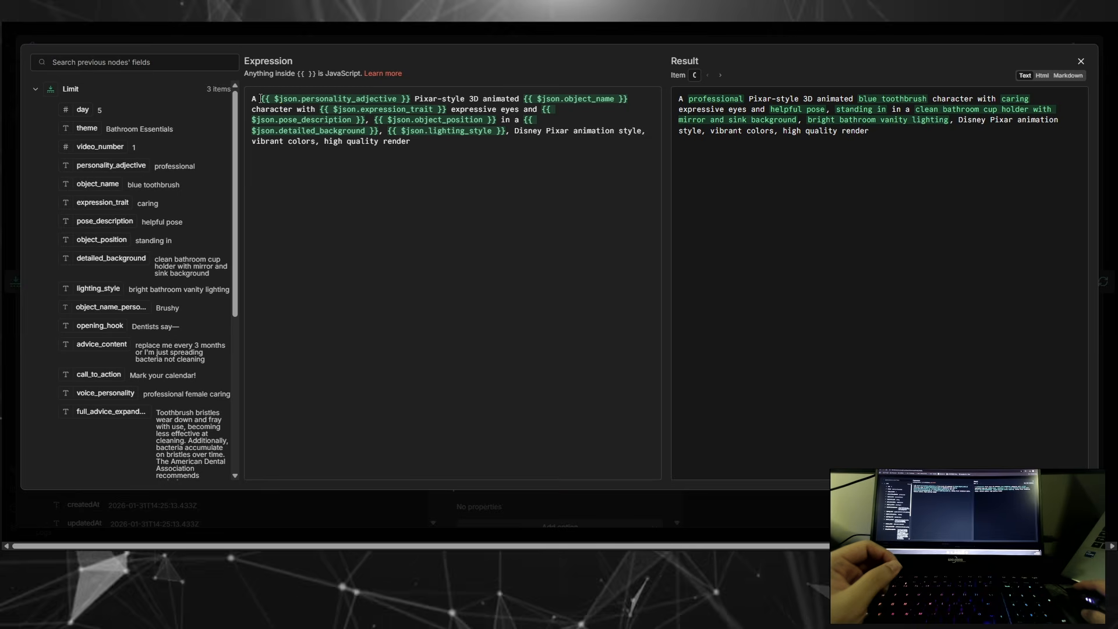
pyautogui.moveTo(260, 99); pyautogui.dragTo(414, 99)
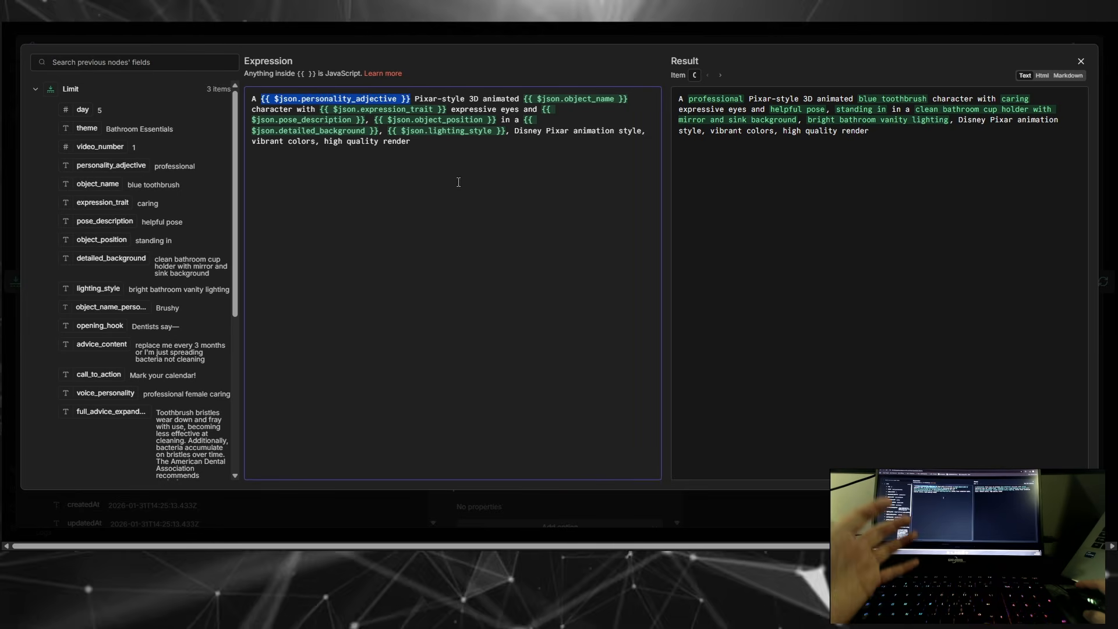
pyautogui.click(437, 146)
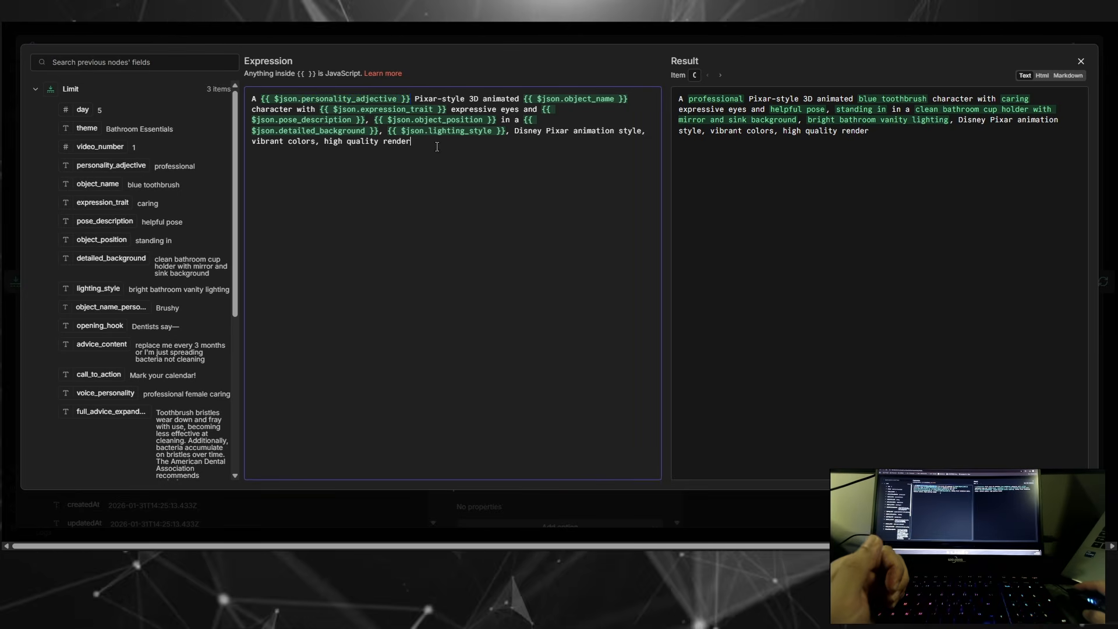
pyautogui.moveTo(415, 98); pyautogui.dragTo(500, 98)
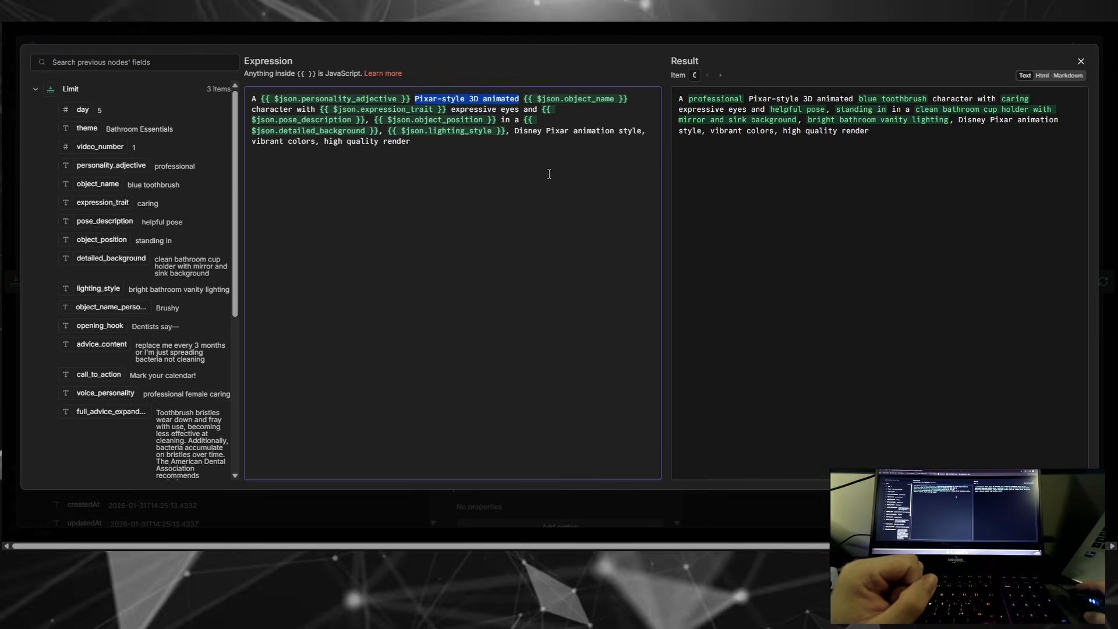
# Step: Read the character description, expression and pose in the first item's resolved image prompt
pyautogui.moveTo(678, 98); pyautogui.dragTo(741, 99)
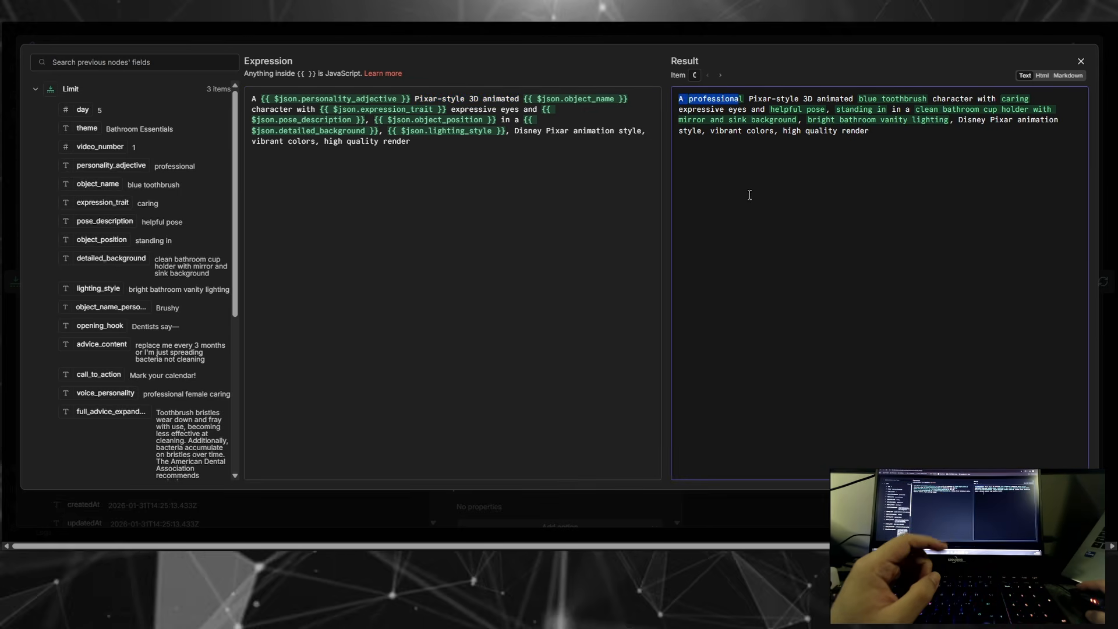
pyautogui.click(860, 135)
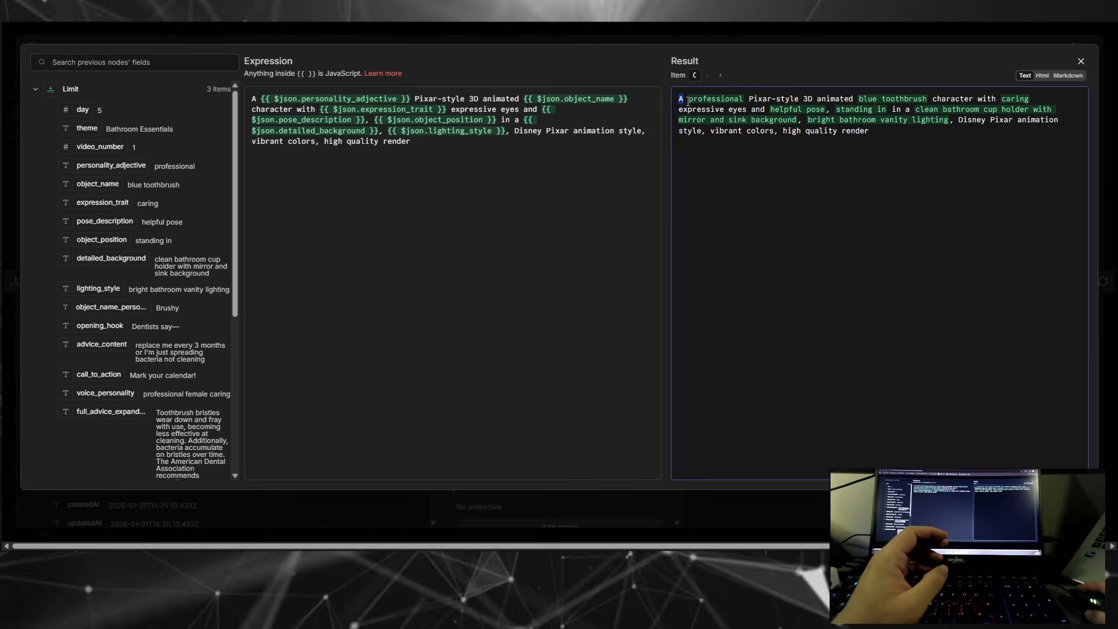
pyautogui.moveTo(688, 101); pyautogui.dragTo(816, 98)
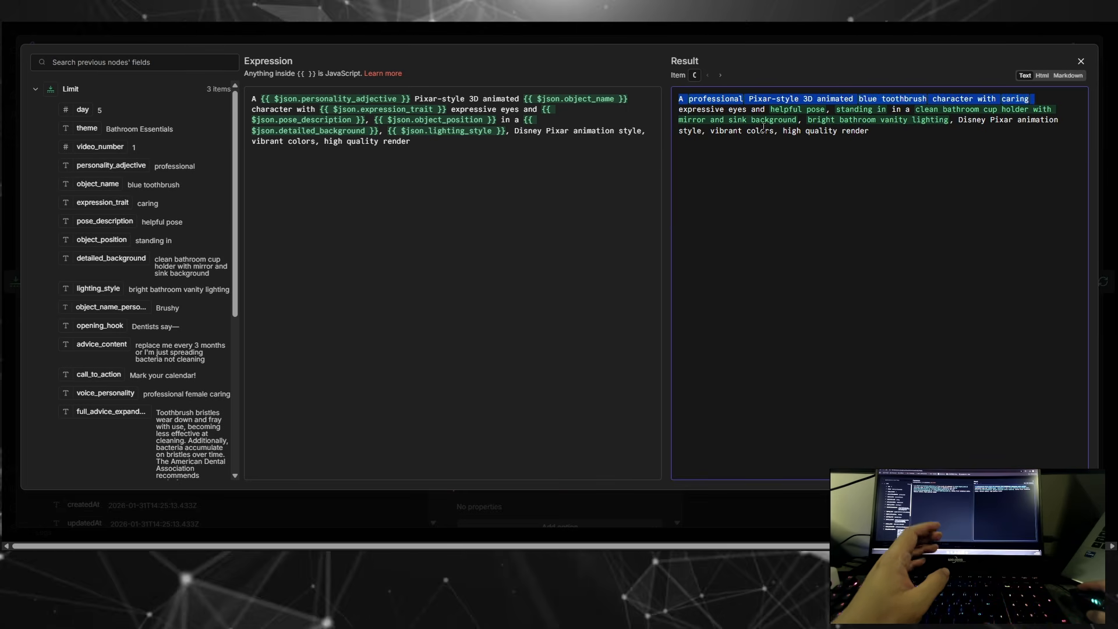
pyautogui.moveTo(681, 110); pyautogui.dragTo(826, 110)
pyautogui.click(833, 113)
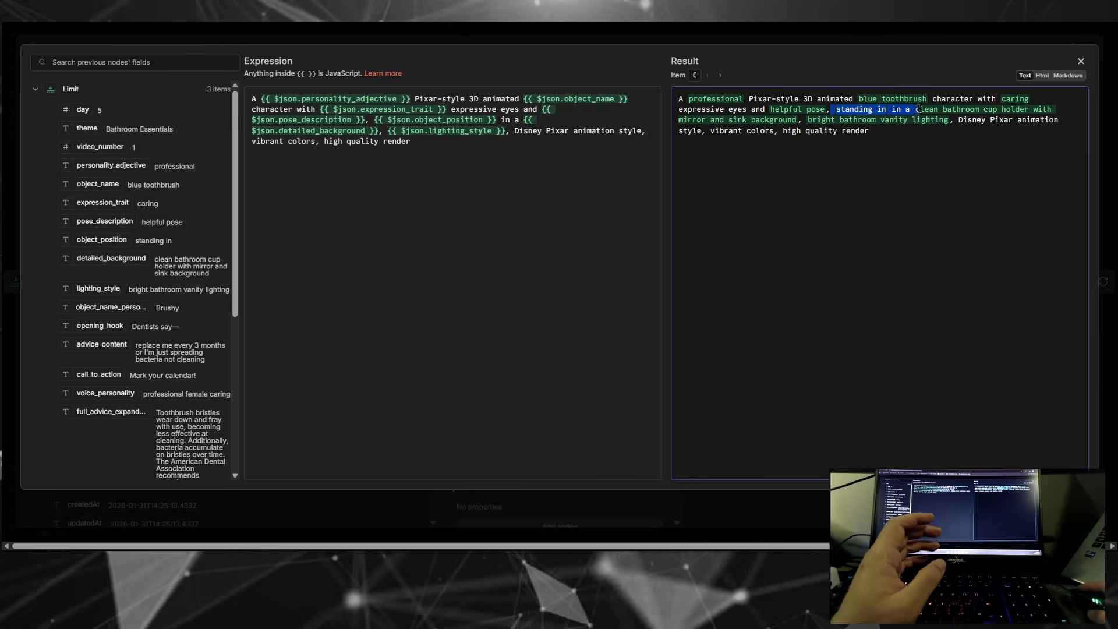
# Step: Read the background, lighting, animation style and render quality wording in the first item's resolved image prompt
pyautogui.moveTo(919, 110); pyautogui.dragTo(1051, 109)
pyautogui.doubleClick(692, 120)
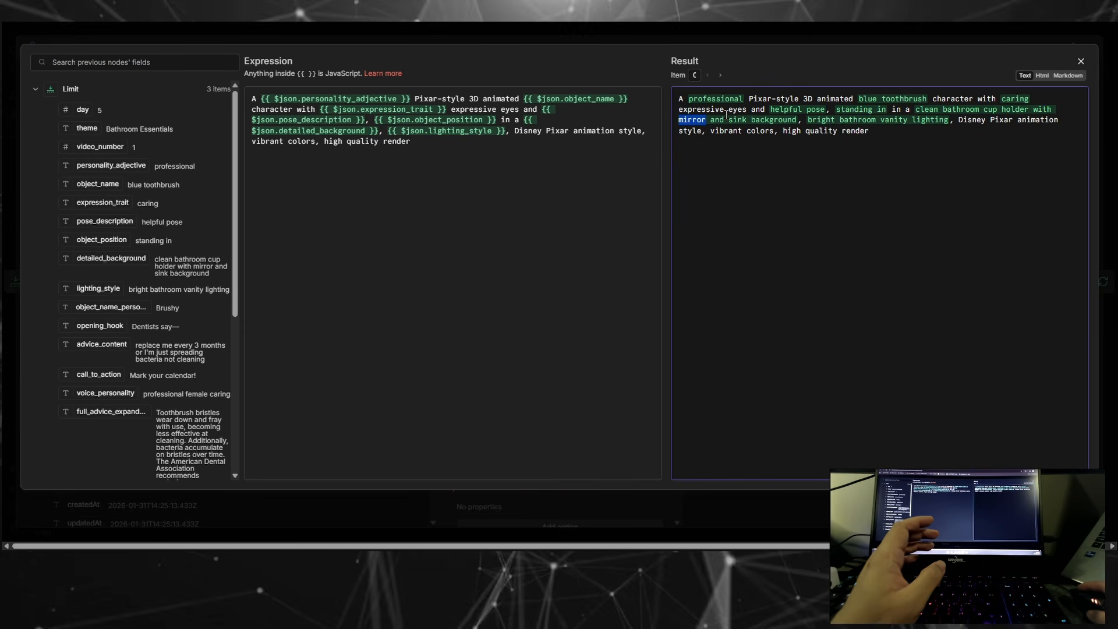
pyautogui.moveTo(759, 120); pyautogui.dragTo(943, 120)
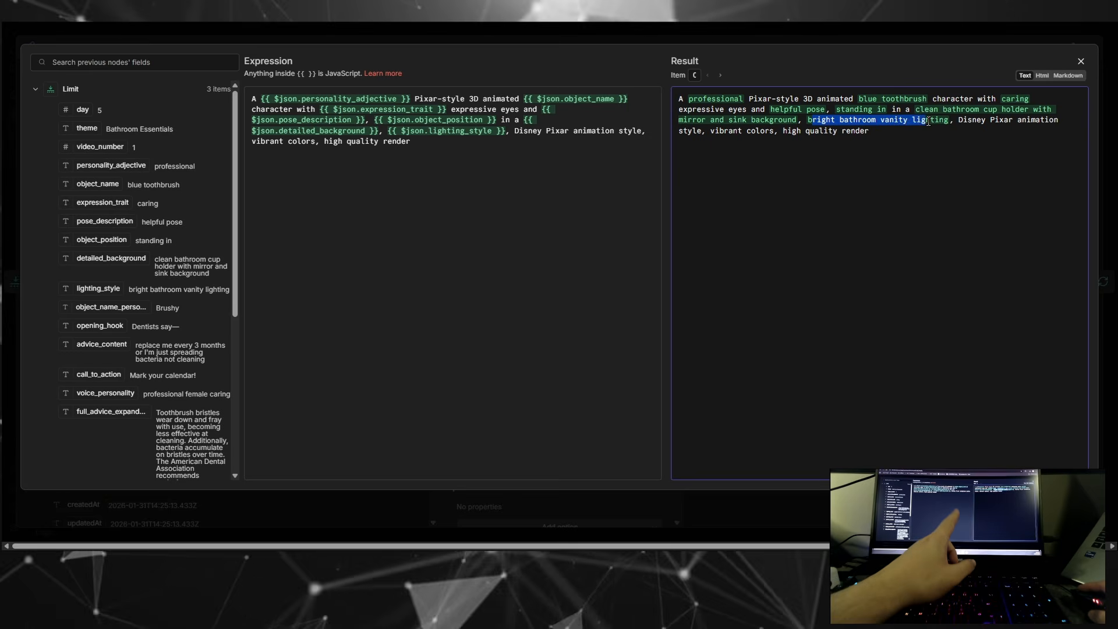
pyautogui.click(970, 119)
pyautogui.moveTo(1010, 125); pyautogui.dragTo(710, 131)
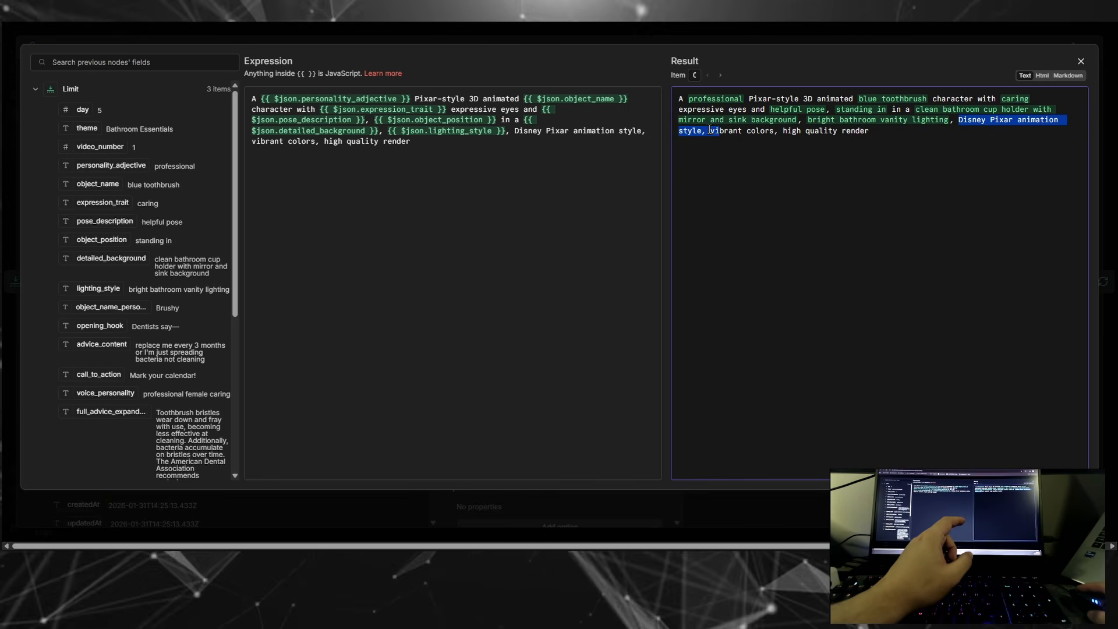
pyautogui.click(715, 132)
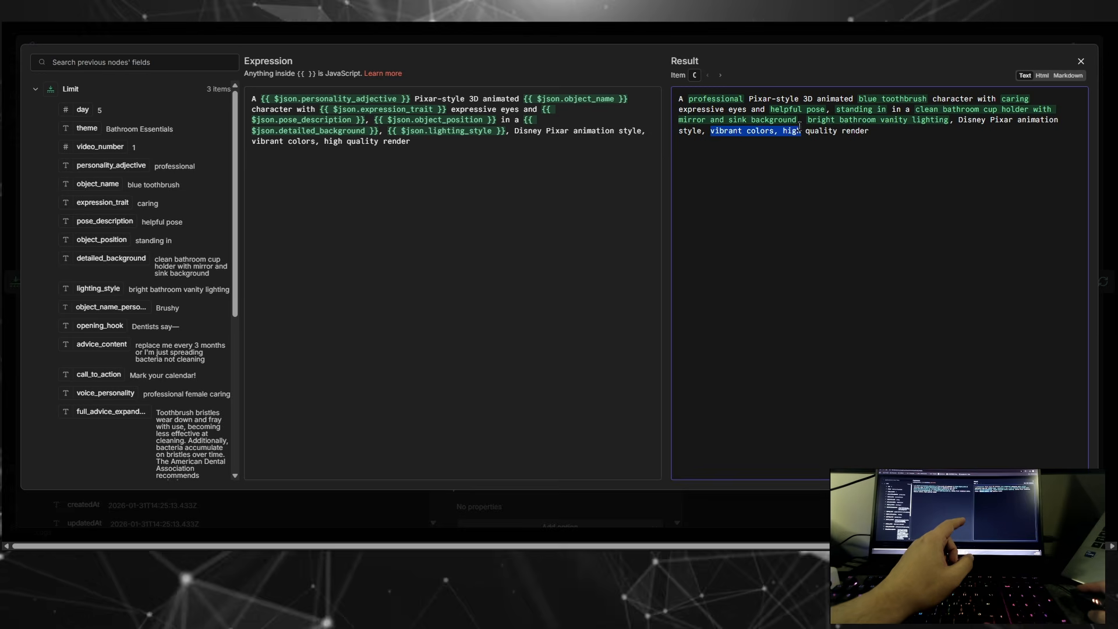
pyautogui.moveTo(782, 131); pyautogui.dragTo(853, 129)
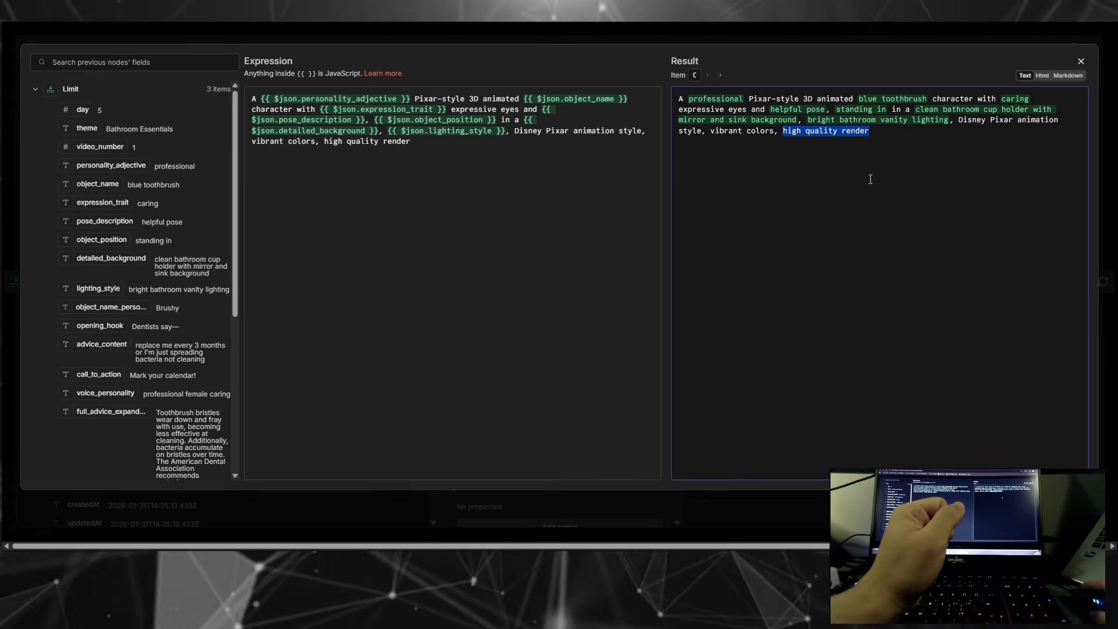
# Step: Compare the personality and object name in the resolved image prompts of all three items, and close the Image expression
pyautogui.click(720, 75)
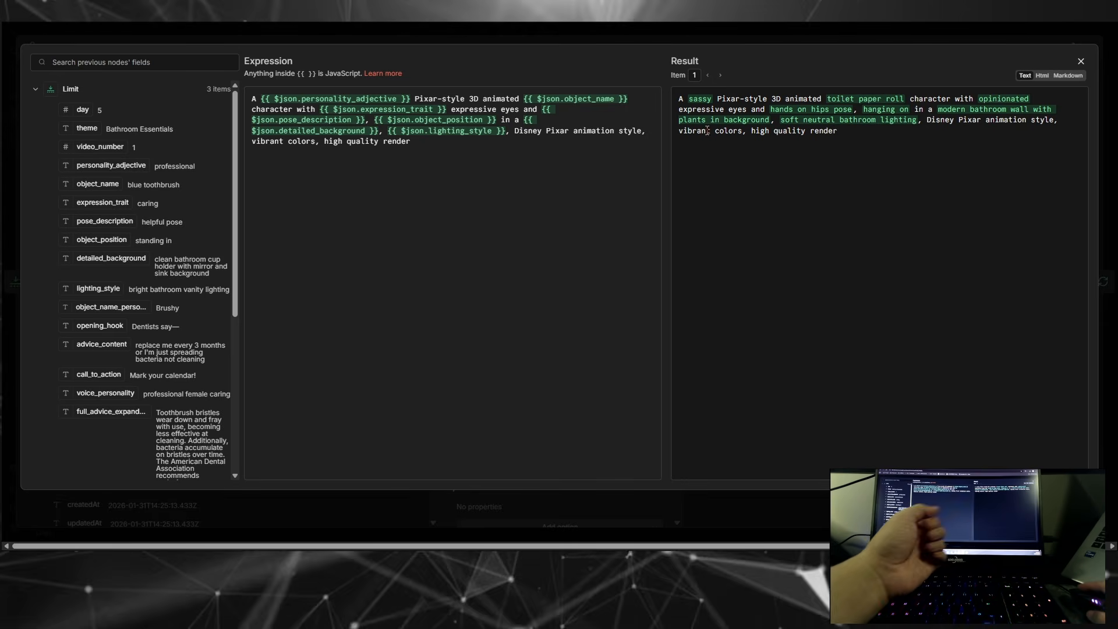
pyautogui.click(707, 75)
pyautogui.doubleClick(716, 98)
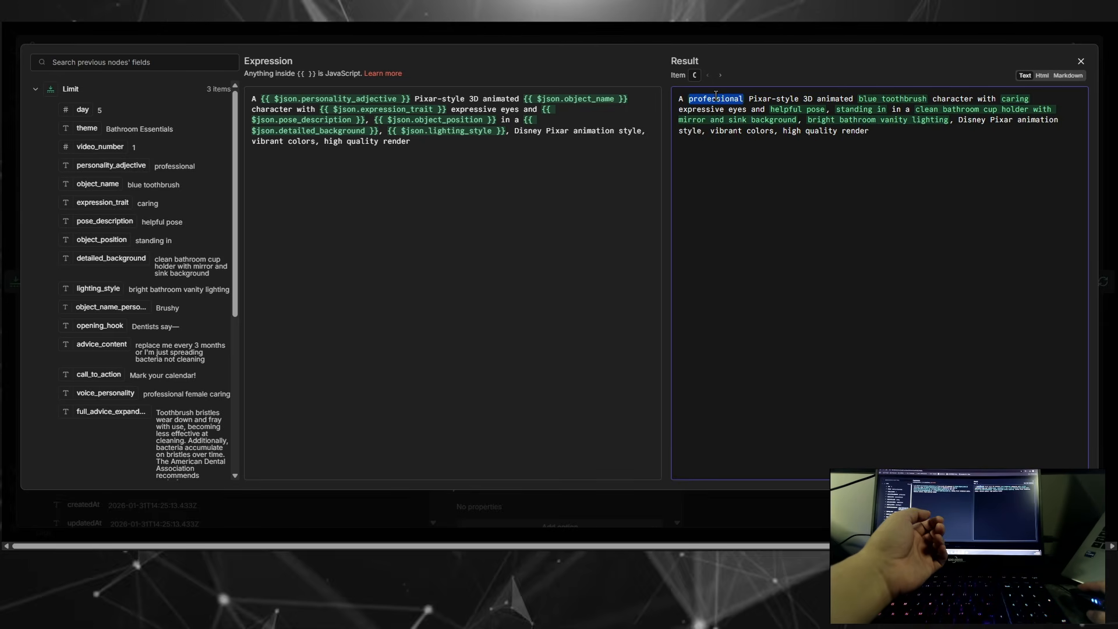
pyautogui.moveTo(852, 99); pyautogui.dragTo(925, 98)
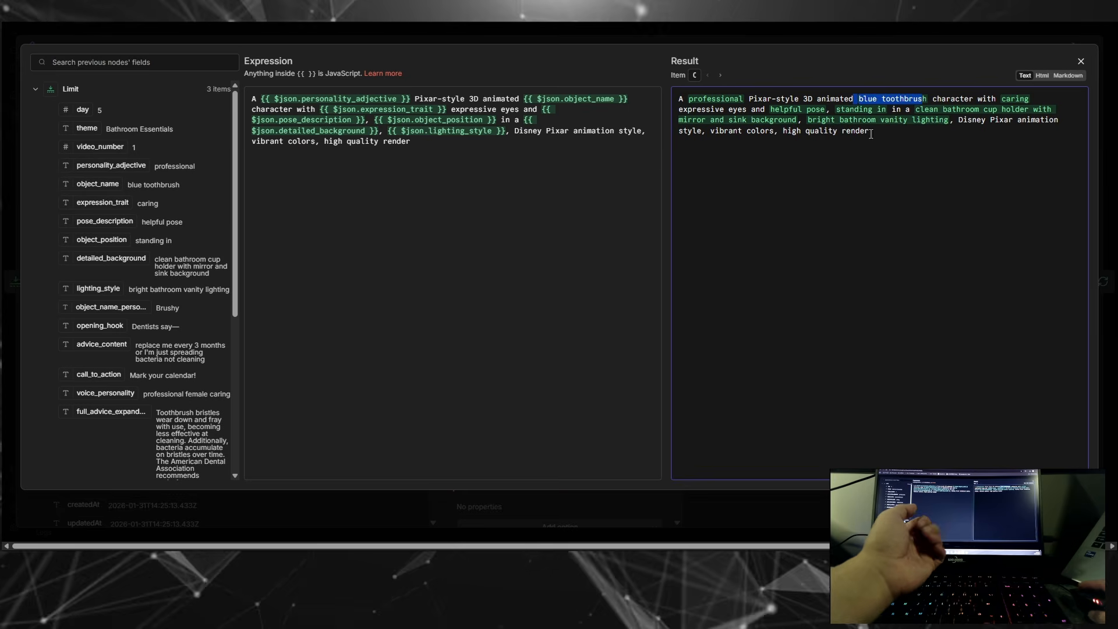
pyautogui.click(721, 76)
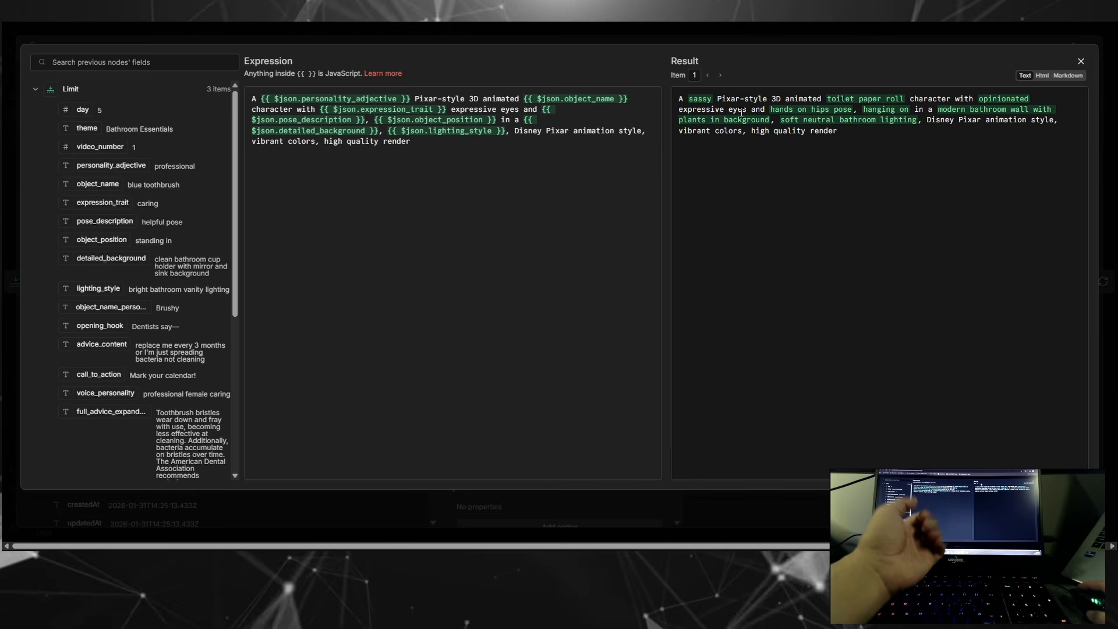
pyautogui.doubleClick(702, 99)
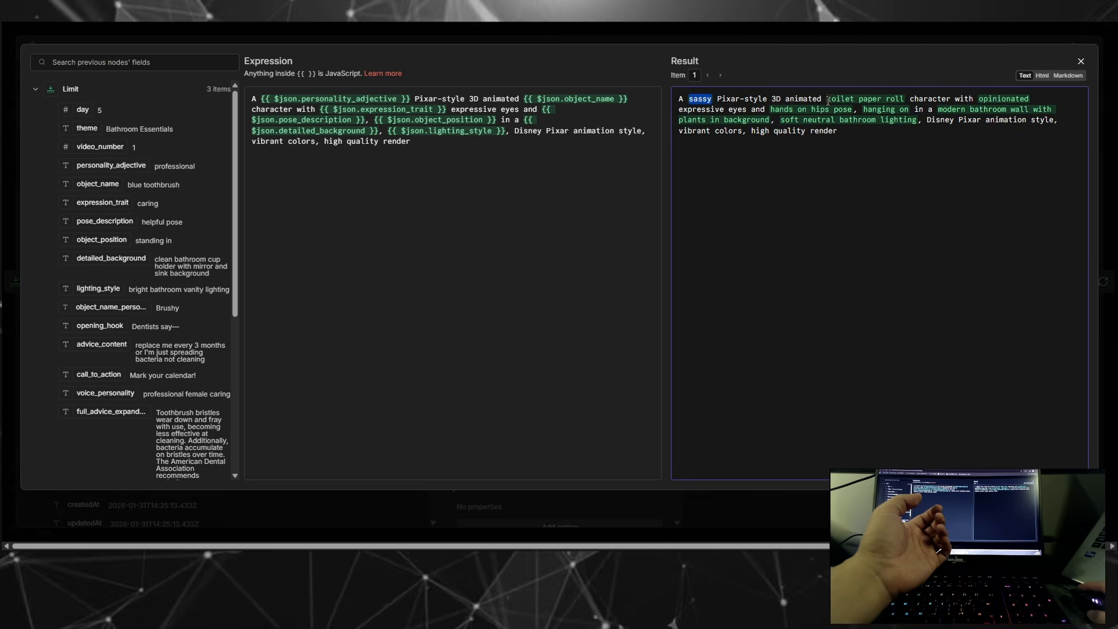
pyautogui.moveTo(828, 99); pyautogui.dragTo(903, 99)
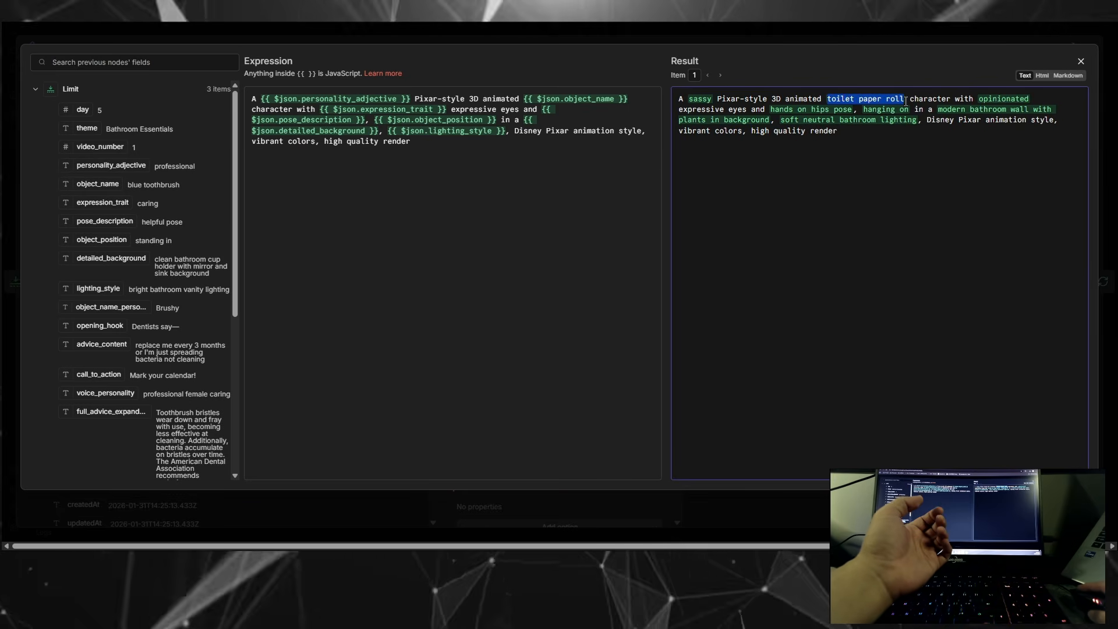
pyautogui.click(721, 76)
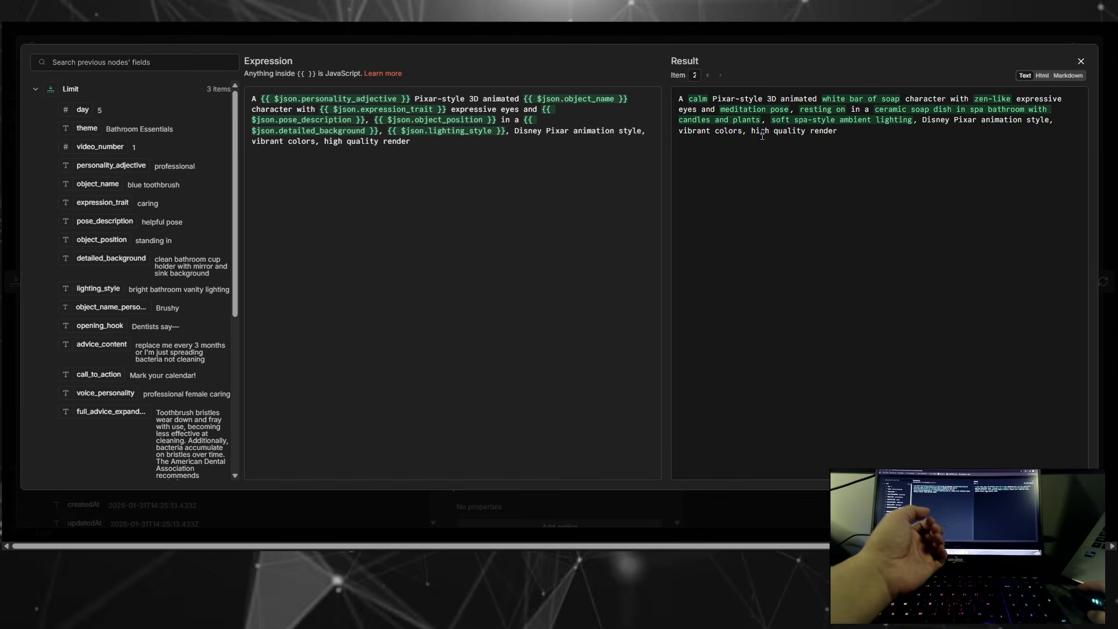
pyautogui.doubleClick(702, 99)
pyautogui.moveTo(822, 99); pyautogui.dragTo(913, 99)
pyautogui.click(885, 161)
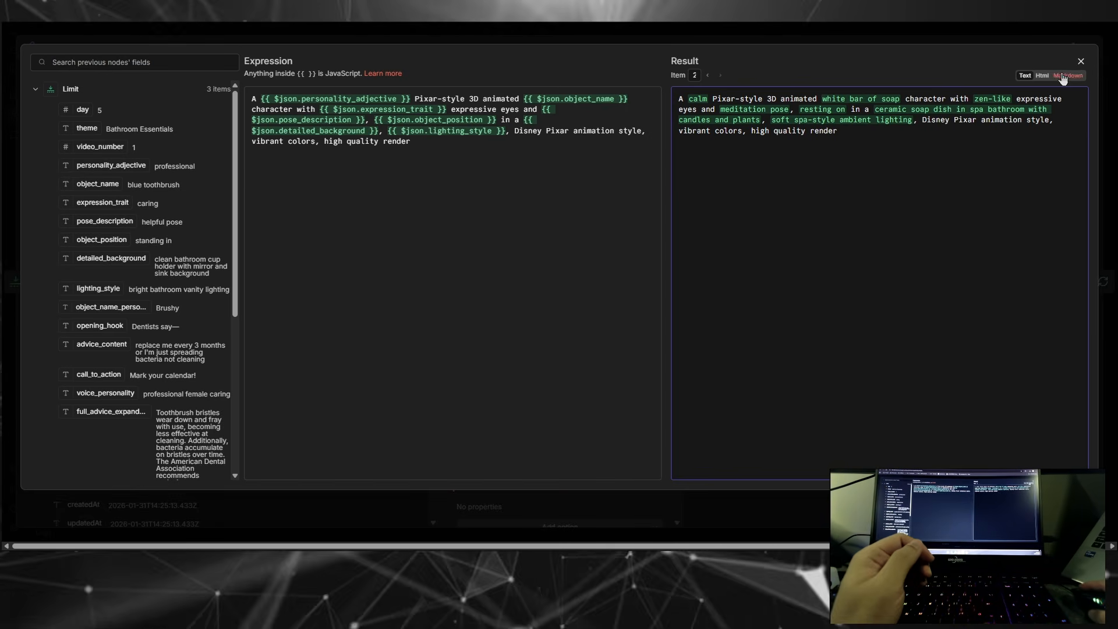
pyautogui.click(1080, 62)
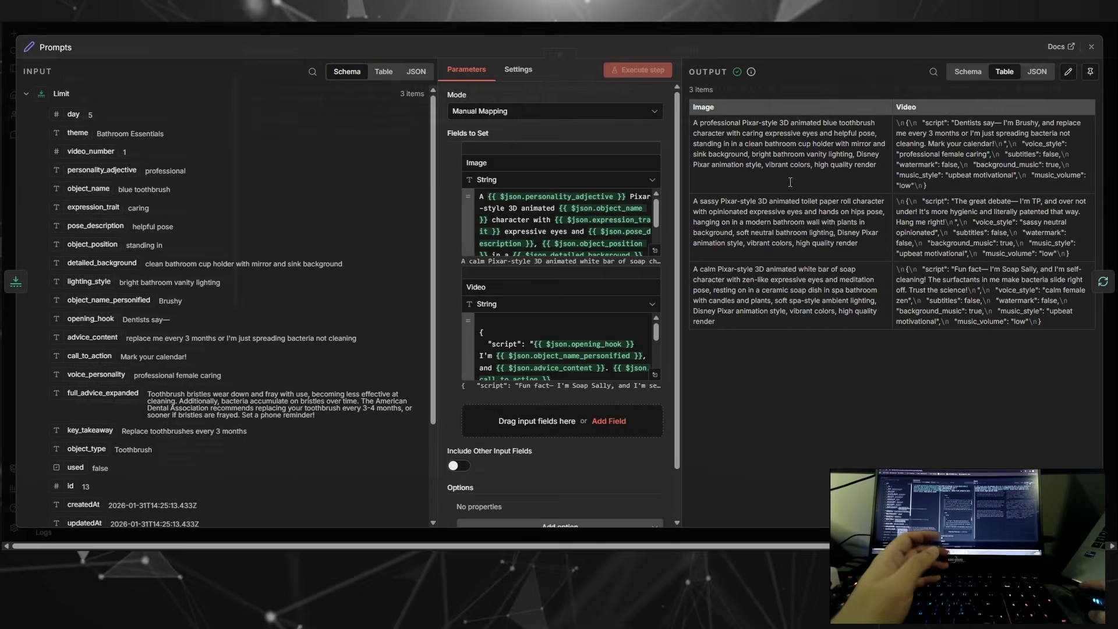
# Step: Open the Prompts node's Video expression and examine its JSON template and opening_hook placeholder
pyautogui.click(654, 372)
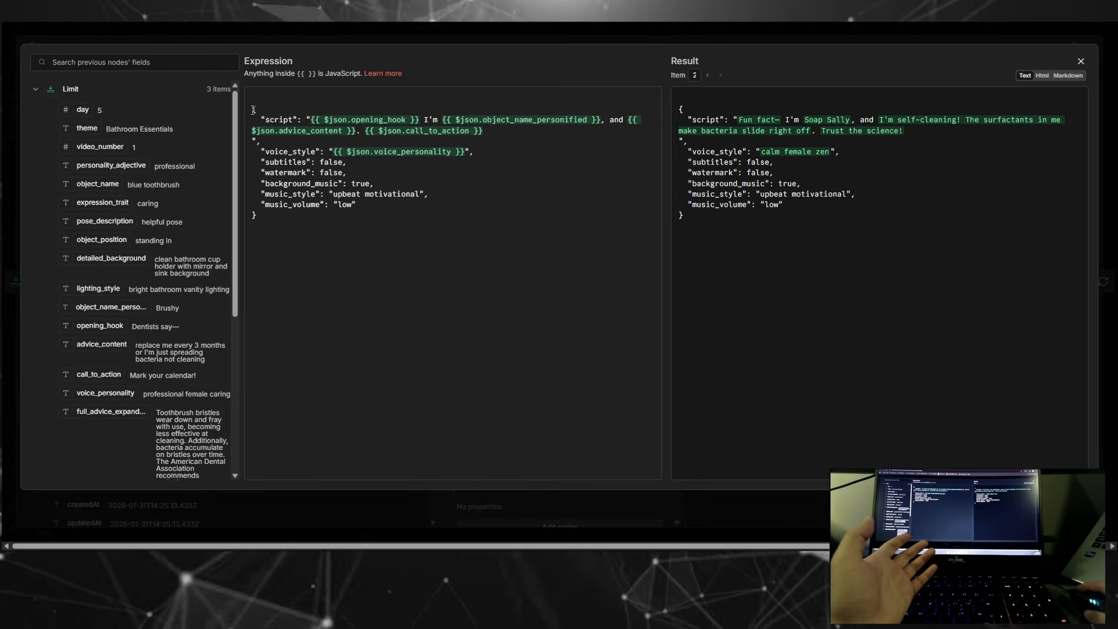
pyautogui.moveTo(252, 110); pyautogui.dragTo(392, 217)
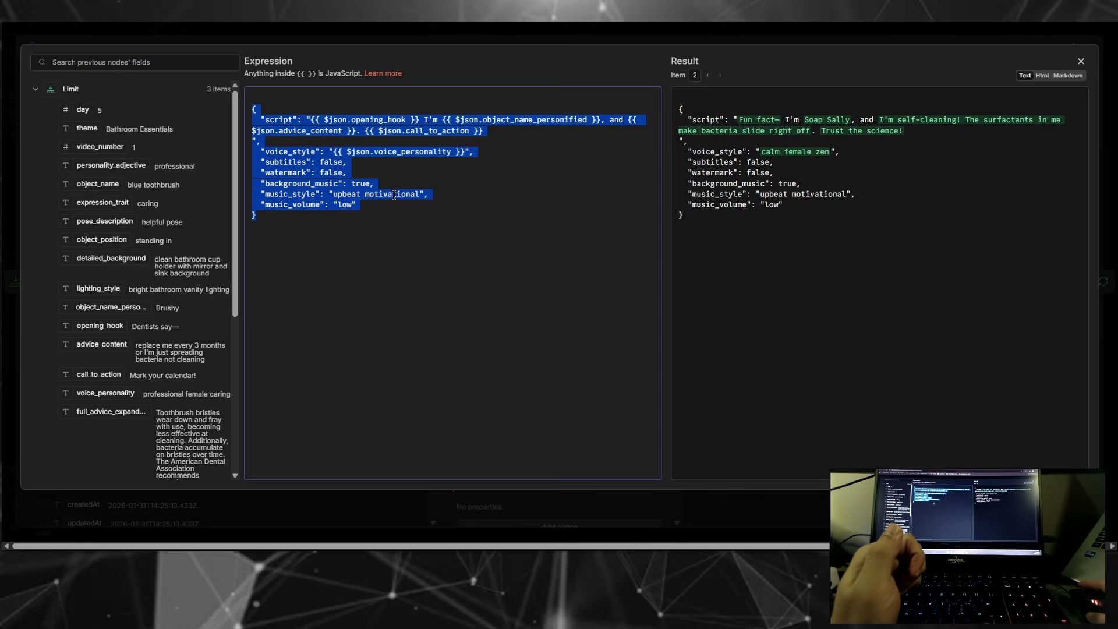
pyautogui.click(401, 166)
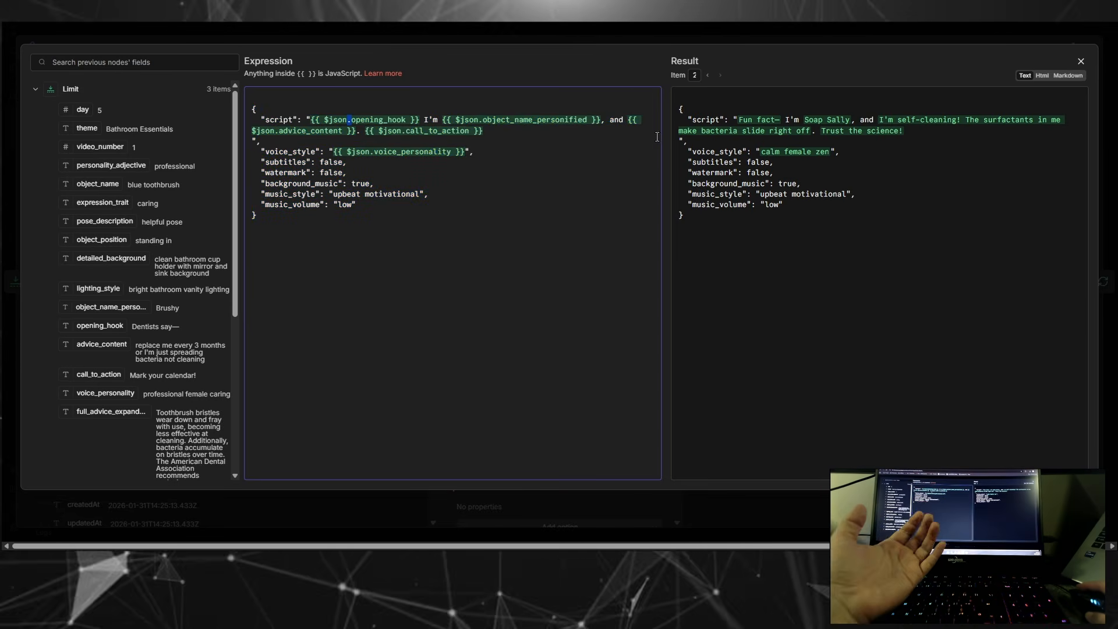
pyautogui.click(745, 115)
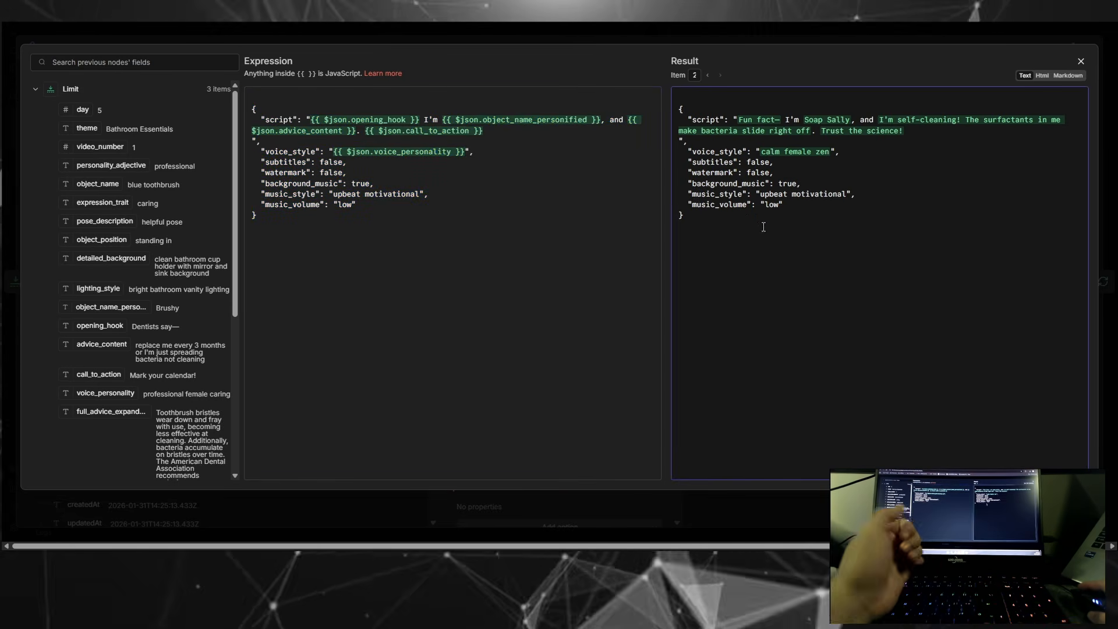
# Step: Return to the first item's resolved video prompt and read its script, from opening hook to call to action, and its voice style
pyautogui.click(707, 76)
pyautogui.click(707, 76)
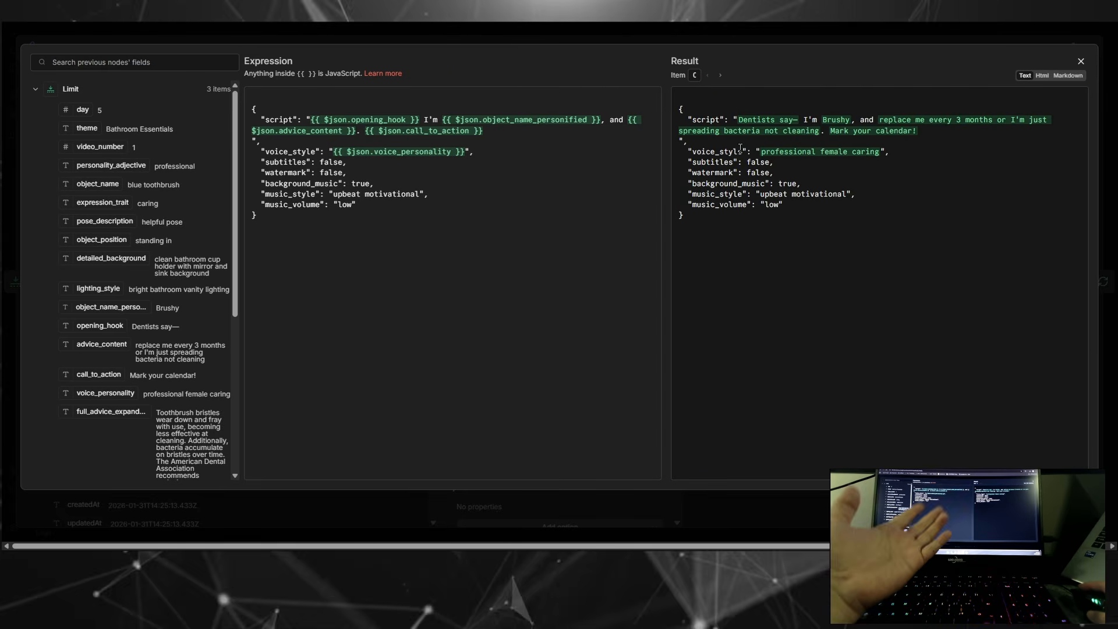
pyautogui.doubleClick(710, 121)
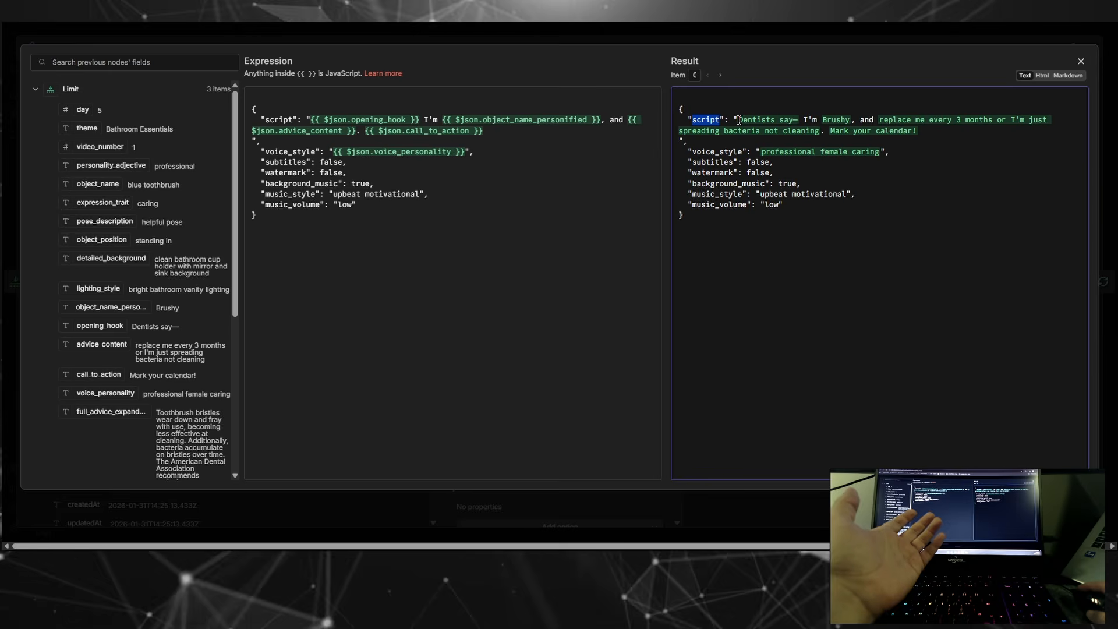
pyautogui.moveTo(740, 120); pyautogui.dragTo(1016, 122)
pyautogui.moveTo(705, 131); pyautogui.dragTo(895, 132)
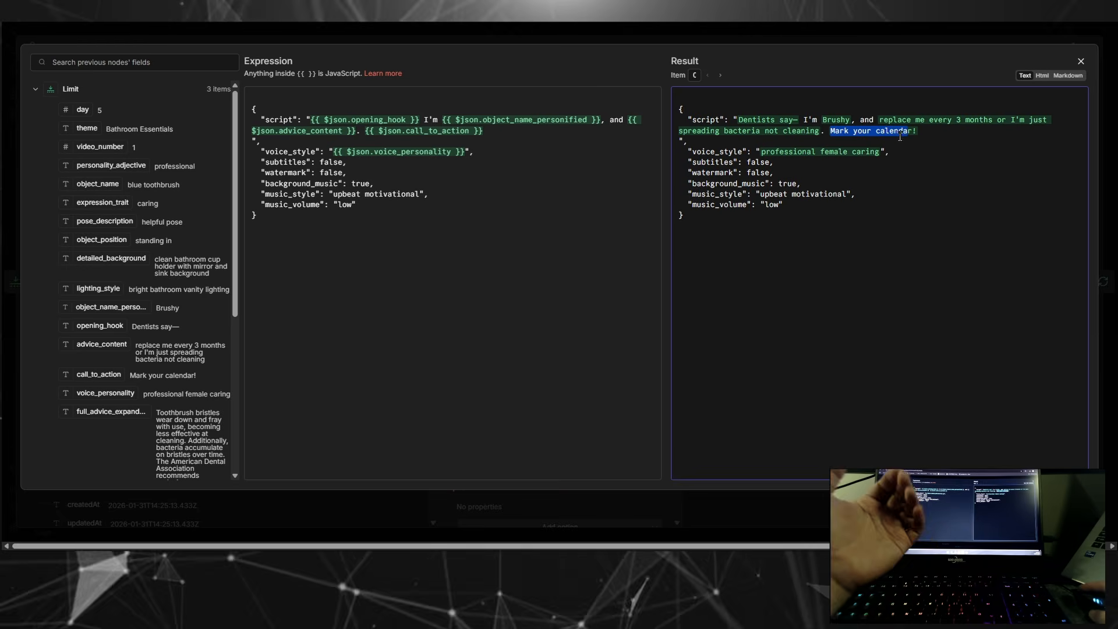
pyautogui.click(759, 159)
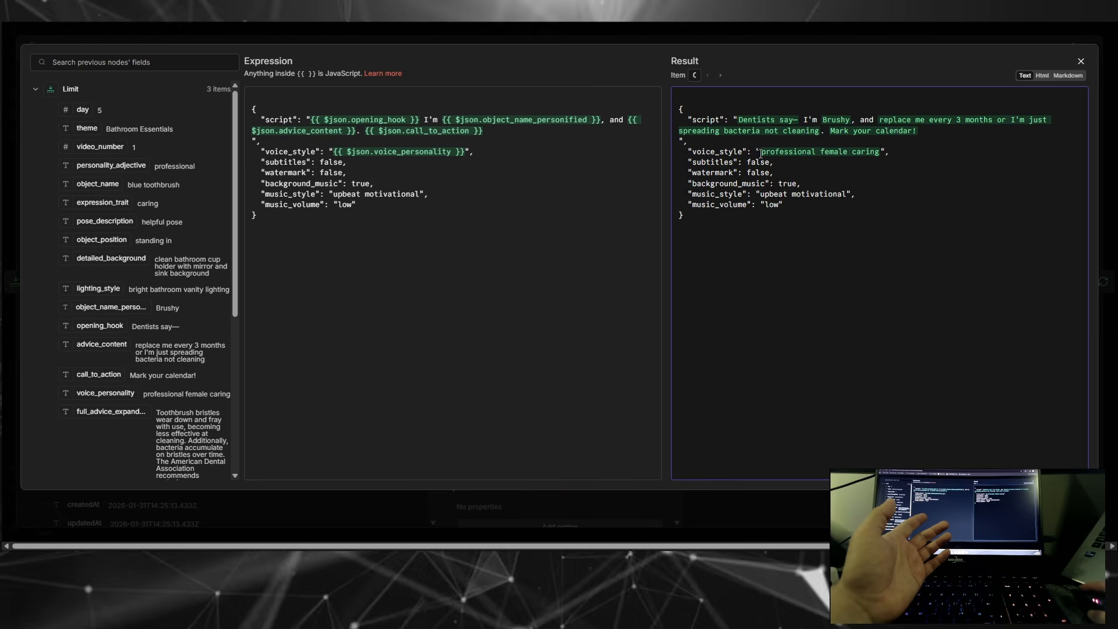
pyautogui.moveTo(760, 154); pyautogui.dragTo(877, 153)
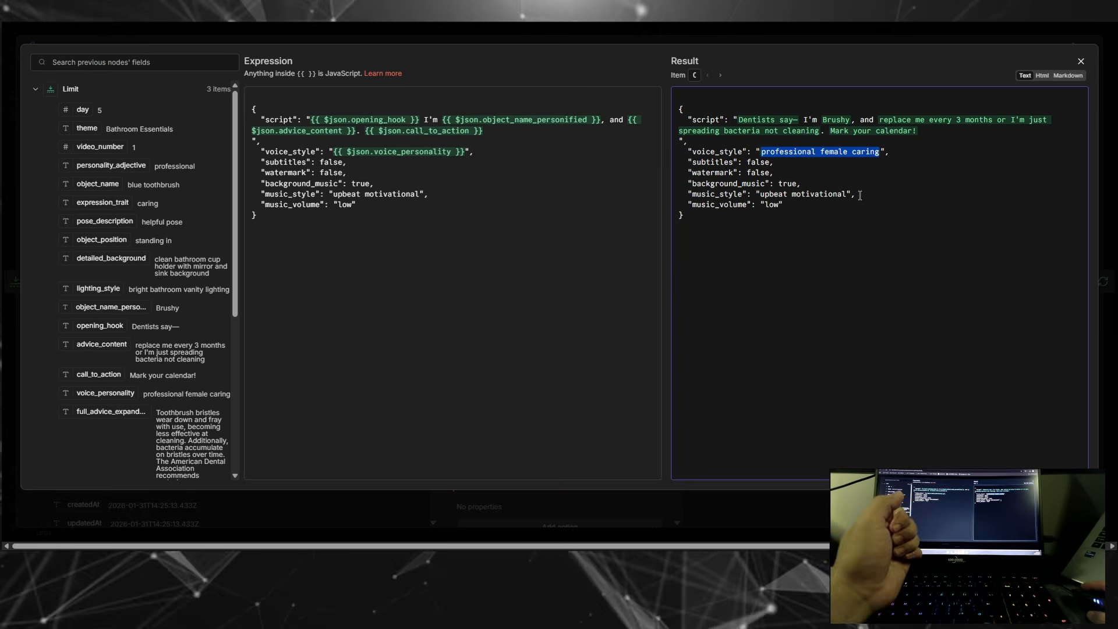
# Step: Examine the subtitles, watermark, background music, music style and music volume settings in the first item's resolved video prompt
pyautogui.click(710, 162)
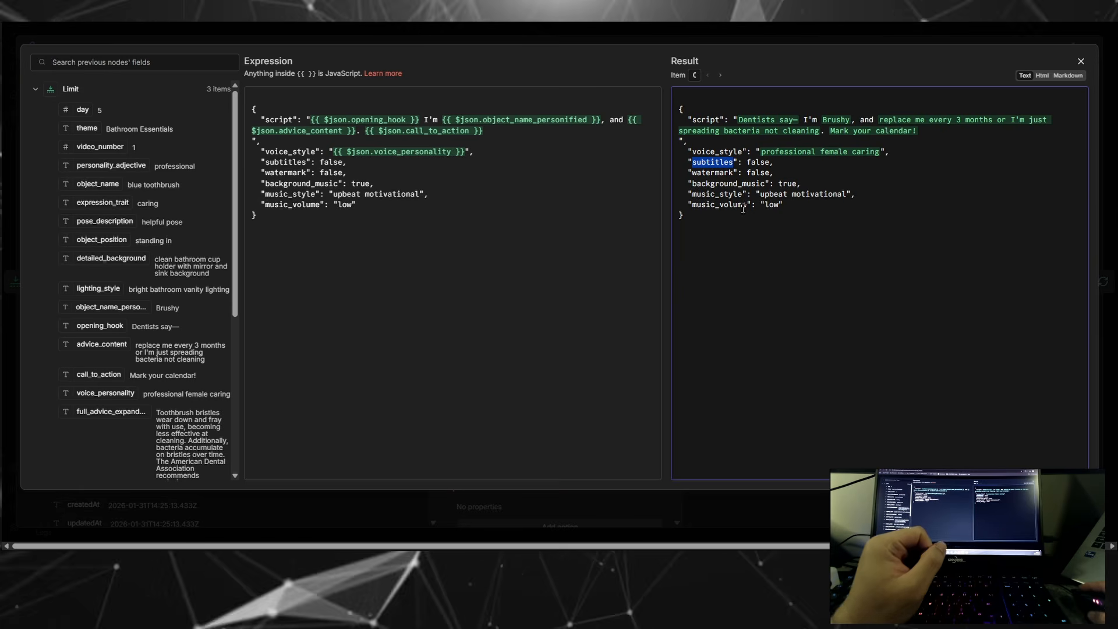
pyautogui.doubleClick(713, 175)
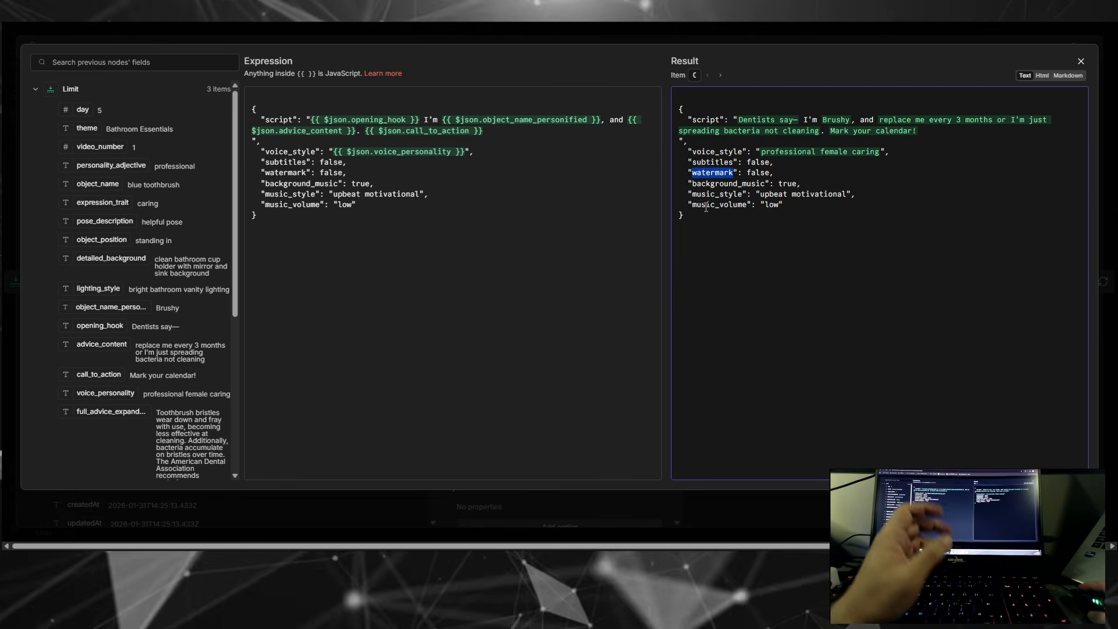
pyautogui.doubleClick(754, 163)
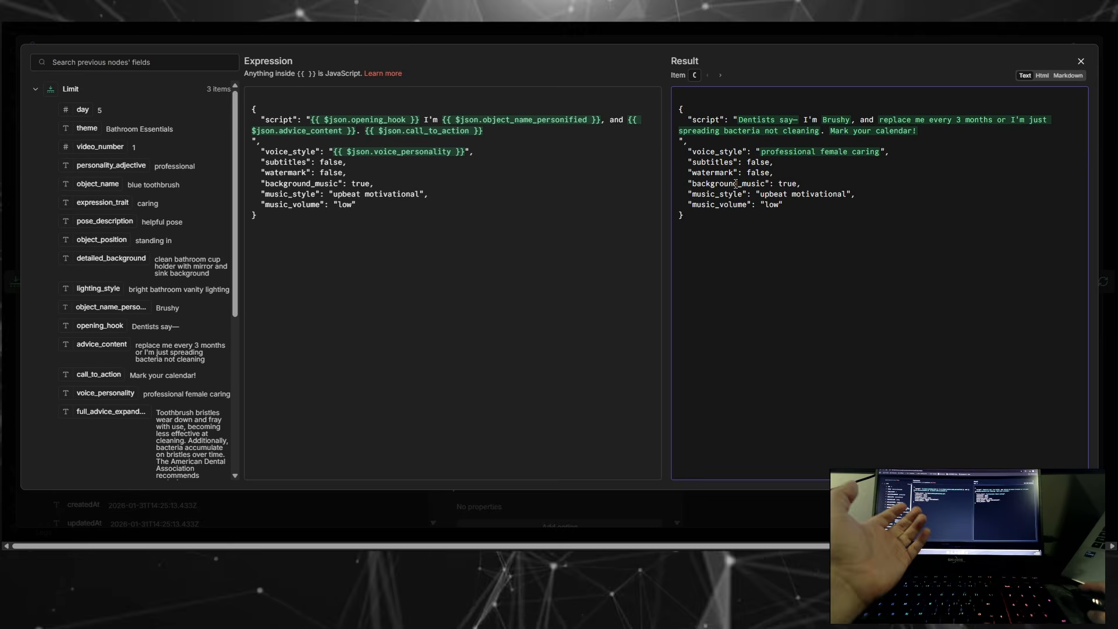
pyautogui.doubleClick(736, 184)
pyautogui.doubleClick(787, 184)
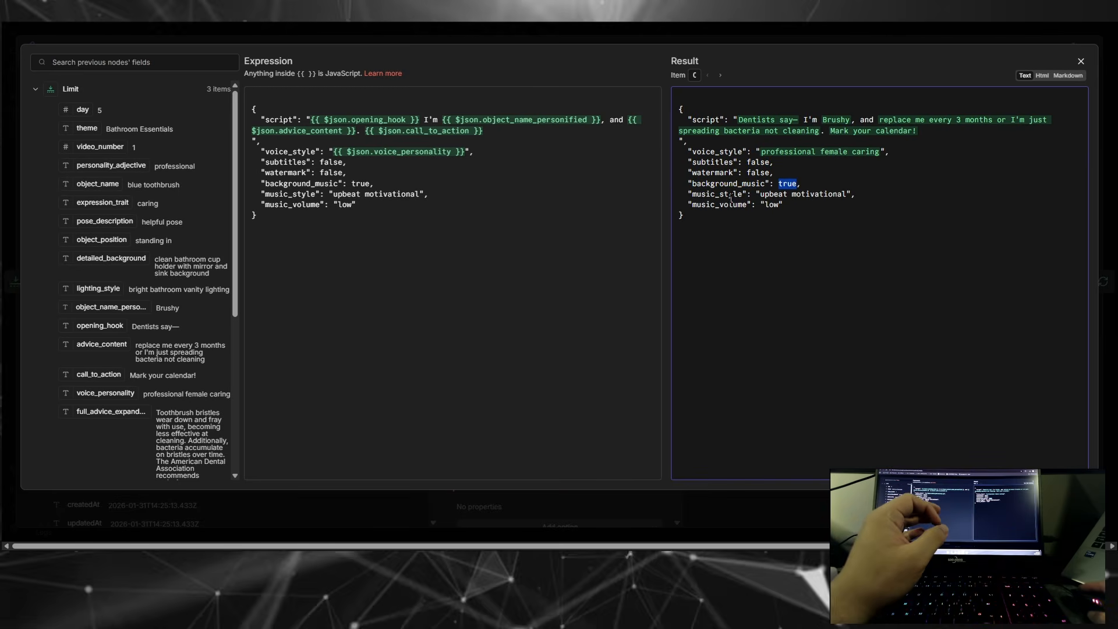
pyautogui.click(764, 192)
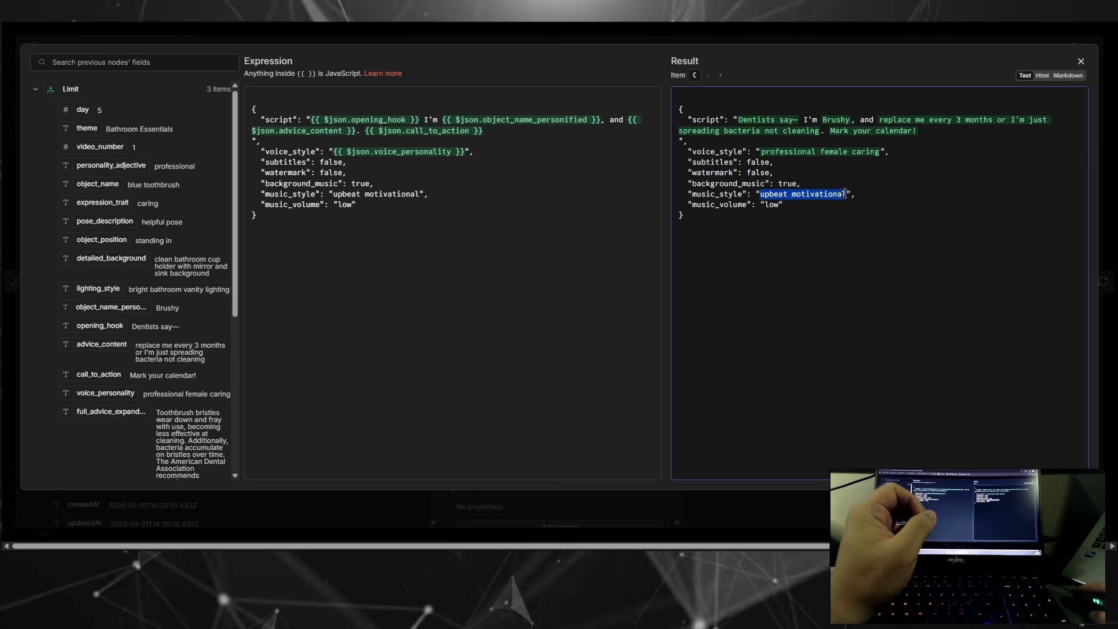
pyautogui.doubleClick(731, 203)
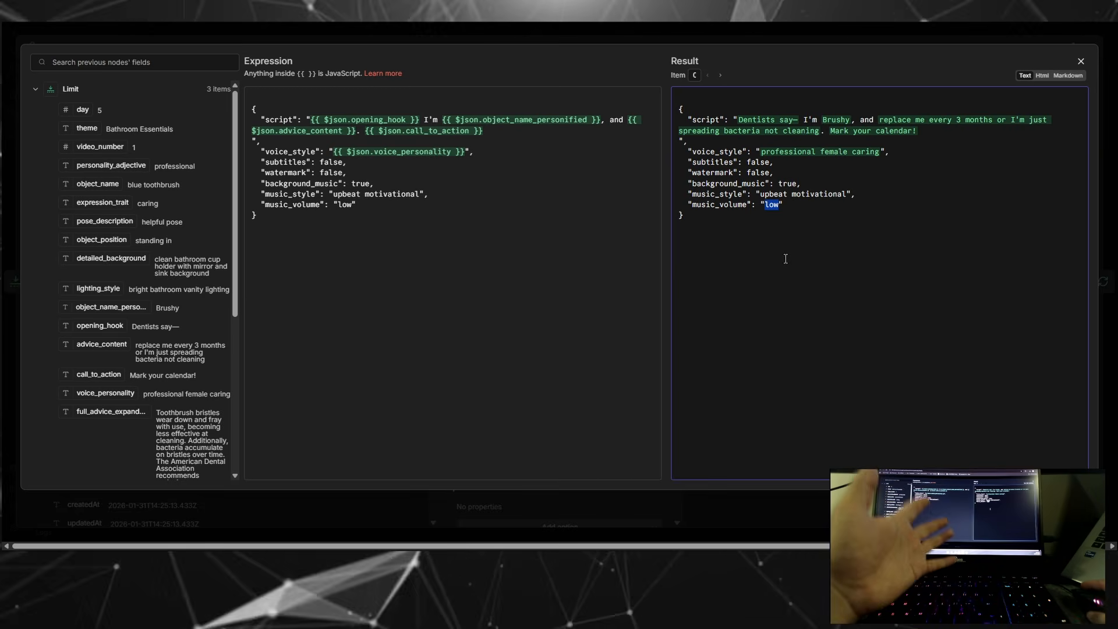
# Step: Compare the scripts in the second and third items' resolved video prompts, and close the Video expression and the Prompts node
pyautogui.click(721, 77)
pyautogui.moveTo(744, 121); pyautogui.dragTo(879, 133)
pyautogui.click(721, 75)
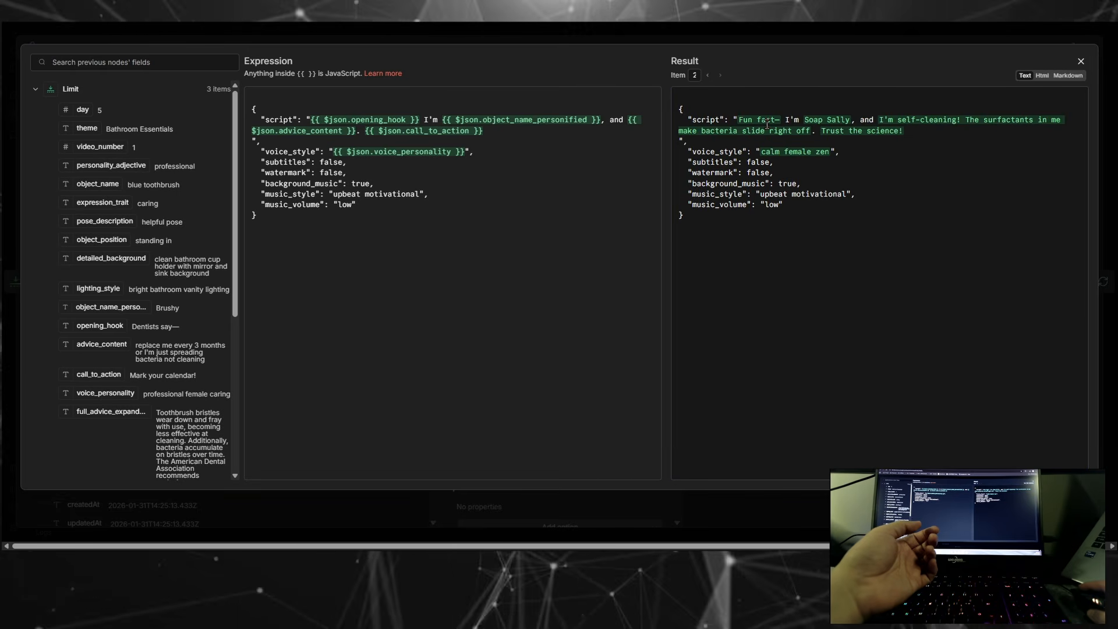
pyautogui.moveTo(739, 120); pyautogui.dragTo(836, 152)
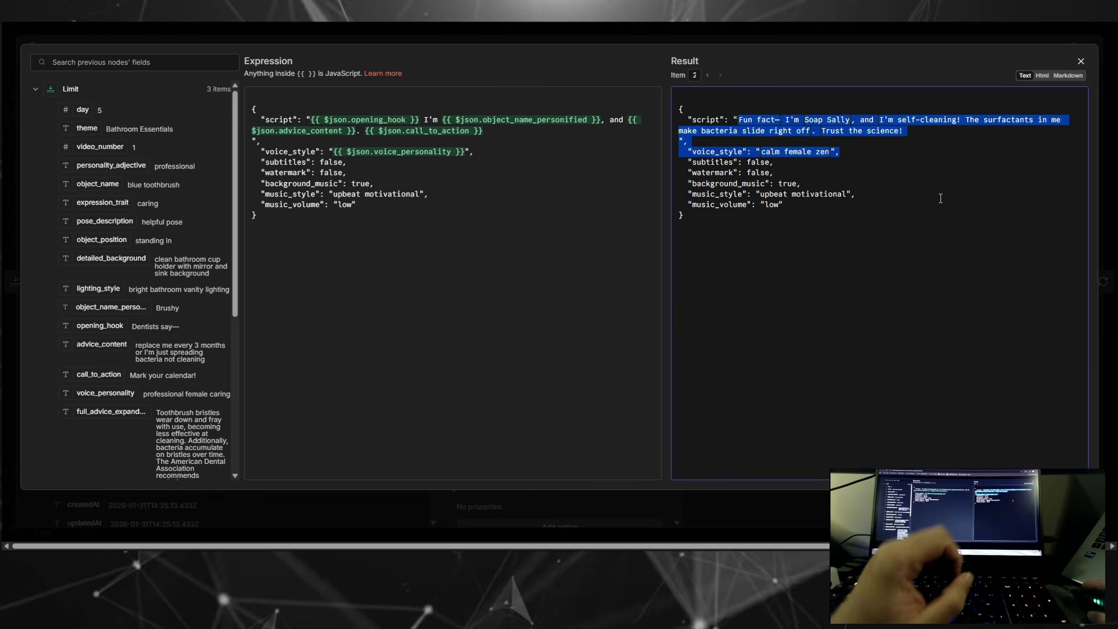
pyautogui.click(1080, 62)
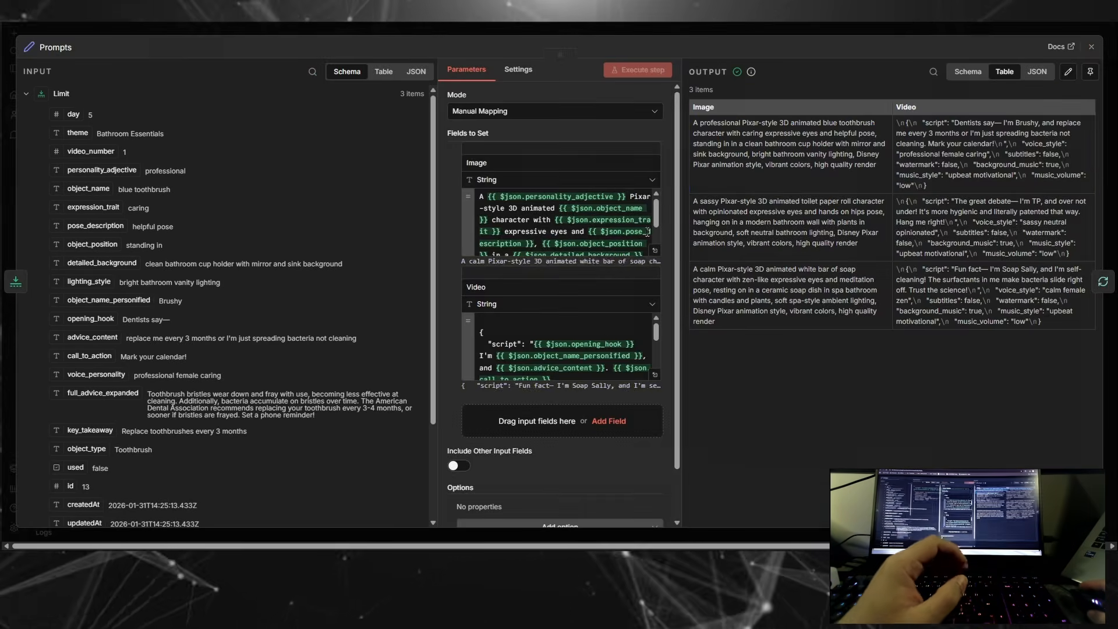
pyautogui.click(1090, 47)
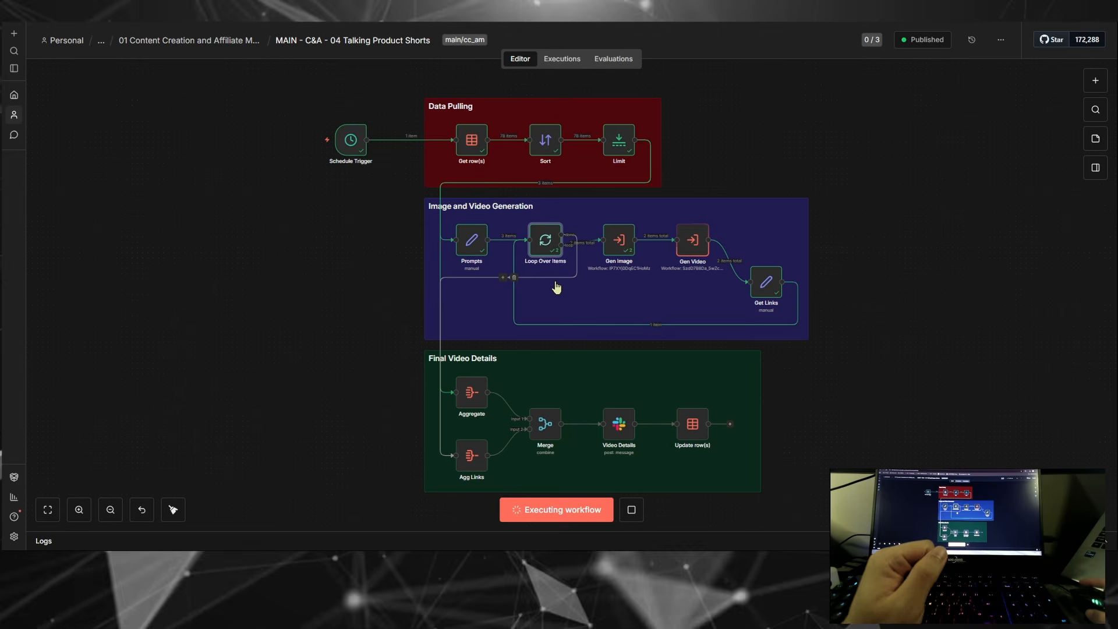
# Step: Open the Nano Banana sub-workflow linked in the Gen Image node and expand its Post Request node's JSON body expression
pyautogui.doubleClick(622, 248)
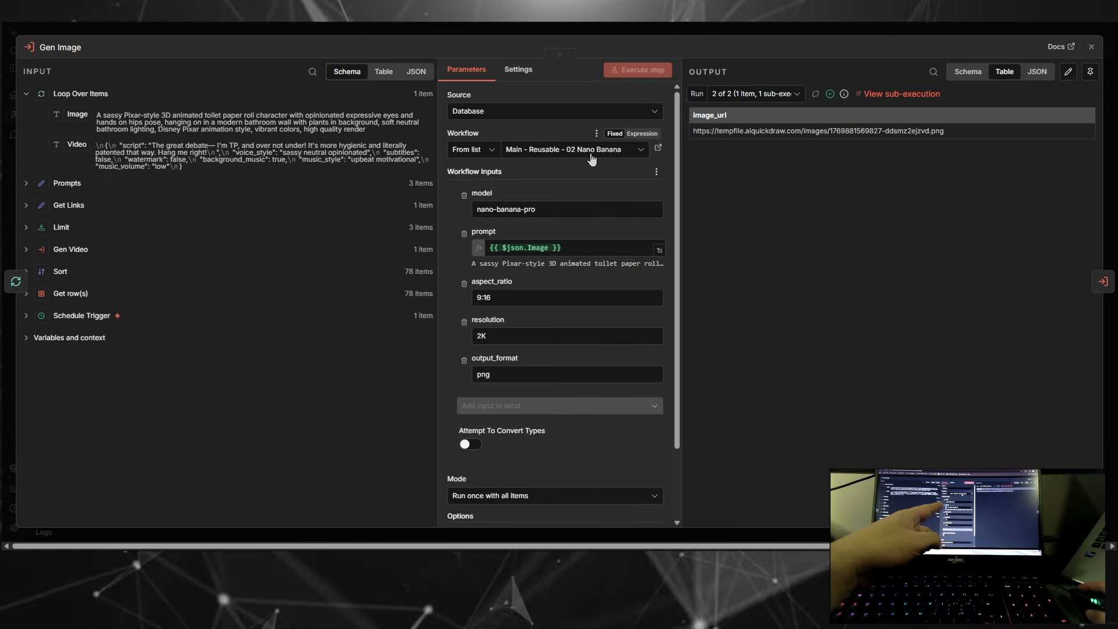
pyautogui.click(659, 150)
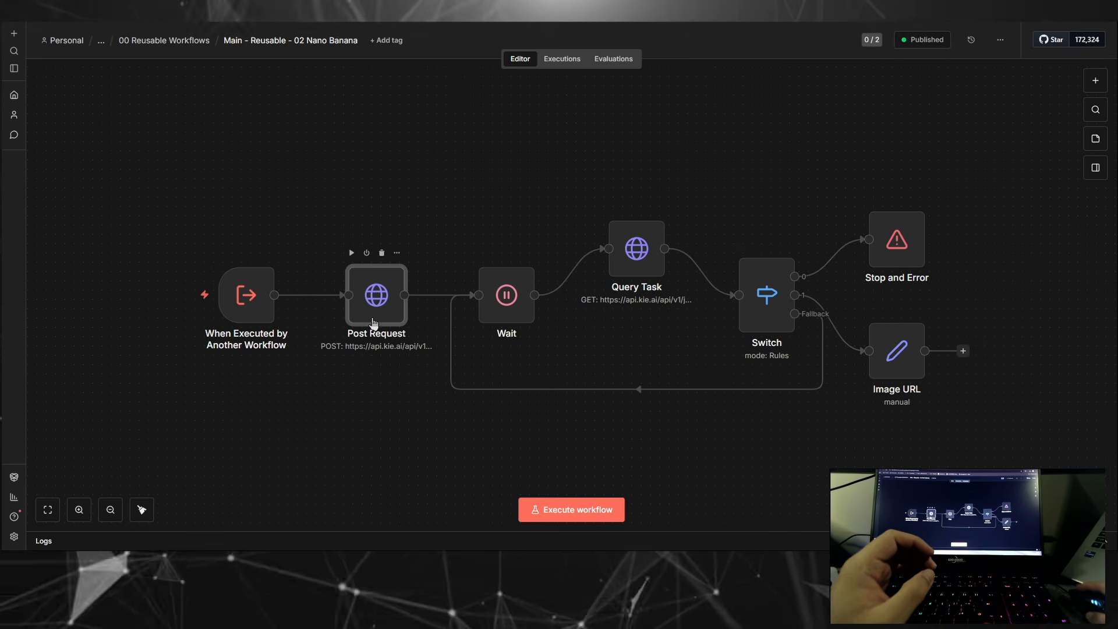
pyautogui.doubleClick(372, 319)
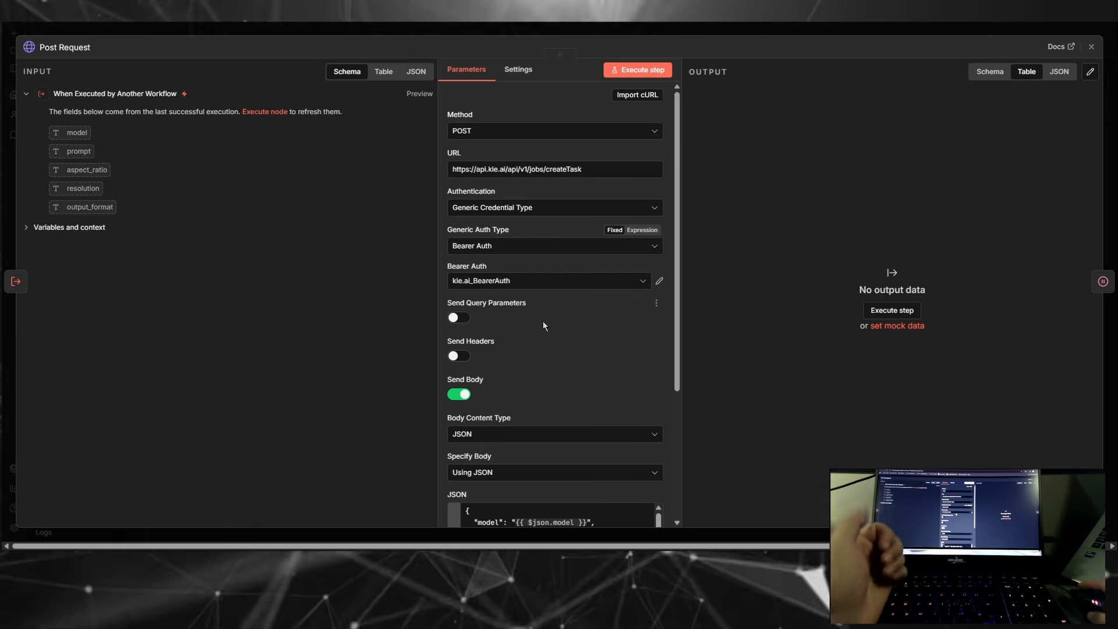
pyautogui.scroll(-4, 543, 319)
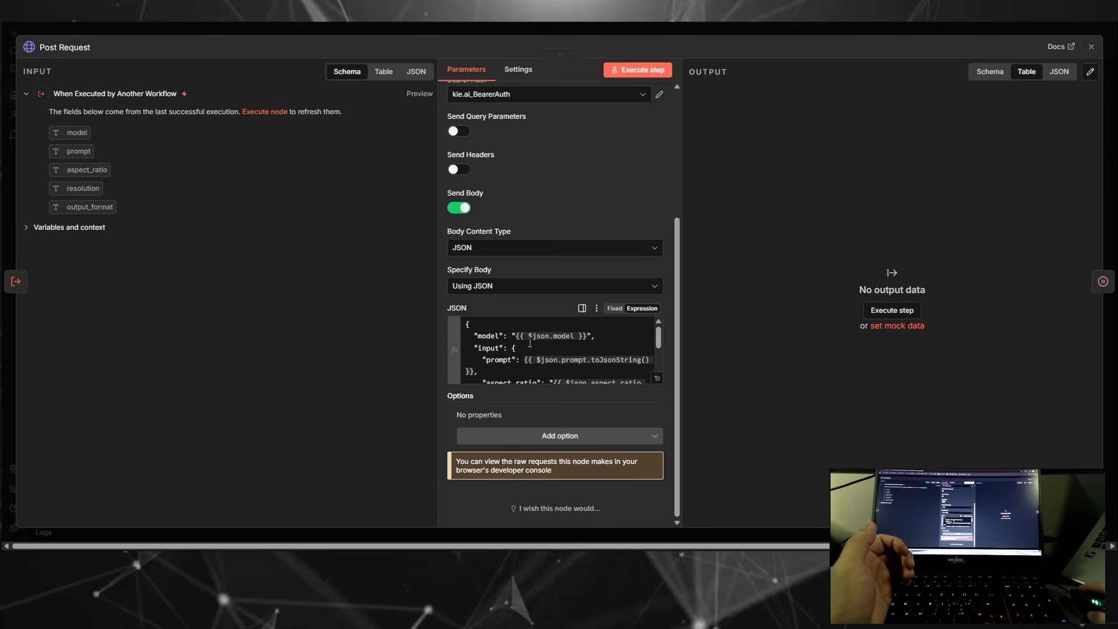
pyautogui.click(658, 377)
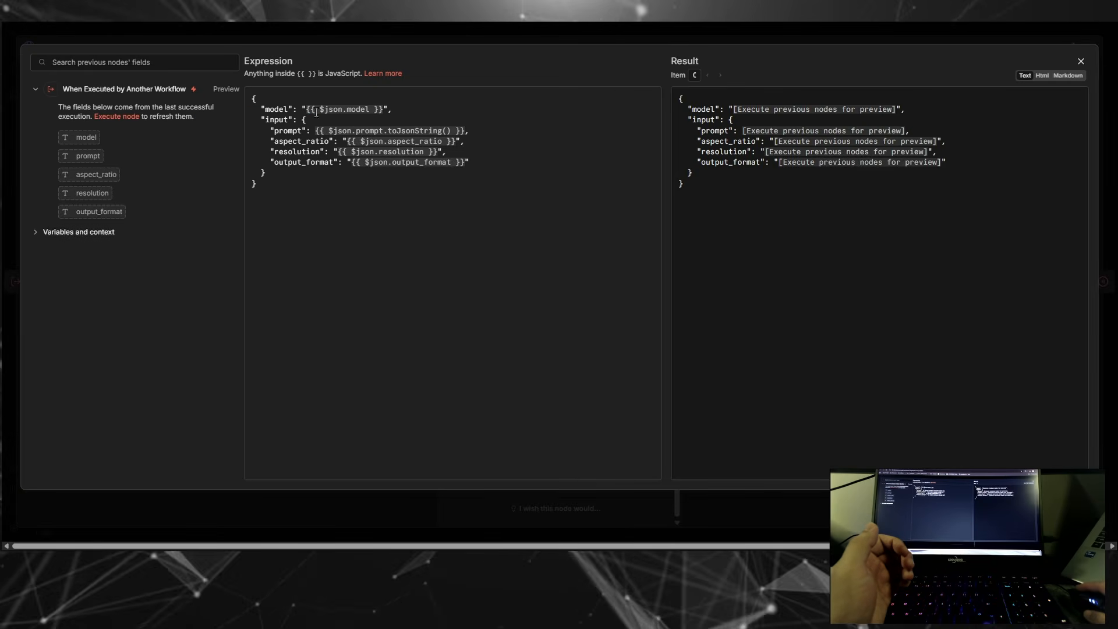
# Step: Compare the model and prompt placeholders in the Post Request JSON body with the matching Gen Image workflow inputs
pyautogui.moveTo(306, 110); pyautogui.dragTo(359, 110)
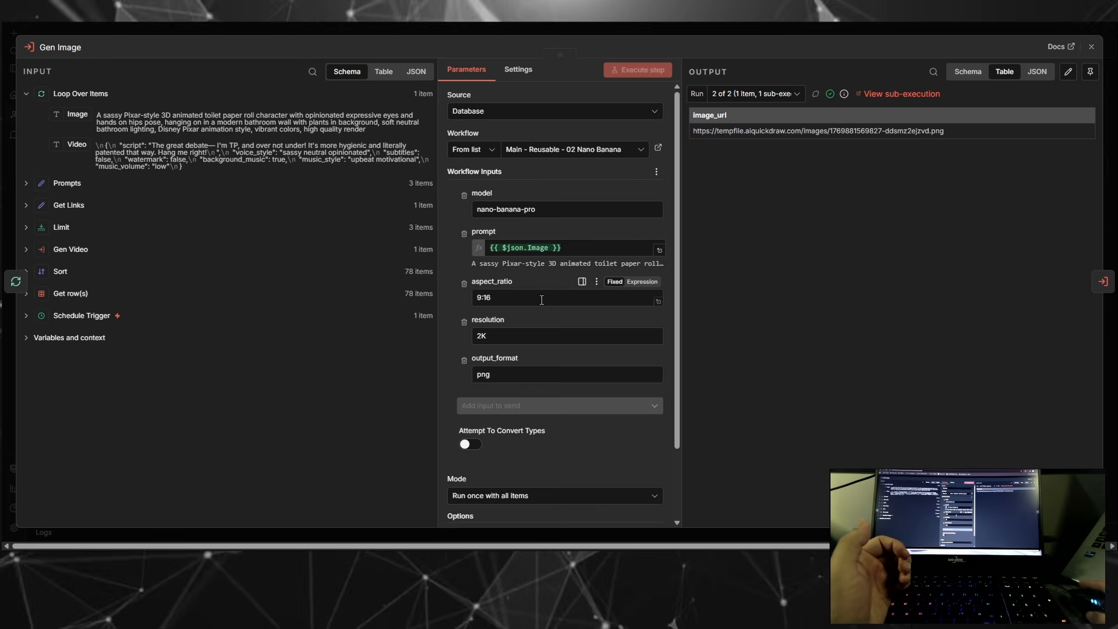
pyautogui.scroll(-1, 542, 300)
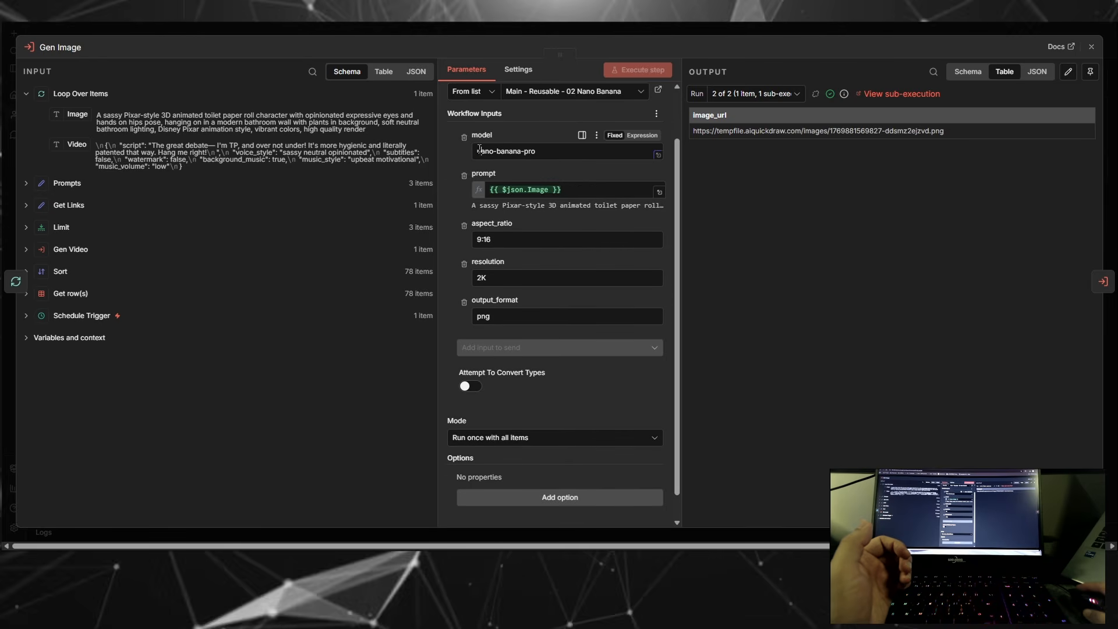
pyautogui.moveTo(478, 149); pyautogui.dragTo(553, 153)
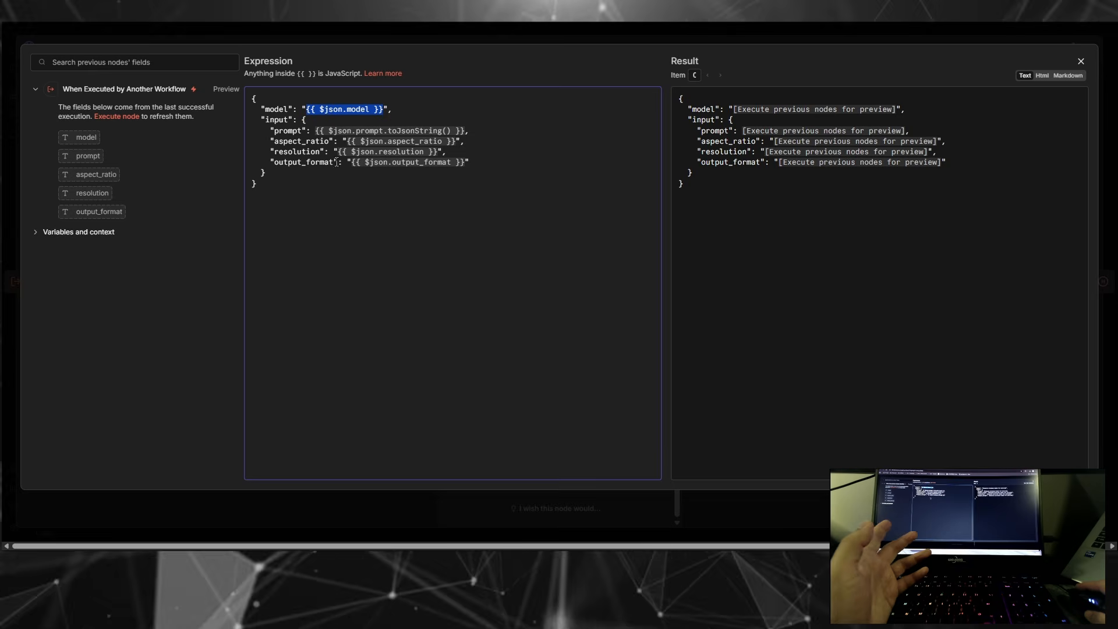
pyautogui.moveTo(315, 130); pyautogui.dragTo(464, 130)
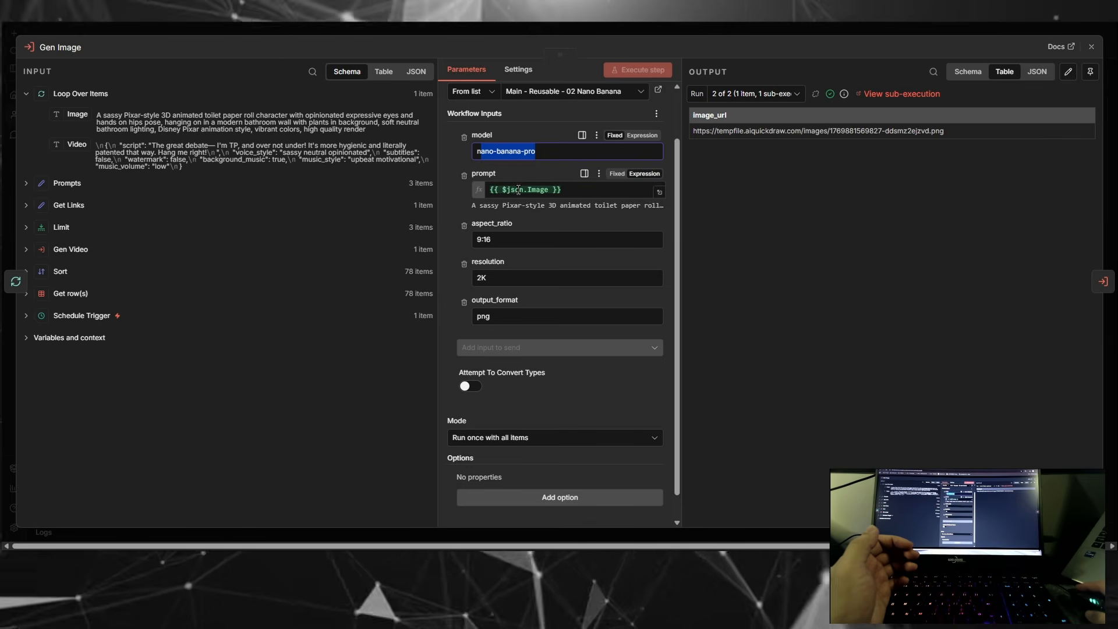
pyautogui.click(521, 195)
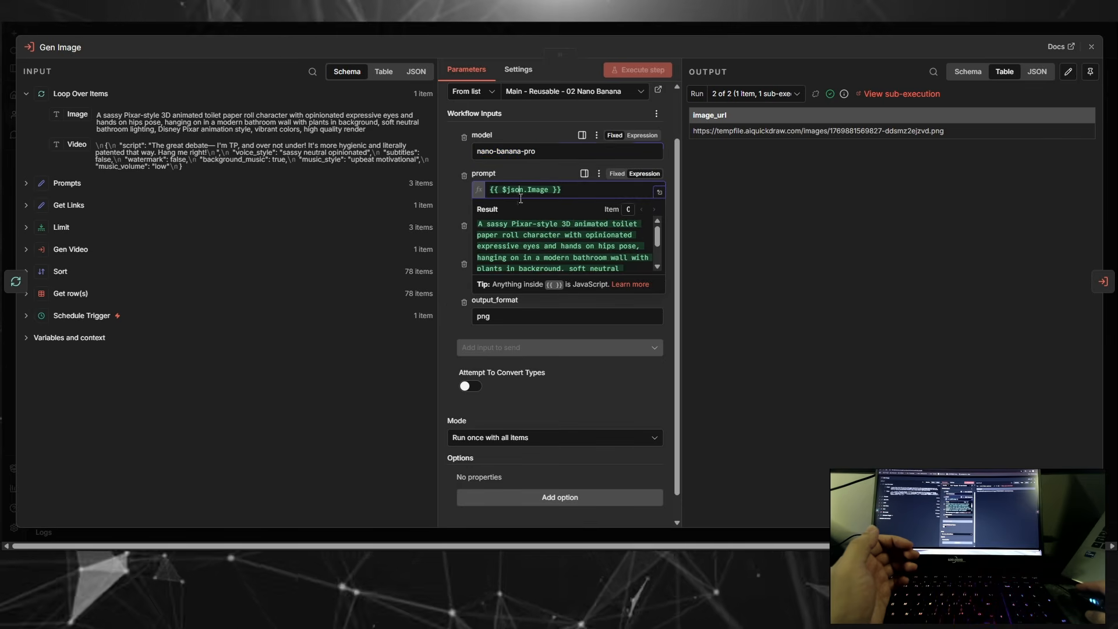
pyautogui.click(847, 297)
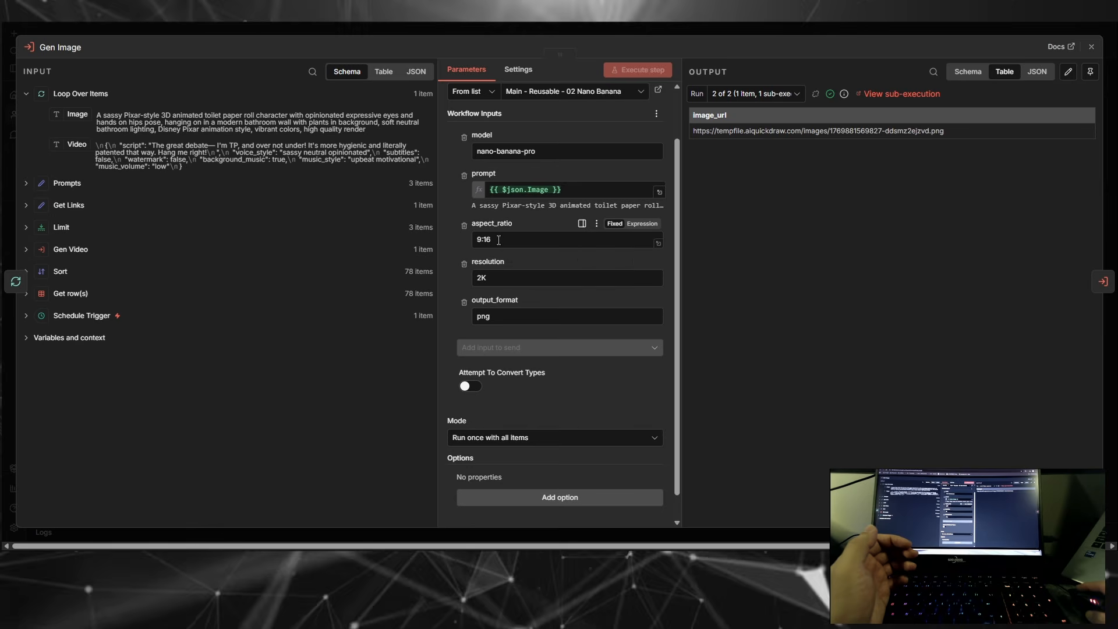
# Step: Match Gen Image's aspect_ratio, resolution and output_format inputs to their placeholders in the Post Request JSON body, and close the expression
pyautogui.click(494, 240)
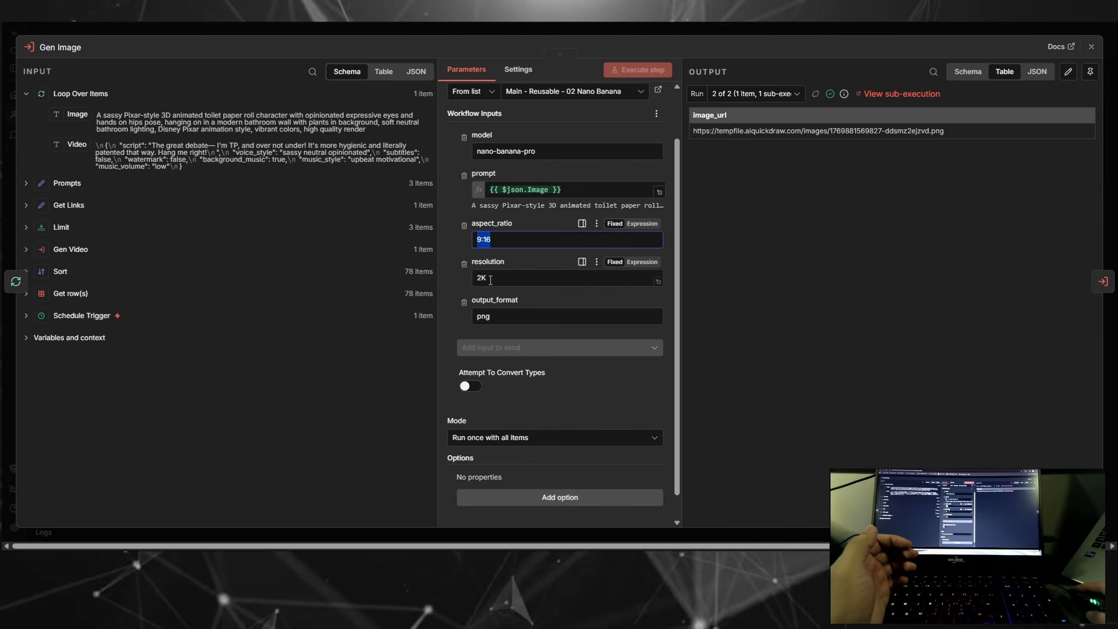
pyautogui.press('Tab')
pyautogui.press('Tab')
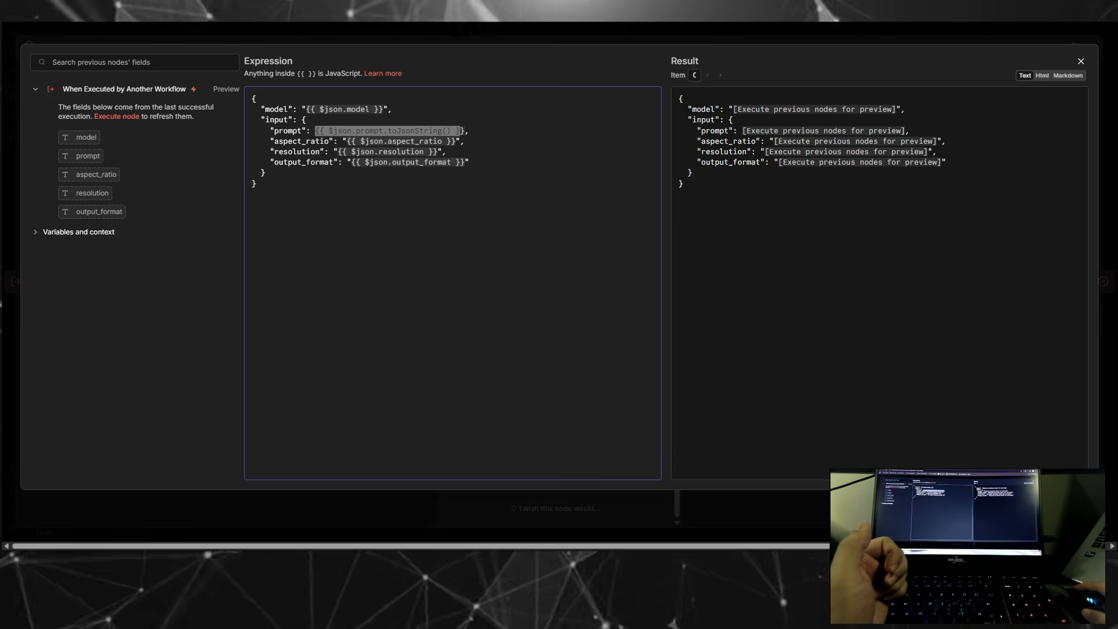
pyautogui.click(362, 142)
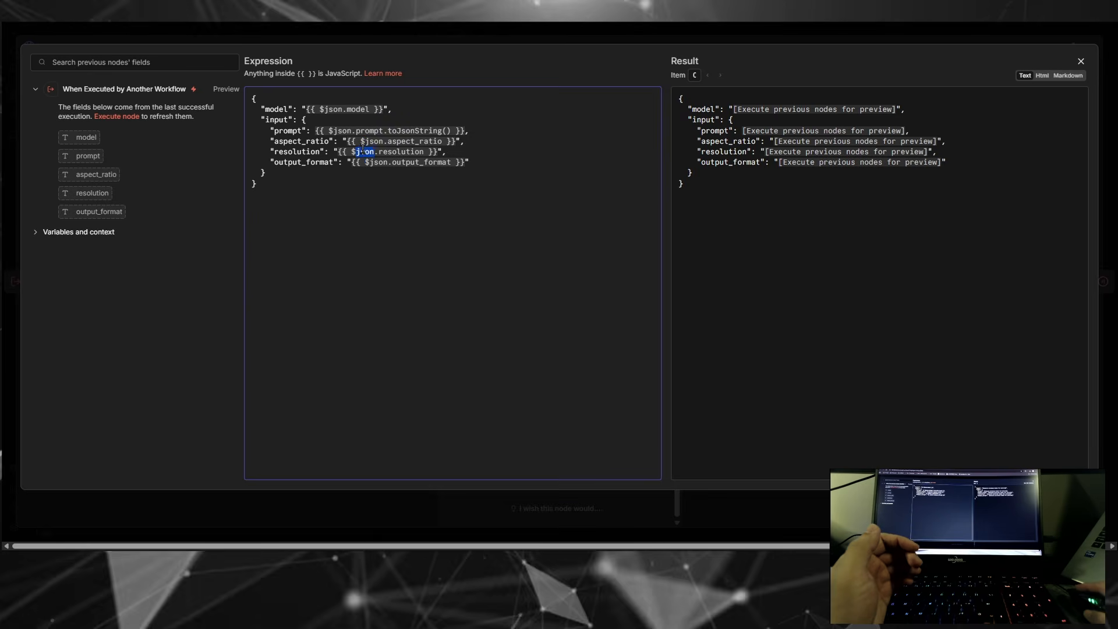
pyautogui.doubleClick(377, 162)
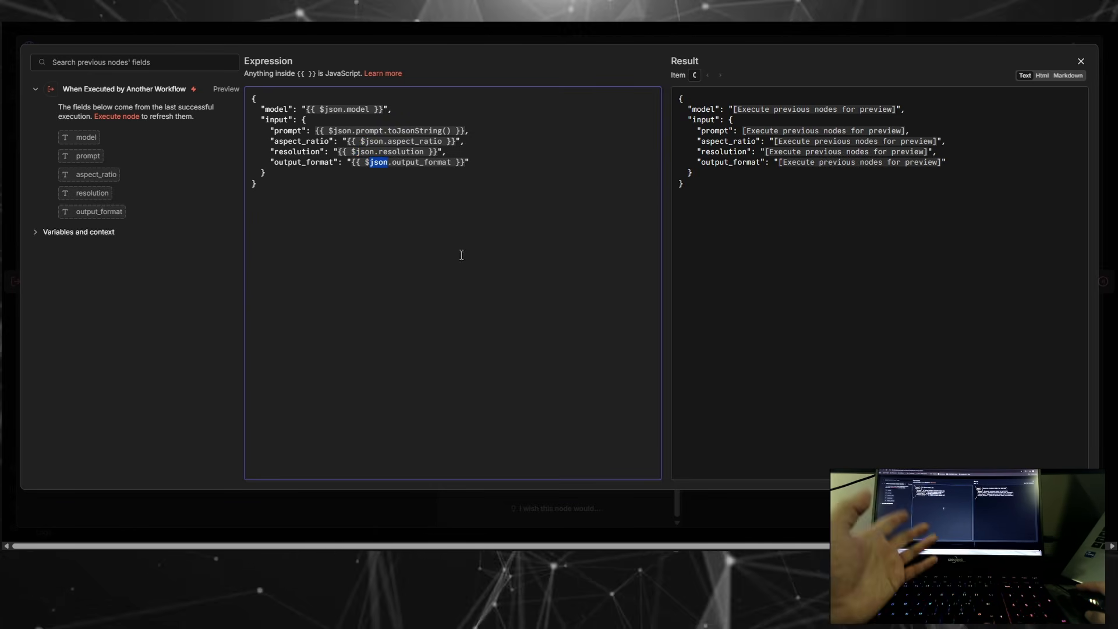
pyautogui.click(1080, 61)
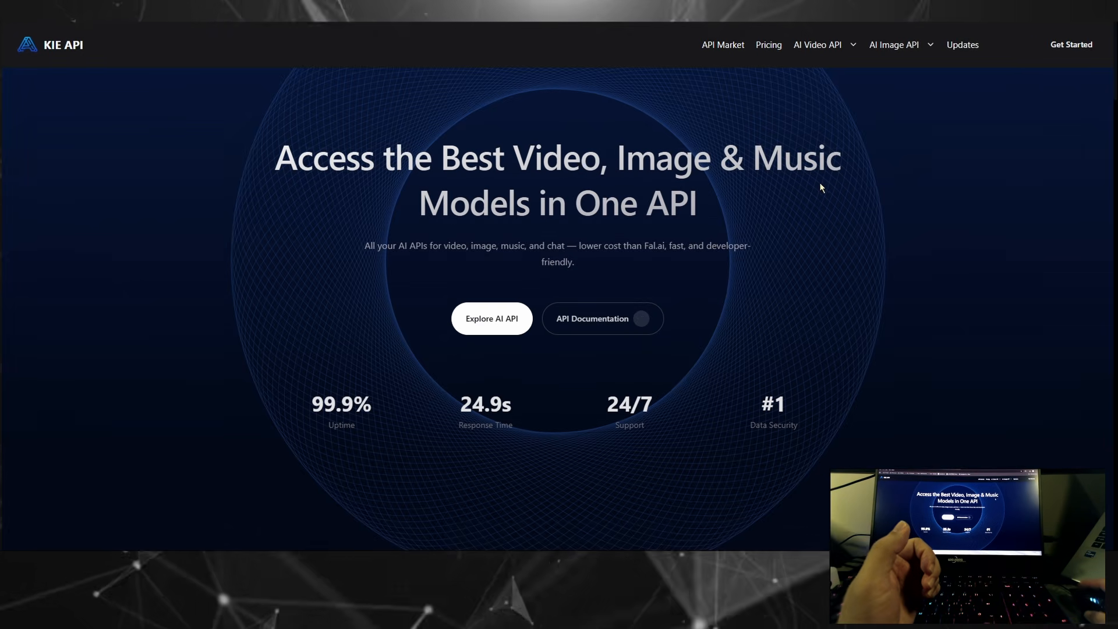
# Step: Switch to the KIE API site, open the nano-banana-pro model's API documentation, and examine the Create Task request body structure
pyautogui.moveTo(894, 52)
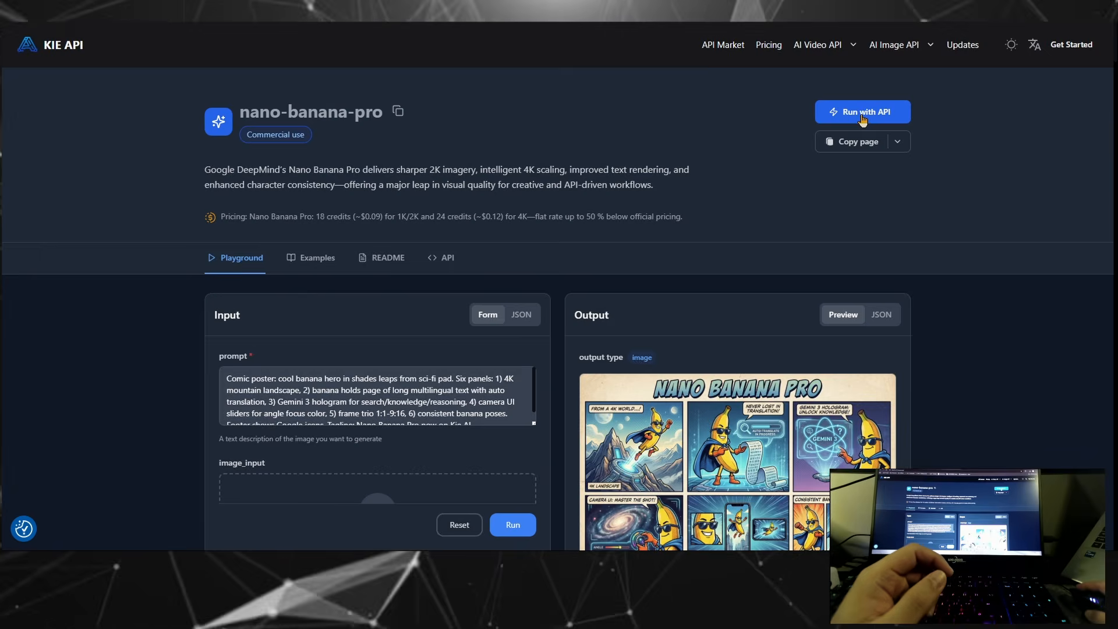
pyautogui.click(862, 116)
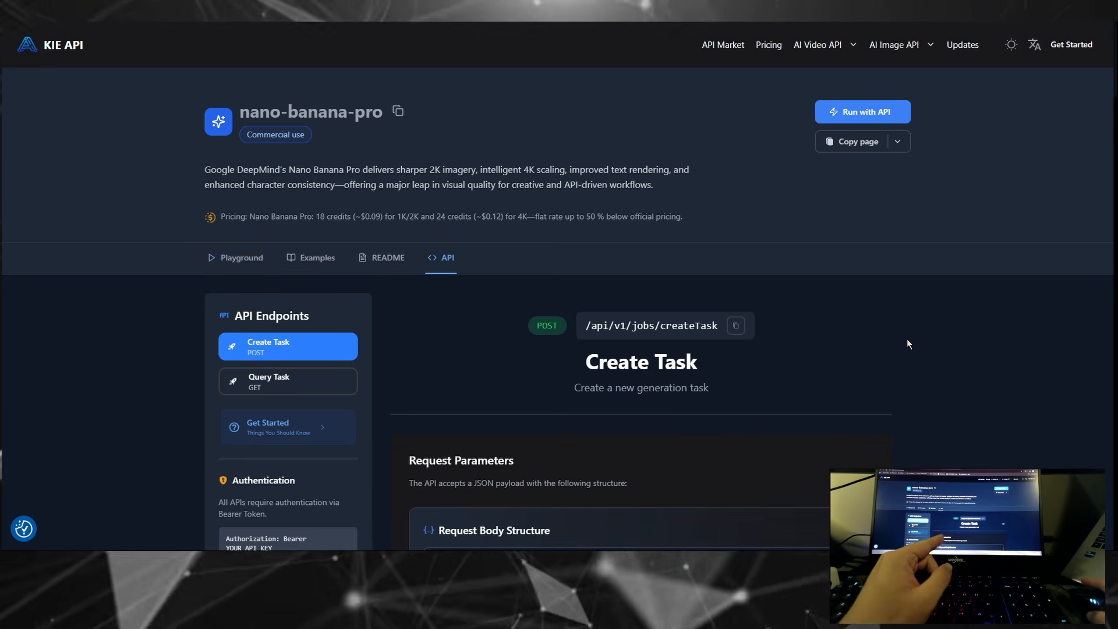
pyautogui.scroll(-6, 907, 344)
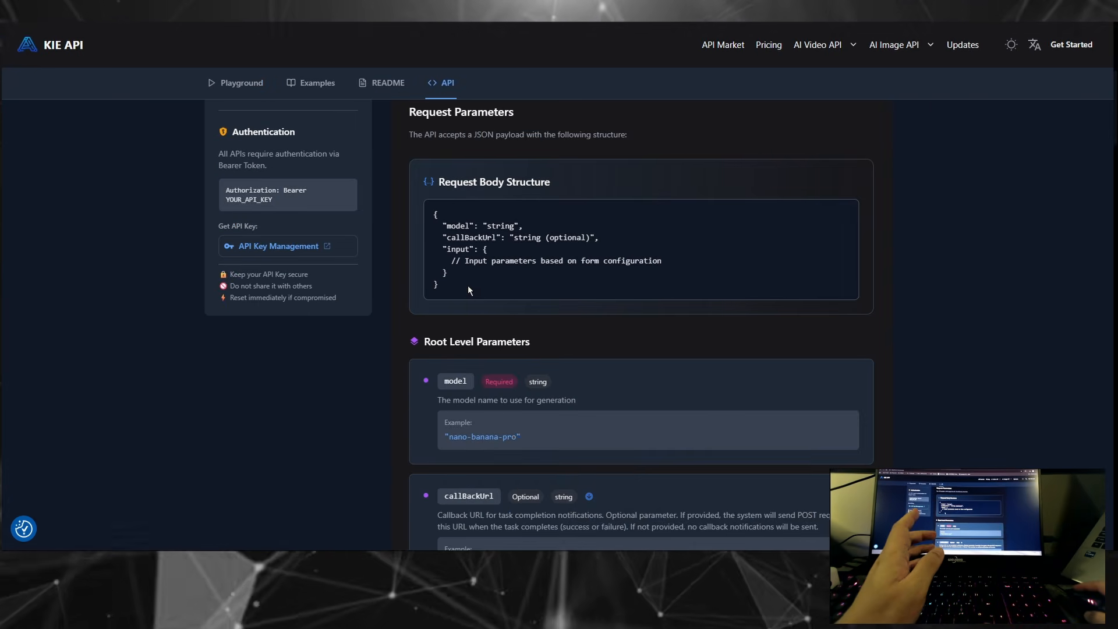
pyautogui.moveTo(467, 286); pyautogui.dragTo(428, 212)
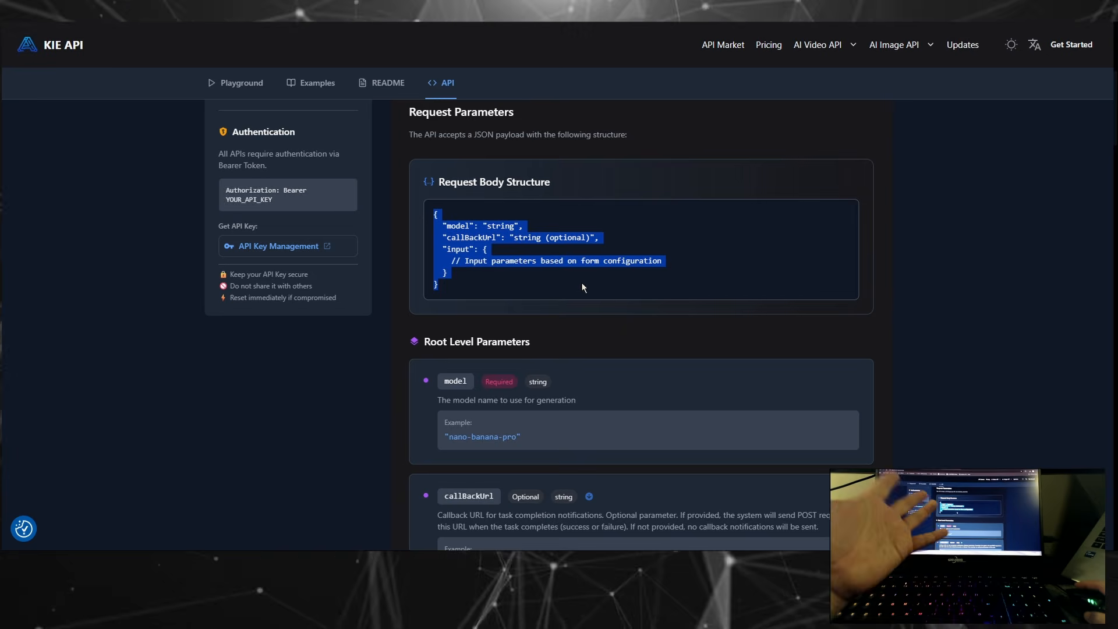
# Step: Review the Create Task request parameters in the nano-banana-pro documentation and copy the cURL request example
pyautogui.scroll(-20, 965, 269)
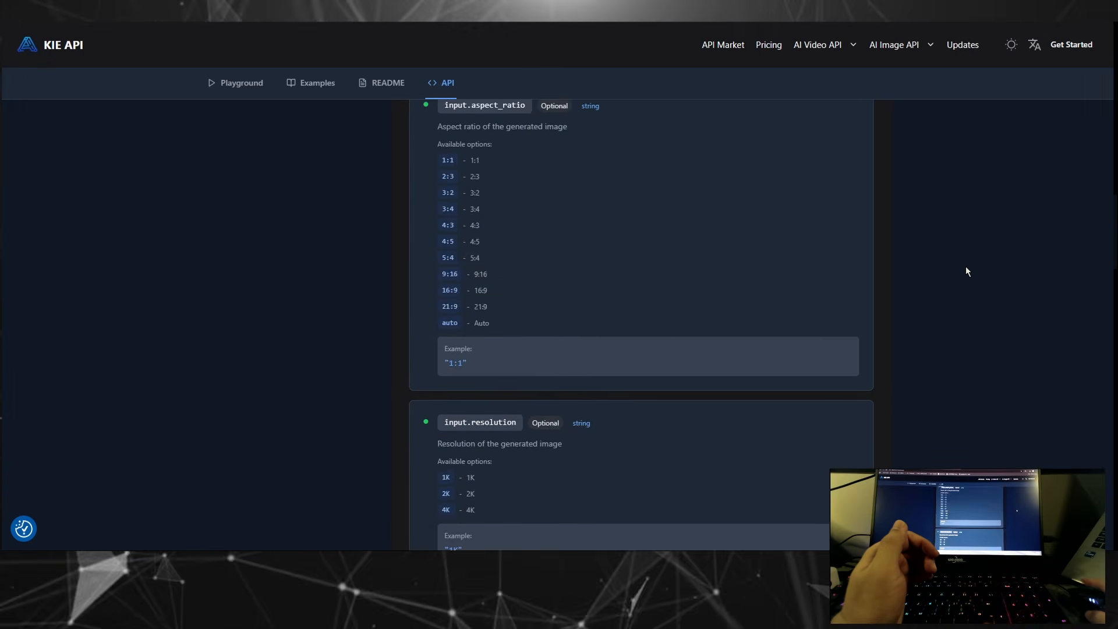
pyautogui.scroll(-12, 965, 271)
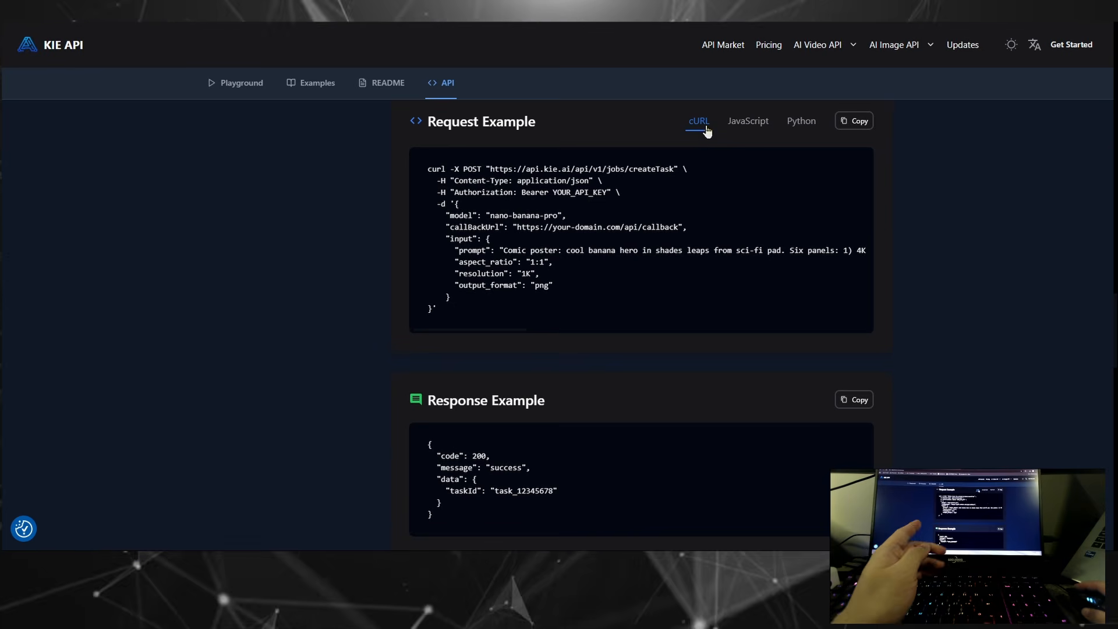
pyautogui.click(854, 120)
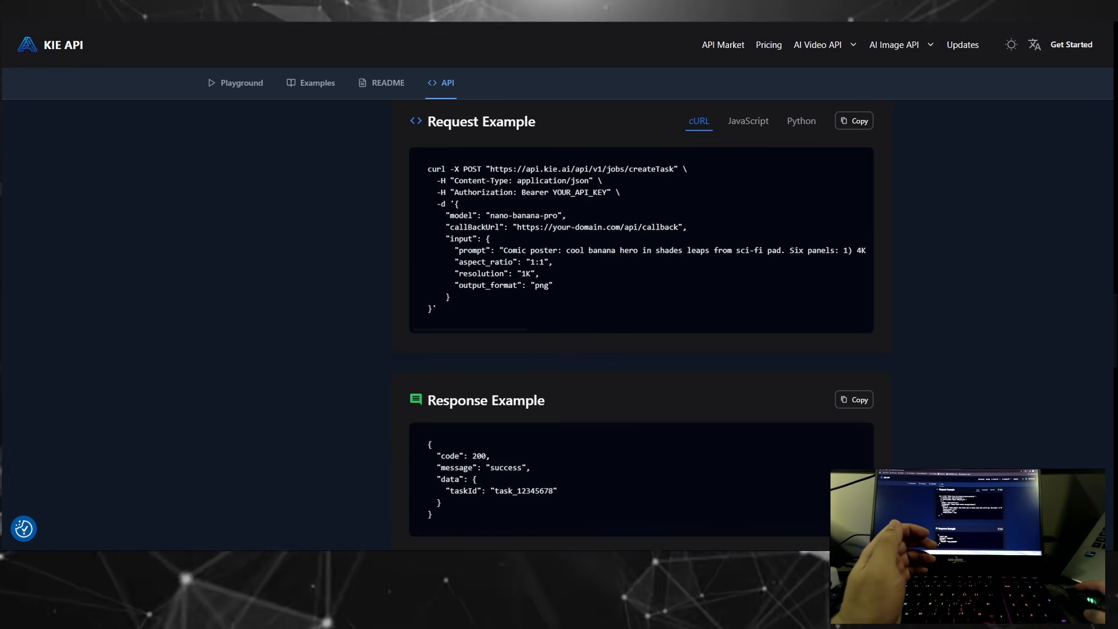
# Step: Switch to n8n, paste the copied cURL command into the Post Request node's cURL import dialog, and dismiss it without importing
pyautogui.click(632, 12)
pyautogui.scroll(4, 621, 198)
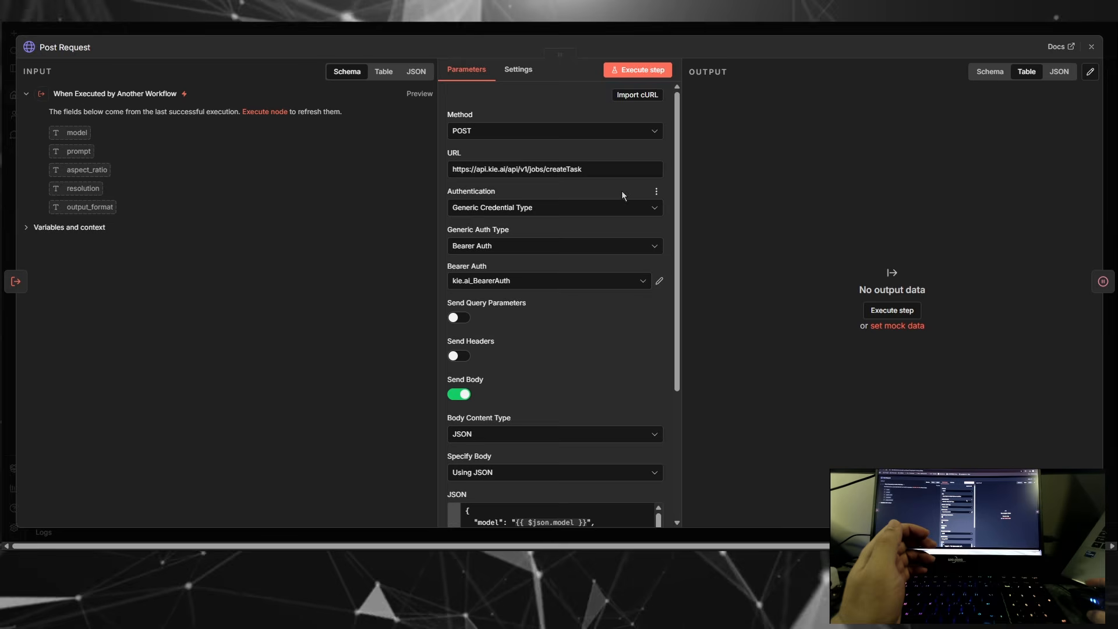
pyautogui.click(635, 96)
pyautogui.hotkey('ctrl', 'v')
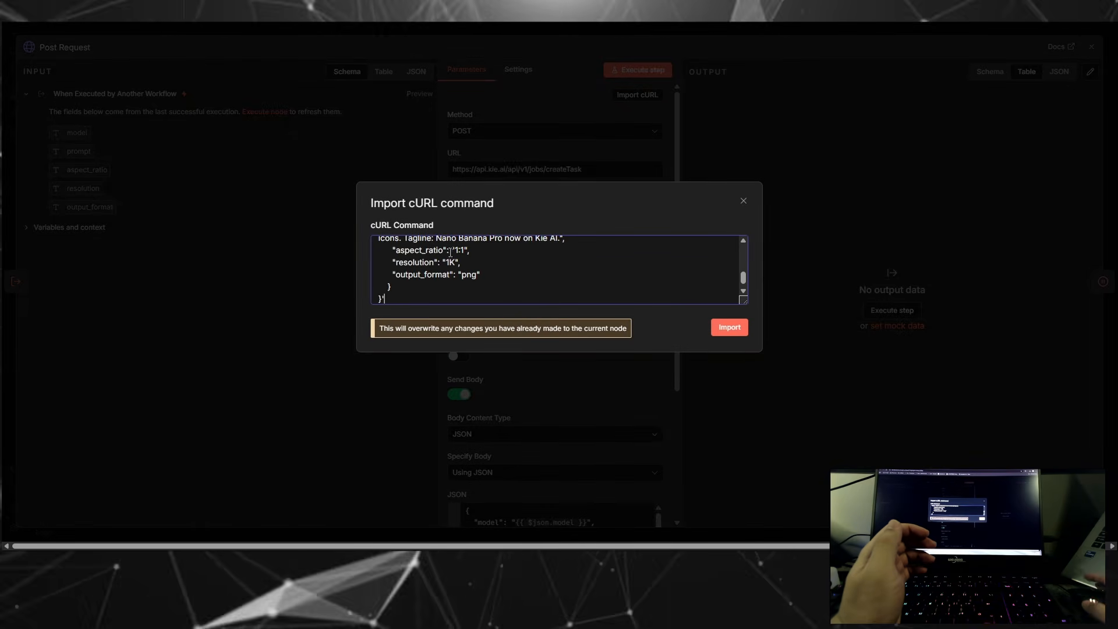
pyautogui.click(743, 201)
# Step: Examine the prompt's toJsonString() expression in the Post Request JSON body, check the node's authentication settings, and close the node
pyautogui.scroll(-5, 608, 244)
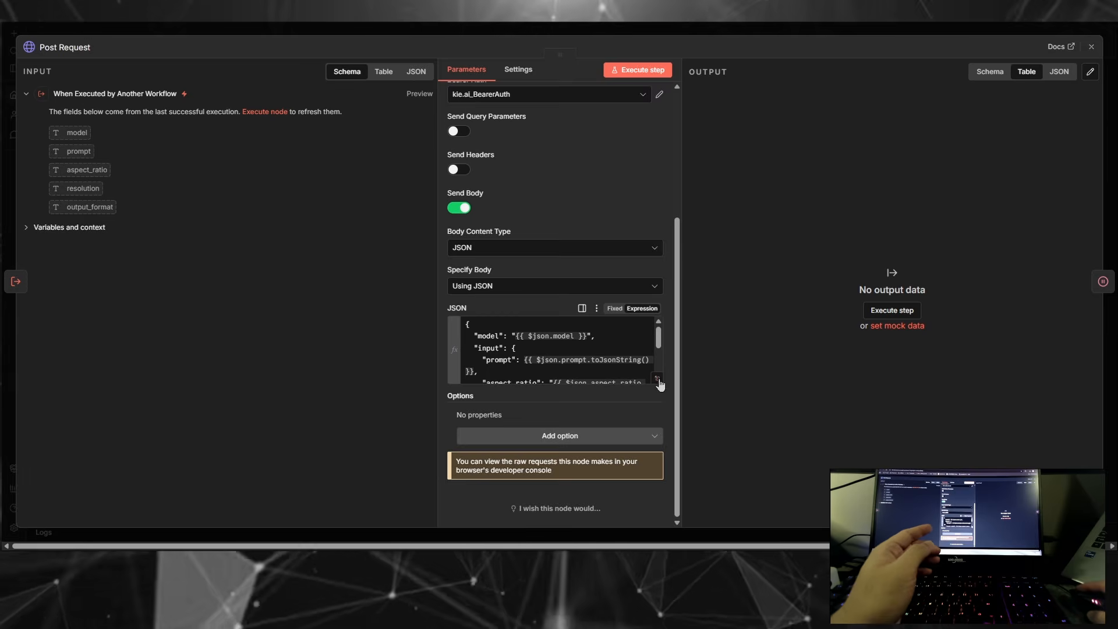
pyautogui.click(657, 379)
pyautogui.moveTo(469, 130); pyautogui.dragTo(318, 130)
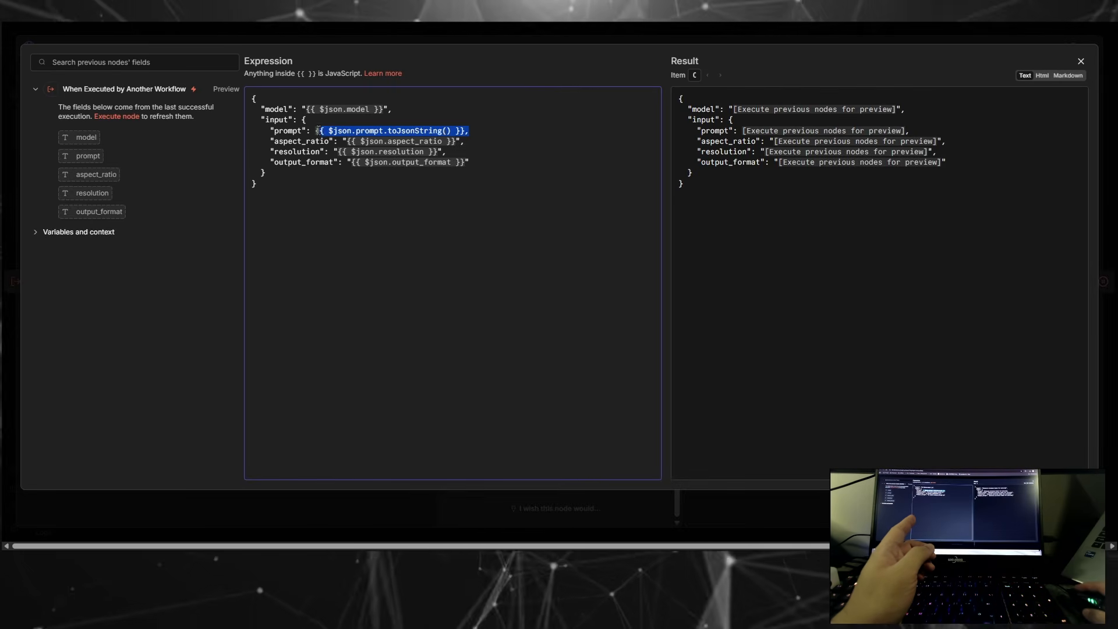
pyautogui.press('Escape')
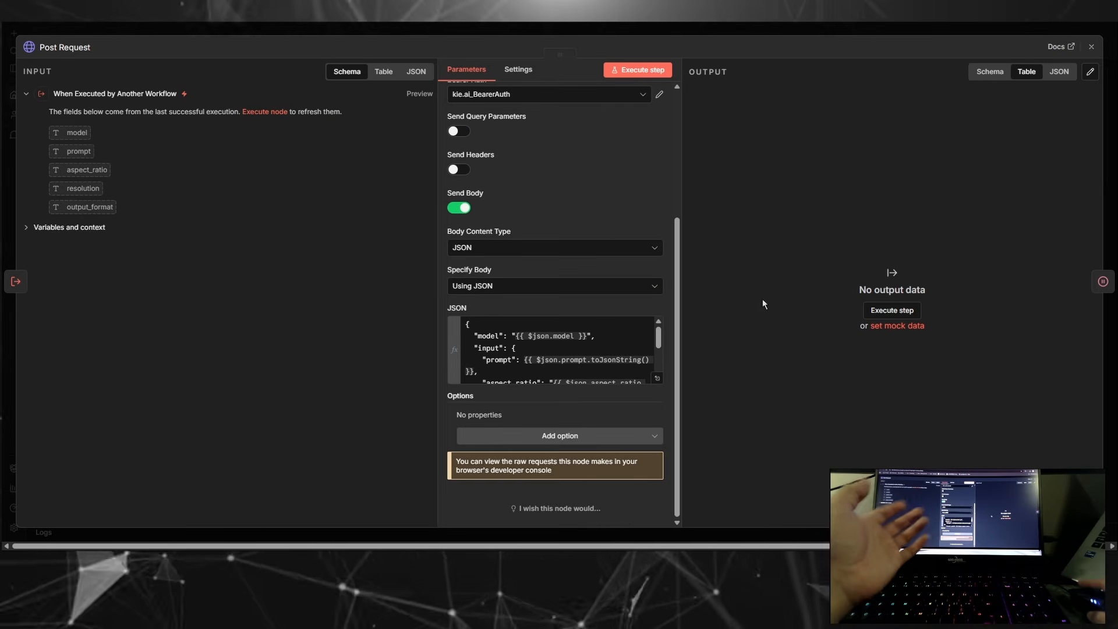
pyautogui.scroll(3, 612, 212)
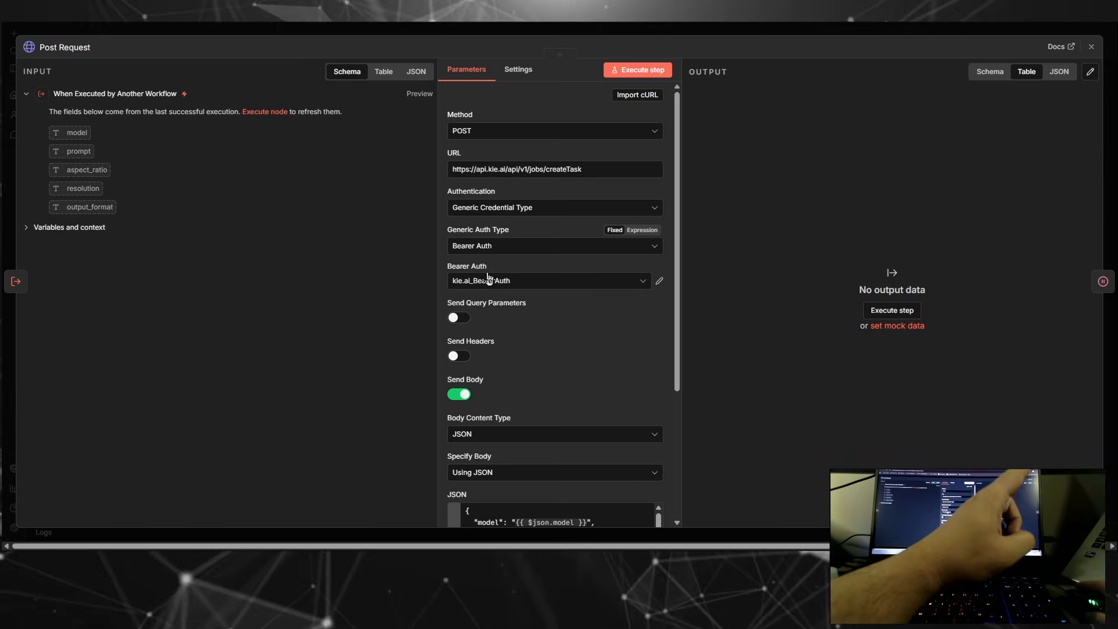
pyautogui.click(1091, 47)
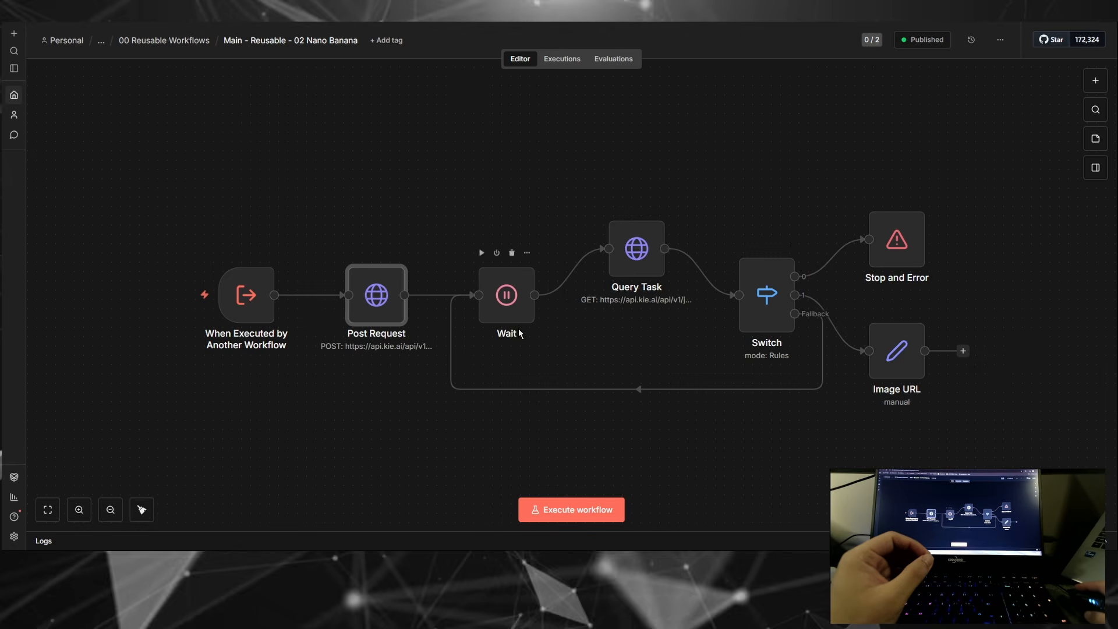
# Step: Inspect the Wait node's wait amount and unit, and close the node
pyautogui.doubleClick(507, 304)
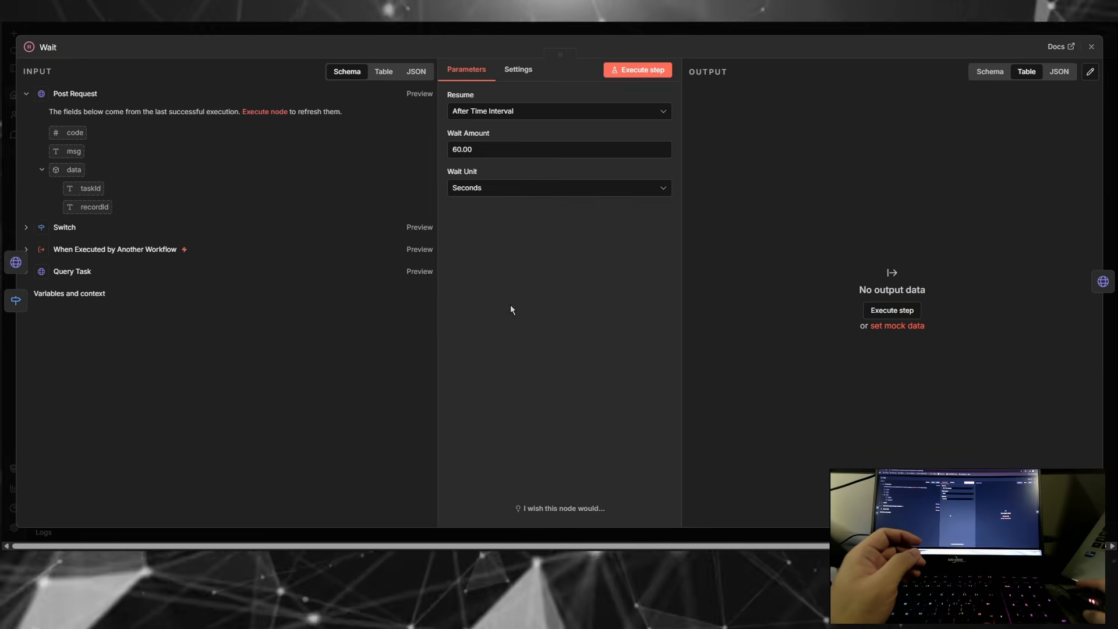
pyautogui.doubleClick(487, 149)
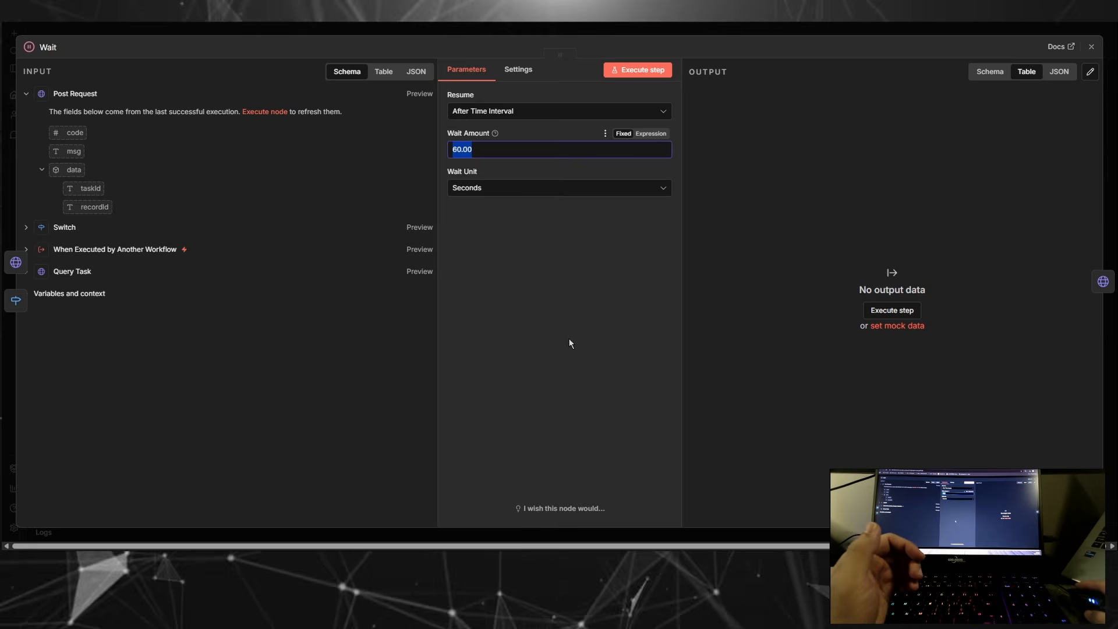
pyautogui.click(1091, 47)
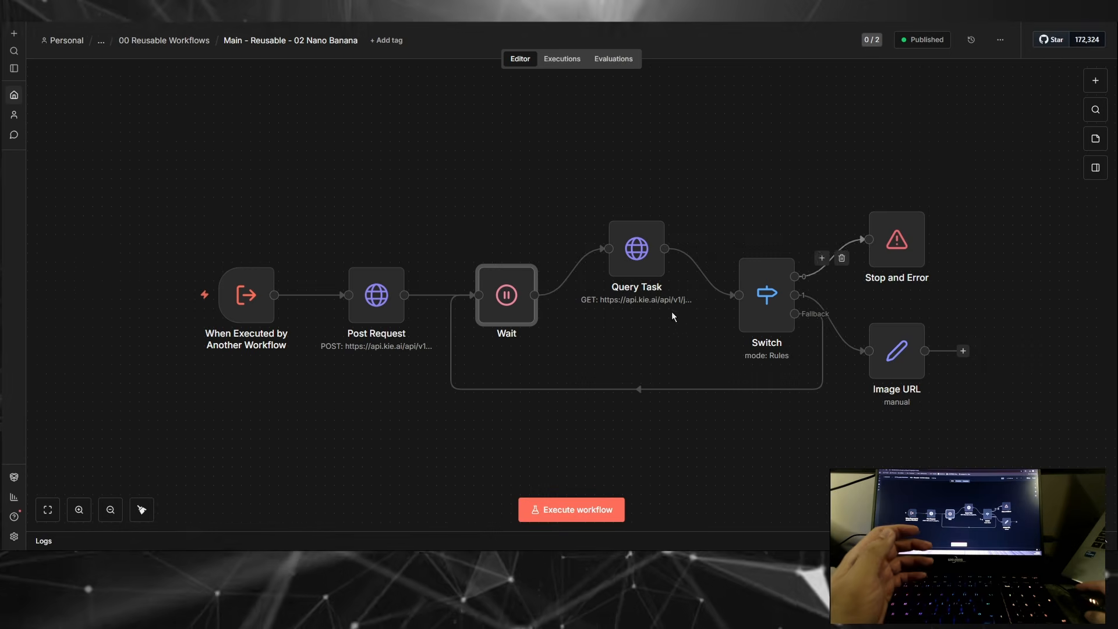
# Step: Open the Query Task node, switch to the KIE API site, and examine the Query Task endpoint's cURL request example
pyautogui.doubleClick(630, 259)
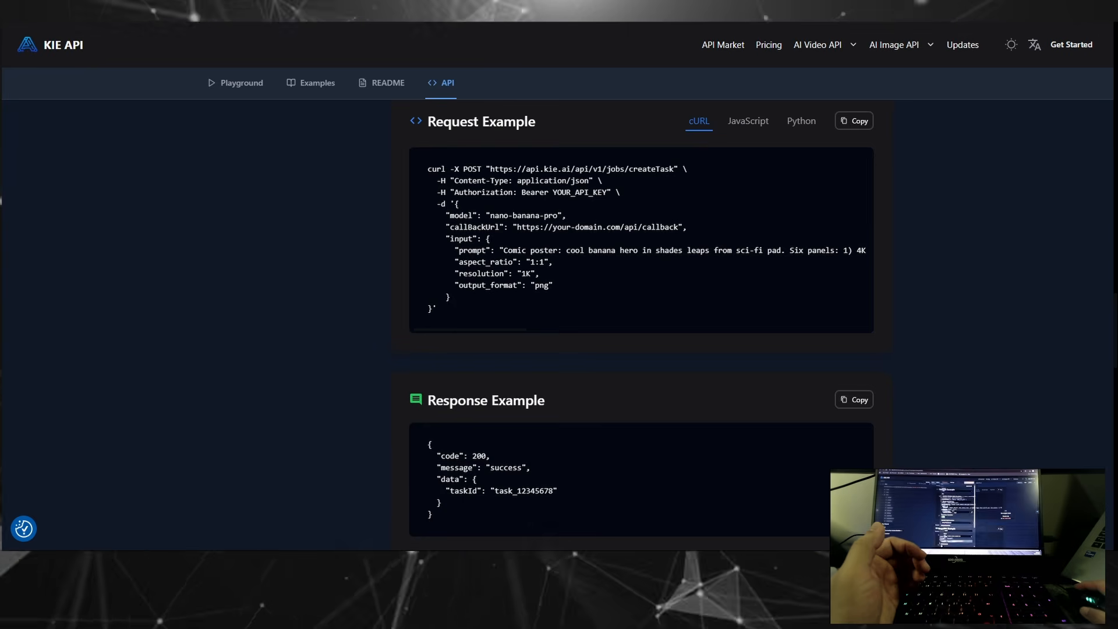
pyautogui.scroll(10, 933, 255)
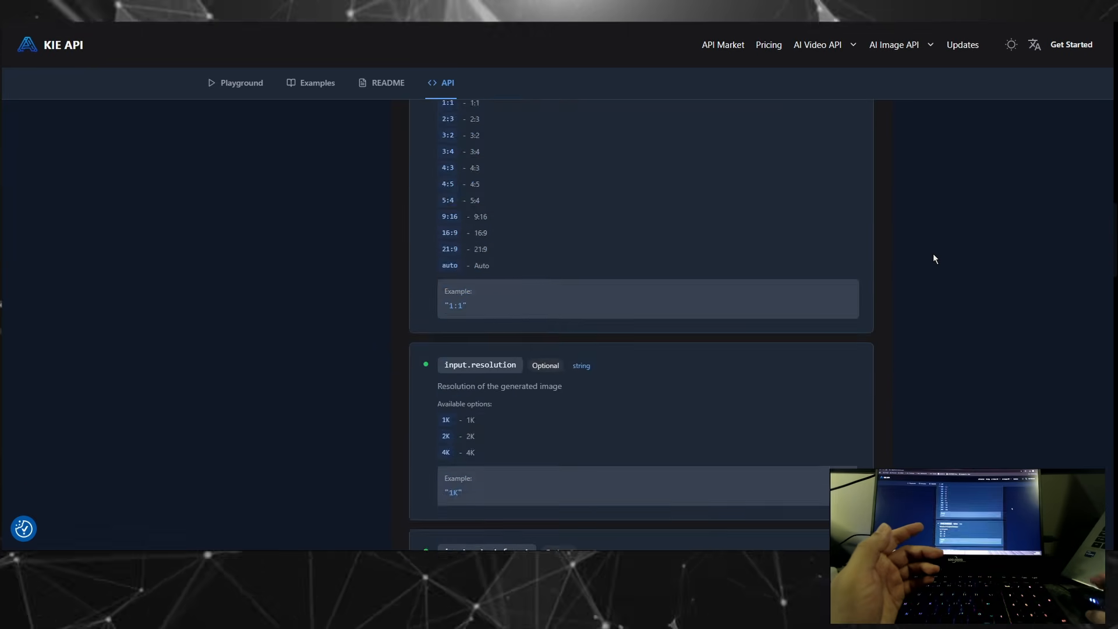
pyautogui.scroll(15, 929, 251)
pyautogui.scroll(-2, 928, 251)
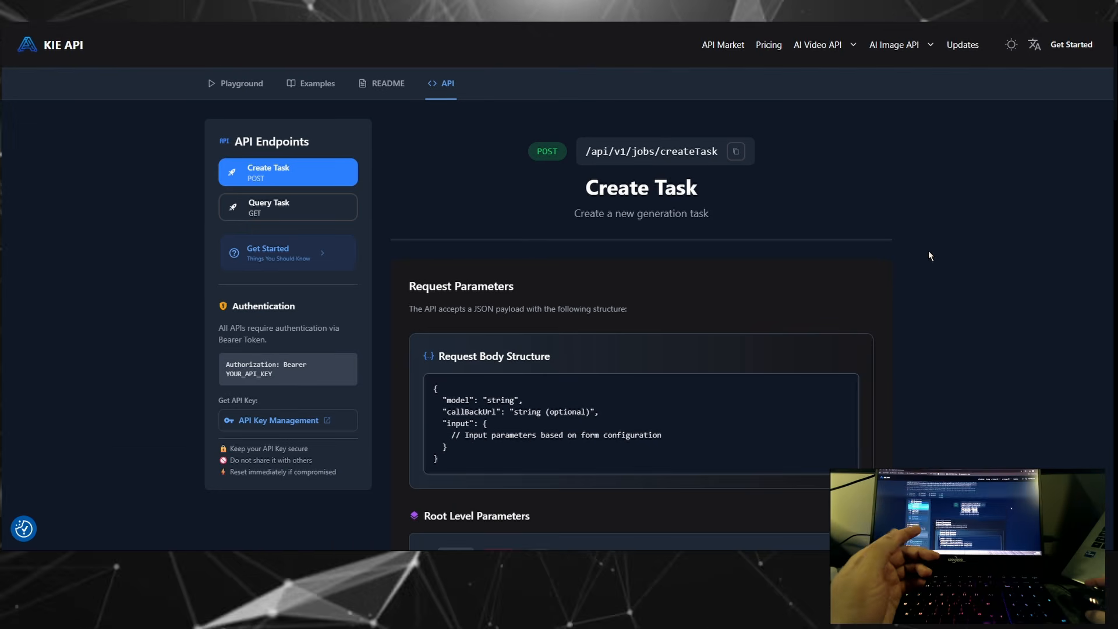
pyautogui.click(274, 207)
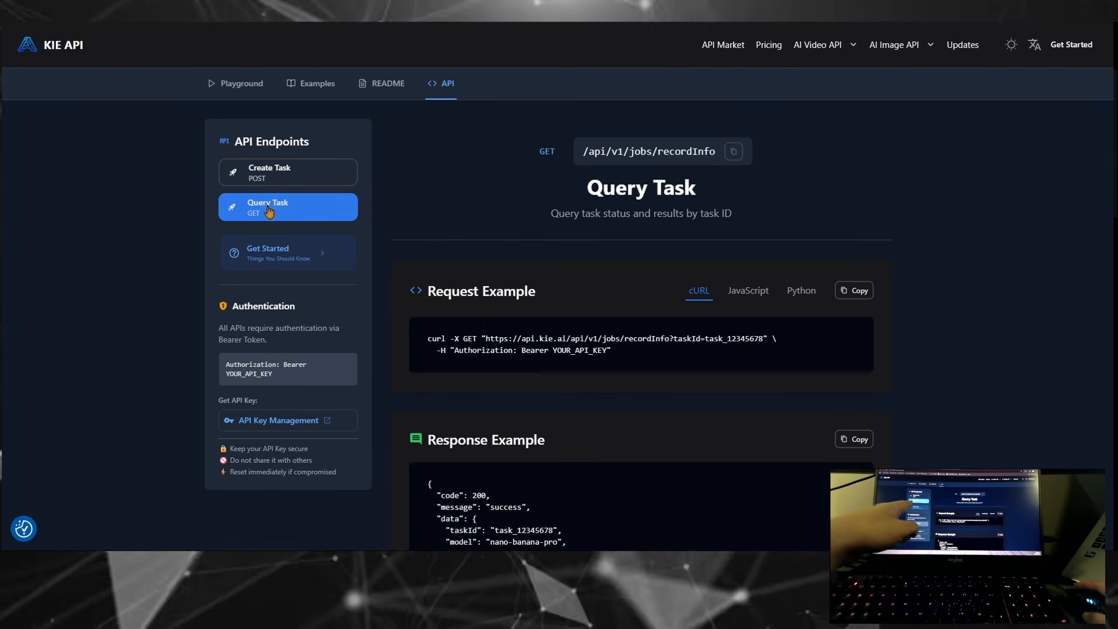
pyautogui.scroll(-2, 930, 317)
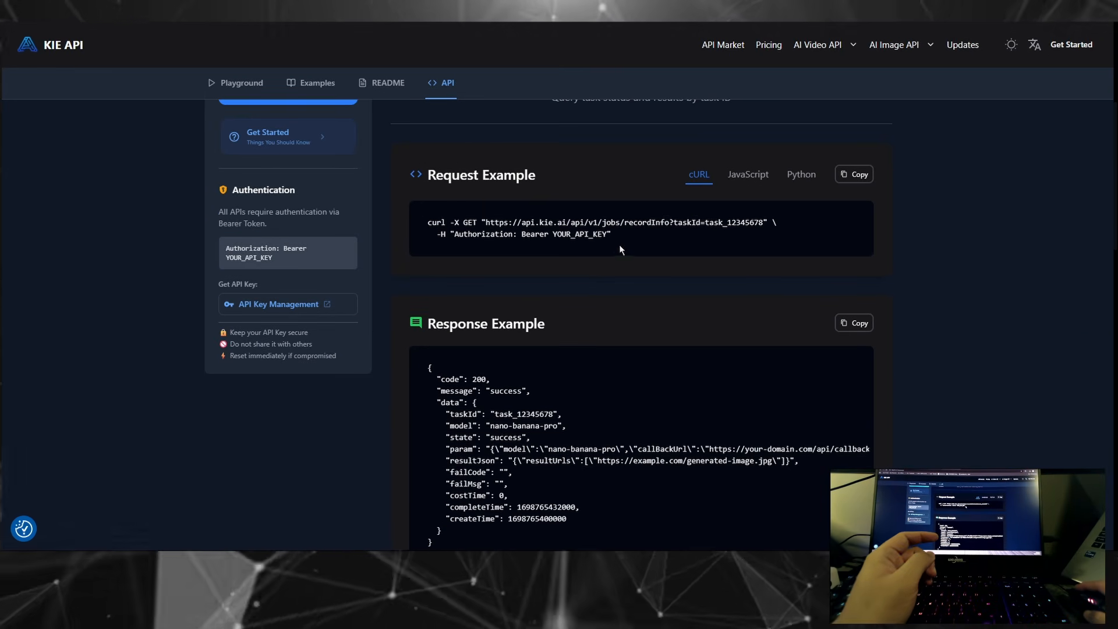
pyautogui.moveTo(618, 242); pyautogui.dragTo(469, 240)
pyautogui.tripleClick(468, 238)
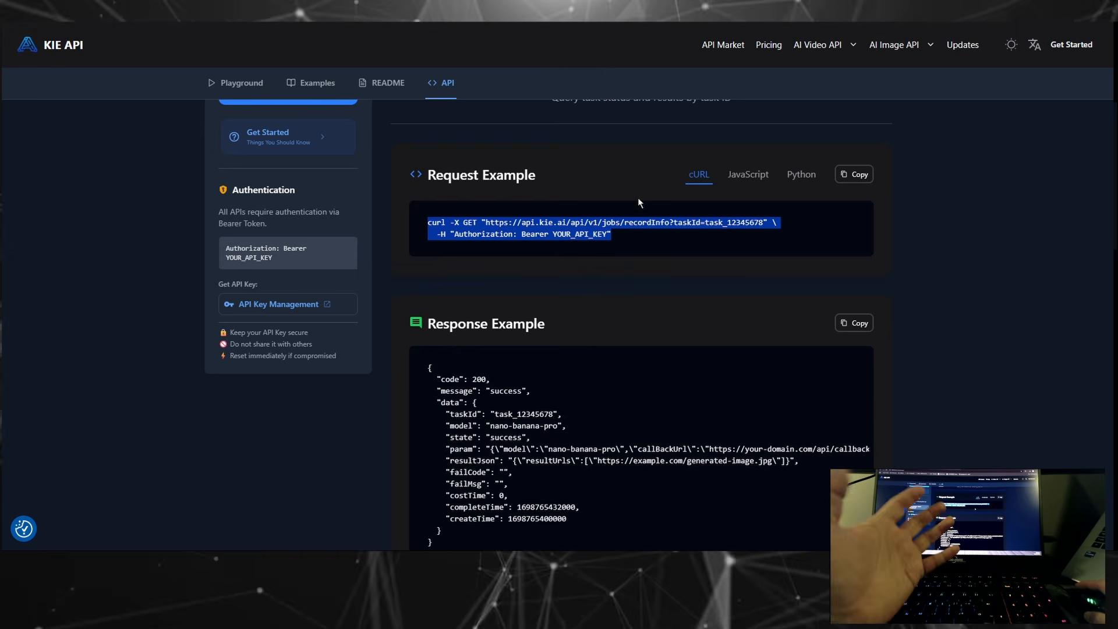
# Step: Return to n8n and inspect the taskId query parameter and its value expression in the Query Task node
pyautogui.hotkey('ctrl', 'Tab')
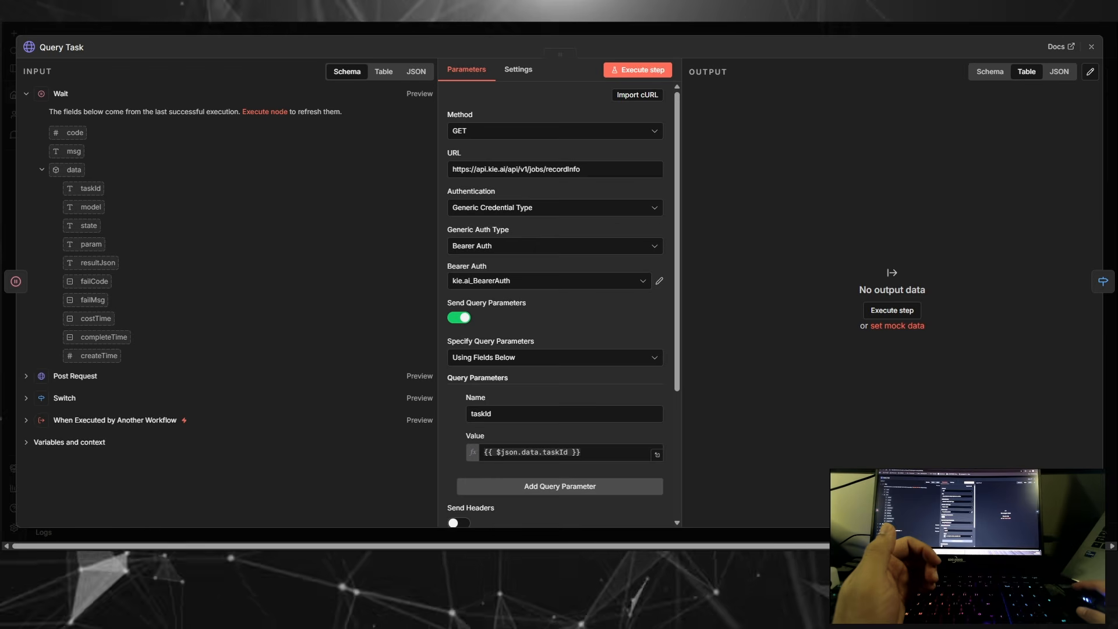
pyautogui.scroll(-2, 609, 249)
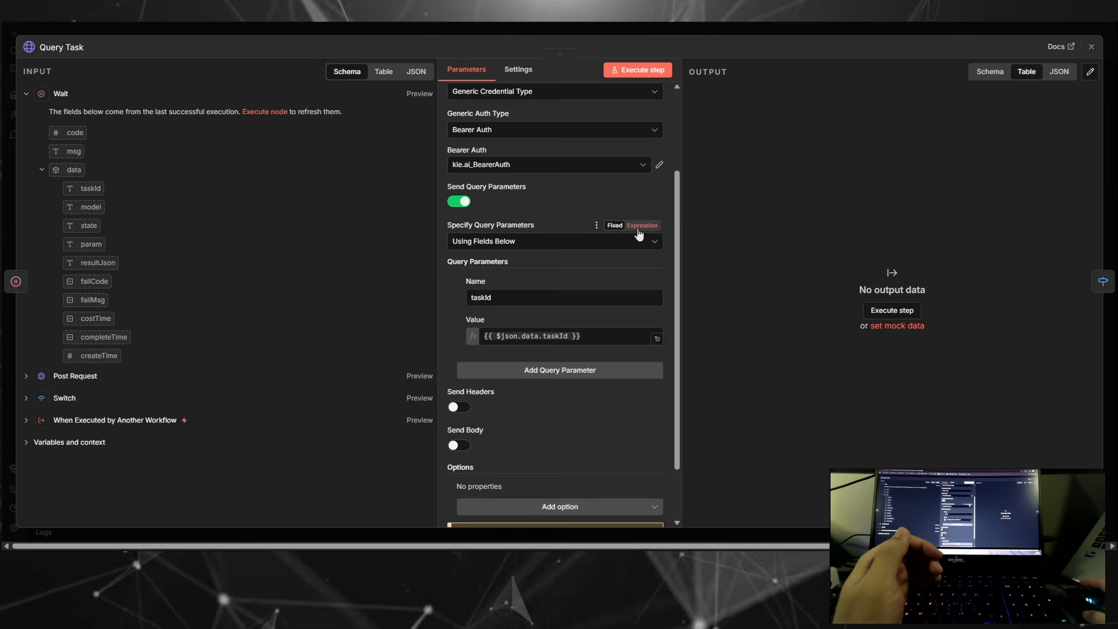
pyautogui.scroll(-2, 617, 245)
pyautogui.moveTo(617, 273); pyautogui.dragTo(462, 271)
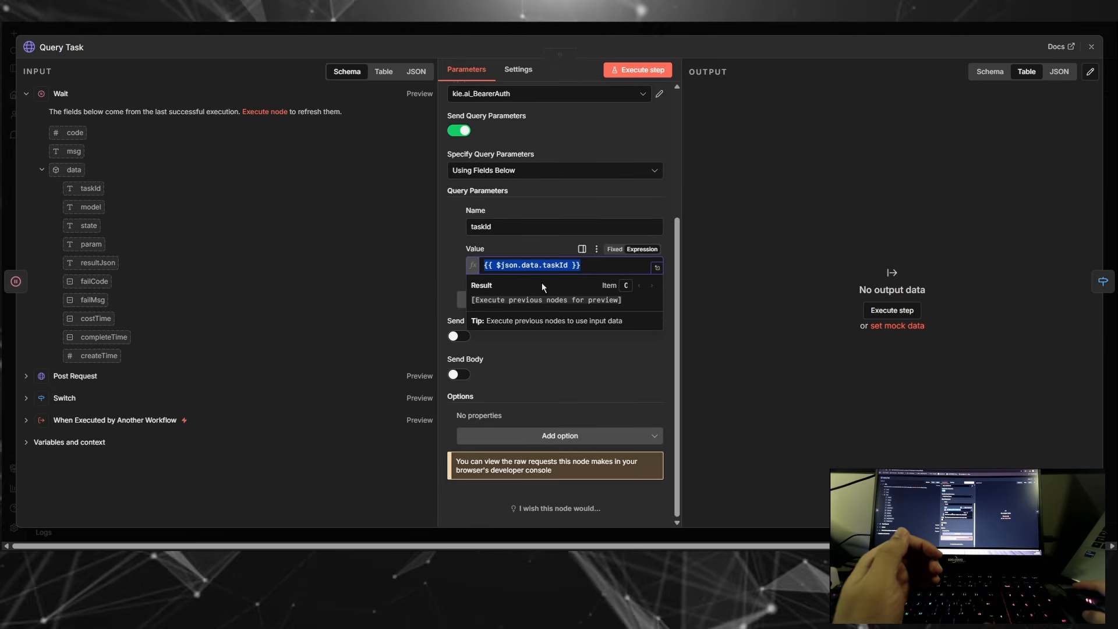
pyautogui.click(778, 375)
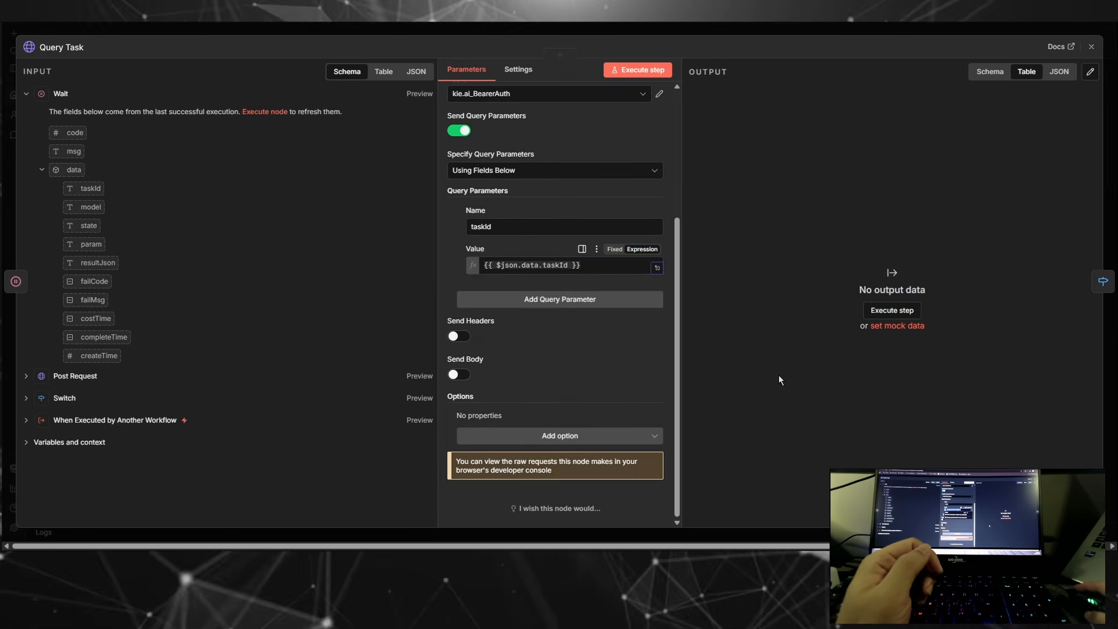
# Step: Examine the task State Values in the KIE Query Task documentation, and return to n8n to close the Query Task node
pyautogui.click(515, 6)
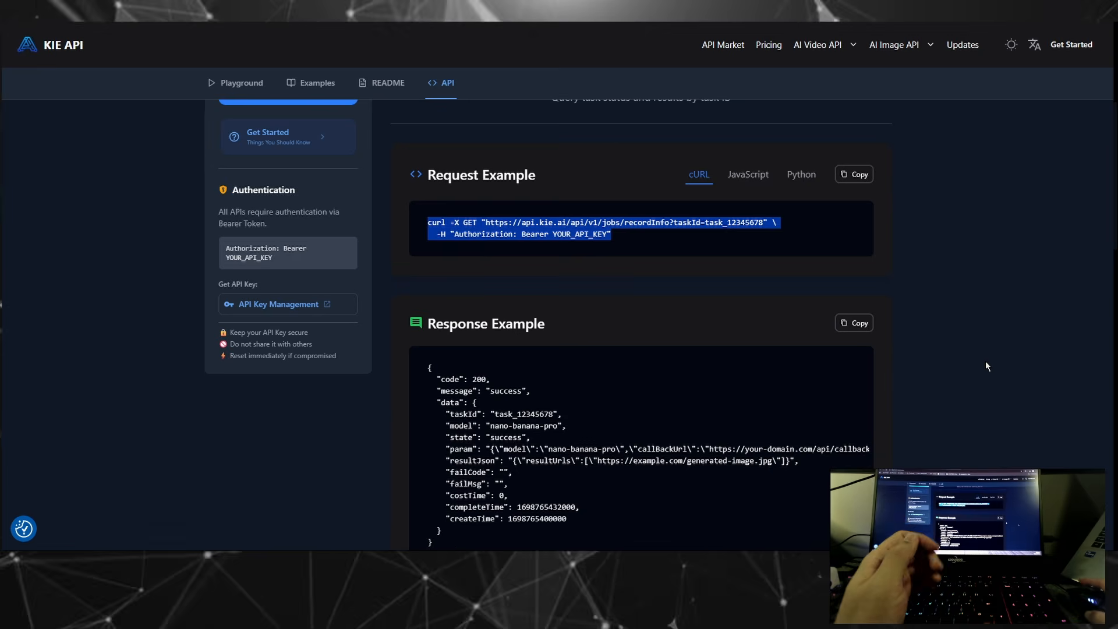
pyautogui.scroll(-5, 985, 356)
pyautogui.scroll(-4, 982, 350)
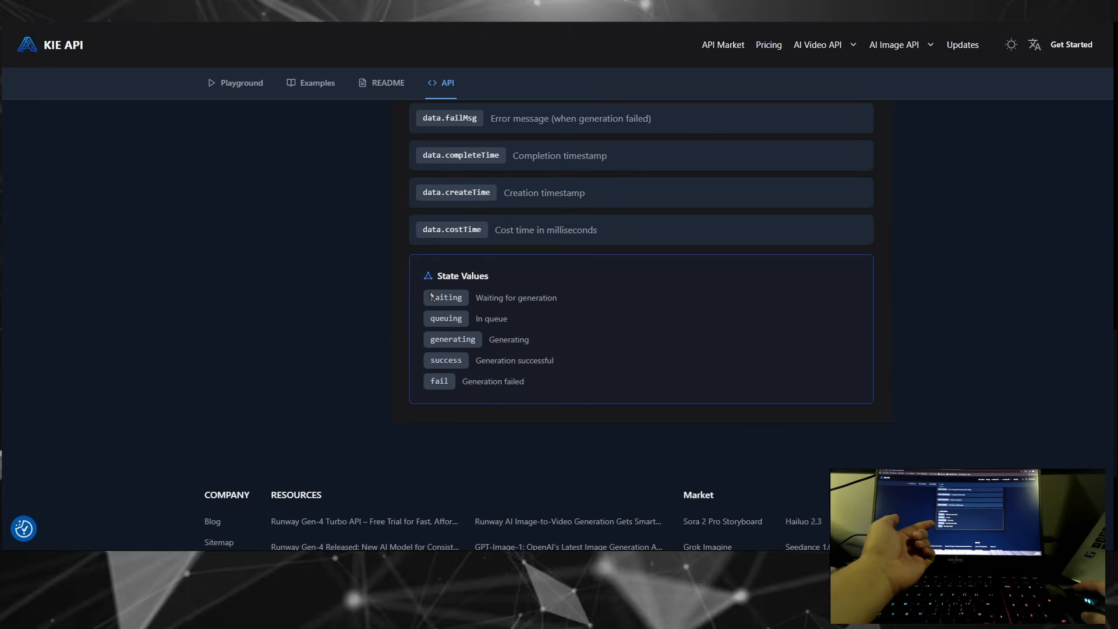
pyautogui.doubleClick(450, 296)
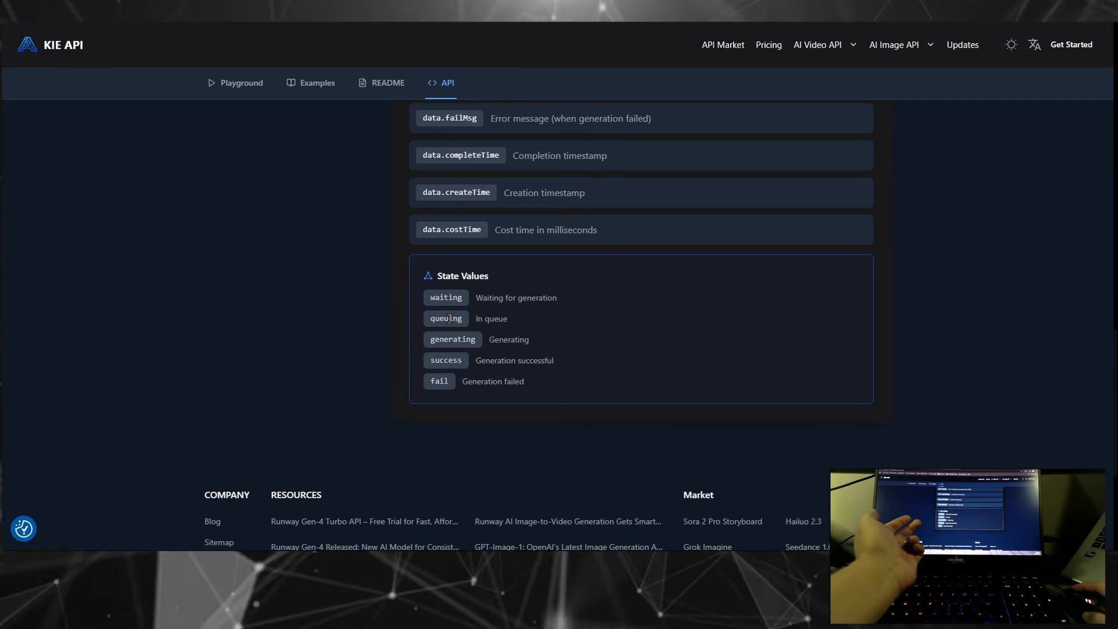
pyautogui.doubleClick(446, 319)
pyautogui.click(451, 340)
pyautogui.doubleClick(451, 340)
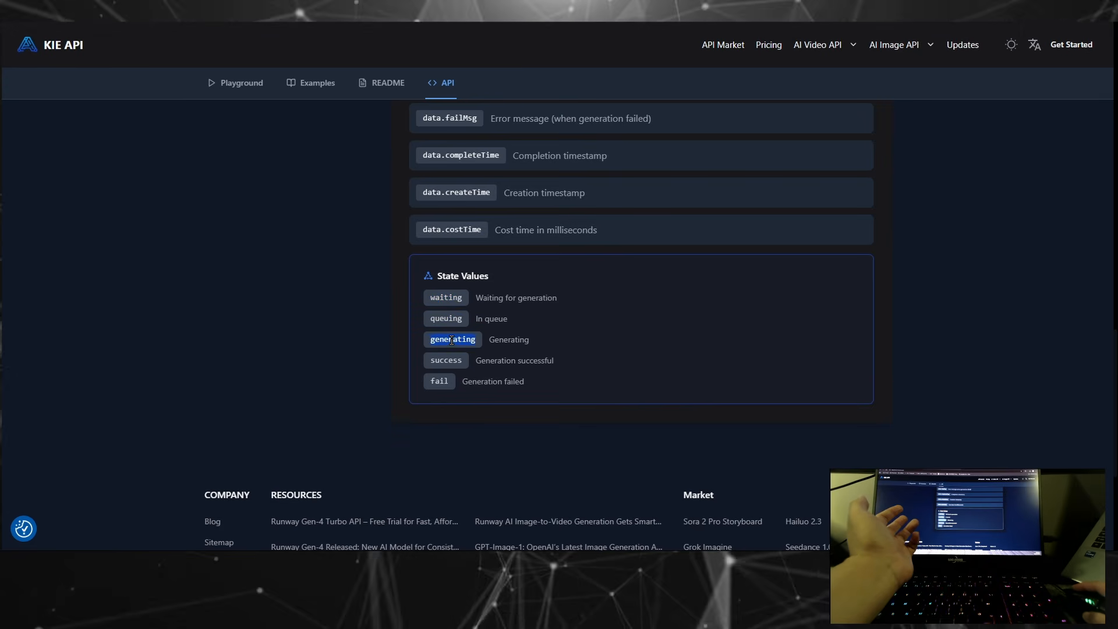
pyautogui.doubleClick(446, 360)
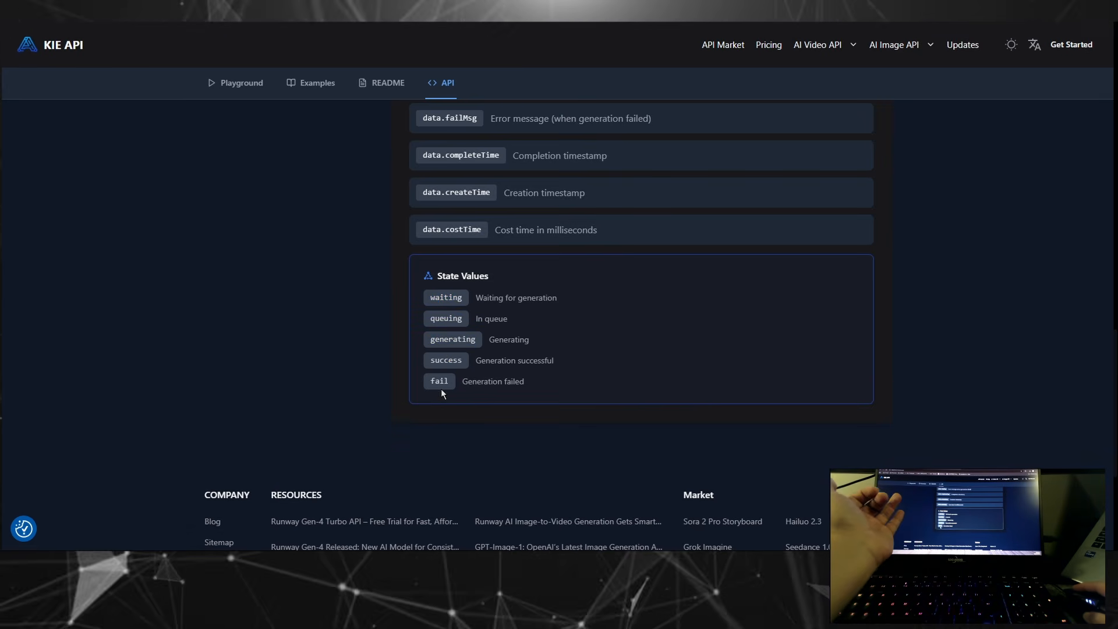
pyautogui.doubleClick(445, 379)
pyautogui.hotkey('alt', 'Tab')
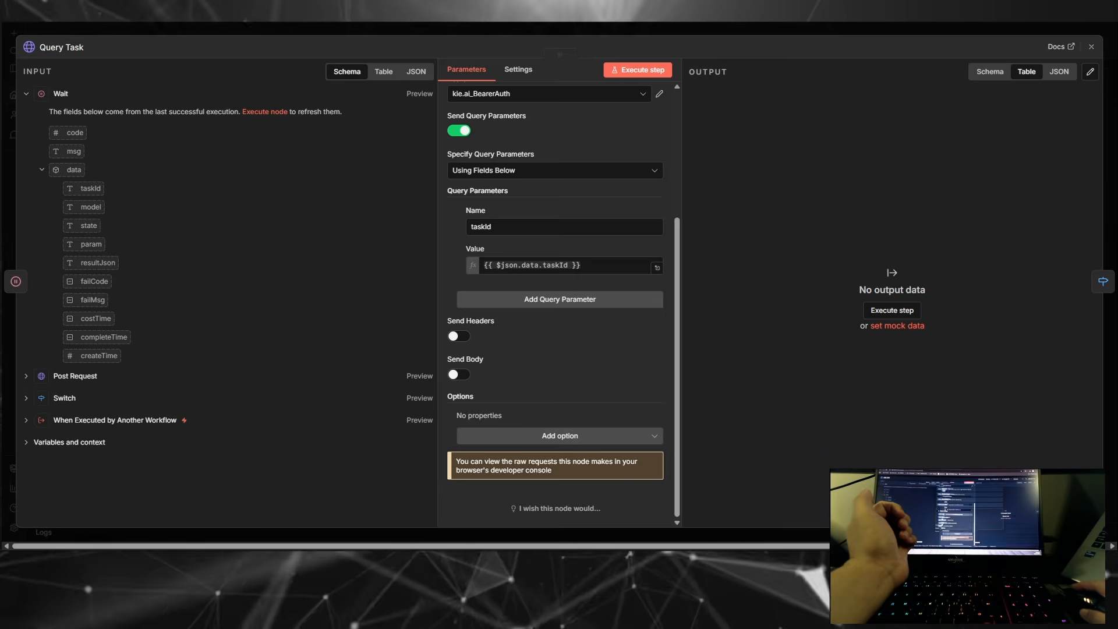
pyautogui.click(791, 33)
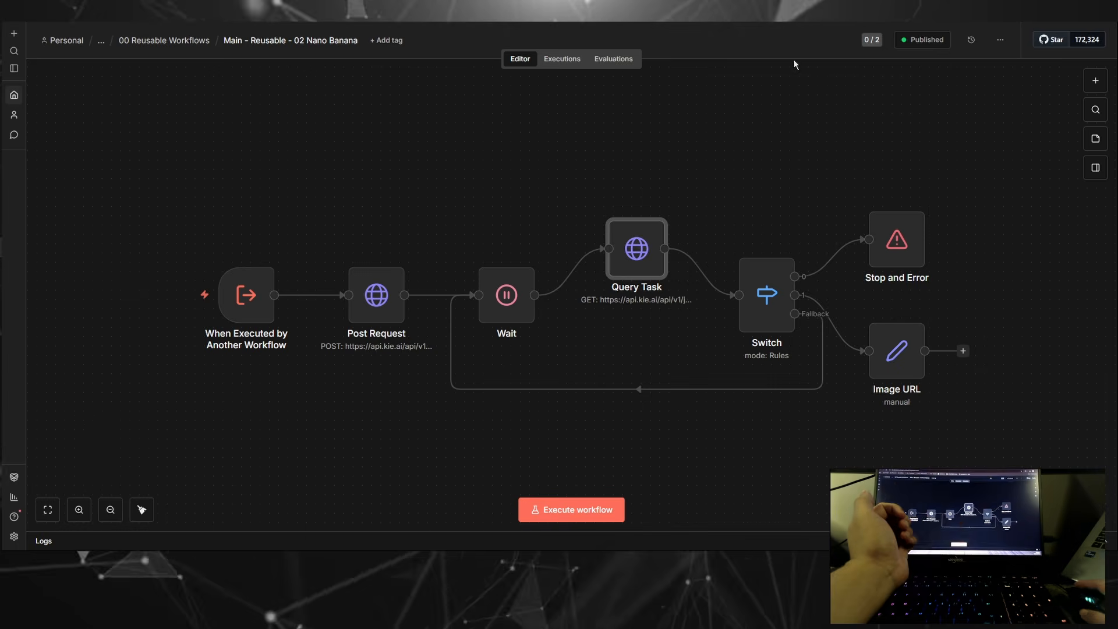
# Step: Inspect the Switch node's fail routing rule and the Stop and Error node's error message, closing each node
pyautogui.doubleClick(766, 320)
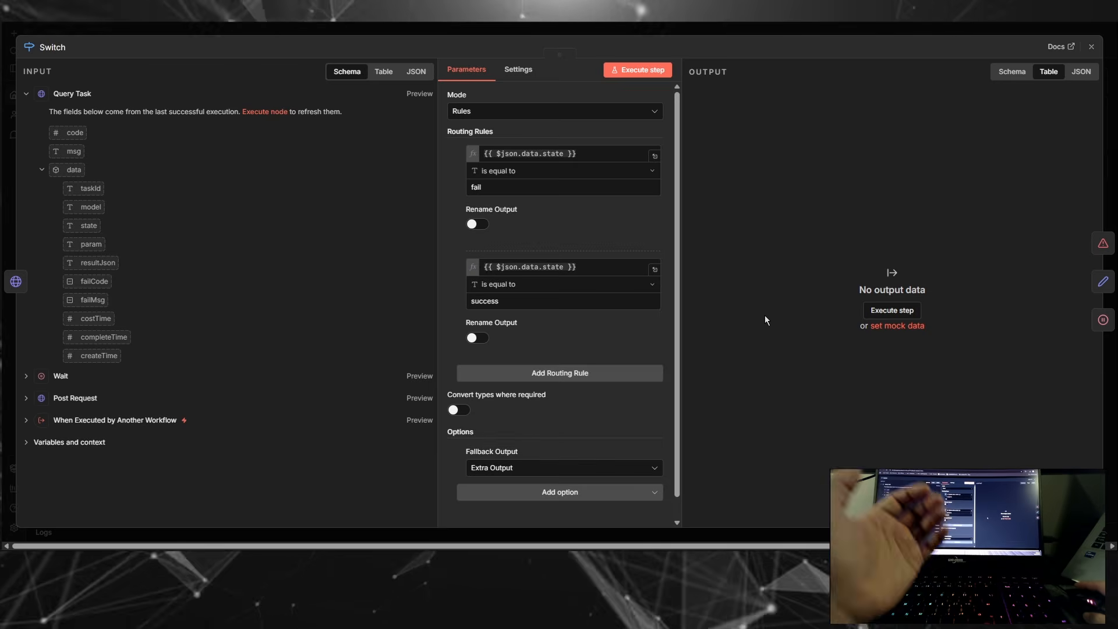
pyautogui.doubleClick(475, 185)
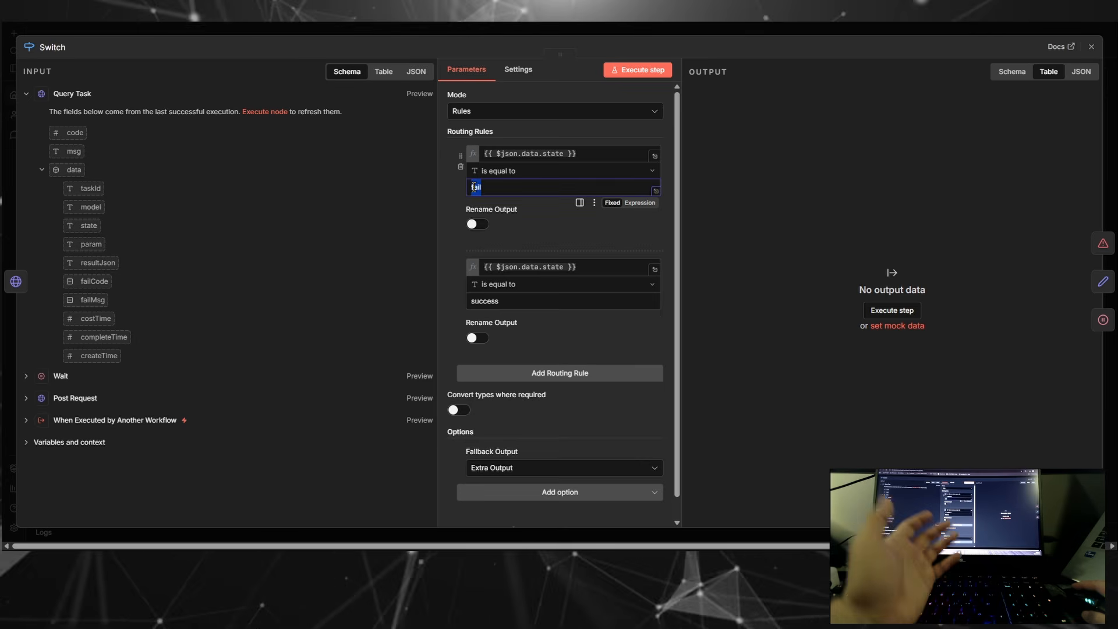
pyautogui.click(496, 30)
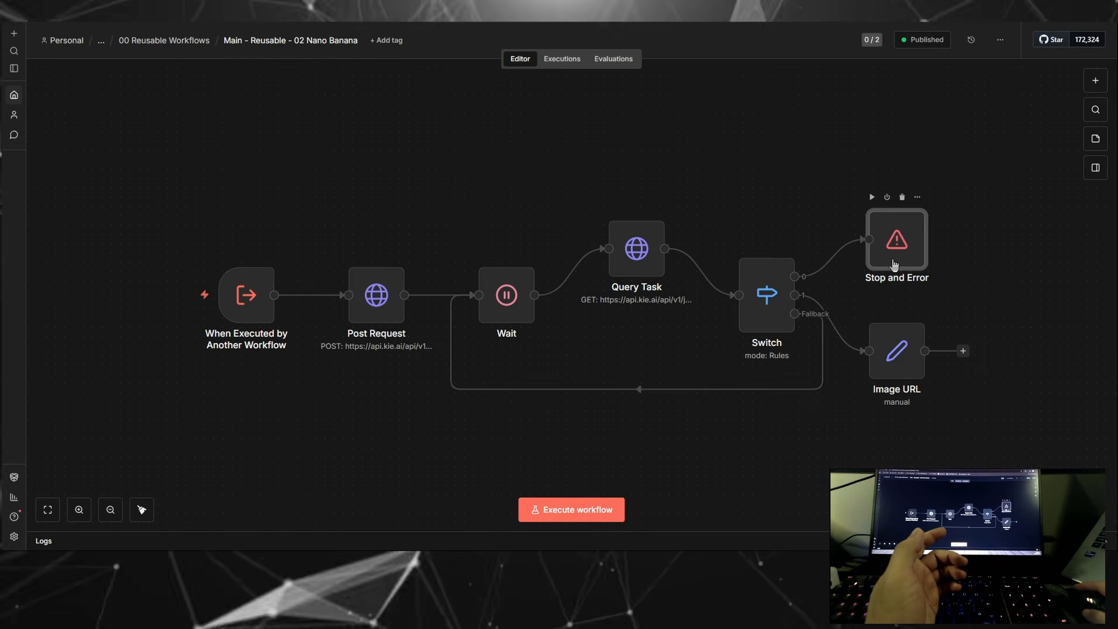
pyautogui.doubleClick(893, 265)
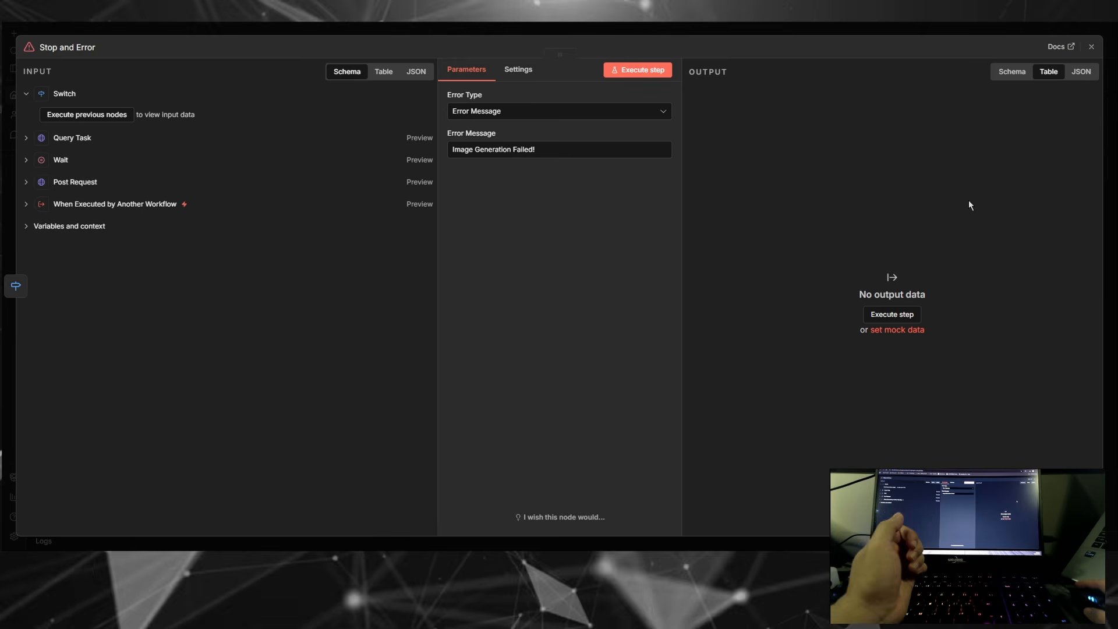
pyautogui.click(1093, 47)
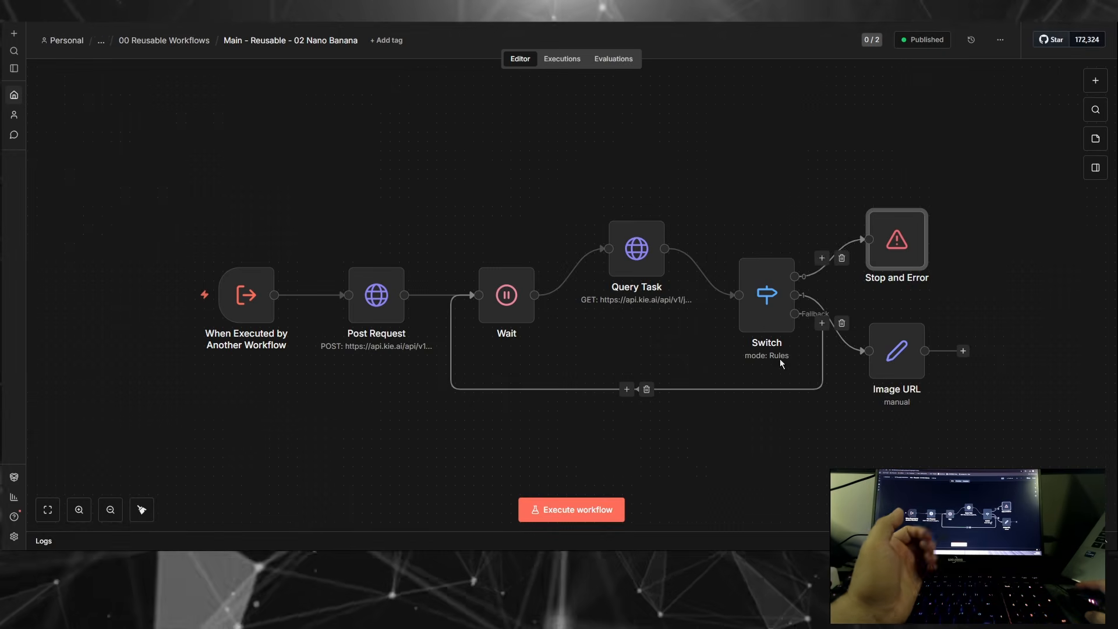
# Step: Inspect the Switch node's success routing rule and fallback output option, and close the node
pyautogui.click(766, 309)
pyautogui.doubleClick(767, 309)
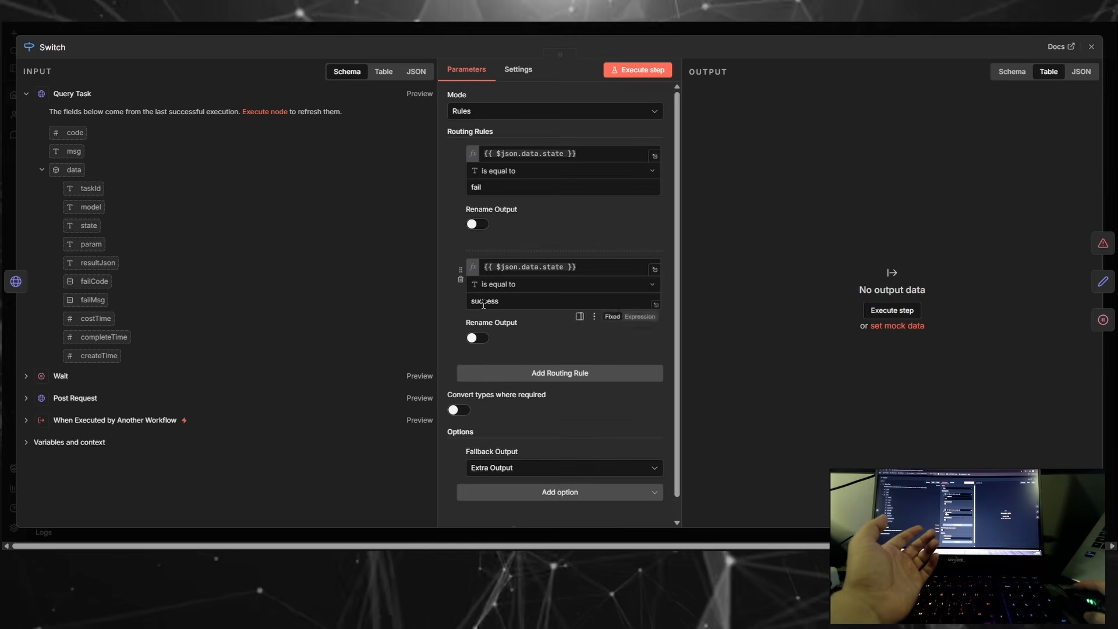
pyautogui.click(527, 30)
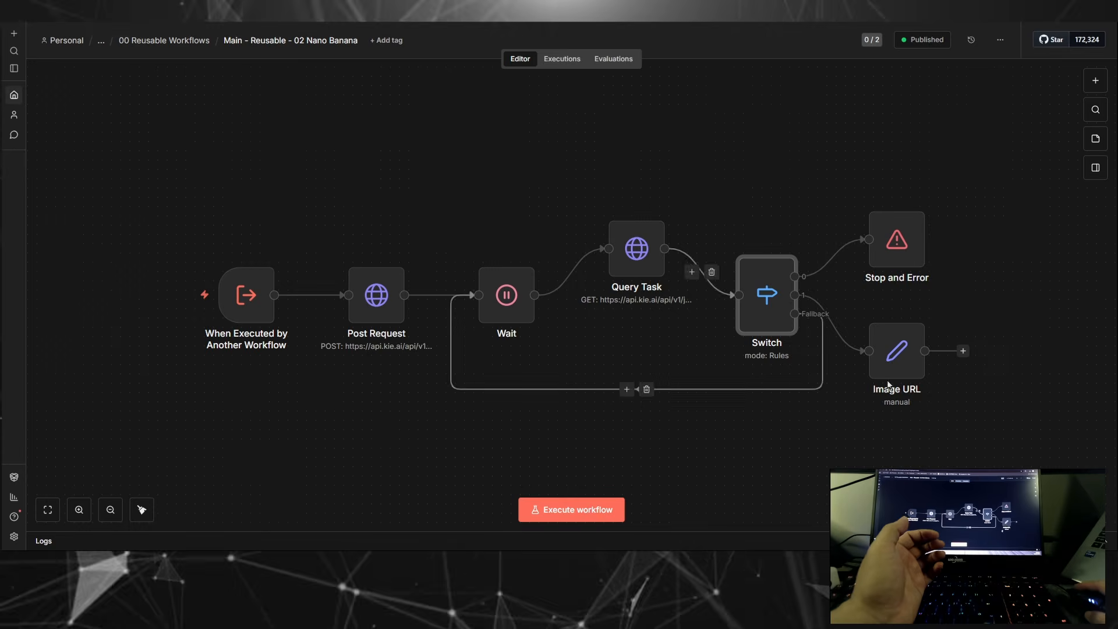
# Step: Open the Image URL node, examine the expression assigned to its image_url field, and close the node
pyautogui.click(895, 356)
pyautogui.doubleClick(895, 356)
pyautogui.click(573, 202)
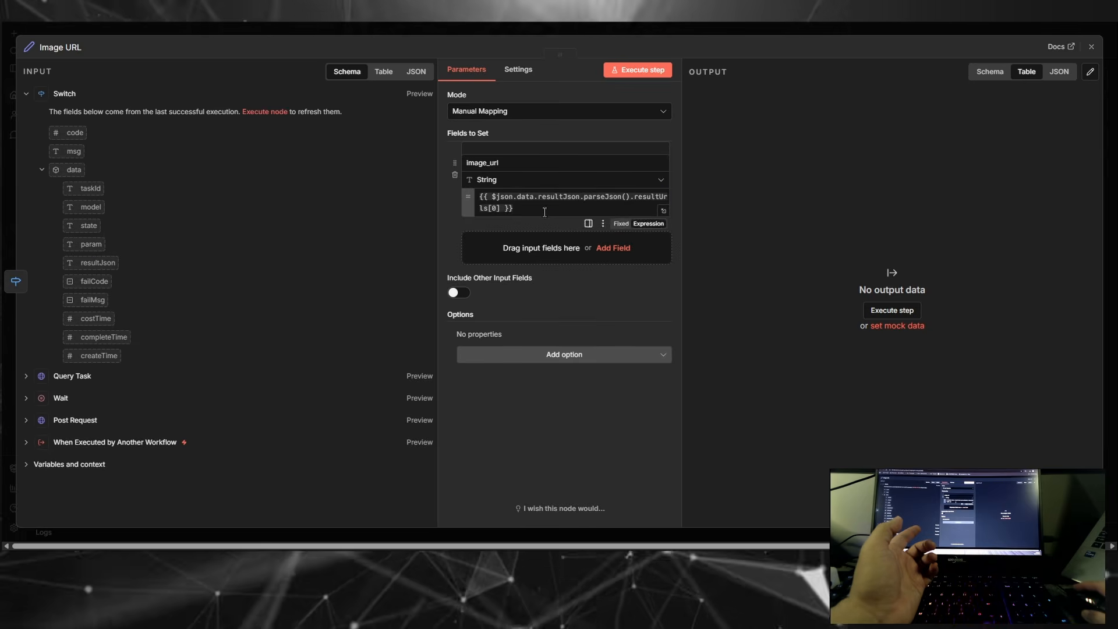
pyautogui.hotkey('ctrl', 'a')
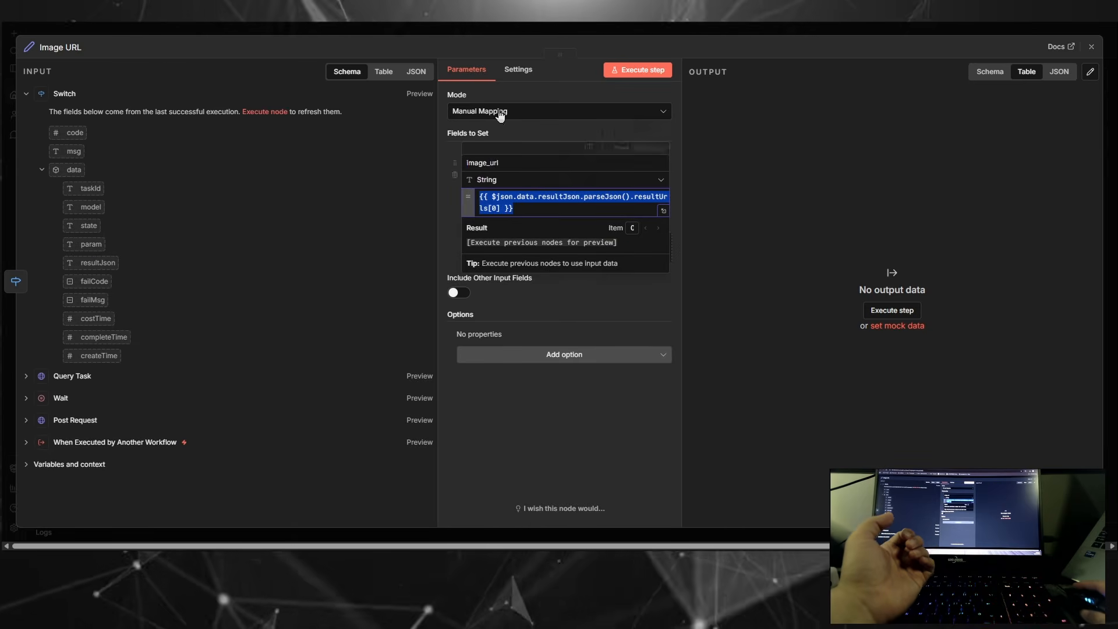
pyautogui.click(491, 33)
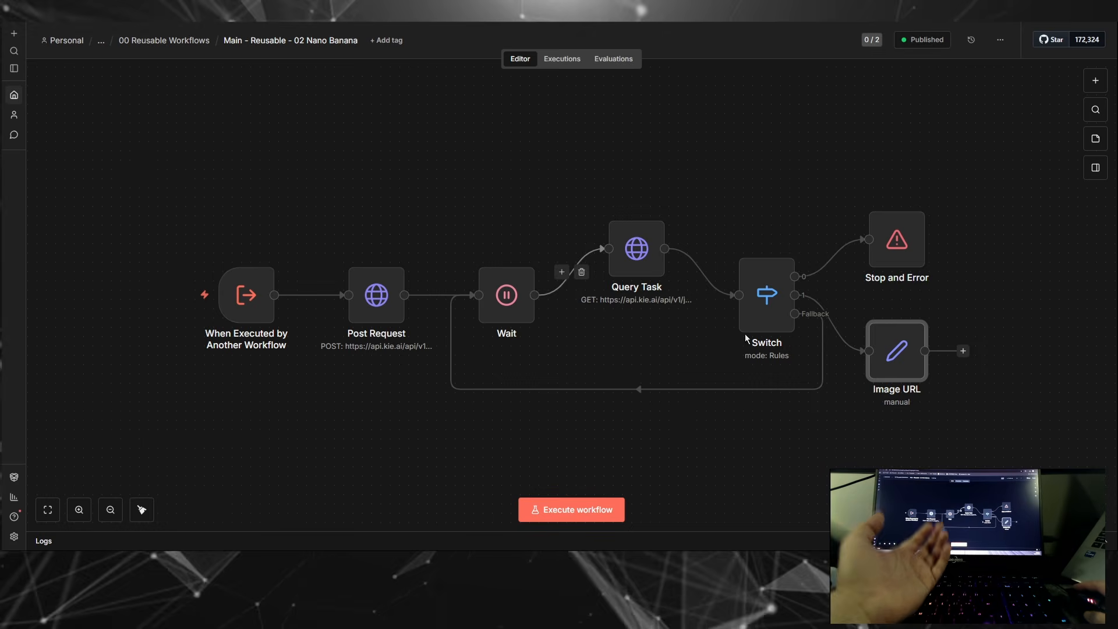
# Step: Reopen the Switch node, compare its routing with KIE's State Values, and trace the fallback loop through the Wait and Query Task nodes
pyautogui.click(767, 327)
pyautogui.doubleClick(768, 327)
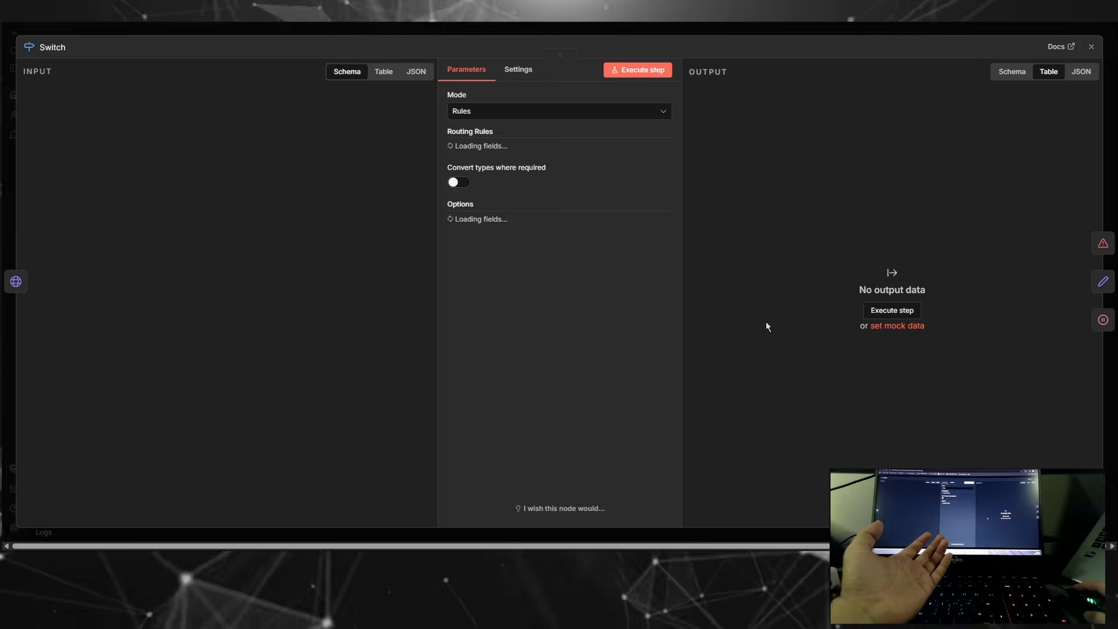
pyautogui.hotkey('alt', 'Tab')
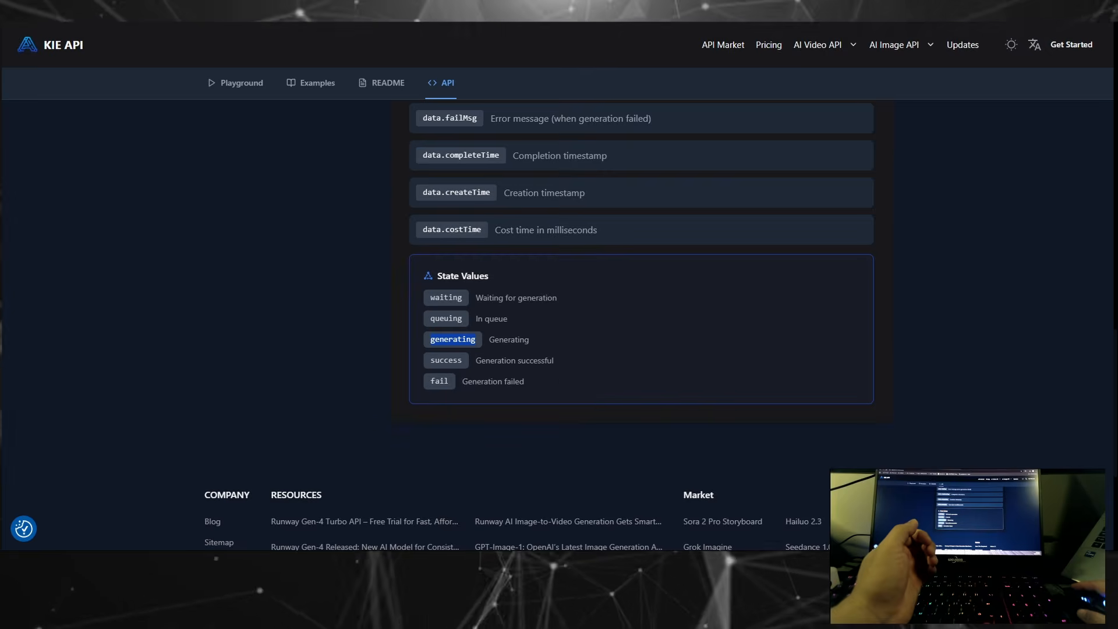
pyautogui.hotkey('alt', 'Tab')
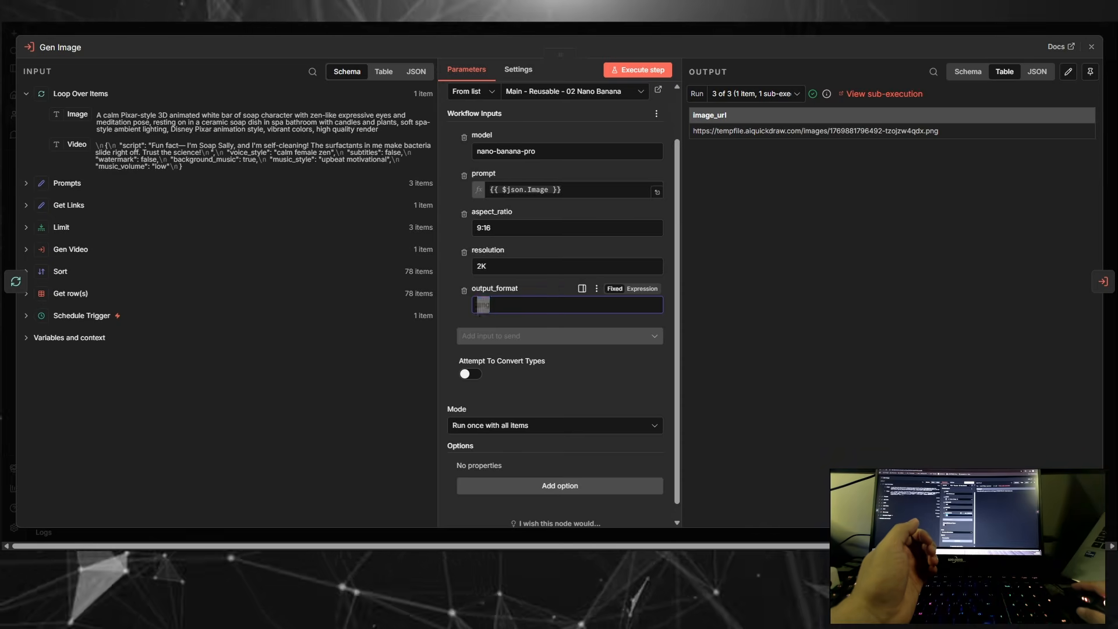
pyautogui.hotkey('alt', 'Tab')
pyautogui.press('Escape')
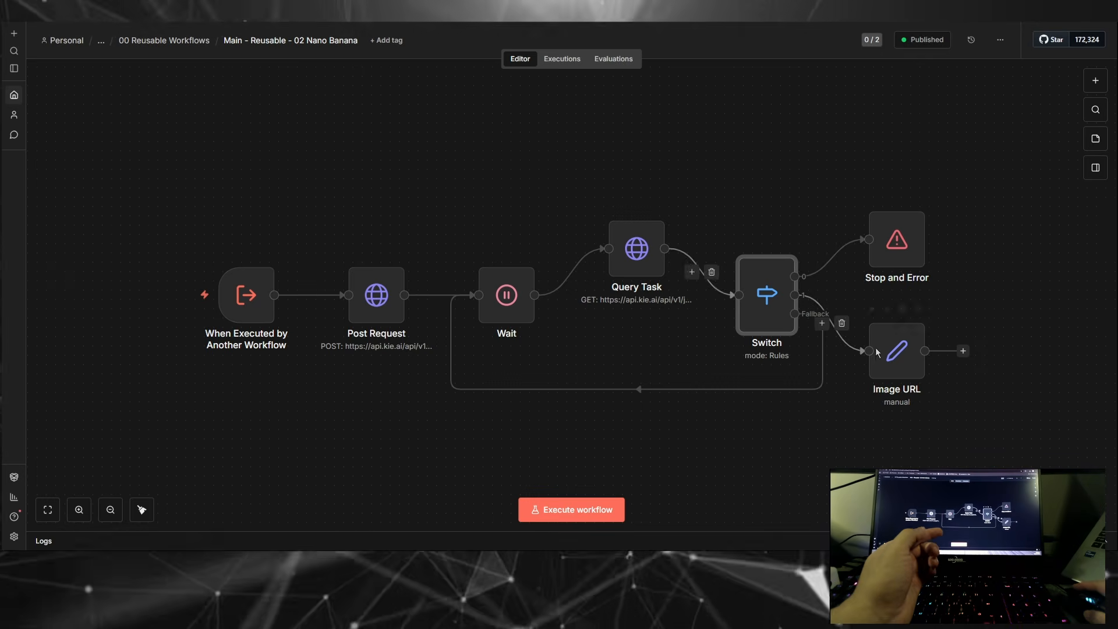
pyautogui.click(519, 304)
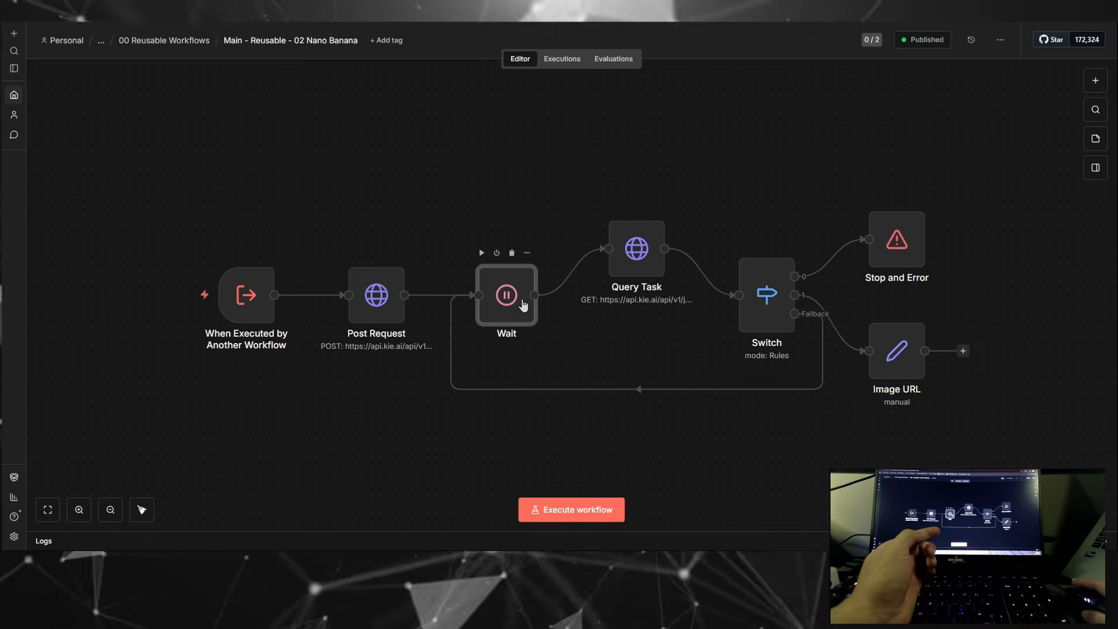
pyautogui.click(631, 267)
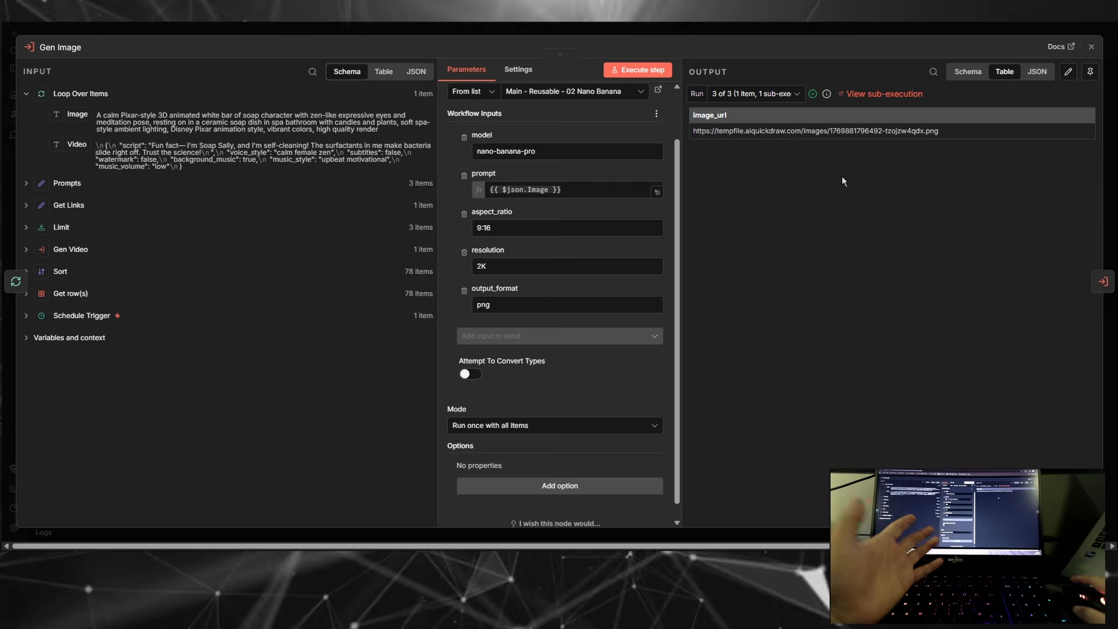
# Step: Show run 1 of 3 in the Gen Image output, view its image_url in a new browser tab, and close that tab
pyautogui.click(788, 94)
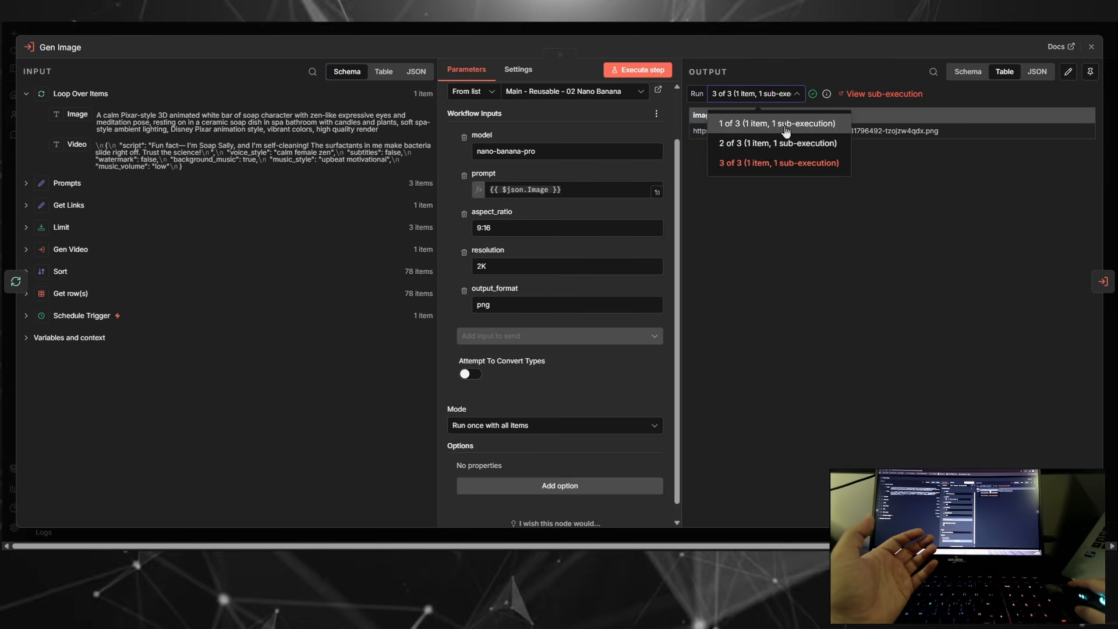
pyautogui.click(783, 120)
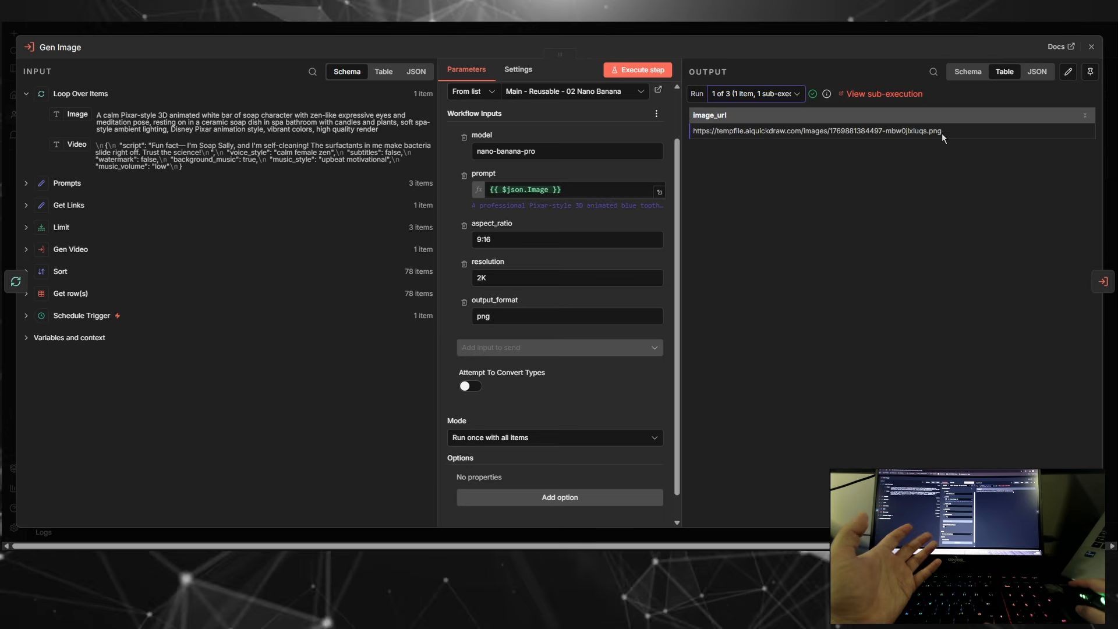
pyautogui.moveTo(883, 135); pyautogui.dragTo(725, 131)
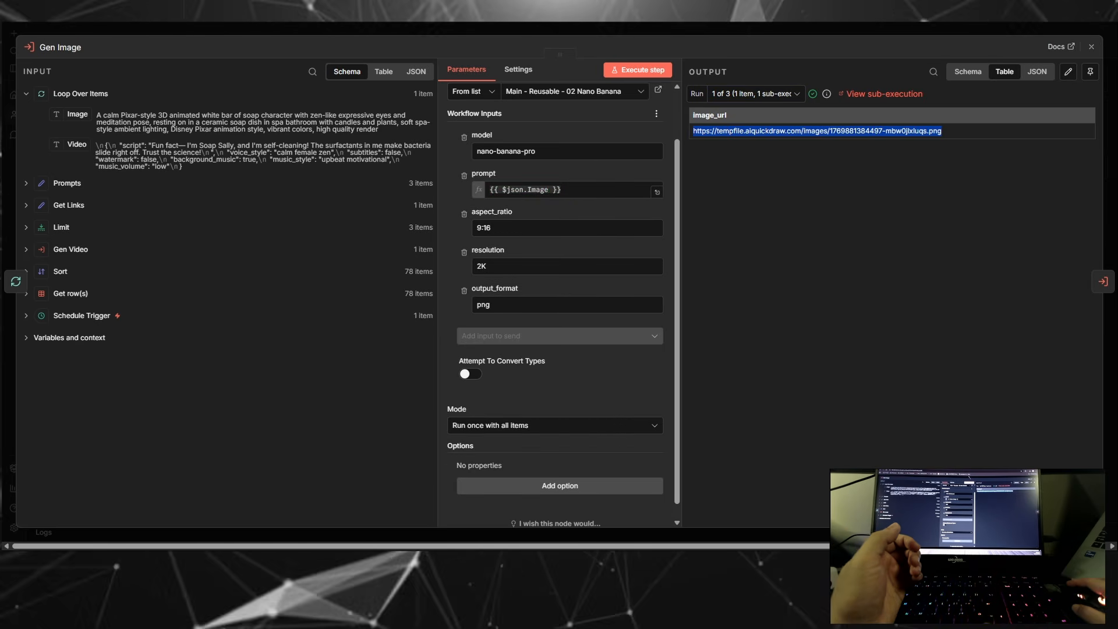
pyautogui.hotkey('ctrl', 'c')
pyautogui.hotkey('ctrl', 't')
pyautogui.hotkey('ctrl', 'v')
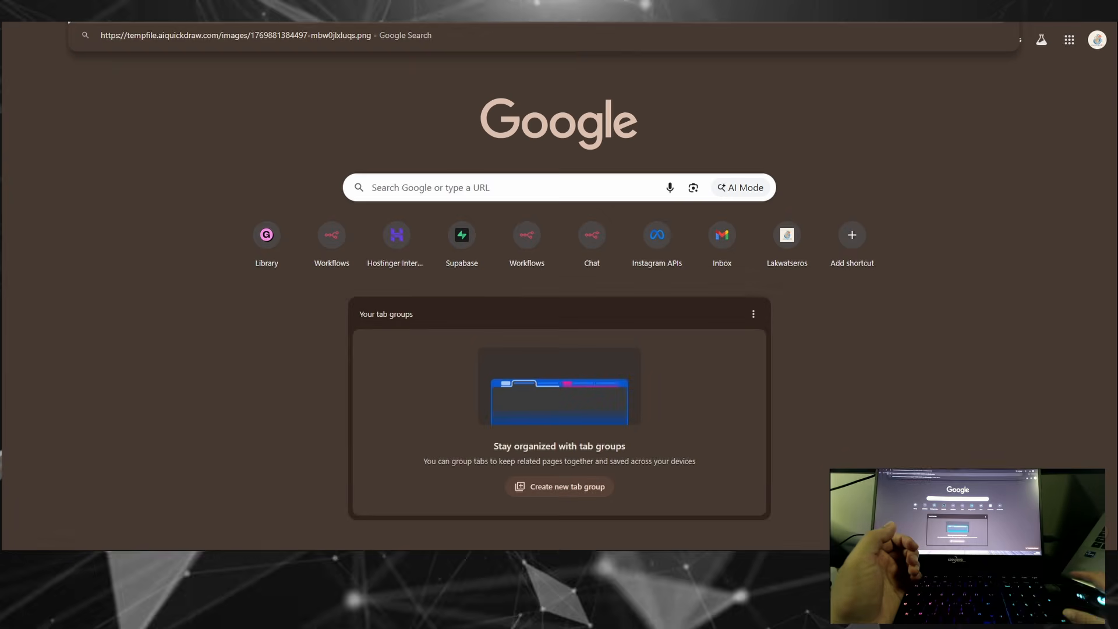
pyautogui.press('Return')
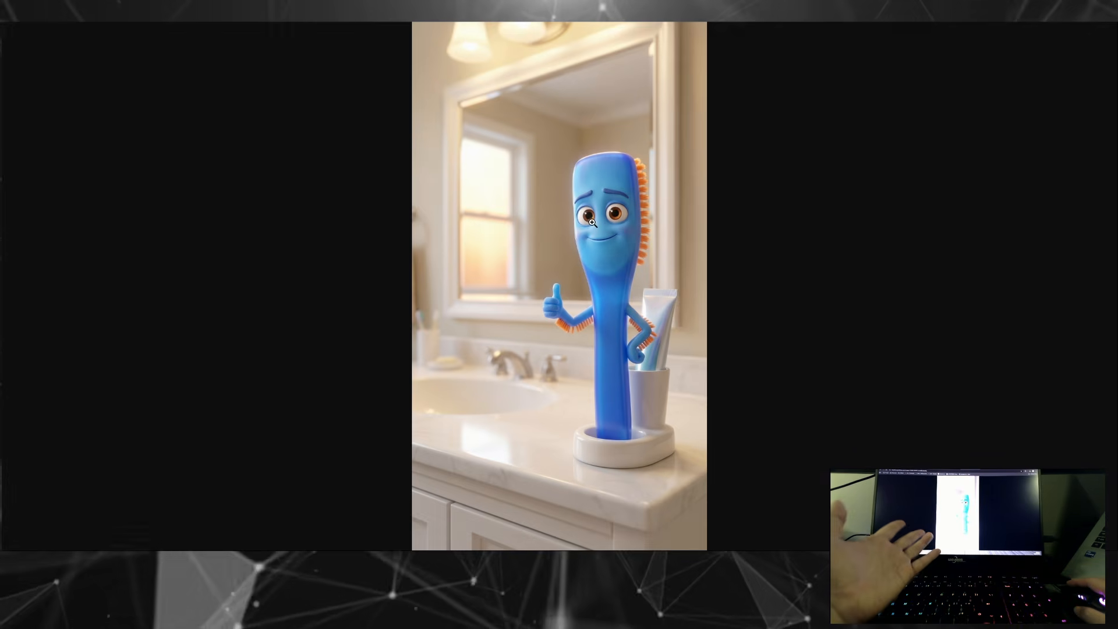
pyautogui.hotkey('ctrl', 'w')
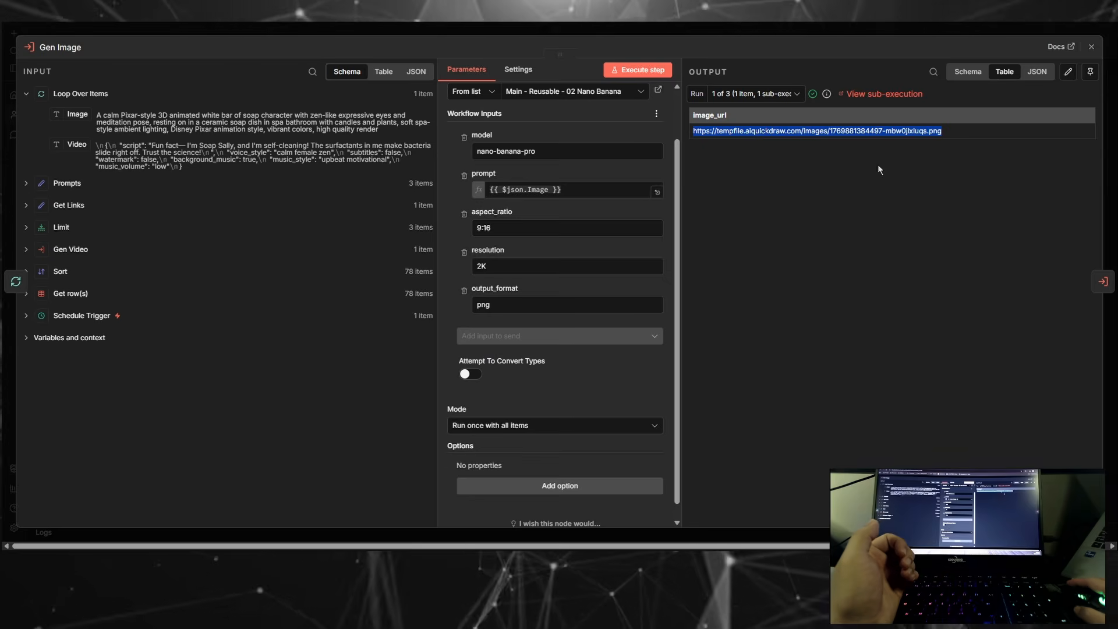
# Step: Show run 2 of 3 in the Gen Image output, view its image_url in a new browser tab, and close that tab
pyautogui.click(787, 94)
pyautogui.click(775, 144)
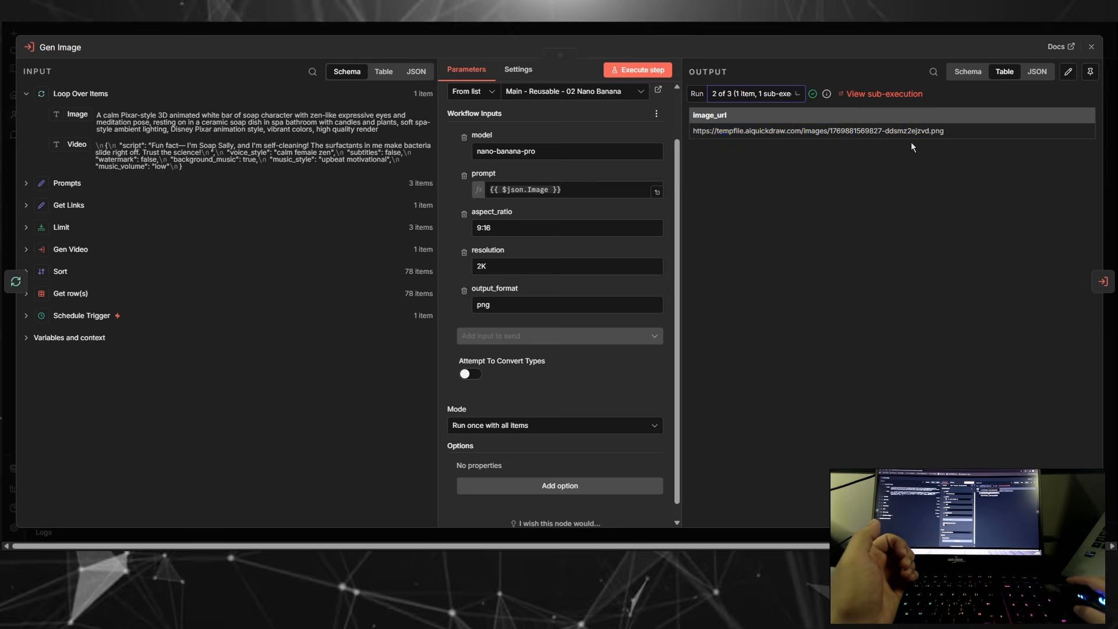
pyautogui.moveTo(944, 132); pyautogui.dragTo(694, 133)
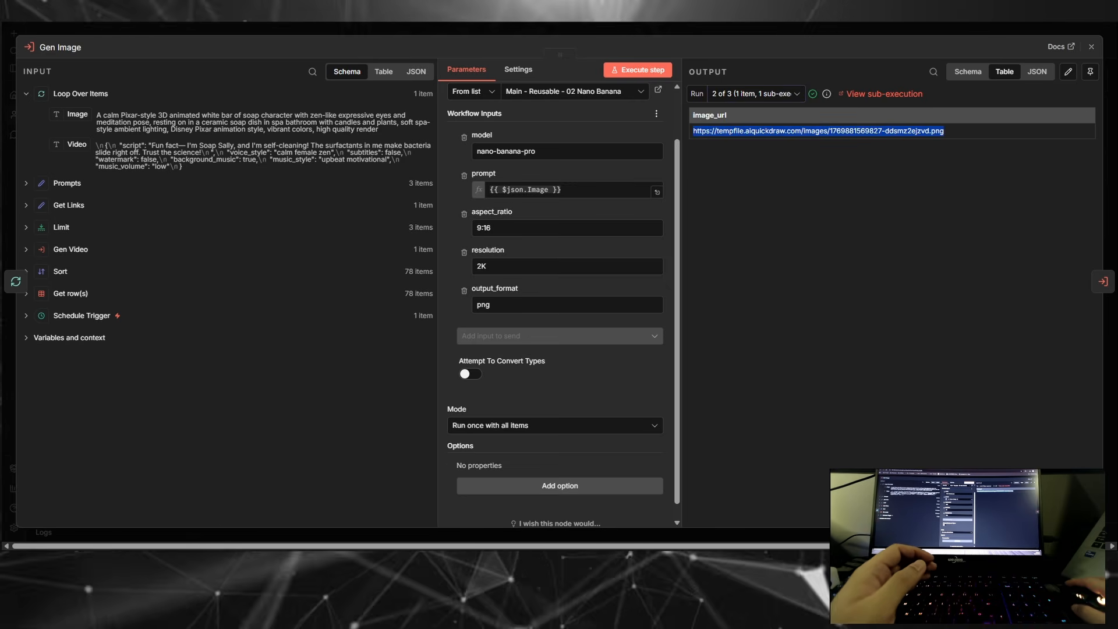
pyautogui.hotkey('ctrl', 'c')
pyautogui.hotkey('ctrl', 't')
pyautogui.hotkey('ctrl', 'v')
pyautogui.press('Return')
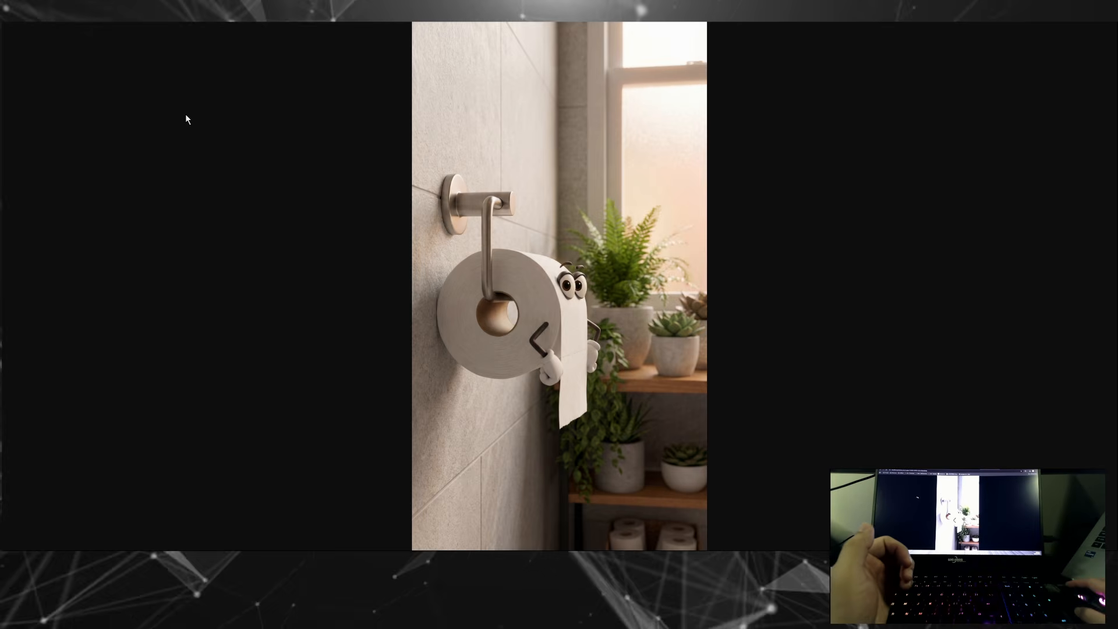
pyautogui.hotkey('ctrl', 'w')
# Step: View the generated image from run 3 of 3 of Gen Image in a new browser tab, and close the tab and the node
pyautogui.click(785, 95)
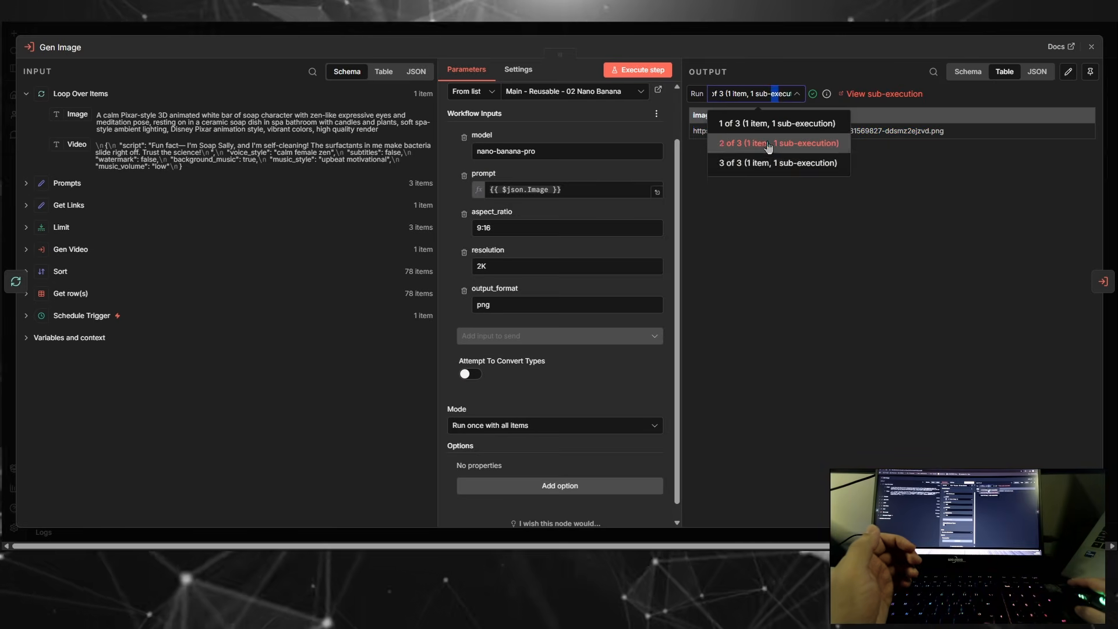
pyautogui.click(763, 167)
pyautogui.moveTo(941, 131); pyautogui.dragTo(693, 132)
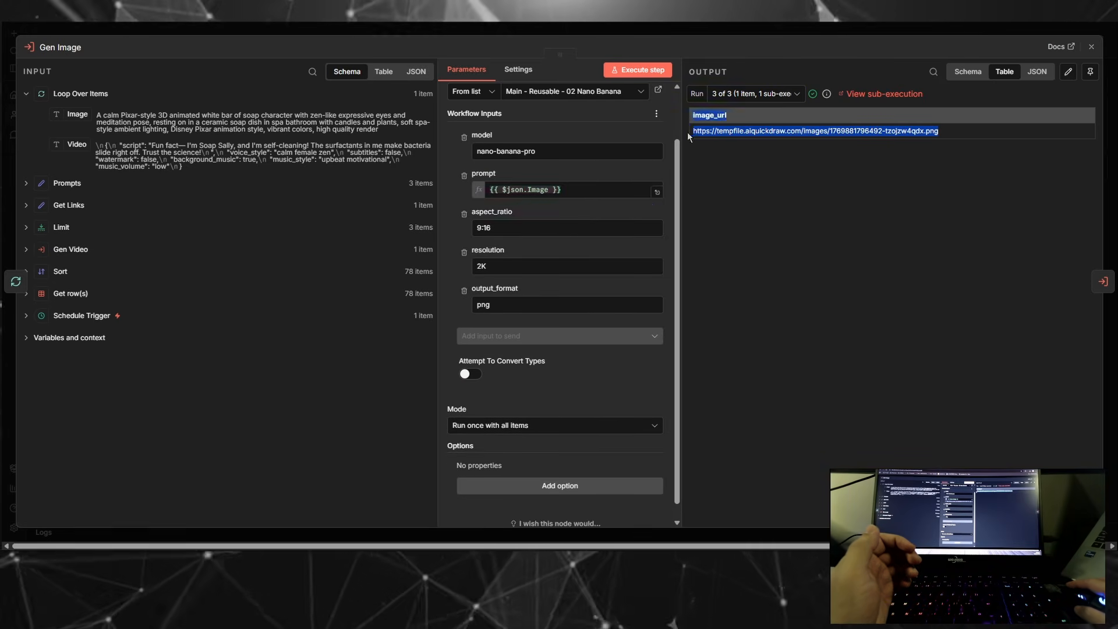
pyautogui.hotkey('ctrl', 'c')
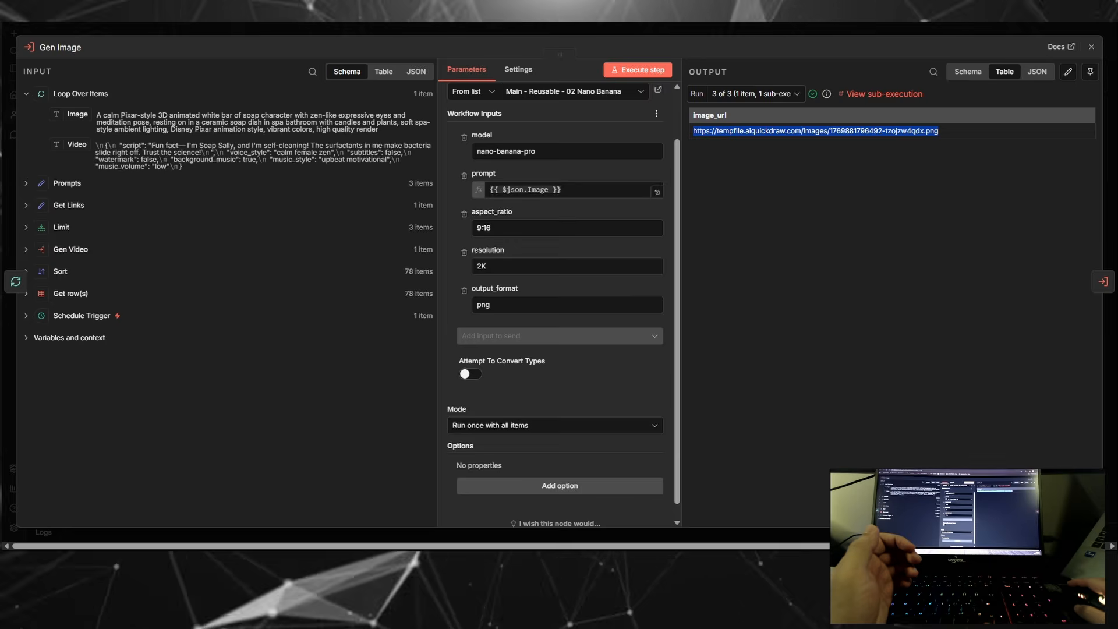
pyautogui.hotkey('ctrl', 't')
pyautogui.hotkey('ctrl', 'v')
pyautogui.press('Return')
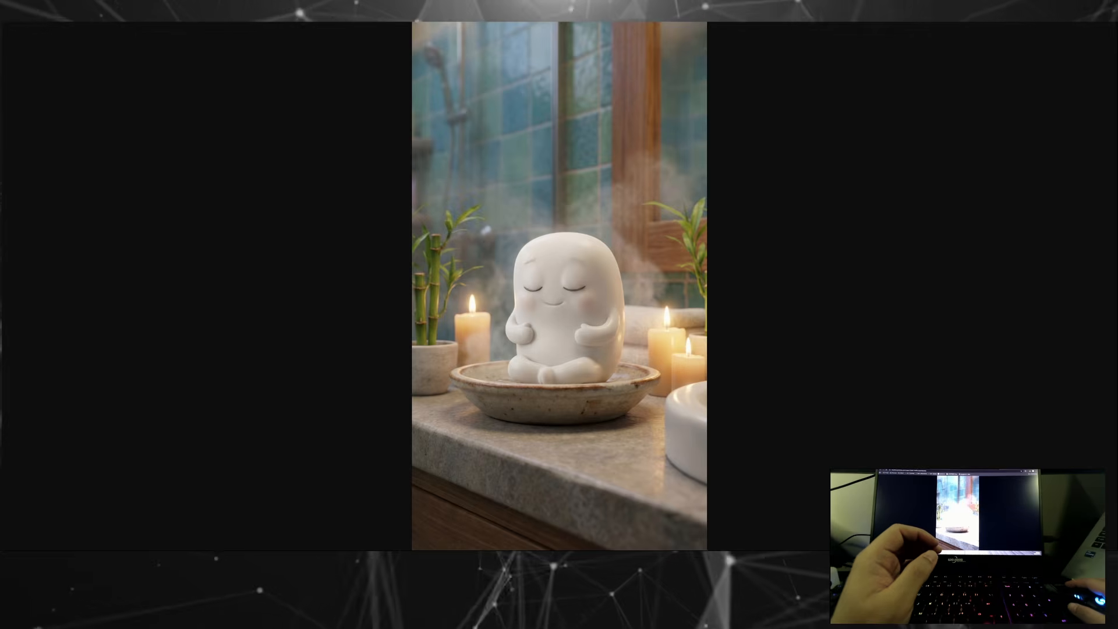
pyautogui.hotkey('ctrl', 'w')
pyautogui.click(308, 32)
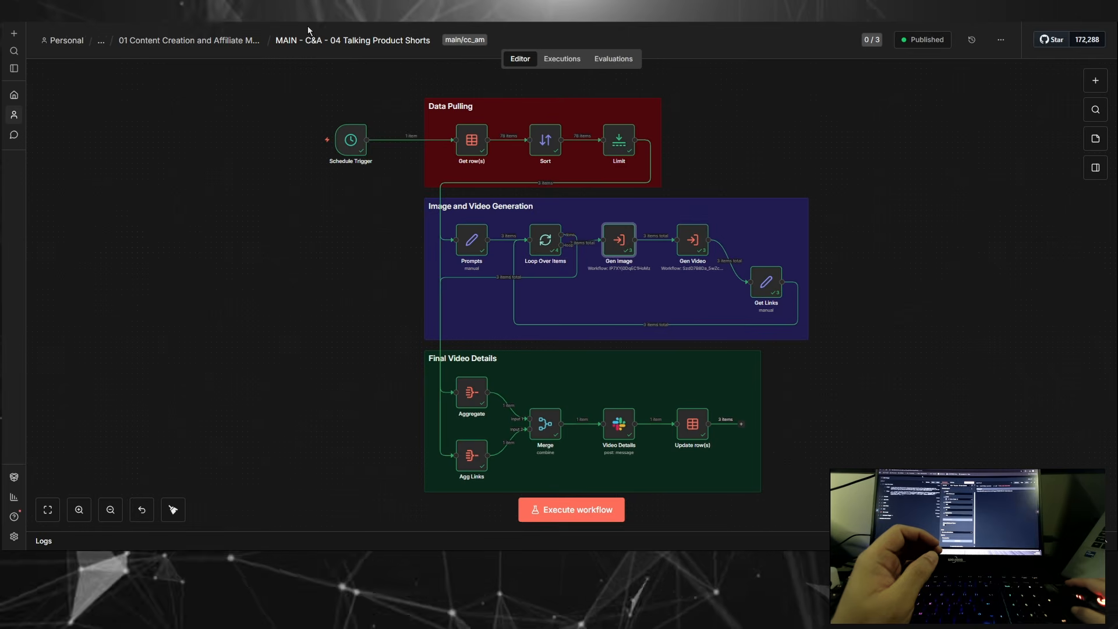
# Step: Open the Gen Video node and inspect the image_url and prompt expressions passed to its sub-workflow
pyautogui.click(691, 250)
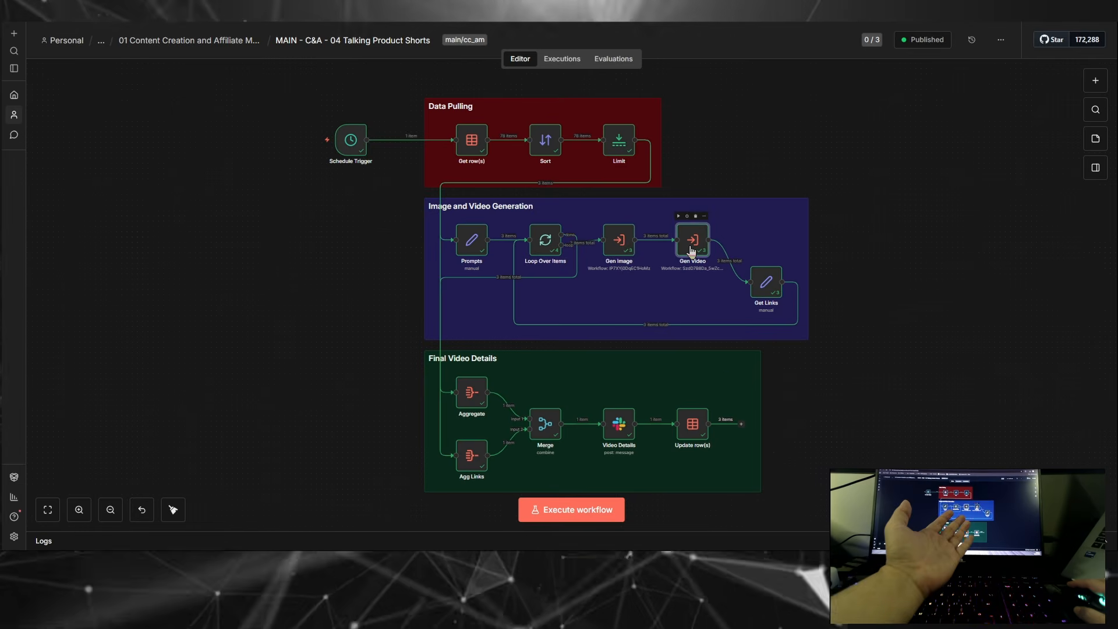
pyautogui.doubleClick(691, 250)
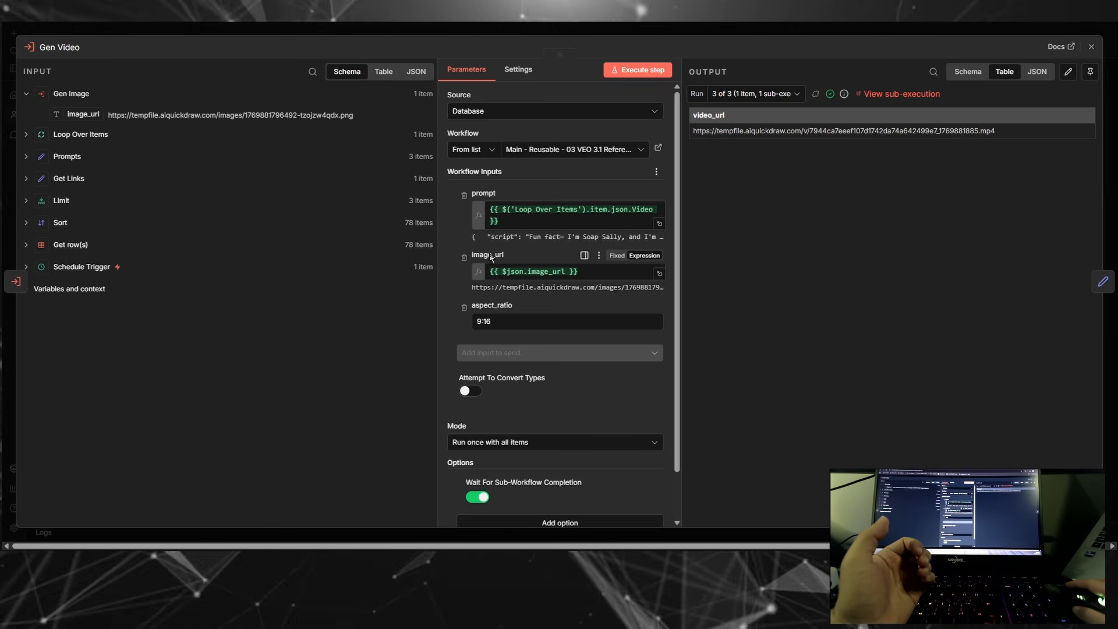
pyautogui.click(583, 272)
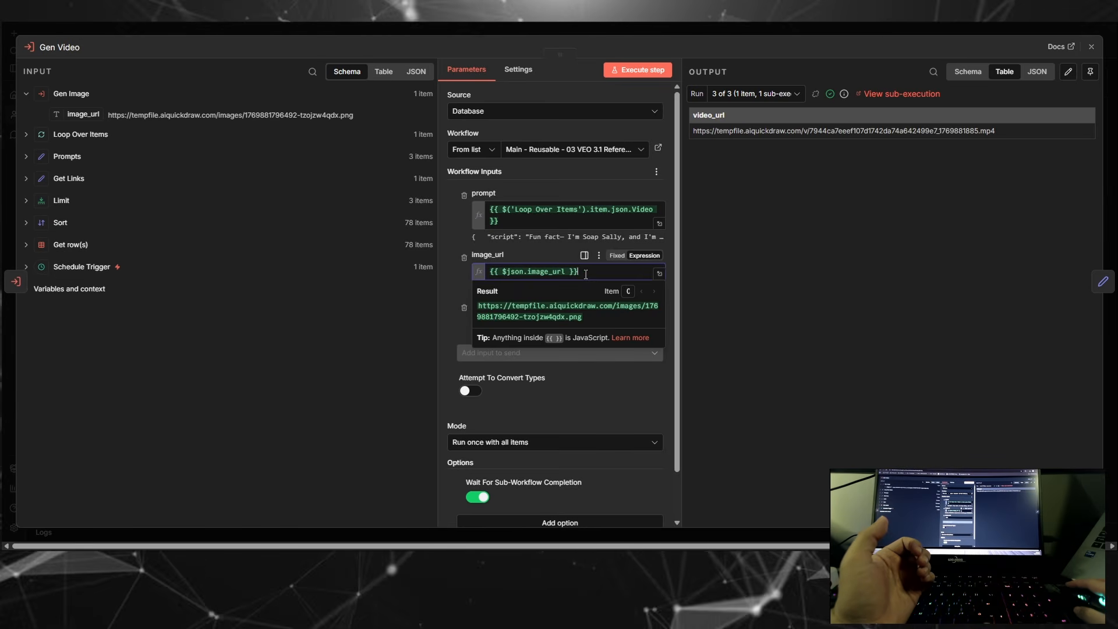
pyautogui.click(813, 279)
pyautogui.click(520, 222)
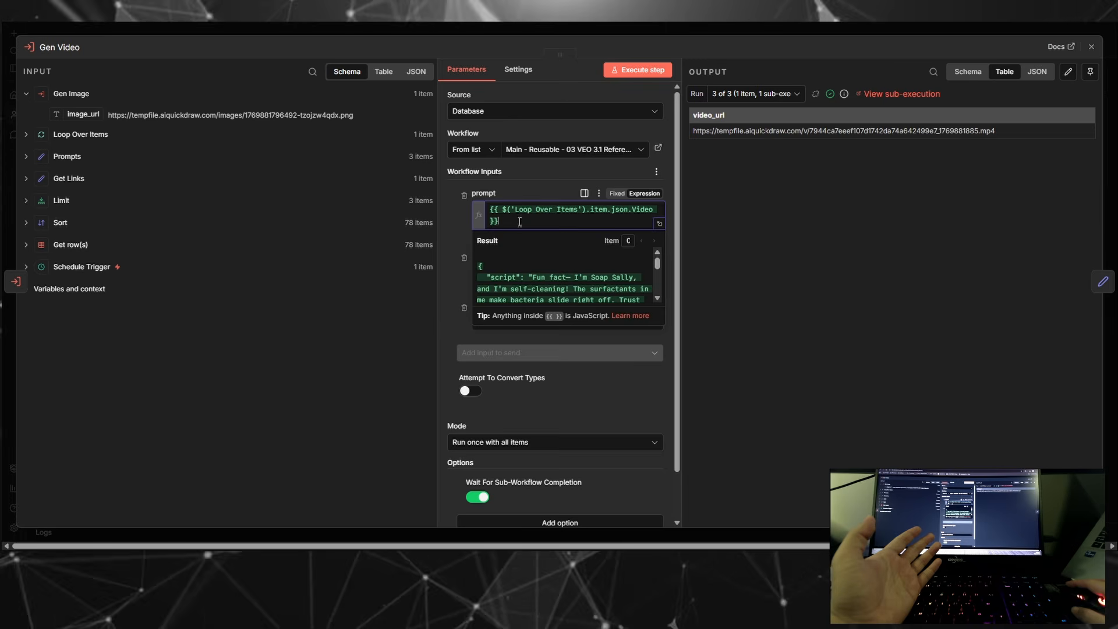
pyautogui.moveTo(478, 255); pyautogui.dragTo(567, 281)
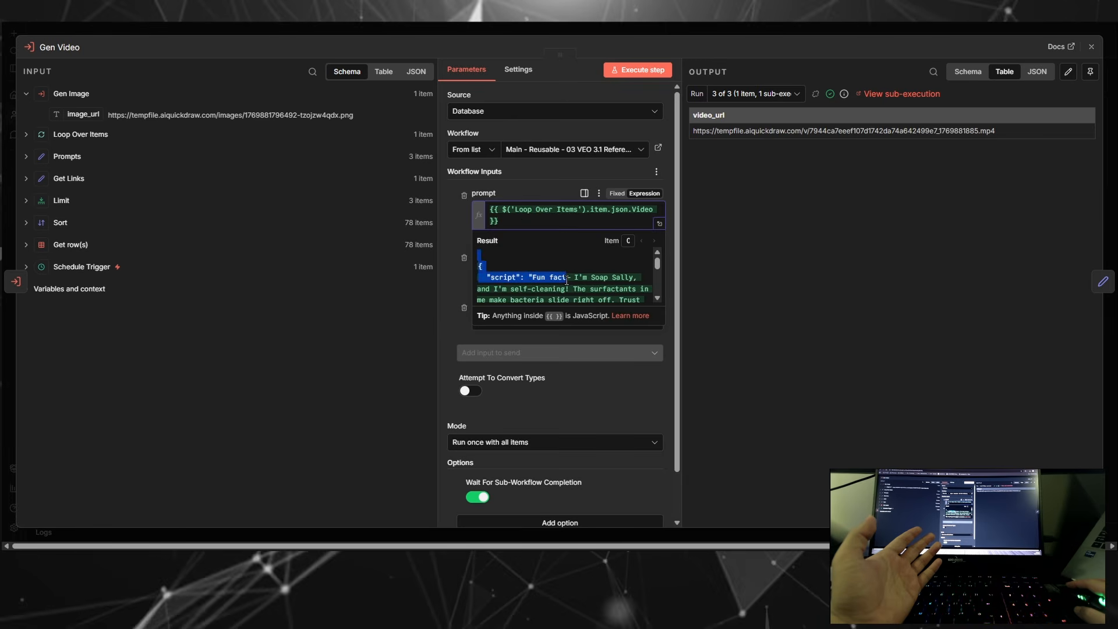
pyautogui.click(801, 275)
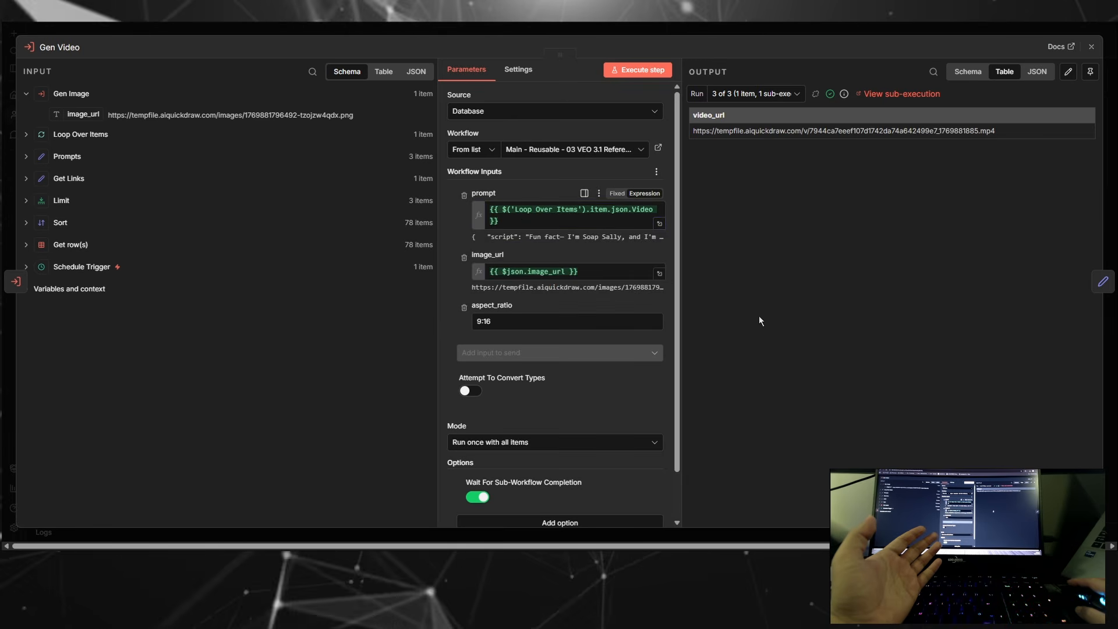
pyautogui.click(878, 309)
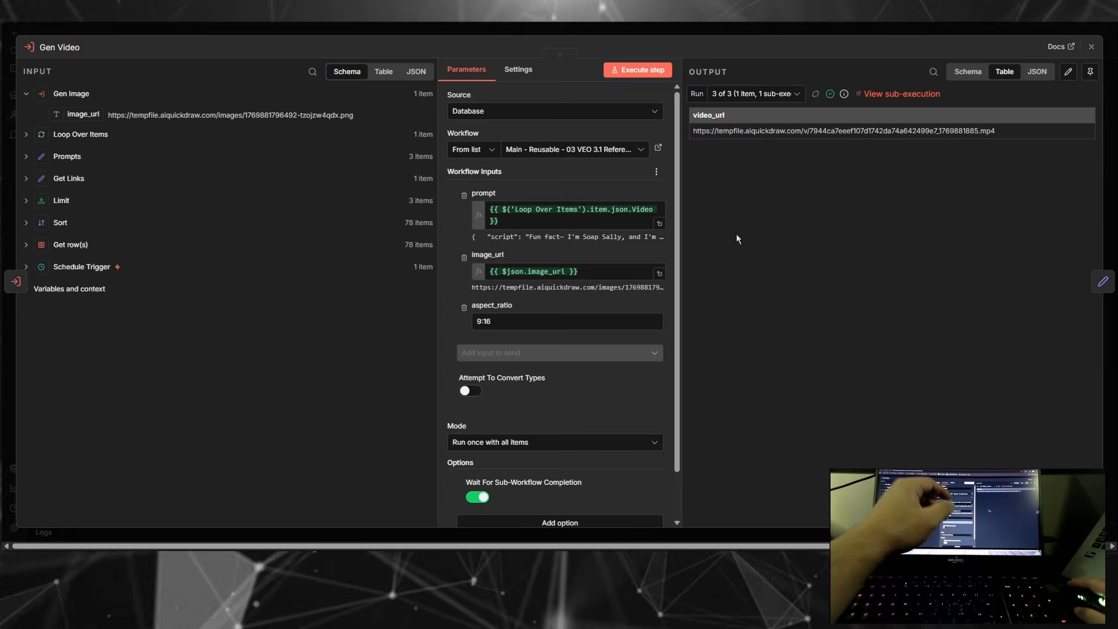
# Step: Open Gen Video's VEO 3.1 Reference Image sub-workflow and inspect the Request Video node's settings and JSON body
pyautogui.click(657, 148)
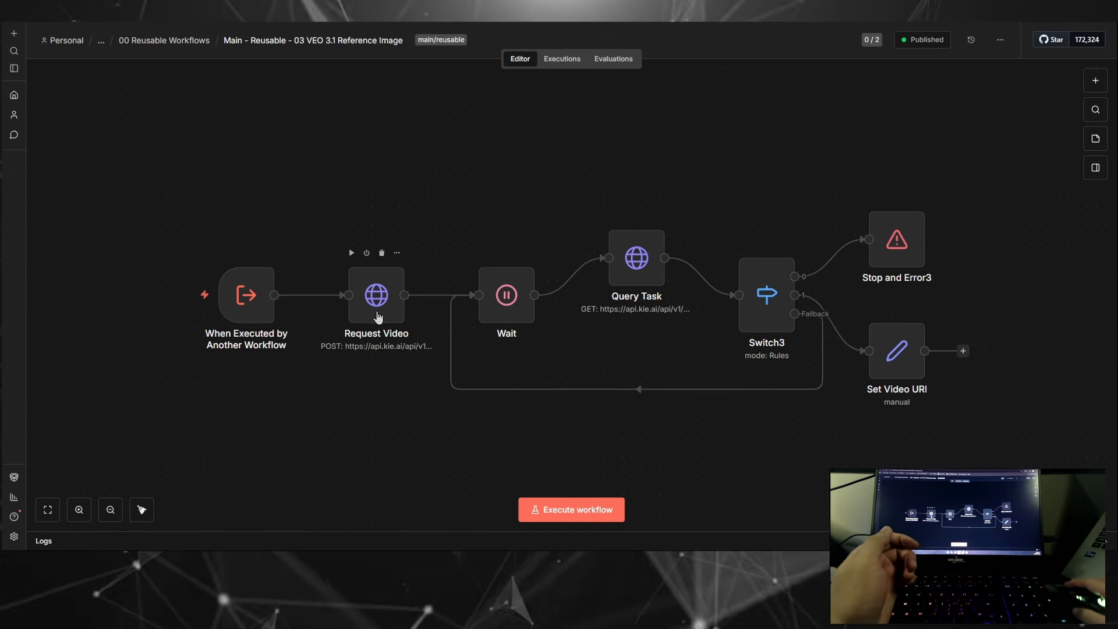
pyautogui.doubleClick(377, 314)
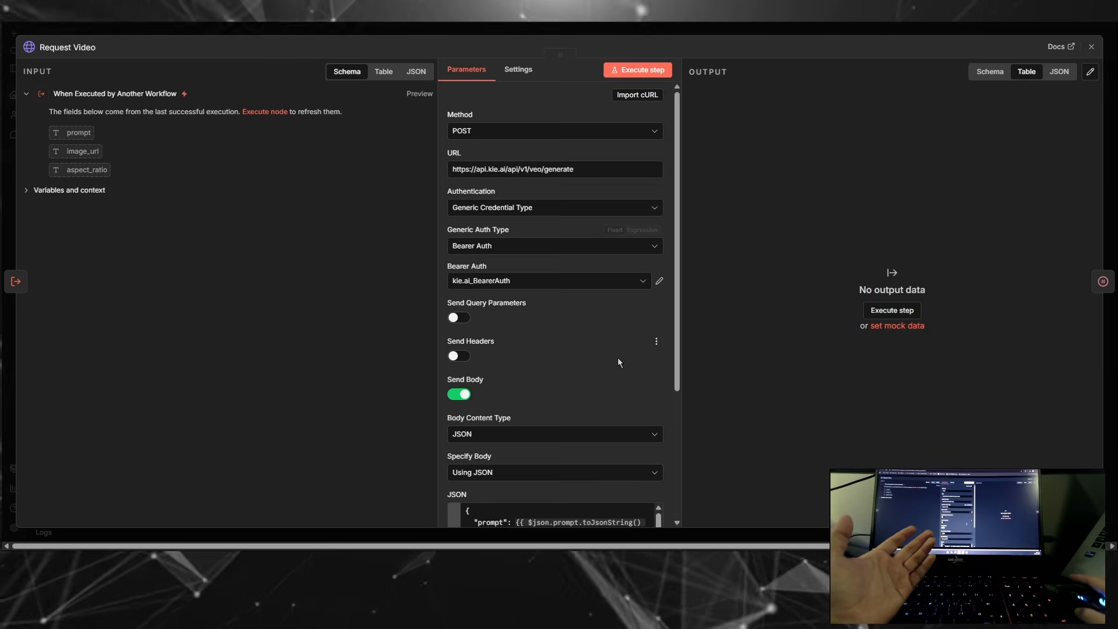
pyautogui.scroll(-3, 598, 224)
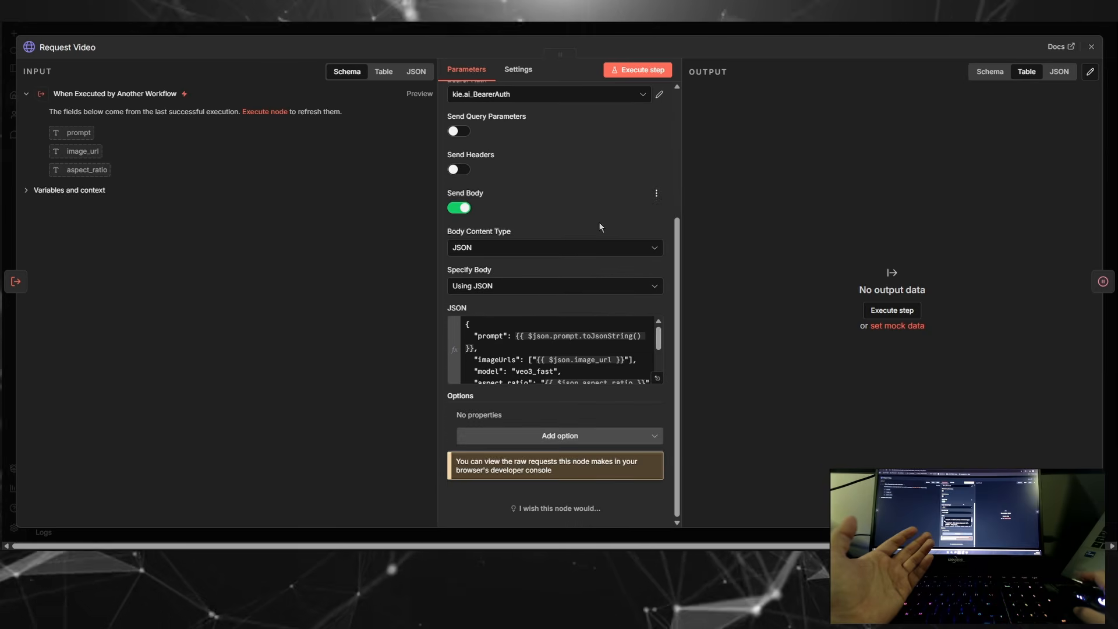
# Step: Expand the Request Video JSON body and inspect its prompt, imageUrls, model, aspect_ratio, enableTranslation and generationType values
pyautogui.click(659, 379)
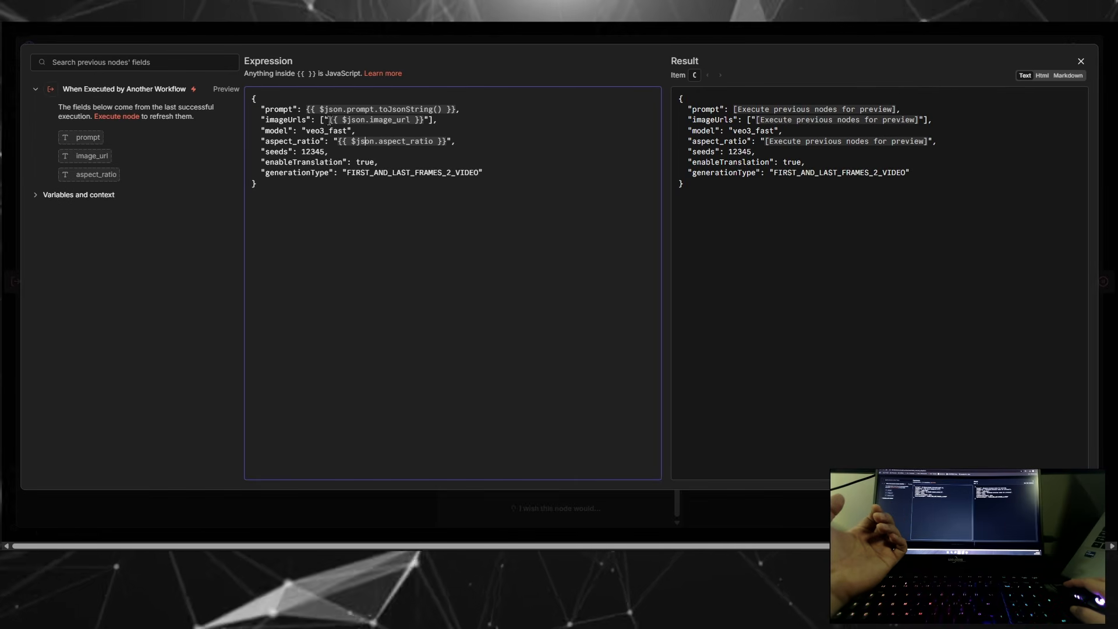
pyautogui.moveTo(330, 121); pyautogui.dragTo(426, 115)
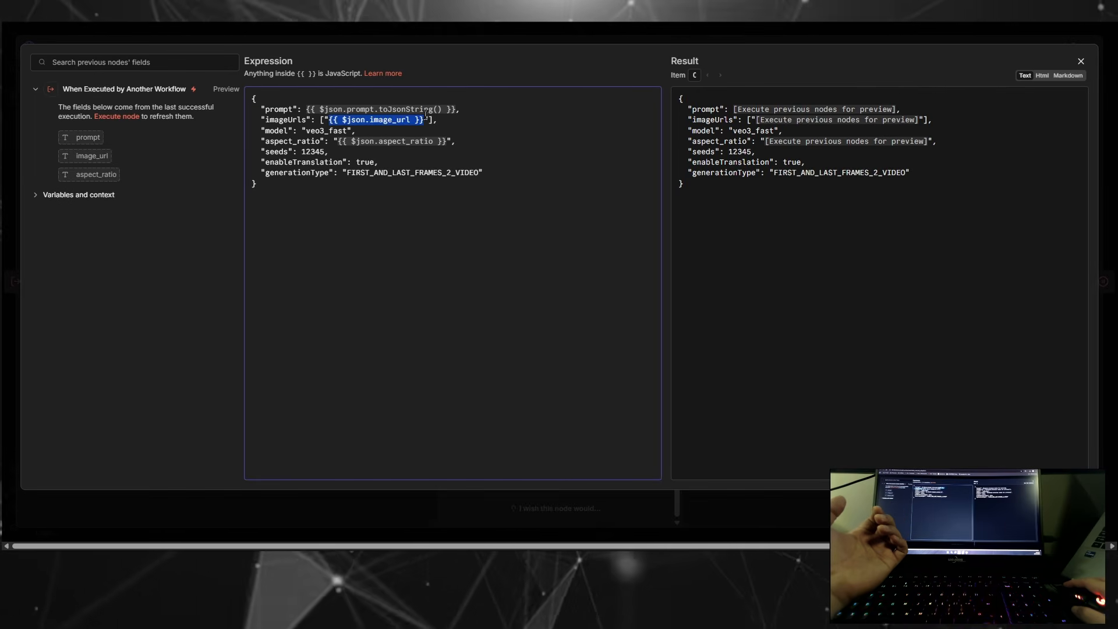
pyautogui.doubleClick(381, 110)
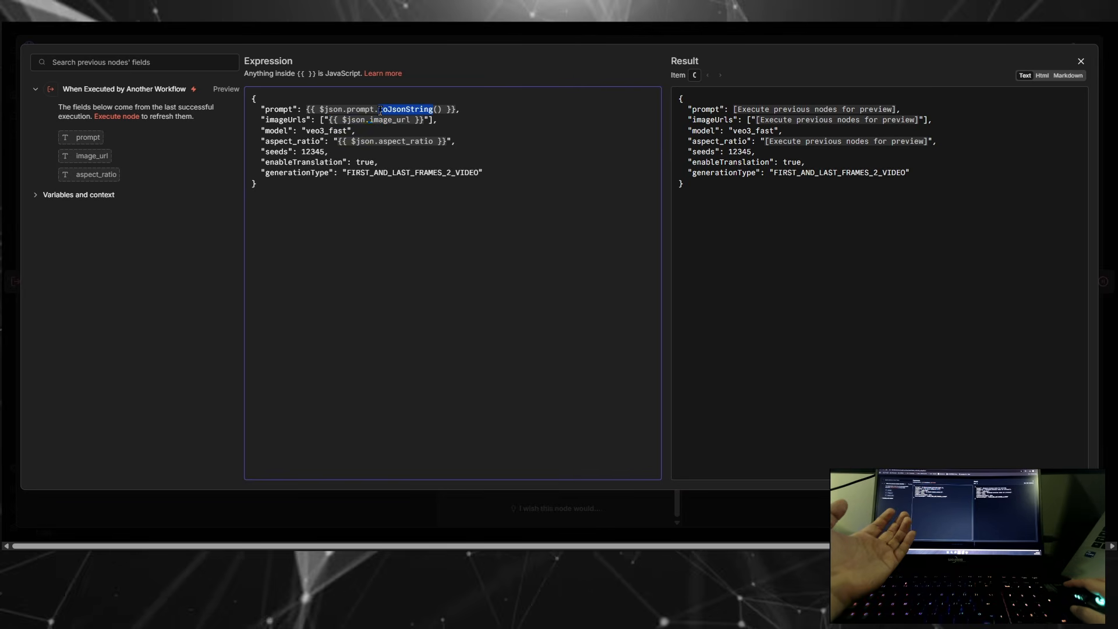
pyautogui.doubleClick(326, 131)
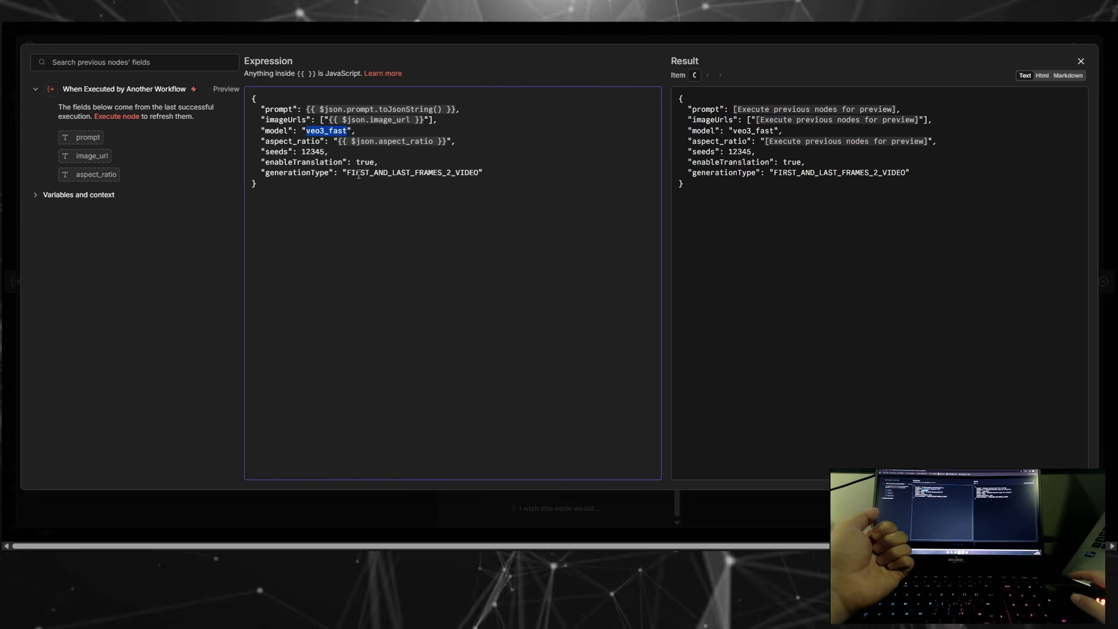
pyautogui.doubleClick(364, 143)
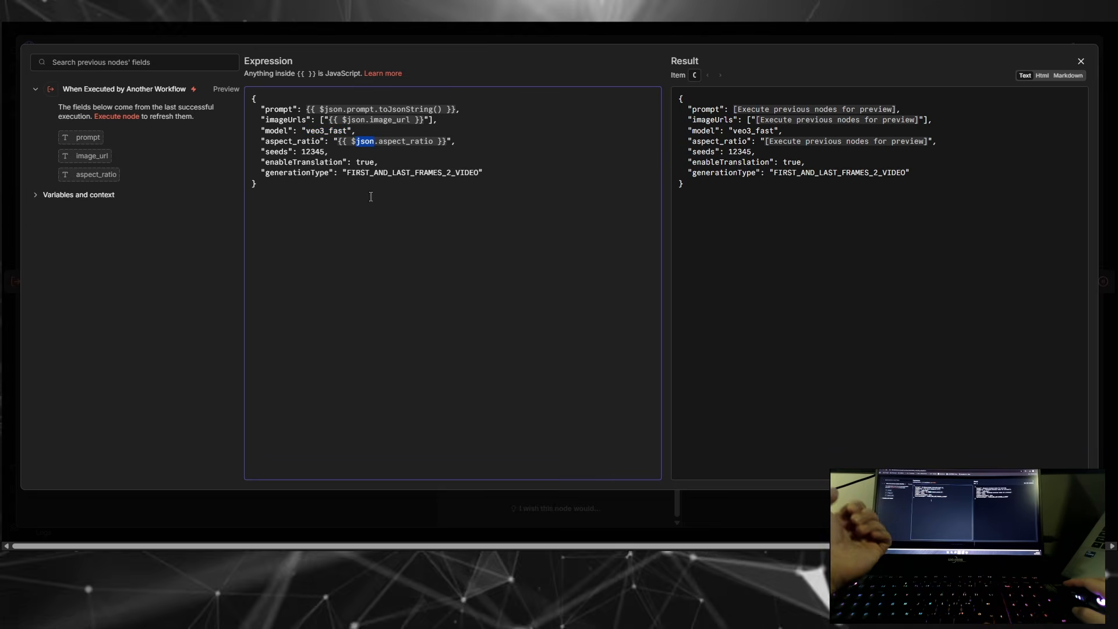
pyautogui.doubleClick(365, 162)
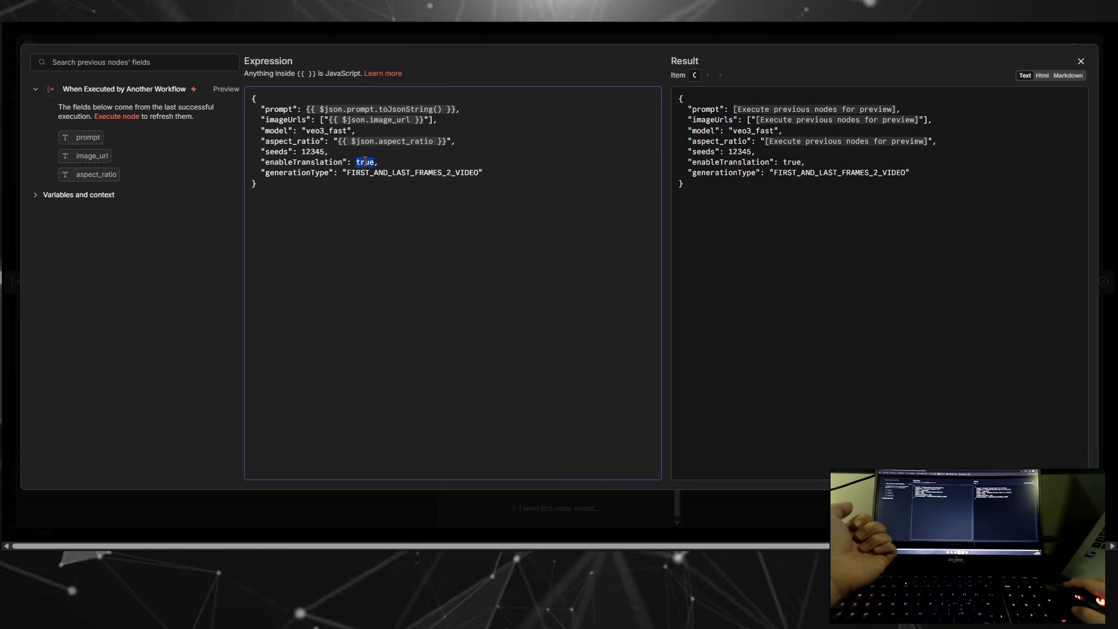
pyautogui.doubleClick(408, 173)
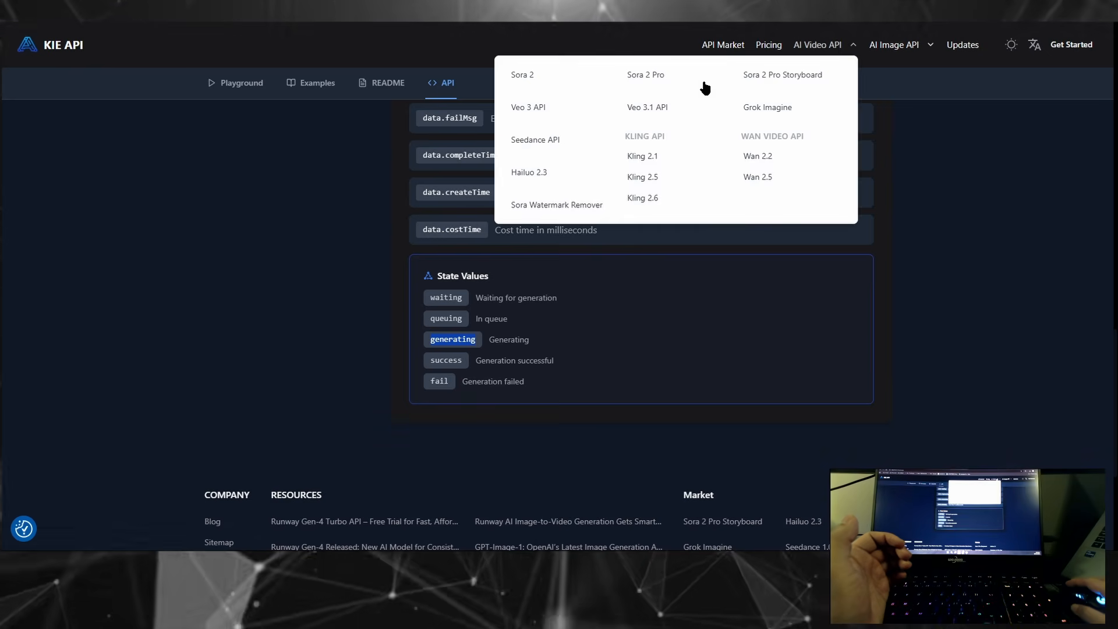
# Step: Switch to the KIE API site and open the API documentation for the Veo 3.1 video model
pyautogui.moveTo(817, 44)
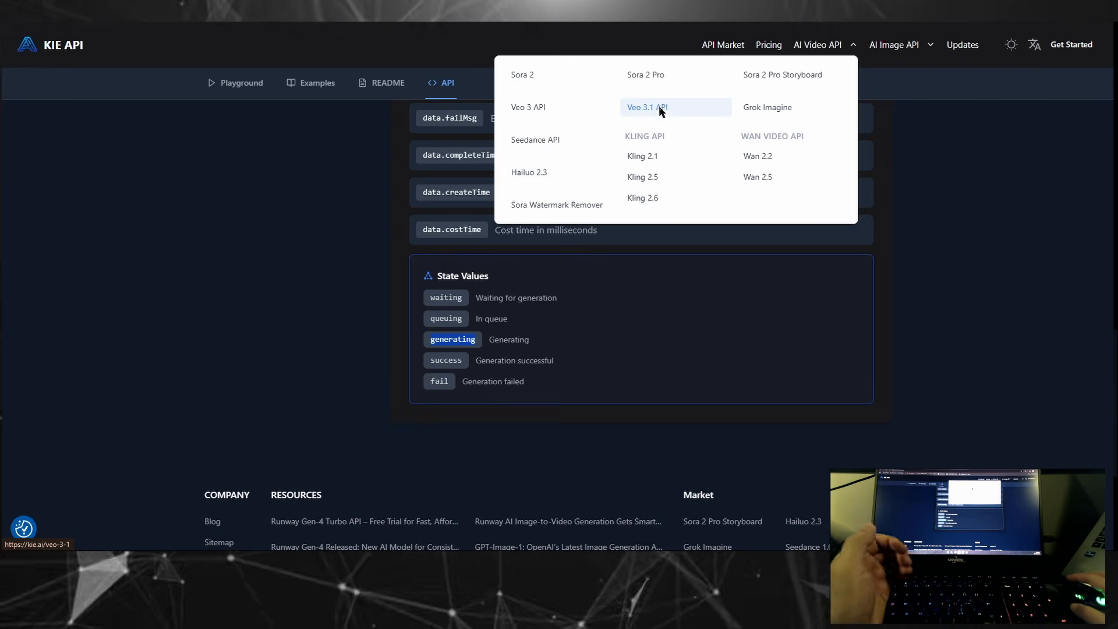
pyautogui.click(659, 108)
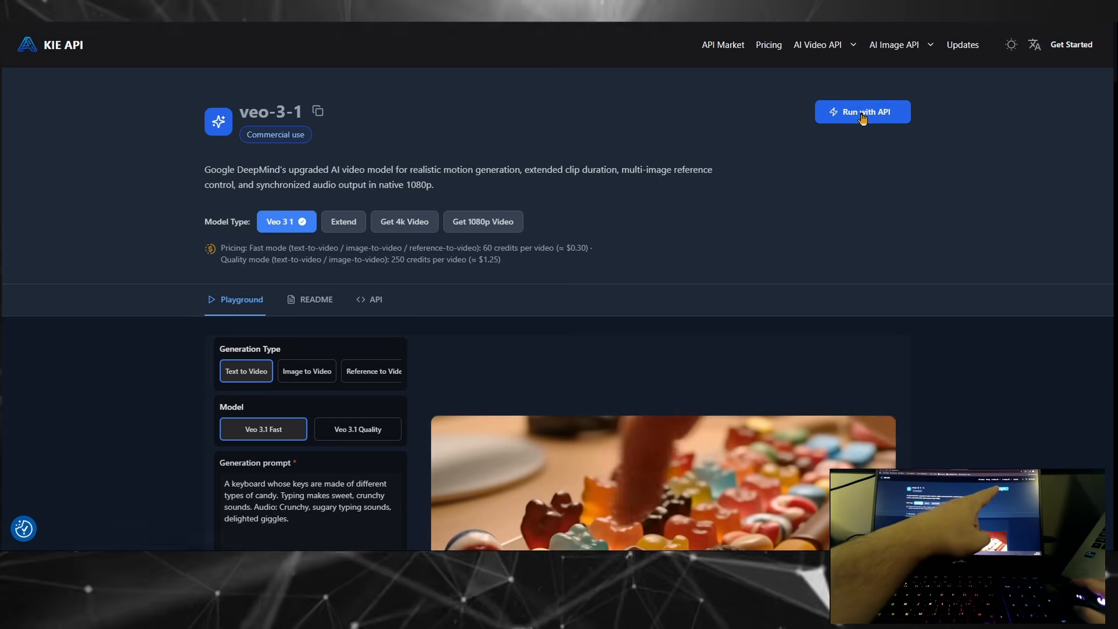
pyautogui.click(863, 115)
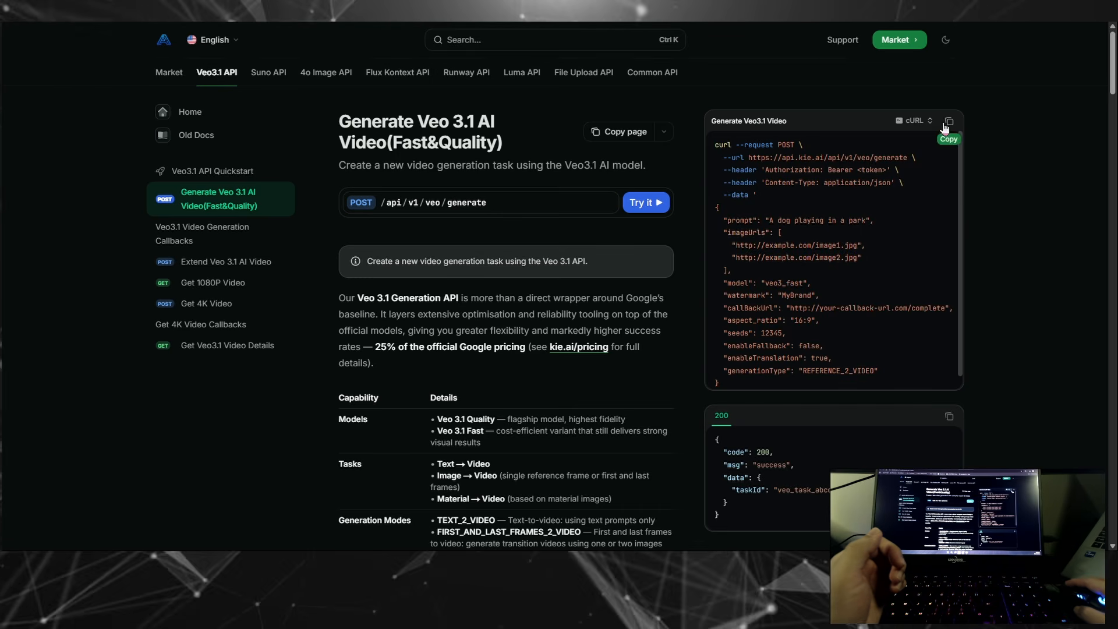
# Step: Review the Generation Modes in the Veo 3.1 capability table, comparing FIRST_AND_LAST_FRAMES_2_VIDEO with REFERENCE_2_VIDEO
pyautogui.scroll(-5, 547, 282)
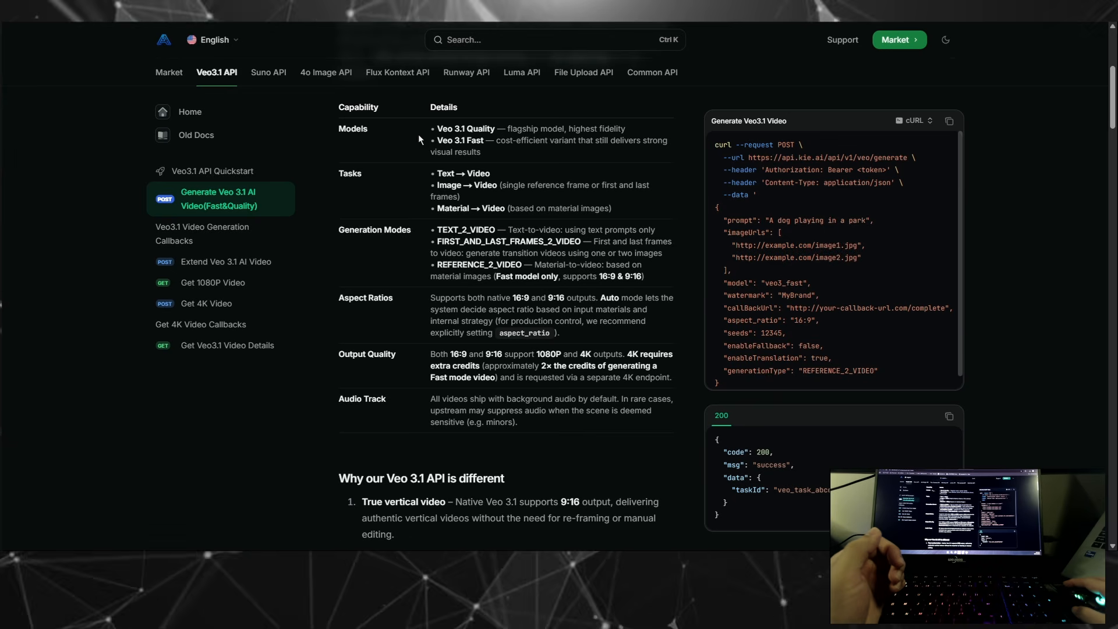
pyautogui.moveTo(418, 134); pyautogui.dragTo(640, 279)
pyautogui.doubleClick(473, 241)
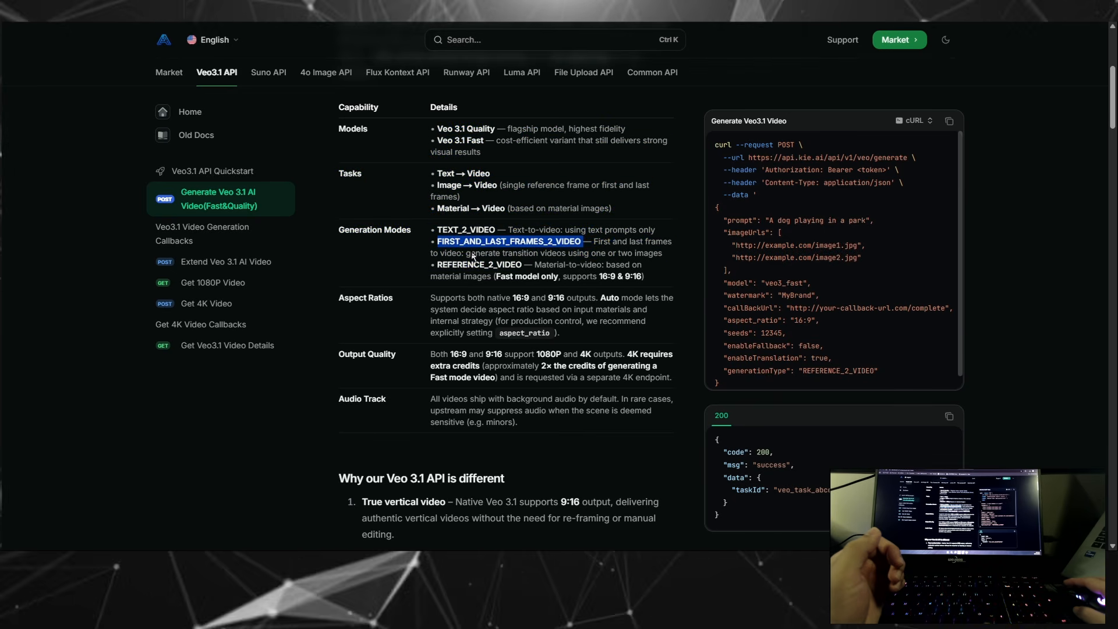
pyautogui.doubleClick(470, 263)
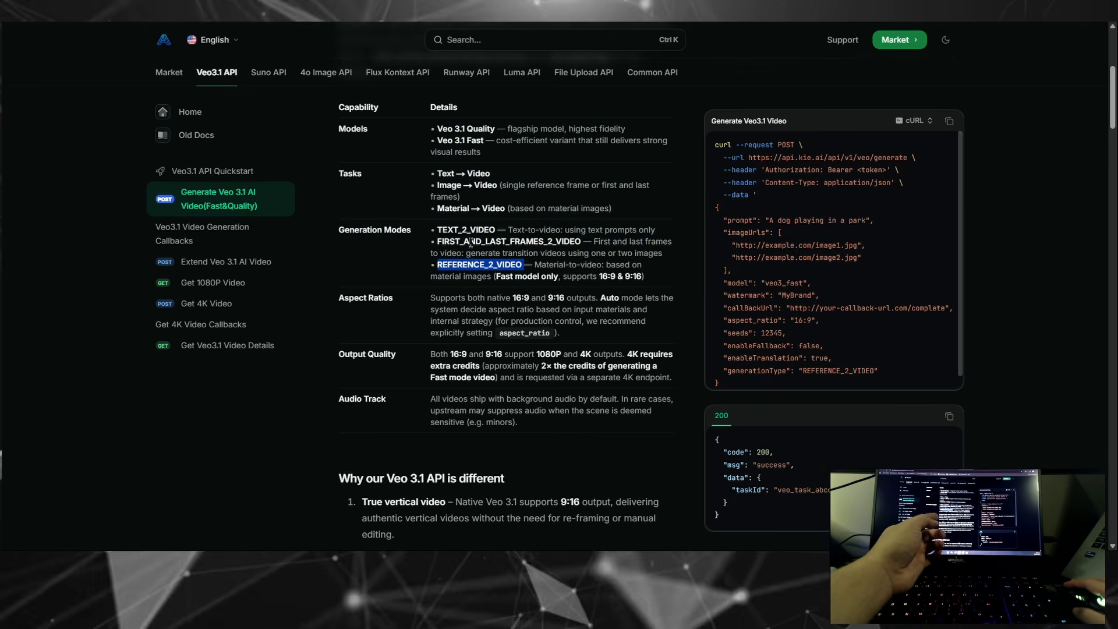
pyautogui.doubleClick(471, 241)
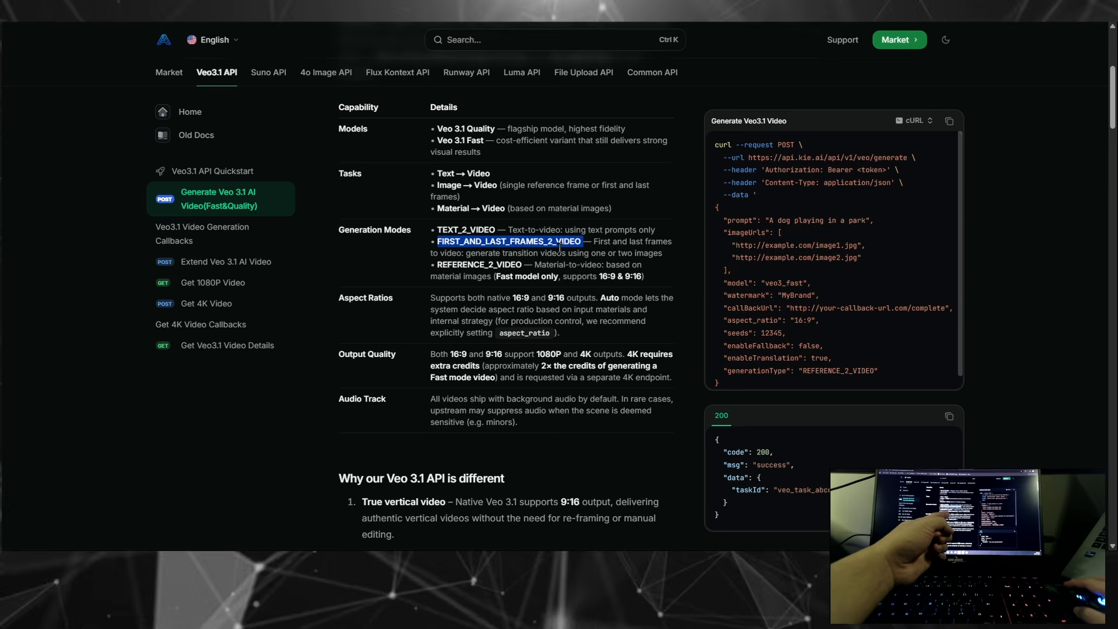
# Step: Find the generationType parameter description and read how FIRST_AND_LAST_FRAMES_2_VIDEO handles one or two images
pyautogui.scroll(-15, 603, 243)
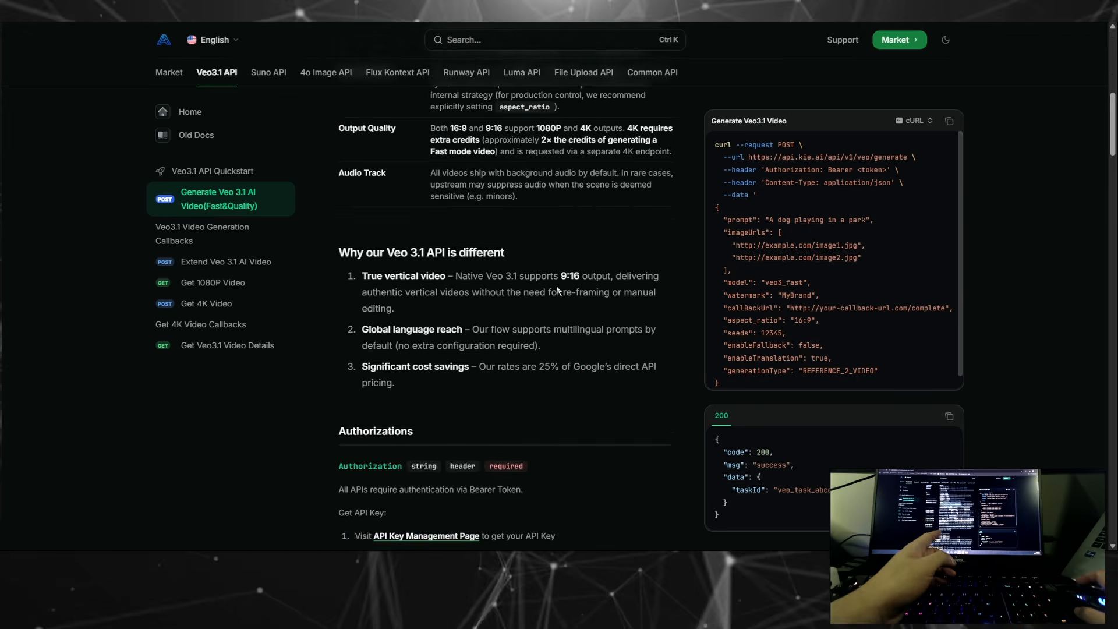
pyautogui.scroll(-8, 557, 284)
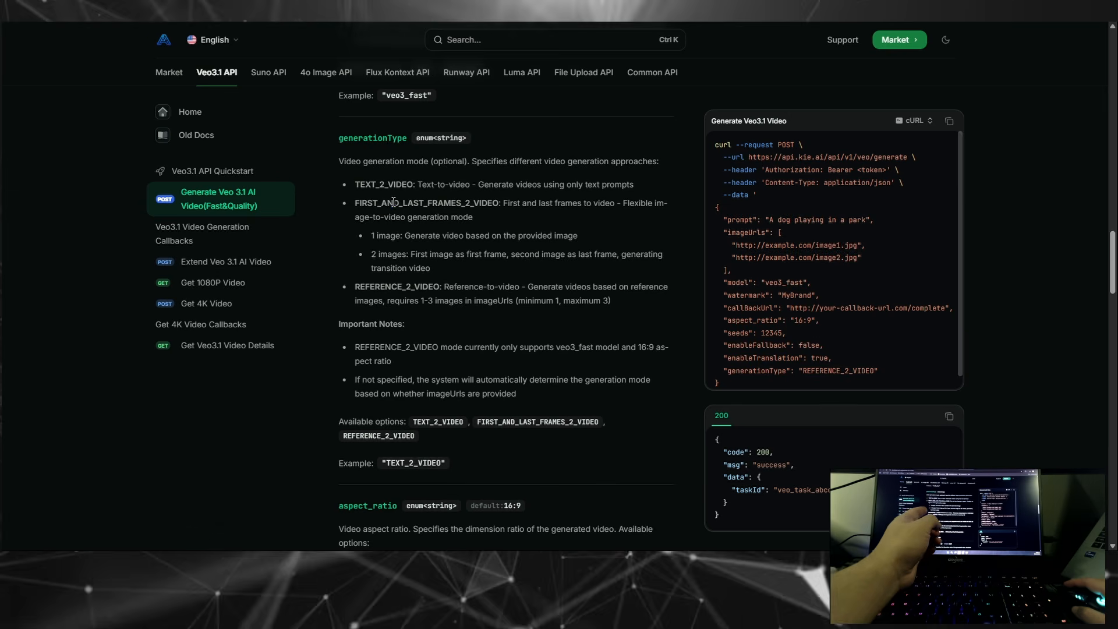
pyautogui.doubleClick(393, 202)
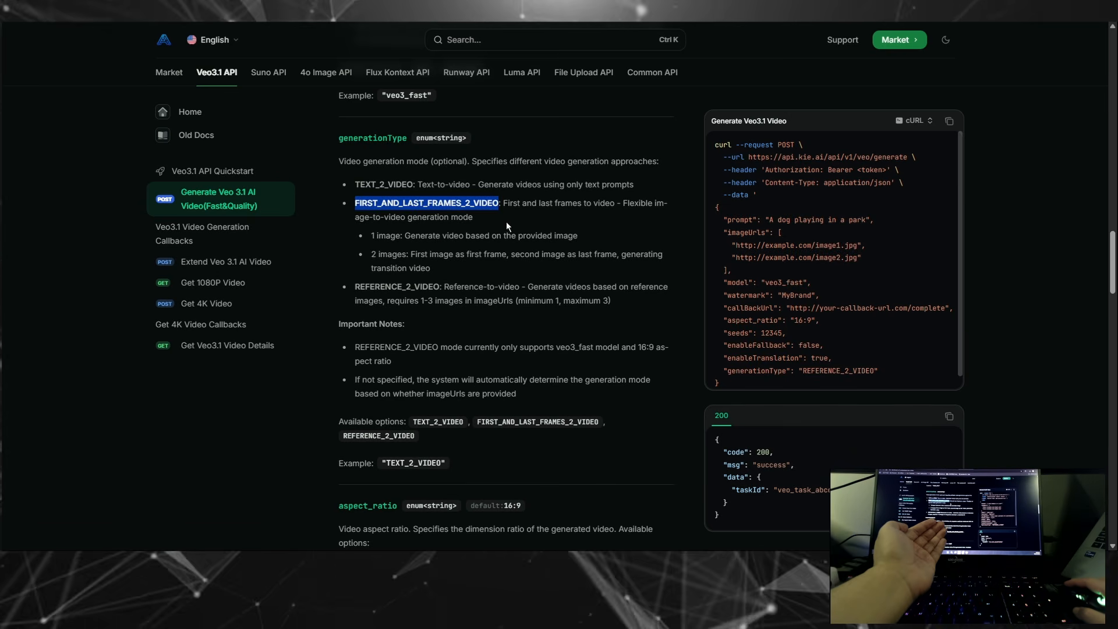
pyautogui.click(386, 235)
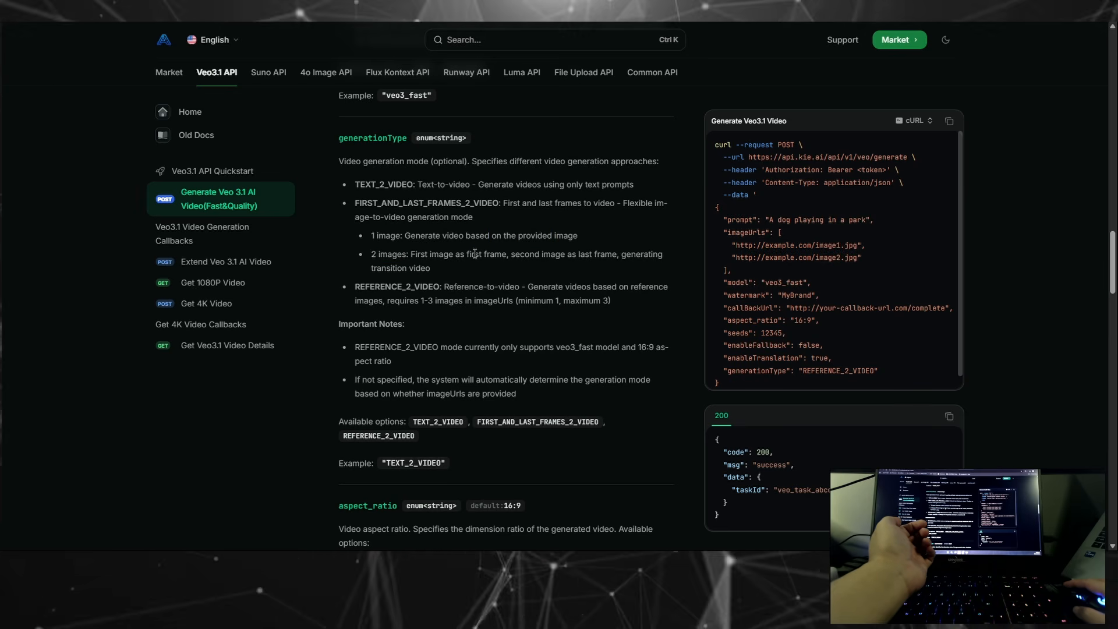
pyautogui.moveTo(474, 254); pyautogui.dragTo(495, 254)
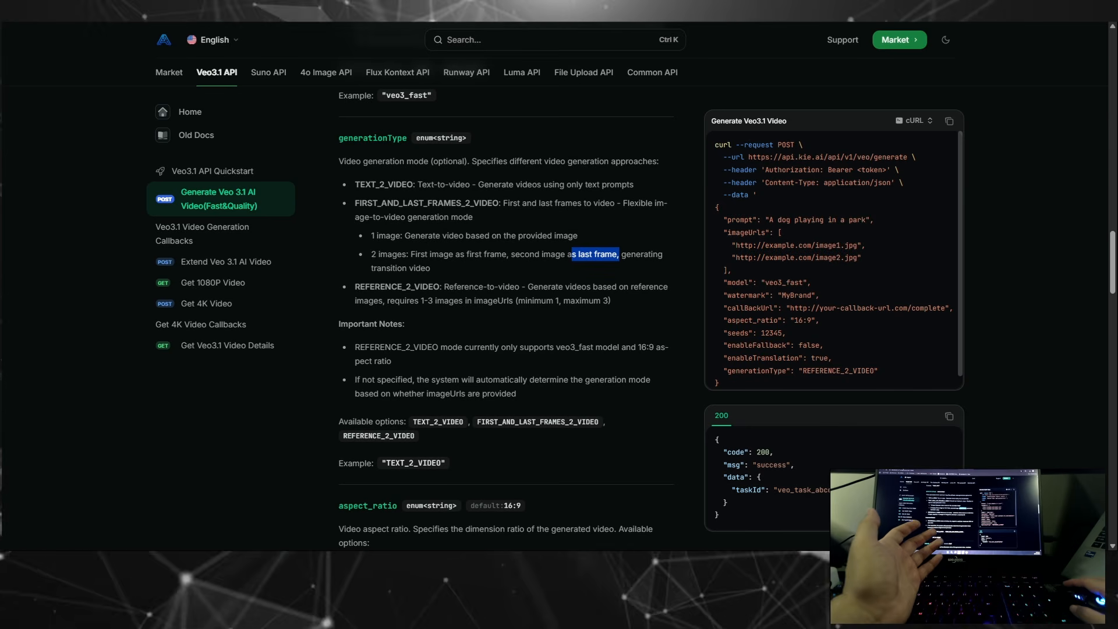
# Step: Read the model parameter's description and its veo3 and veo3_fast options in the documentation
pyautogui.scroll(5, 526, 312)
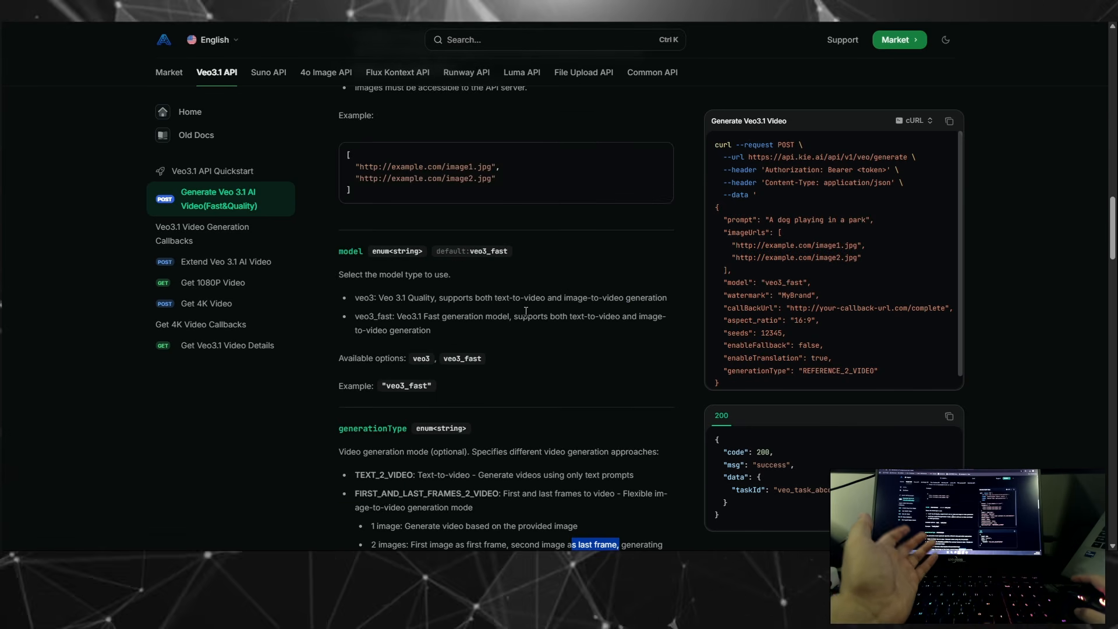
pyautogui.doubleClick(454, 359)
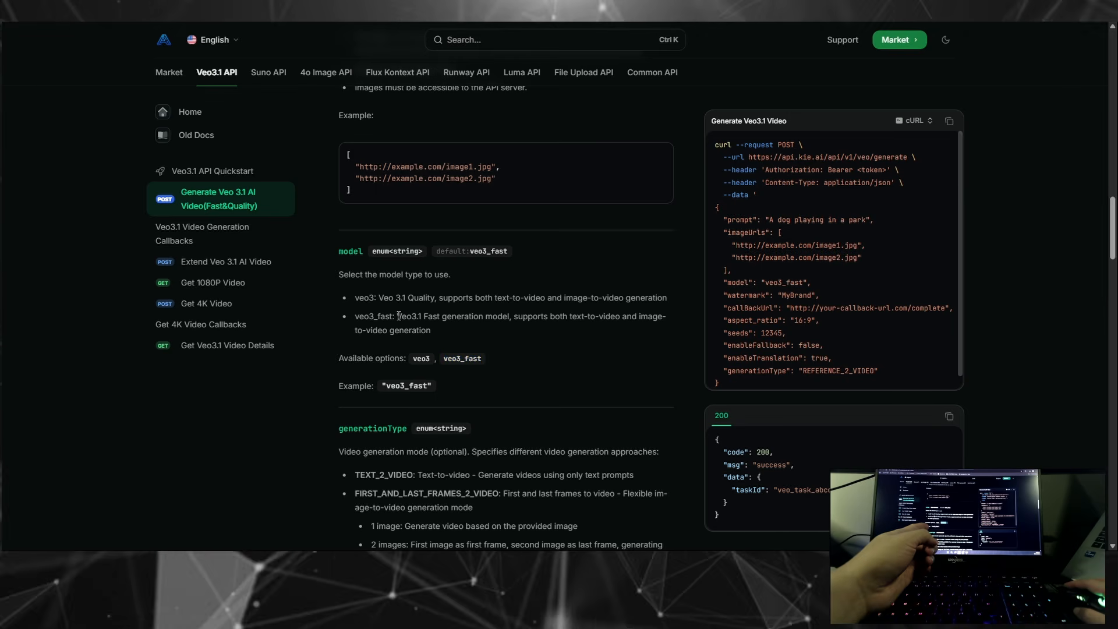
pyautogui.moveTo(398, 317); pyautogui.dragTo(440, 317)
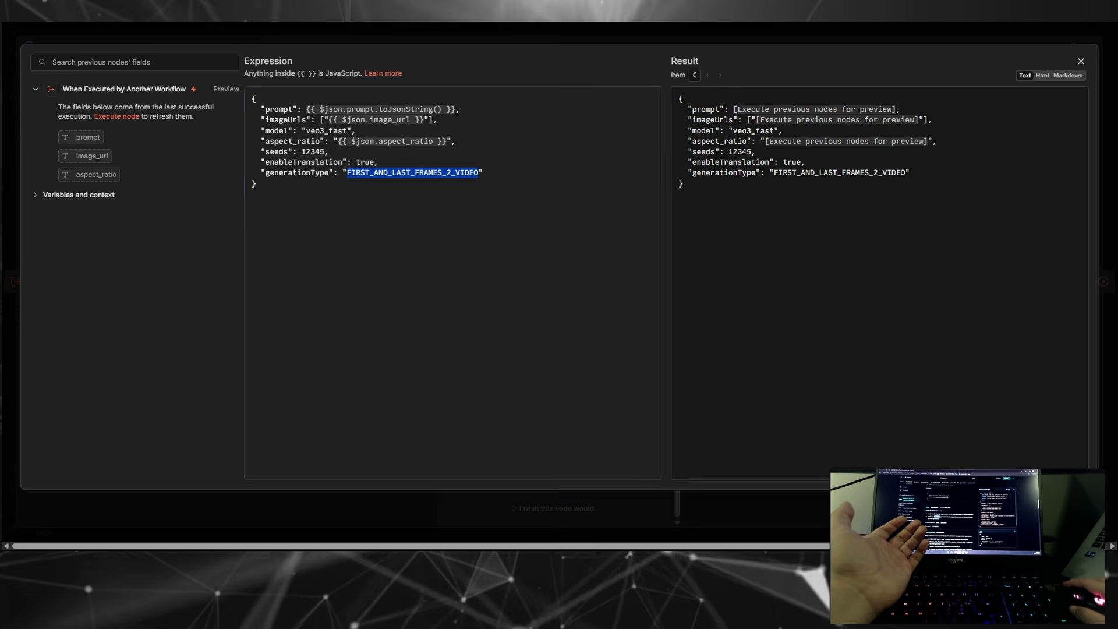
# Step: Return to the n8n sub-workflow, leave the Request Video node, and open the Query Task node
pyautogui.hotkey('ctrl', 'Tab')
pyautogui.click(266, 23)
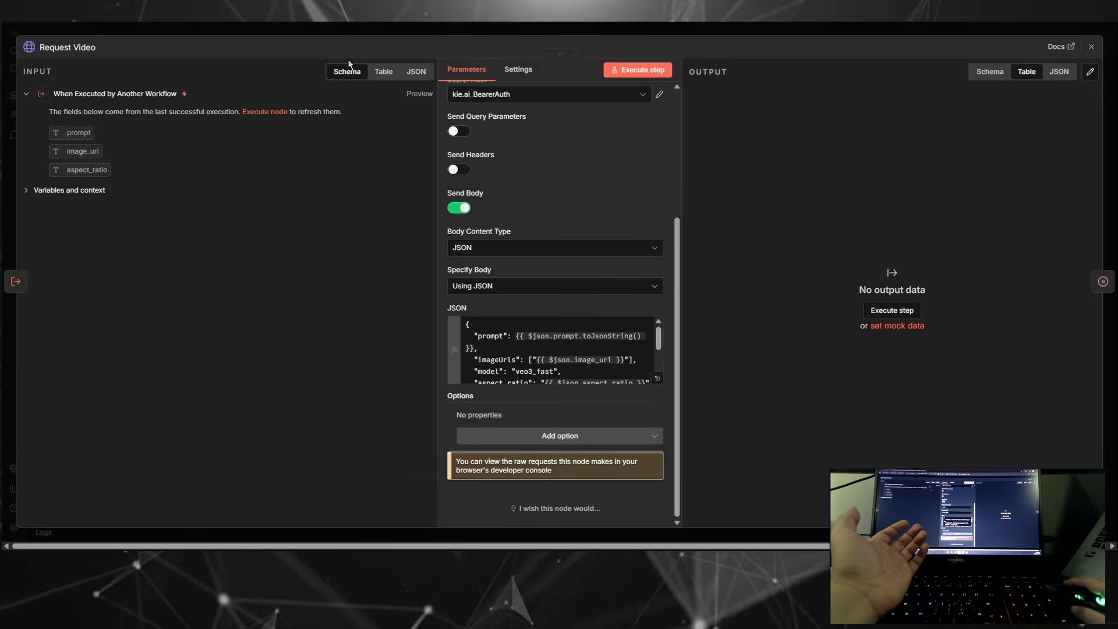
pyautogui.click(345, 27)
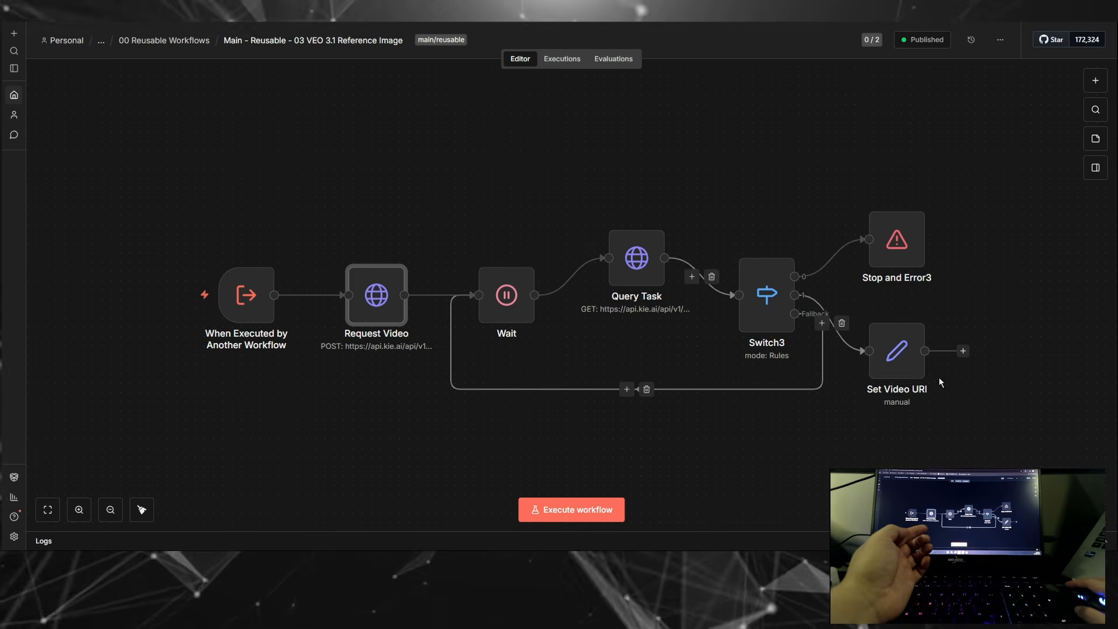
pyautogui.doubleClick(628, 266)
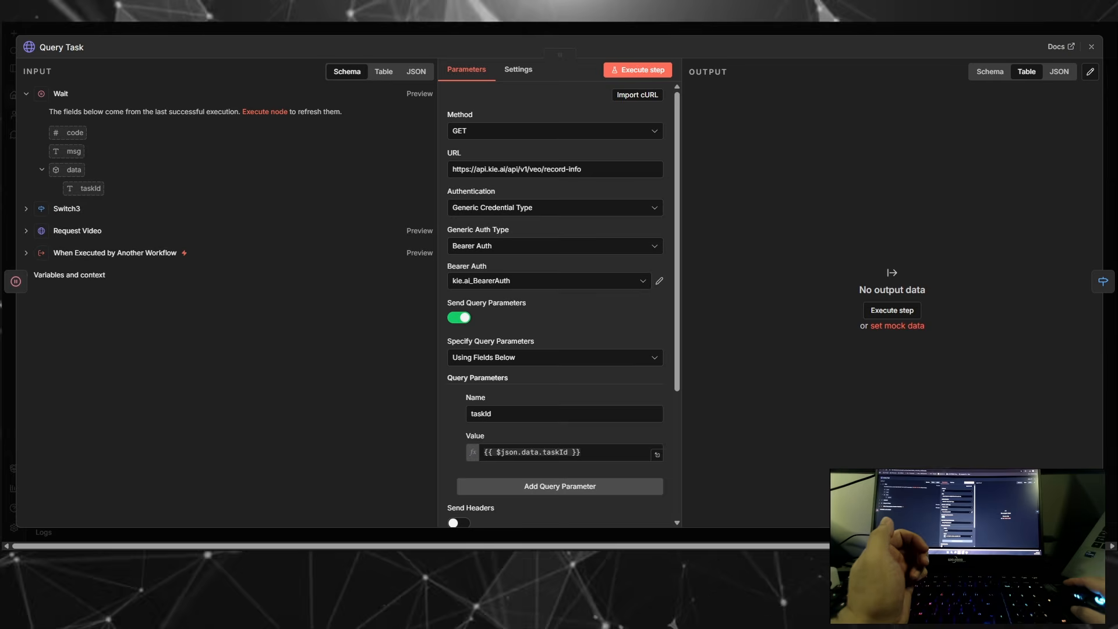
# Step: Open the Get Veo3.1 Video Details documentation and compare it with the Query Task node's request settings and taskId query parameter
pyautogui.hotkey('ctrl', 'Tab')
pyautogui.scroll(-2, 355, 274)
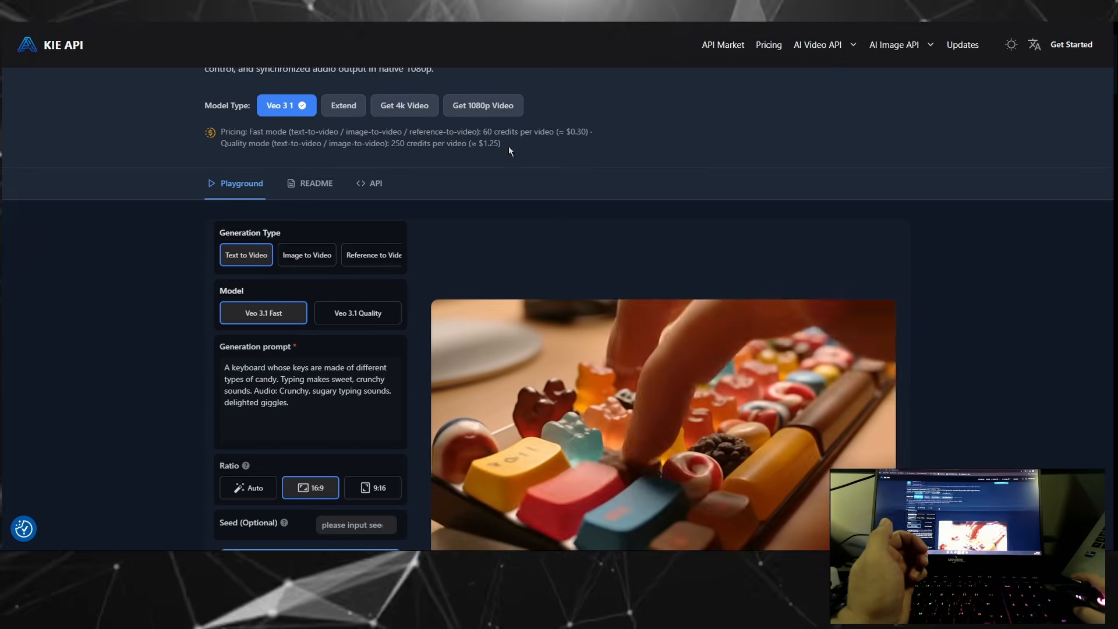
pyautogui.hotkey('ctrl', 'Tab')
pyautogui.scroll(-2, 198, 353)
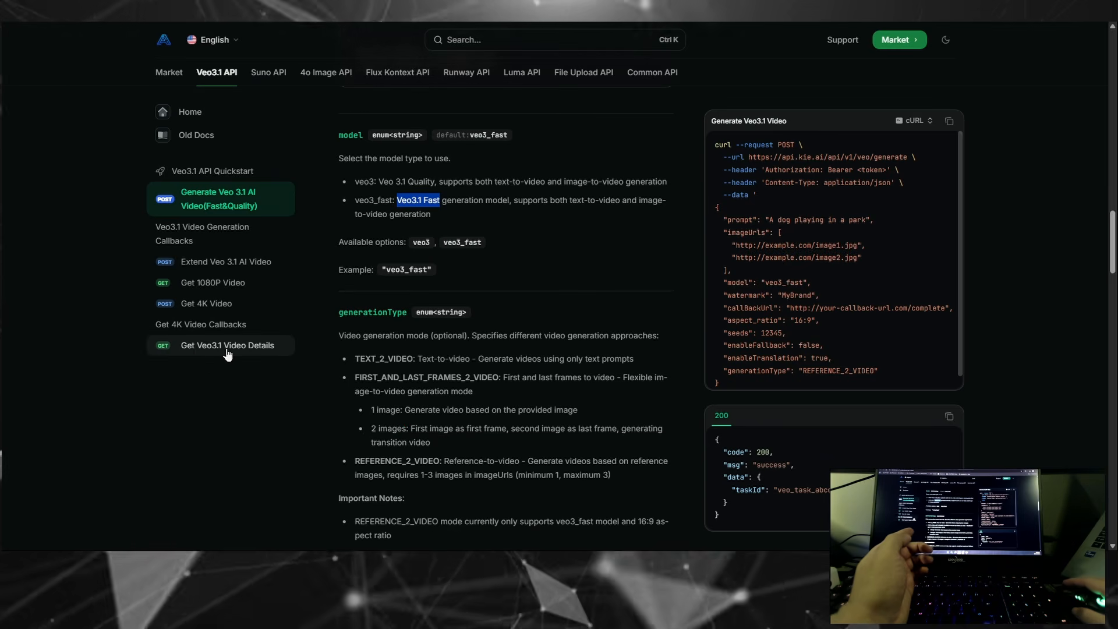
pyautogui.click(198, 350)
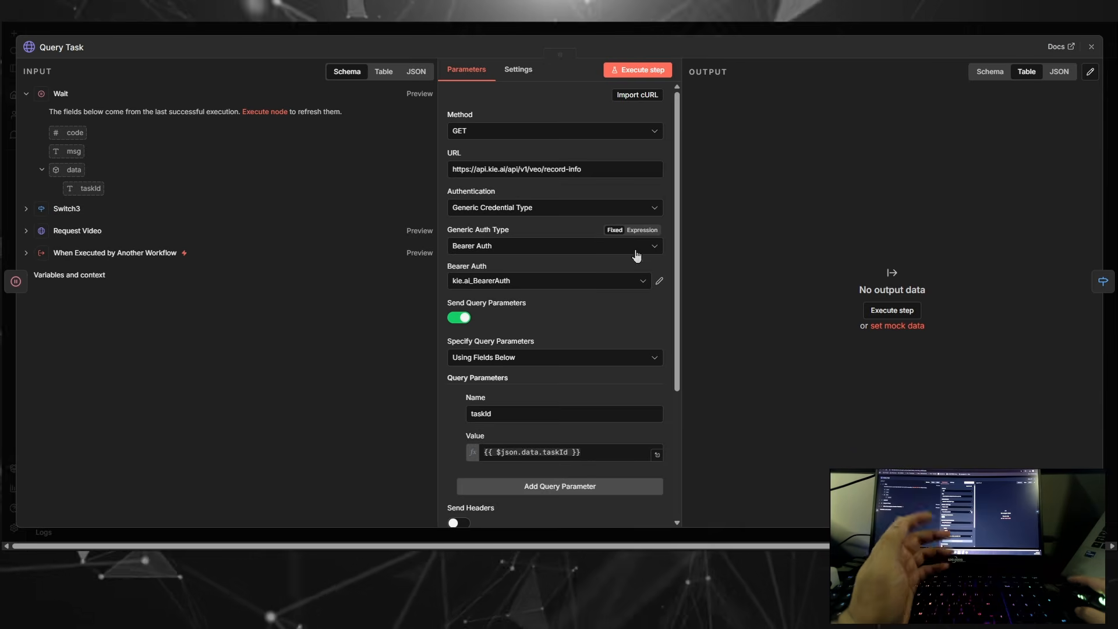
pyautogui.scroll(-3, 581, 283)
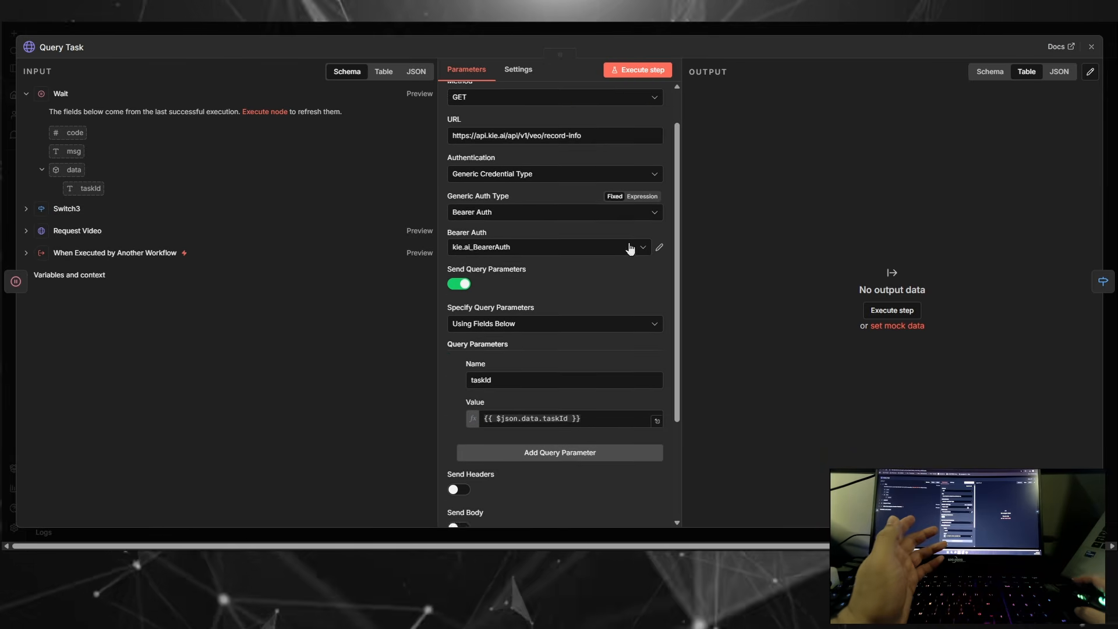
pyautogui.moveTo(590, 282); pyautogui.dragTo(446, 276)
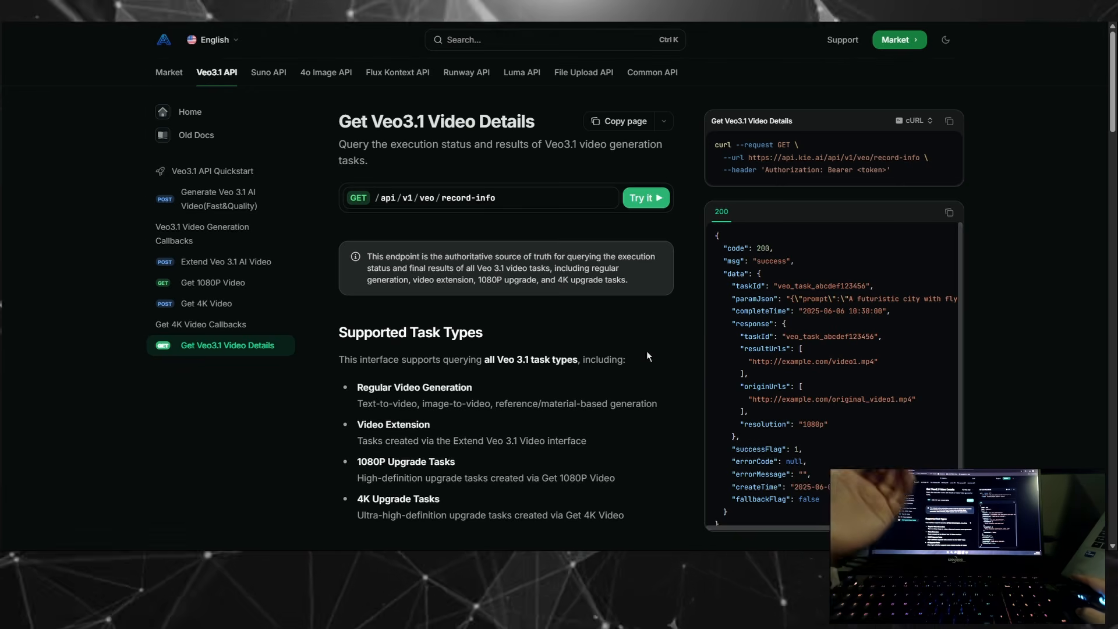
# Step: Examine the successFlag status descriptions on the Get Veo3.1 Video Details documentation page
pyautogui.scroll(-3, 637, 341)
pyautogui.scroll(-8, 637, 341)
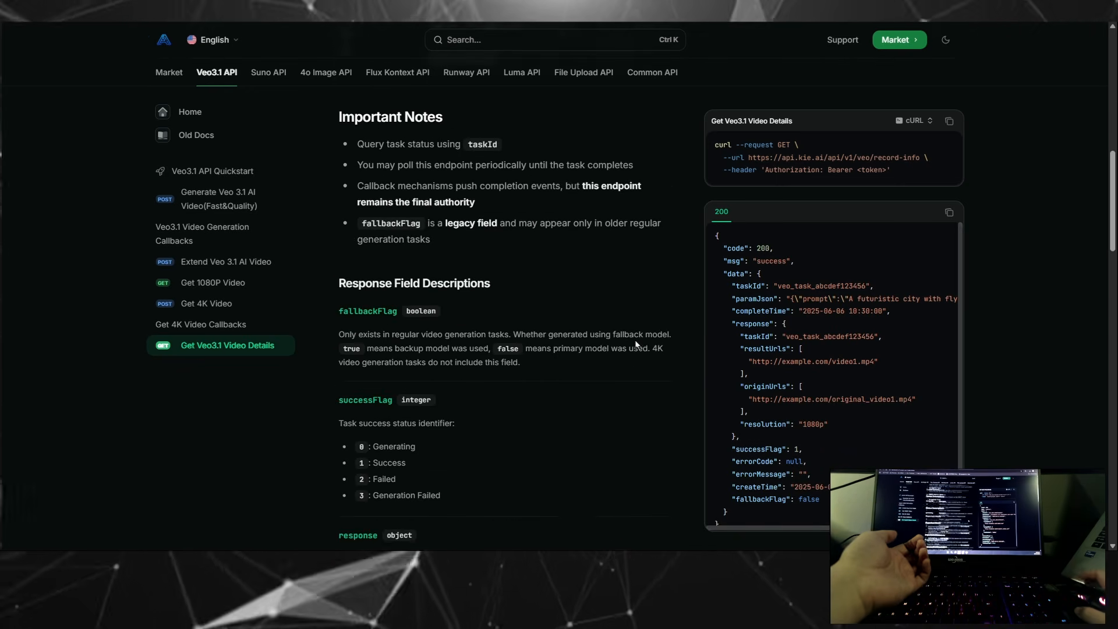
pyautogui.scroll(6, 631, 340)
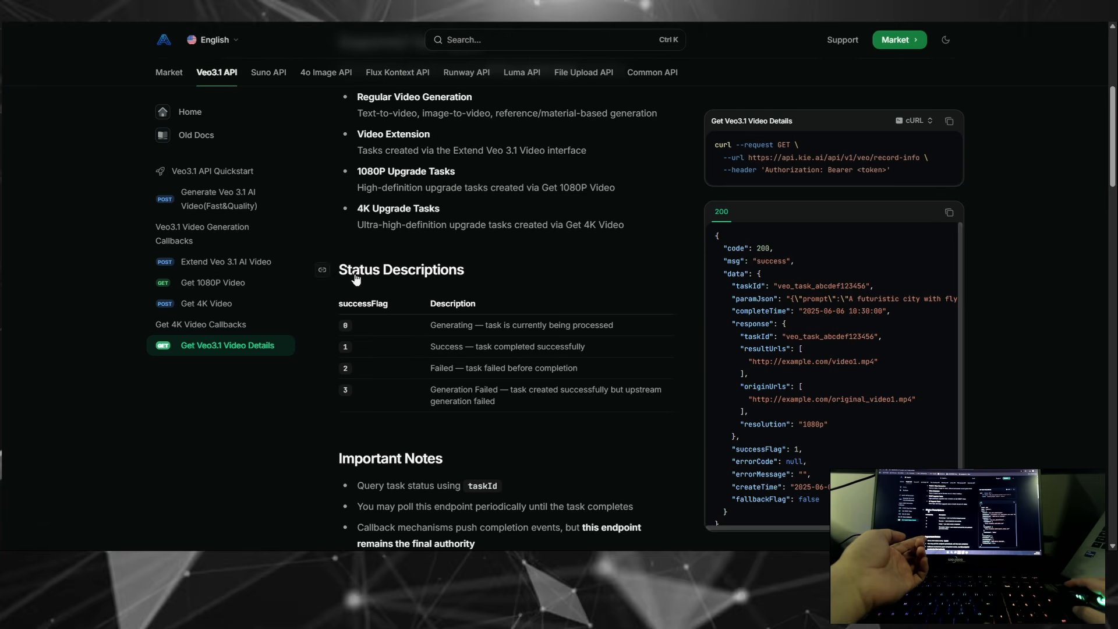
pyautogui.doubleClick(355, 308)
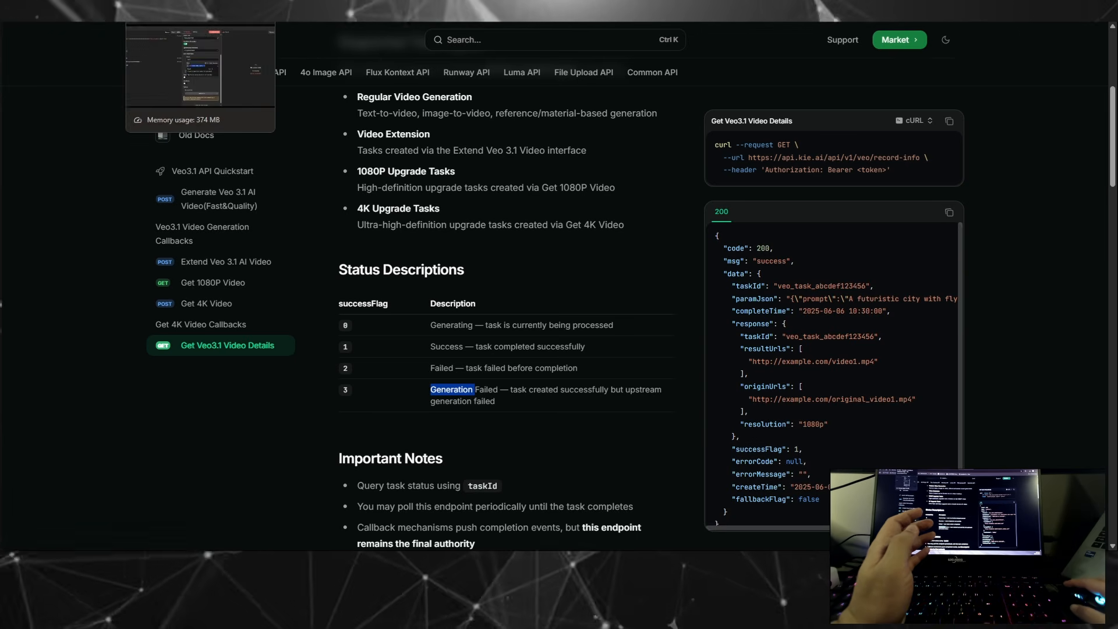
# Step: Return to n8n, close the Query Task node, and open the Switch3 node to inspect its successFlag routing rules
pyautogui.click(187, 10)
pyautogui.click(404, 31)
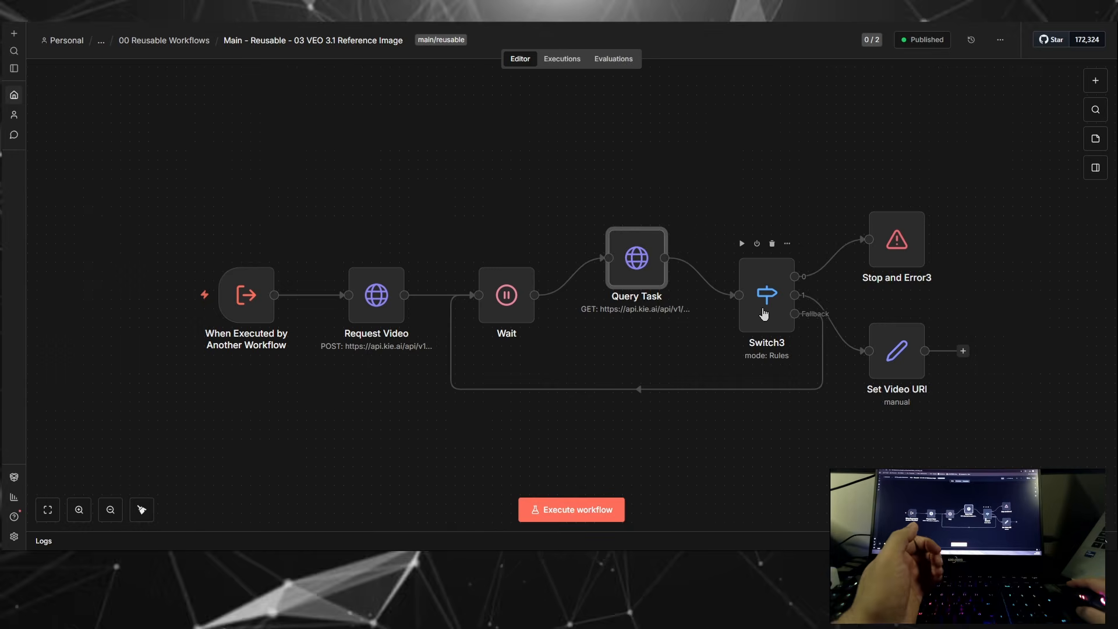
pyautogui.doubleClick(763, 313)
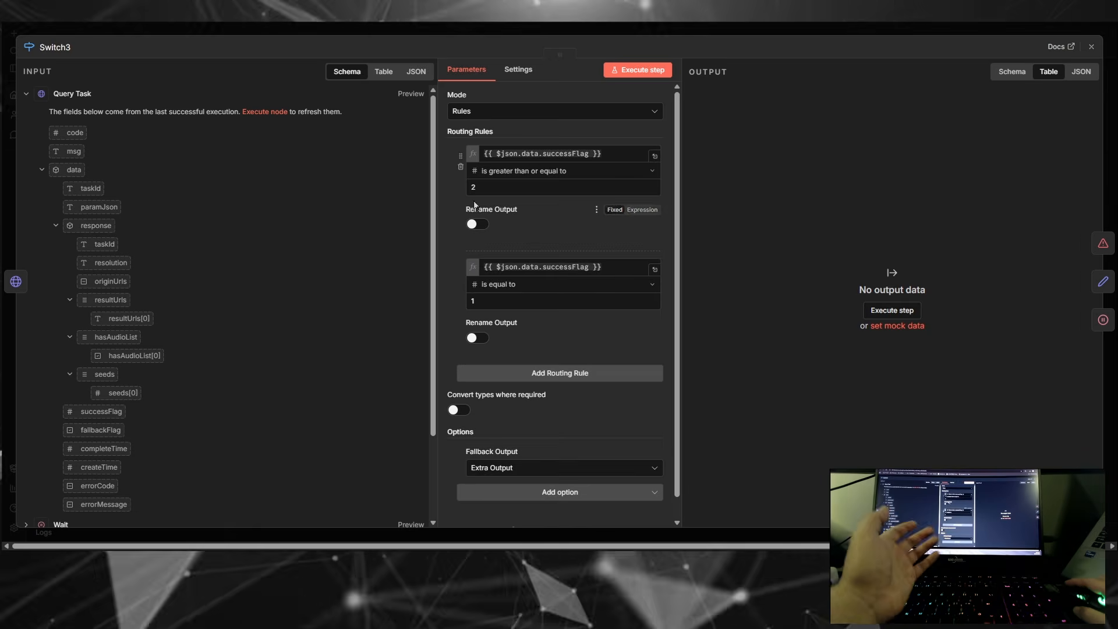
# Step: Compare the Switch3 node's successFlag routing rules with its output connections on the canvas, and close the node
pyautogui.click(564, 153)
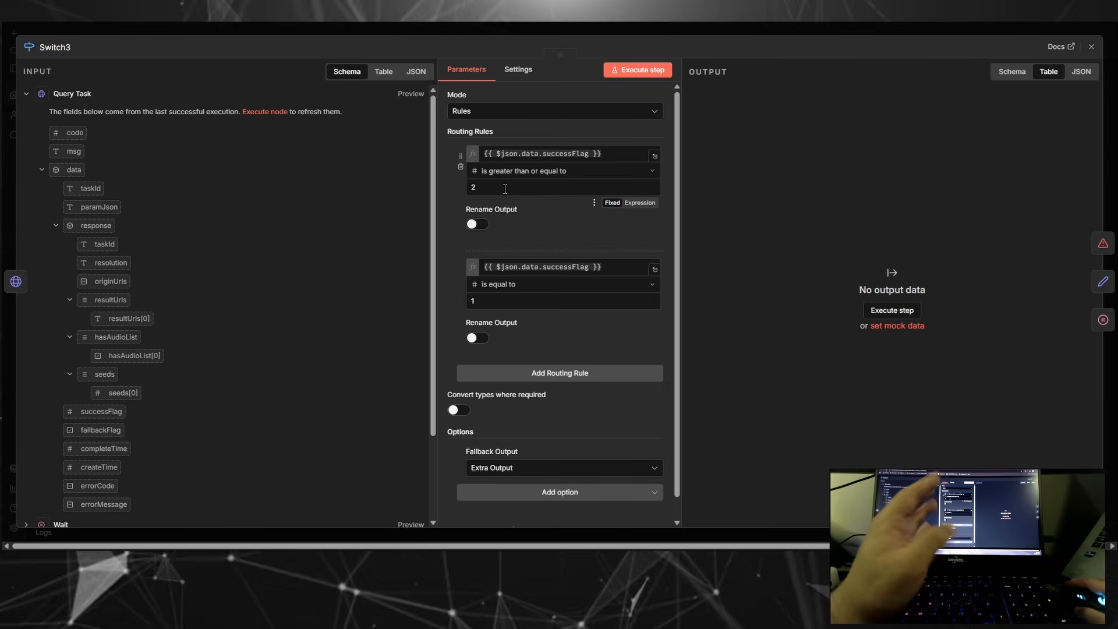
pyautogui.click(343, 33)
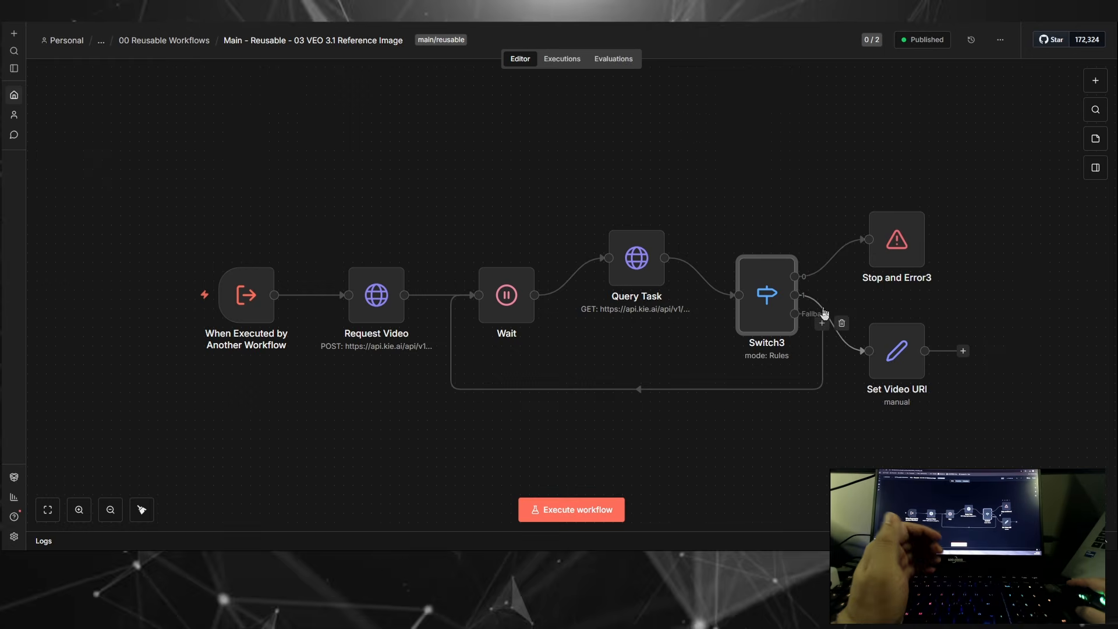
pyautogui.doubleClick(755, 316)
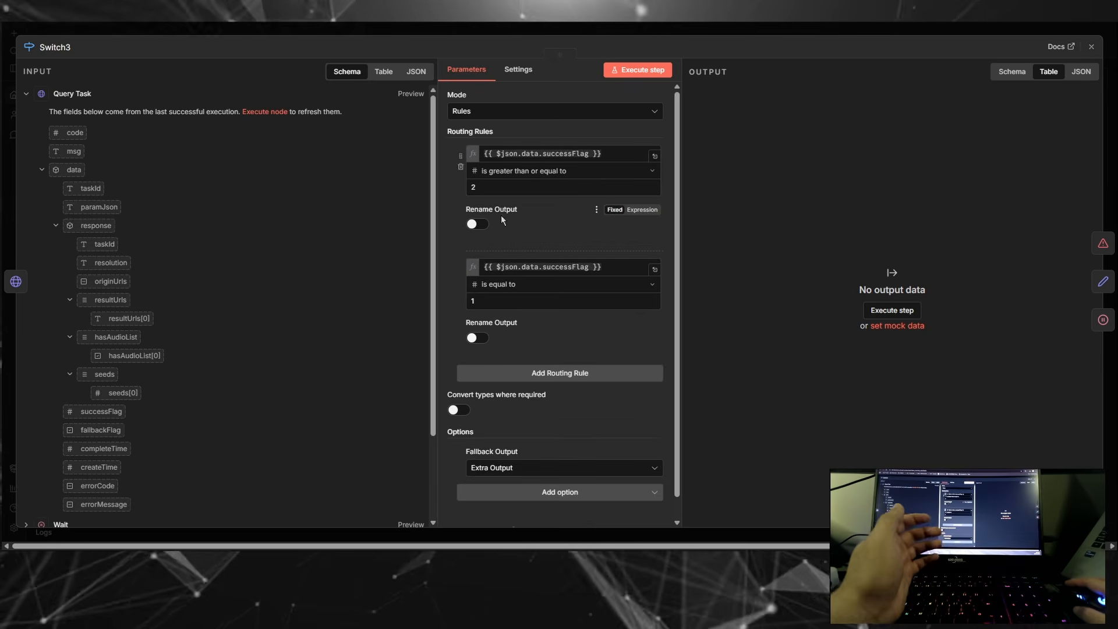
pyautogui.moveTo(483, 301); pyautogui.dragTo(456, 300)
pyautogui.click(453, 303)
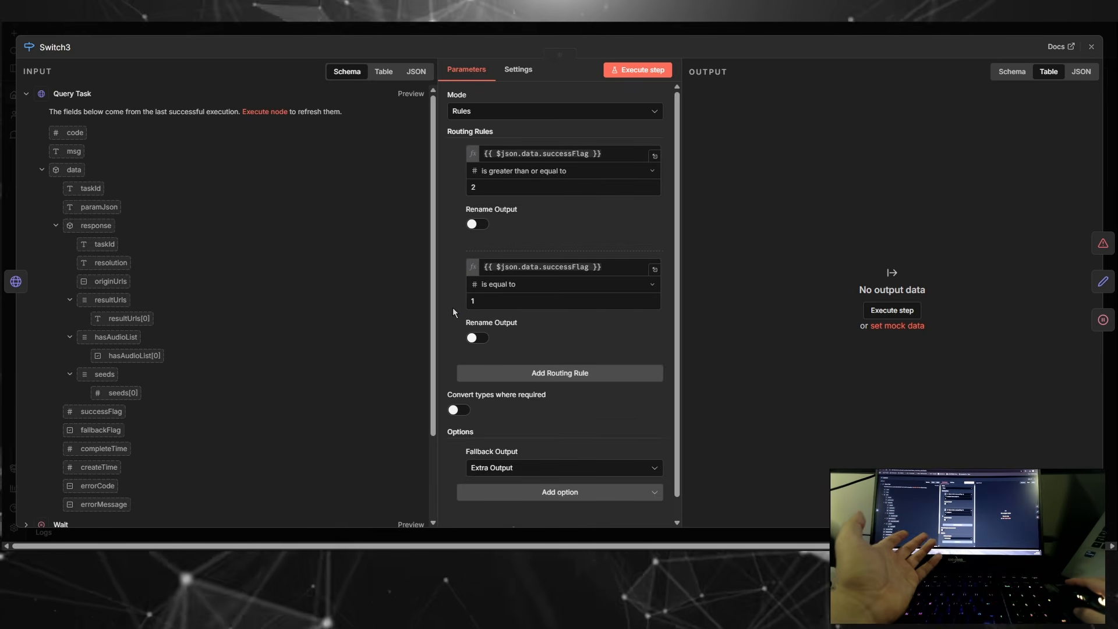
pyautogui.click(472, 32)
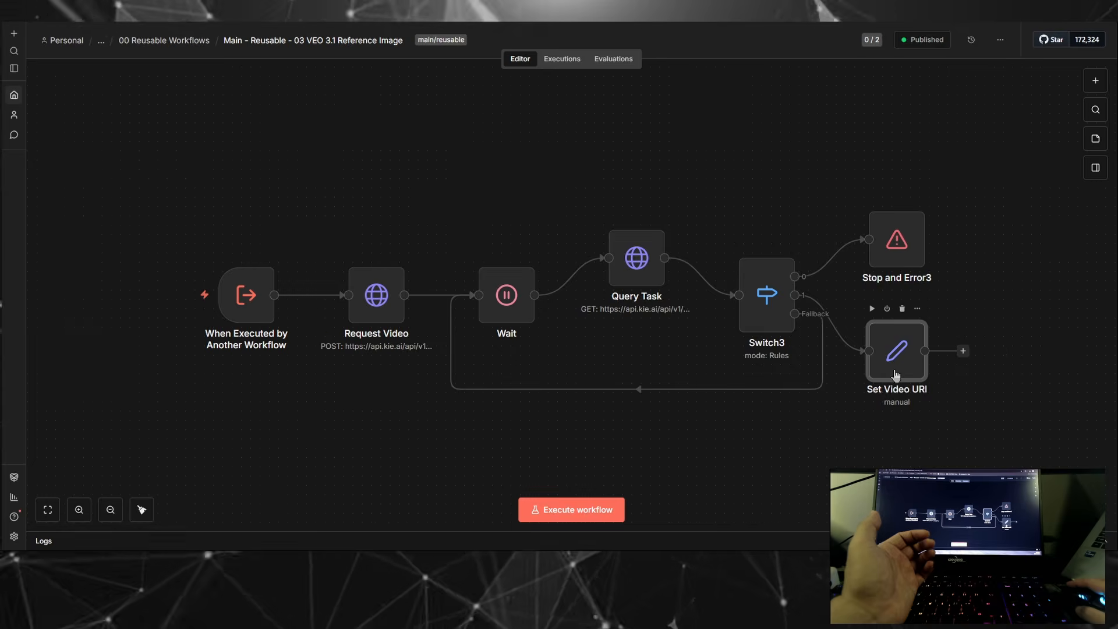
# Step: Inspect the Set Video URI node's video_url mapping, recheck Switch3's routing rules, and return to the canvas
pyautogui.doubleClick(892, 366)
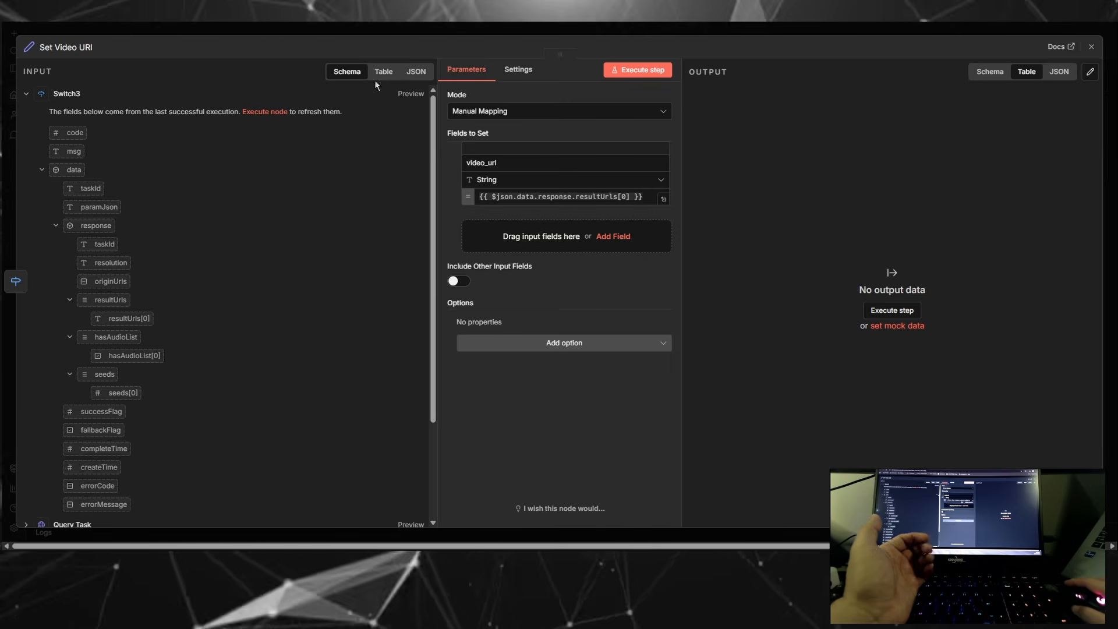
pyautogui.click(364, 29)
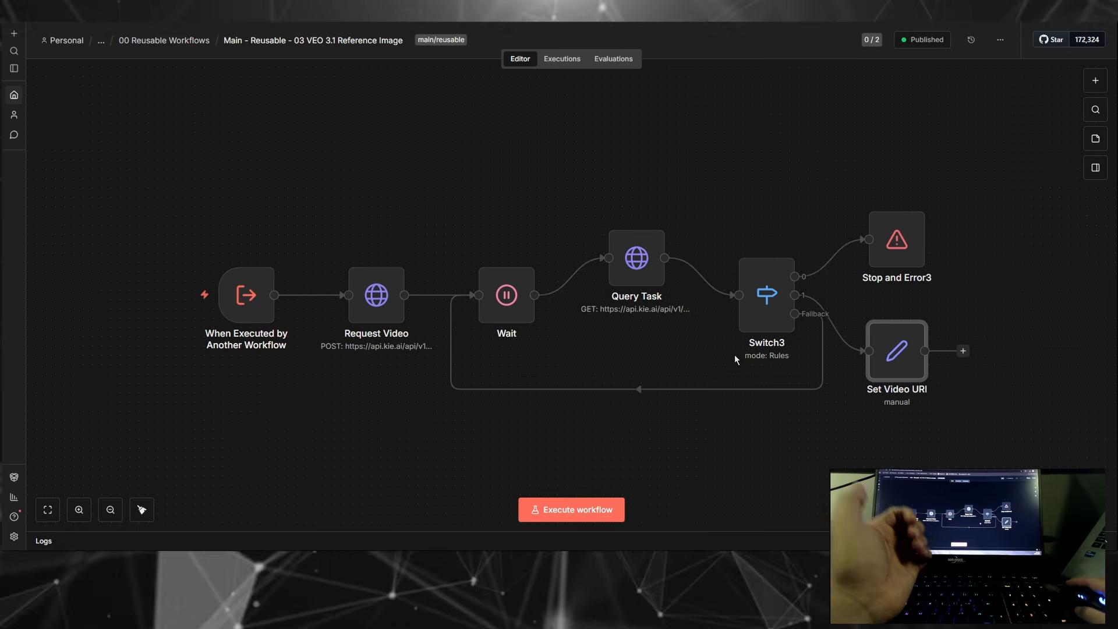
pyautogui.doubleClick(751, 295)
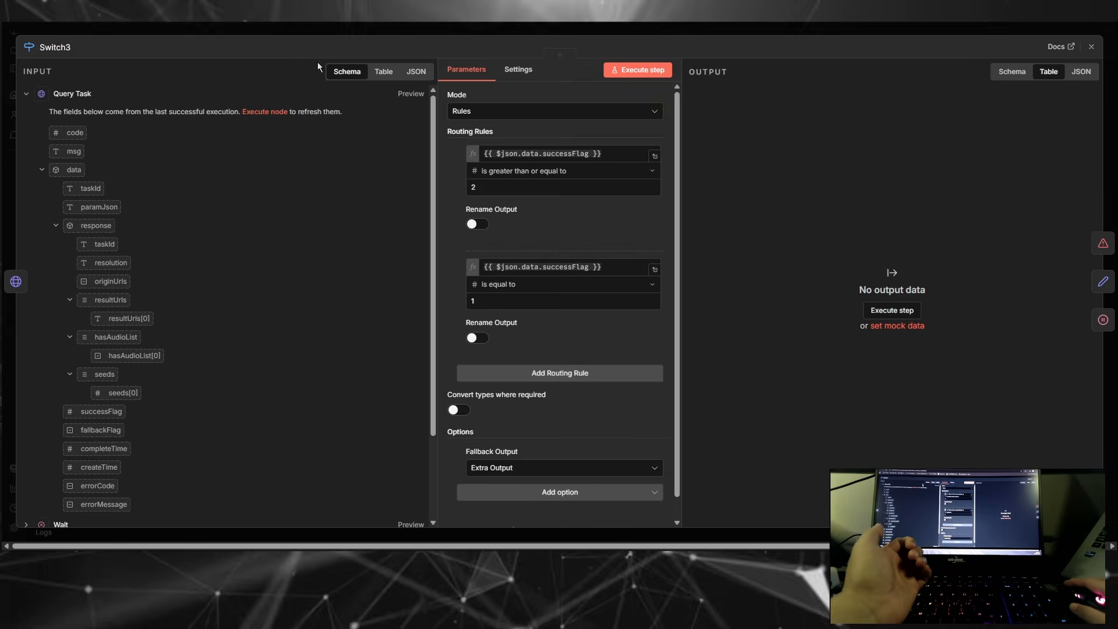
pyautogui.click(331, 36)
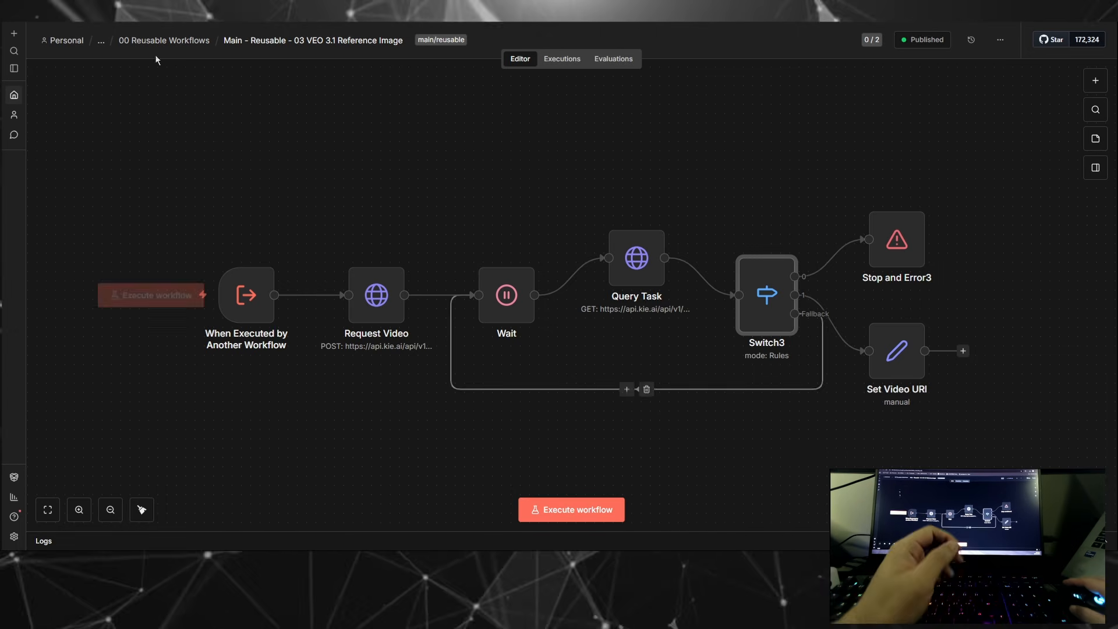
# Step: Return to the Talking Product Shorts workflow, leave Gen Video, and inspect the image_url and video_url fields in the Get Links node
pyautogui.click(157, 3)
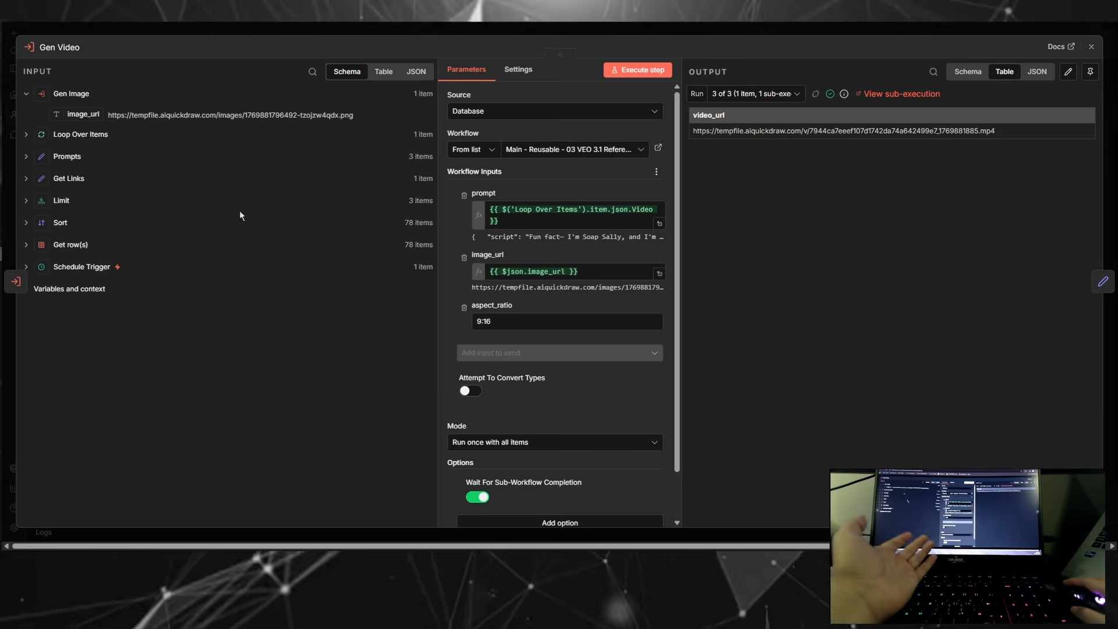
pyautogui.click(260, 28)
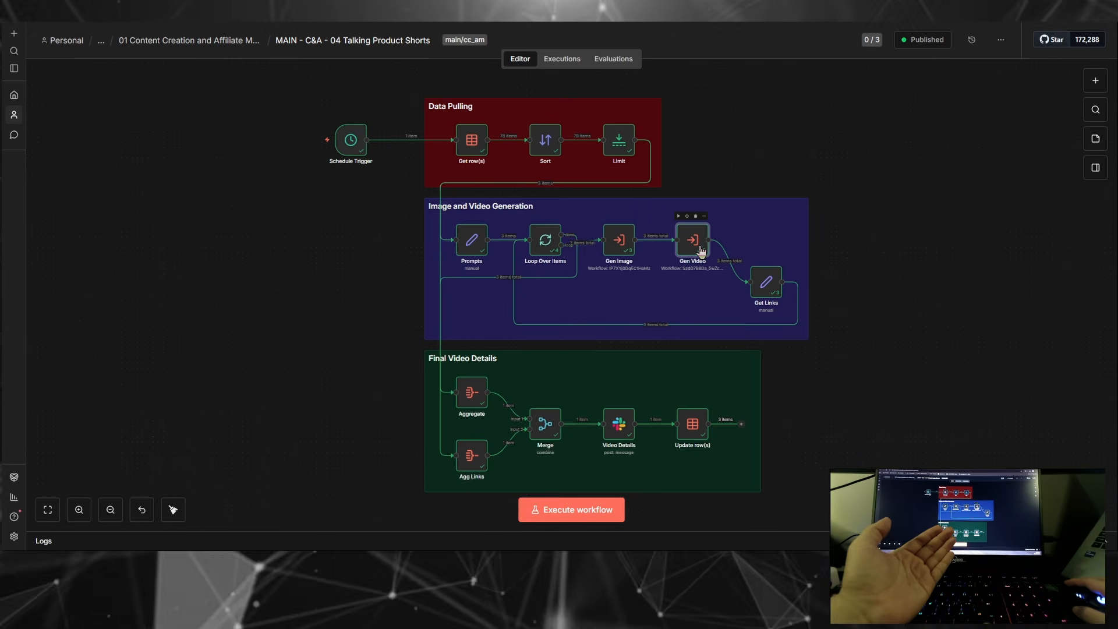
pyautogui.doubleClick(765, 286)
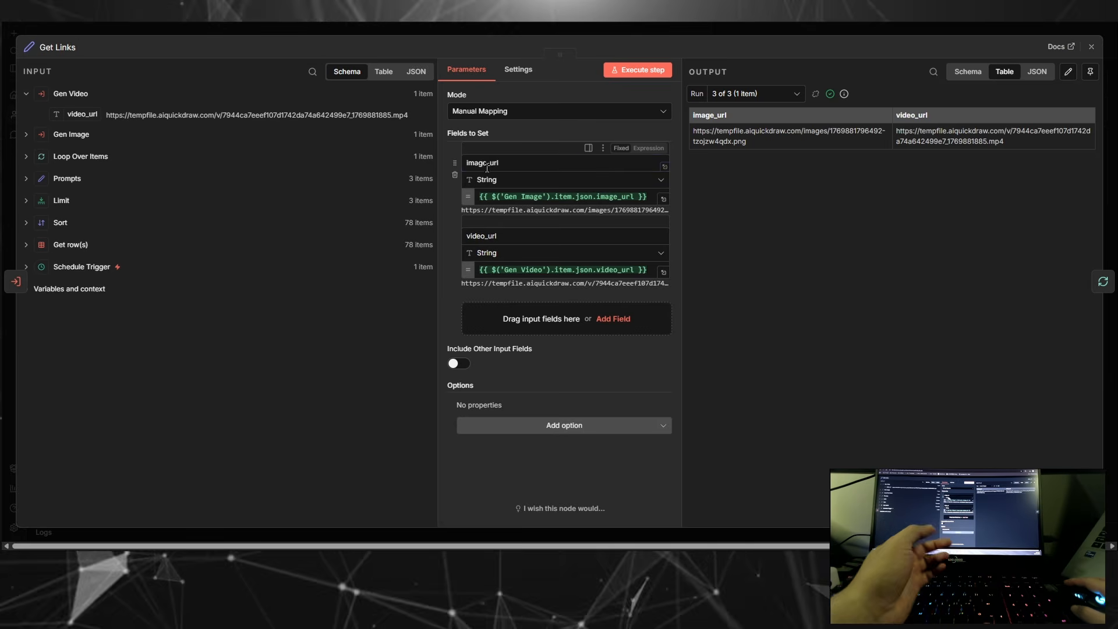
pyautogui.doubleClick(490, 235)
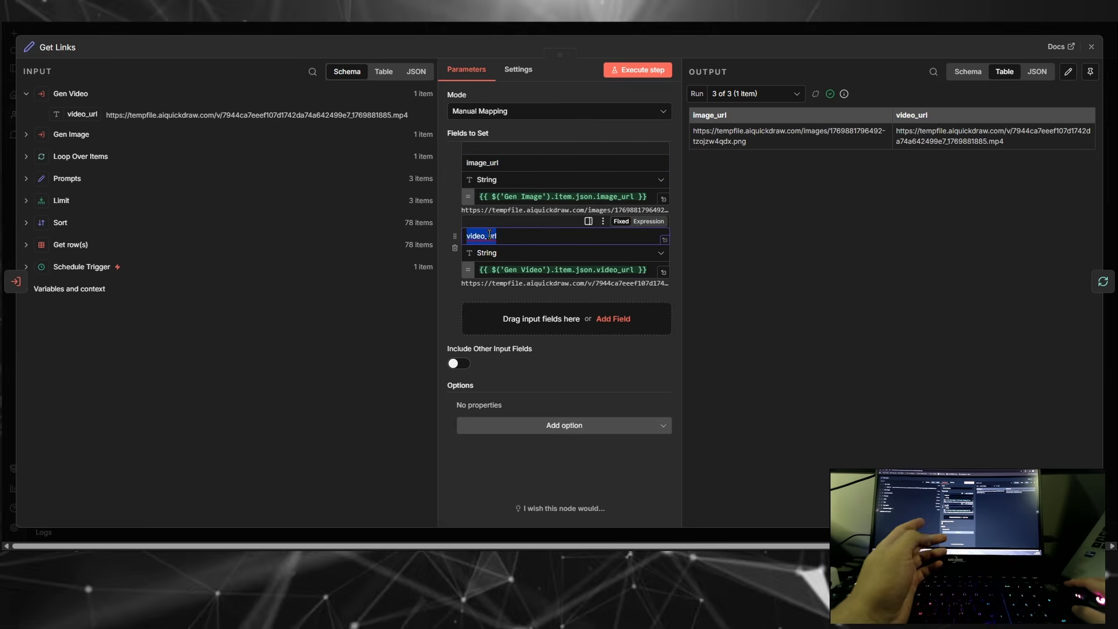
pyautogui.press('Escape')
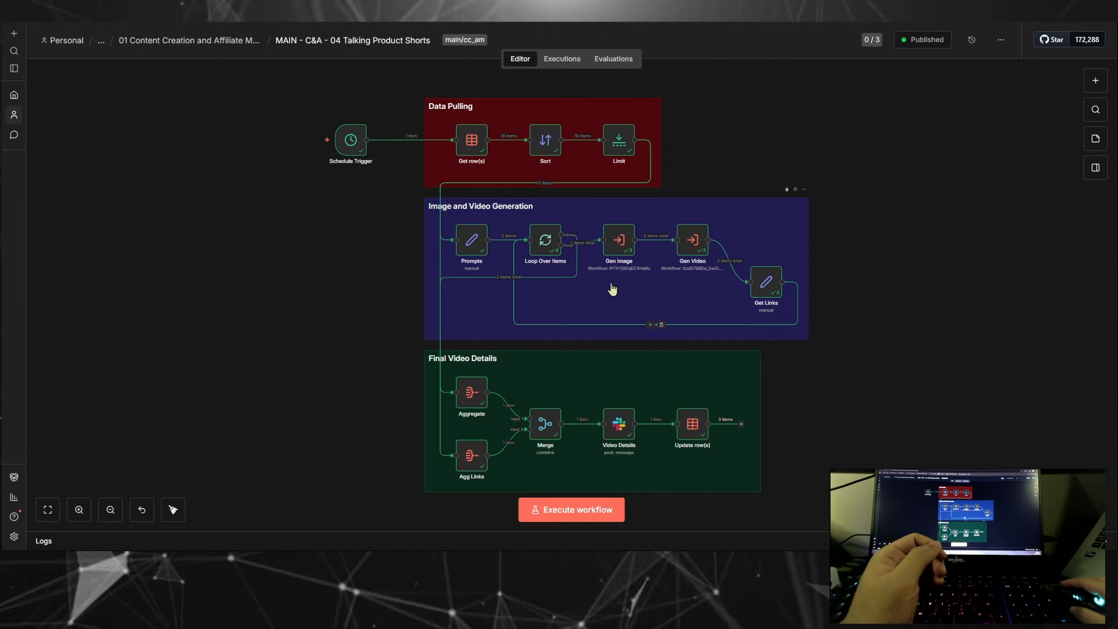
# Step: Open the Loop Over Items node and select the first video_url in its Done Branch output for copying
pyautogui.doubleClick(542, 244)
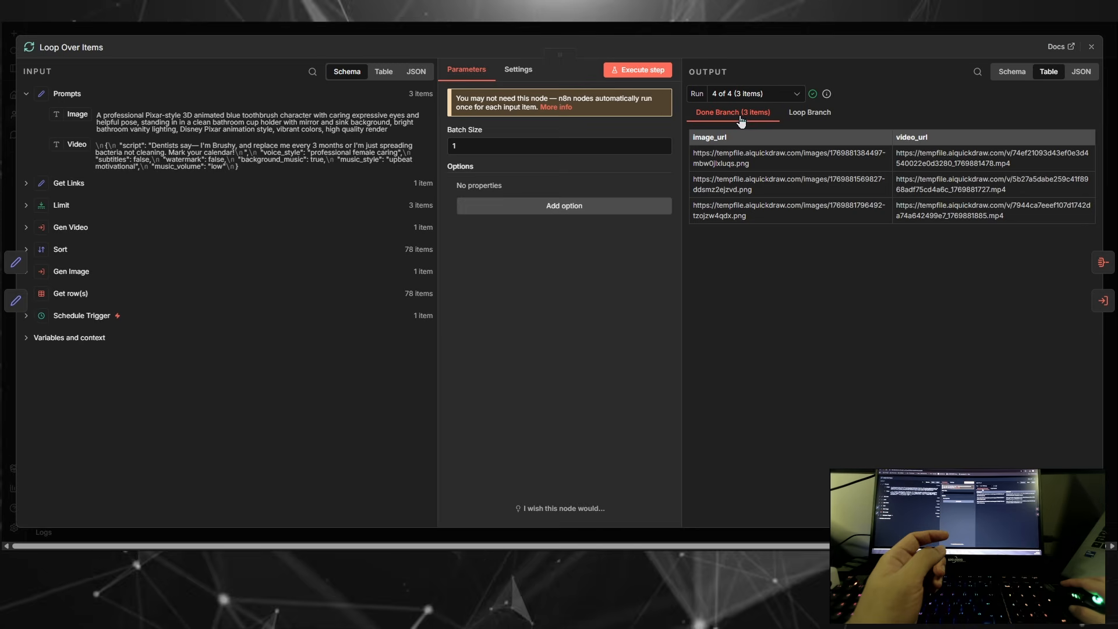
pyautogui.tripleClick(741, 165)
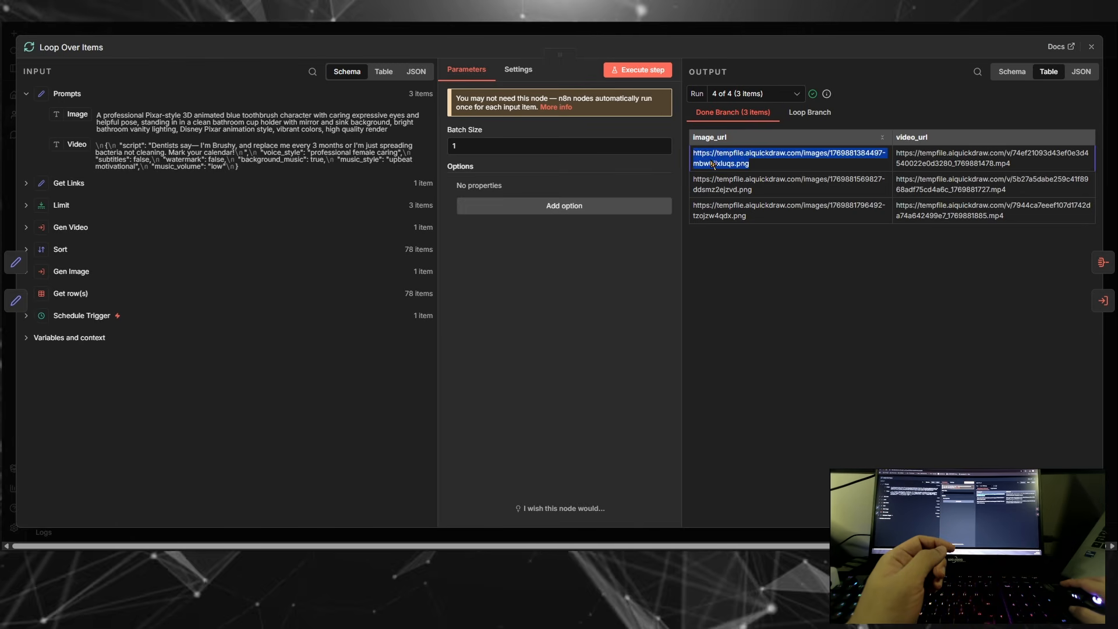
pyautogui.click(1014, 167)
pyautogui.moveTo(1015, 171); pyautogui.dragTo(895, 157)
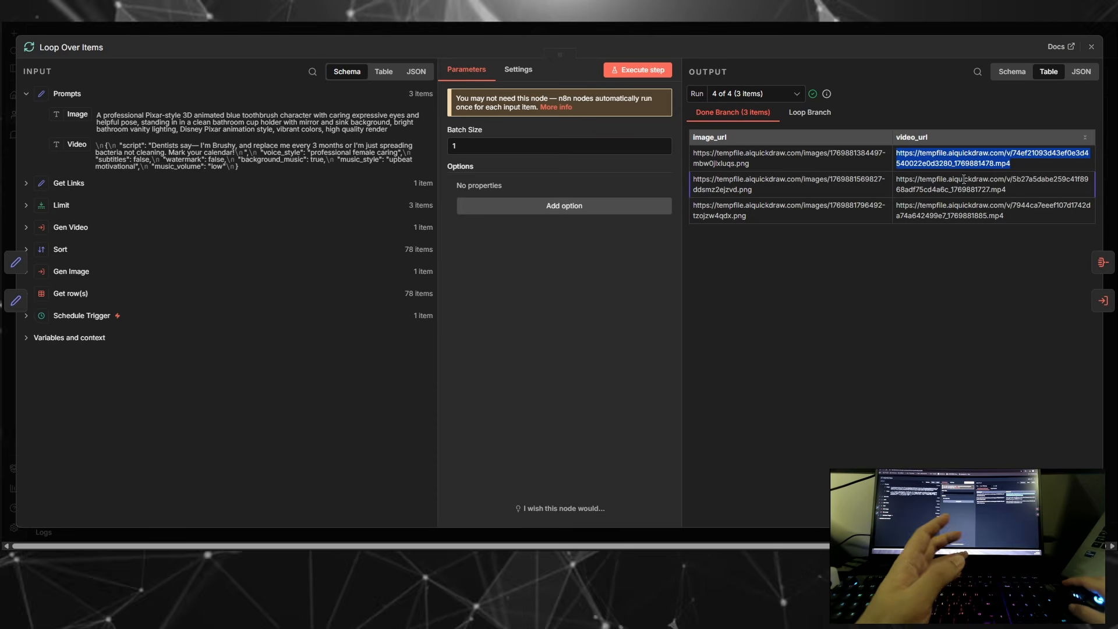
# Step: Download the first generated video from its copied URL in a new browser tab, play it, and return to the n8n canvas
pyautogui.click(862, 13)
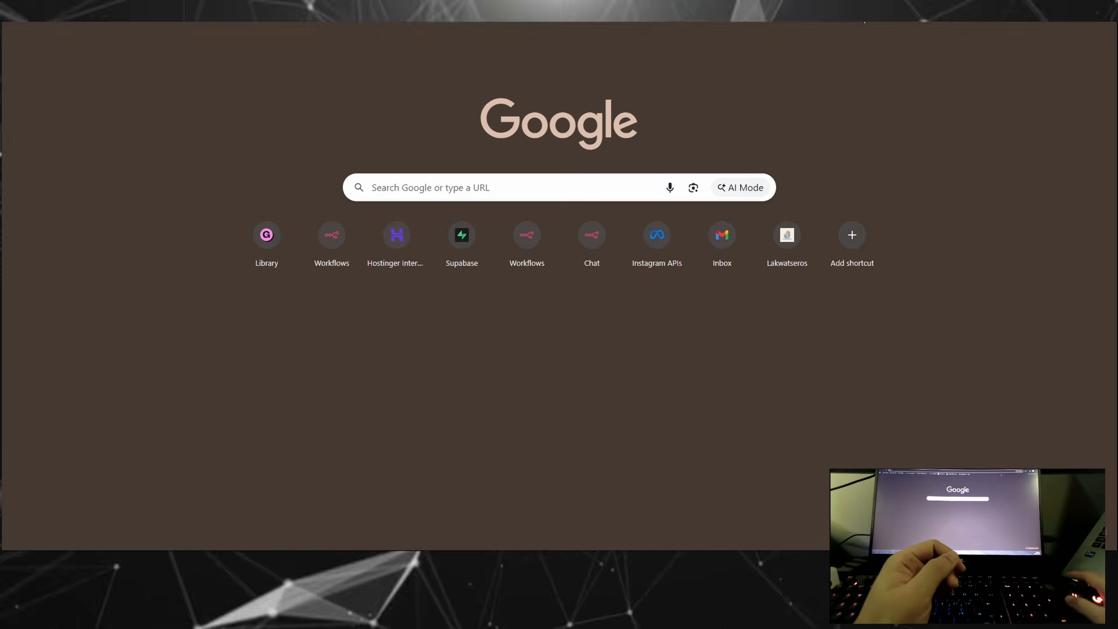
pyautogui.hotkey('ctrl', 'v')
pyautogui.press('Return')
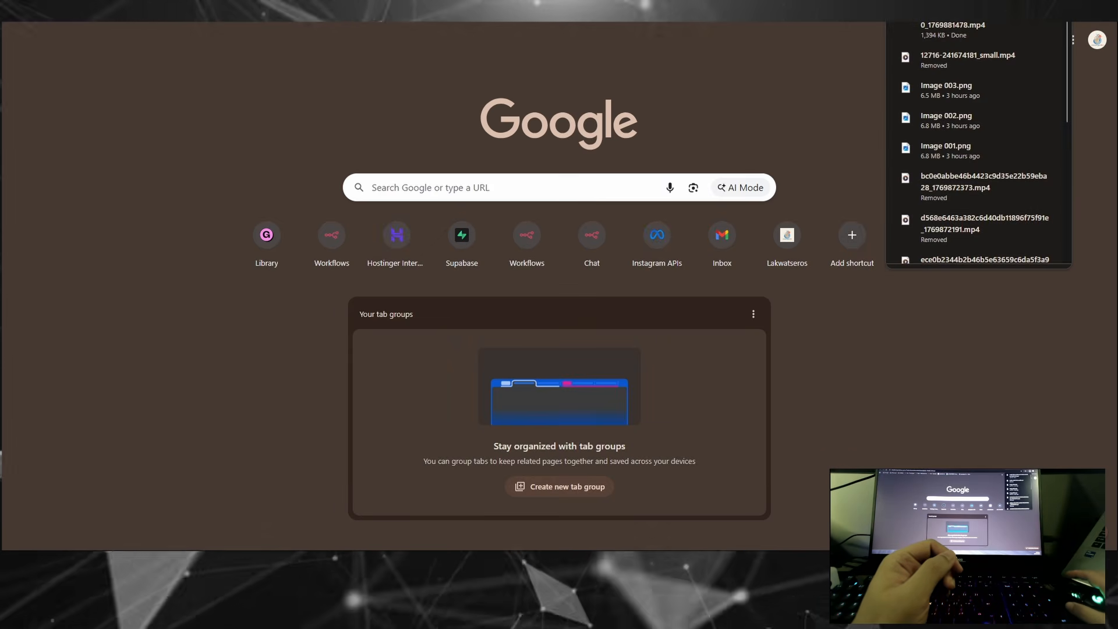
pyautogui.click(955, 31)
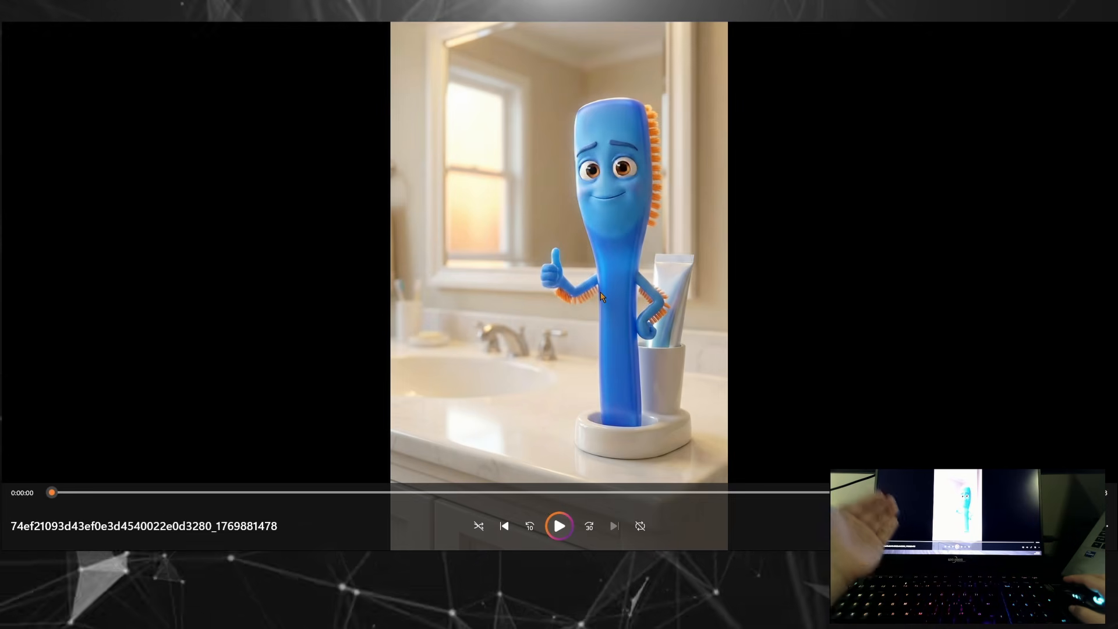
pyautogui.click(559, 527)
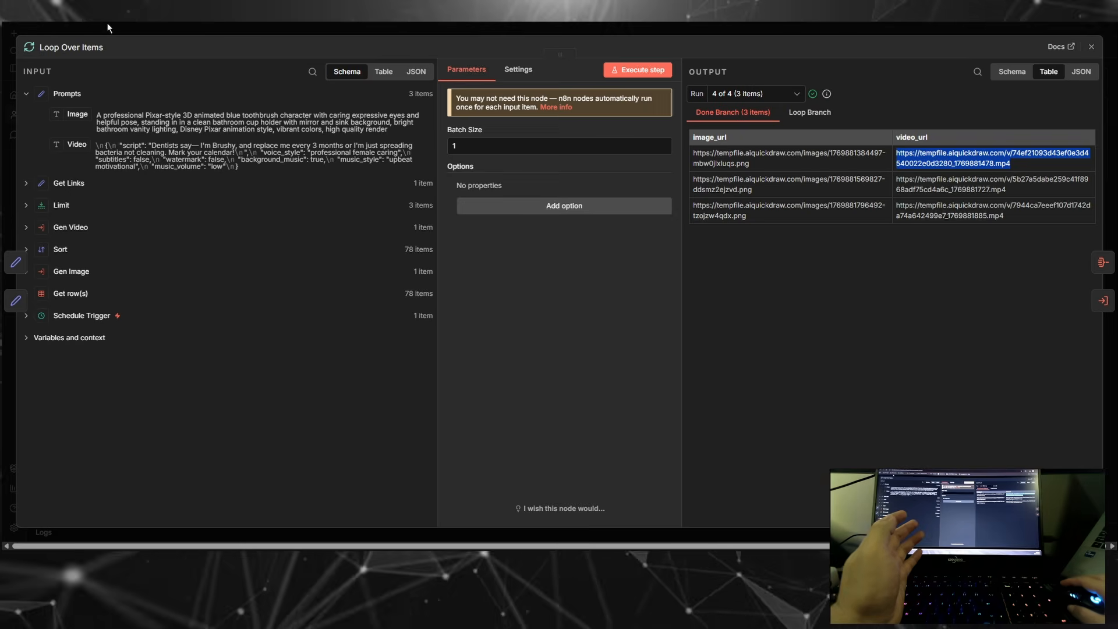
pyautogui.click(107, 23)
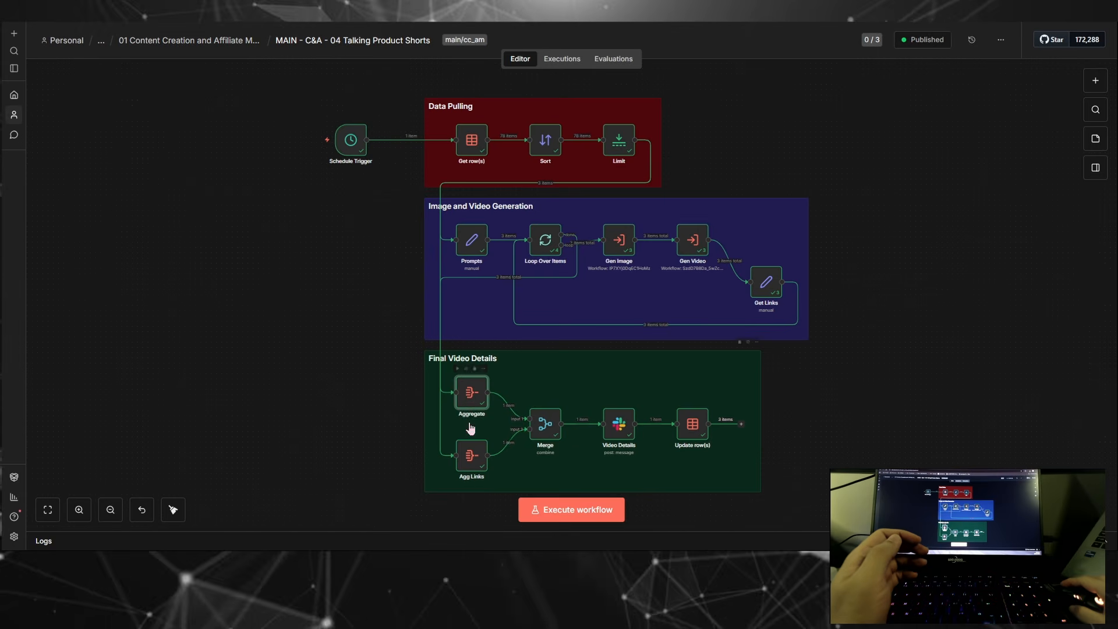
# Step: Inspect the Aggregate node's data list and the Agg Links node's links list, closing each node after viewing
pyautogui.doubleClick(469, 401)
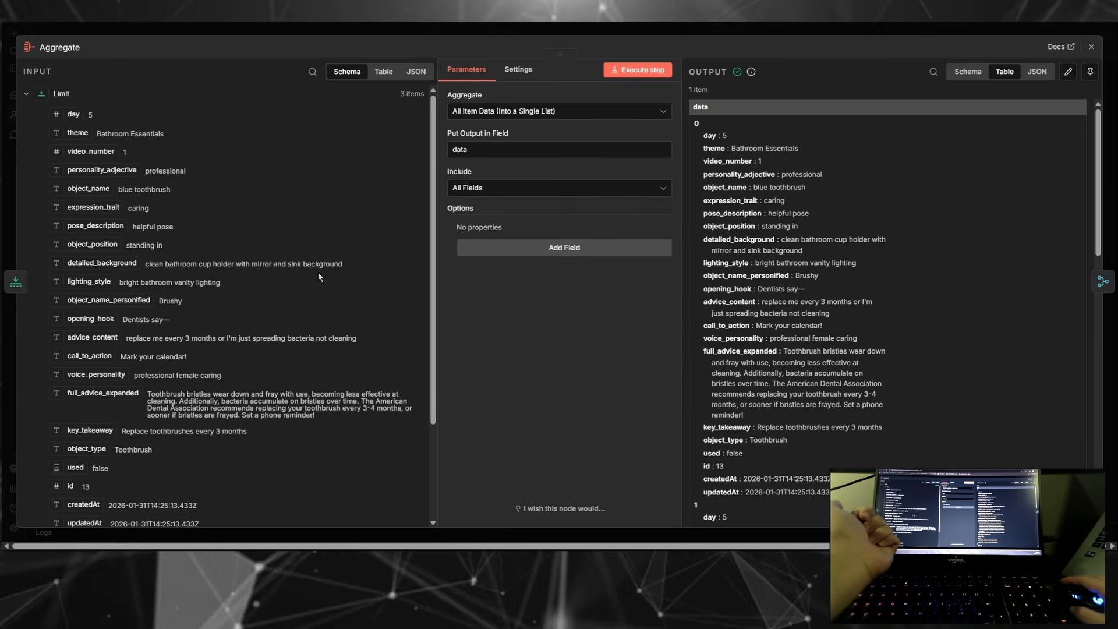
pyautogui.click(327, 23)
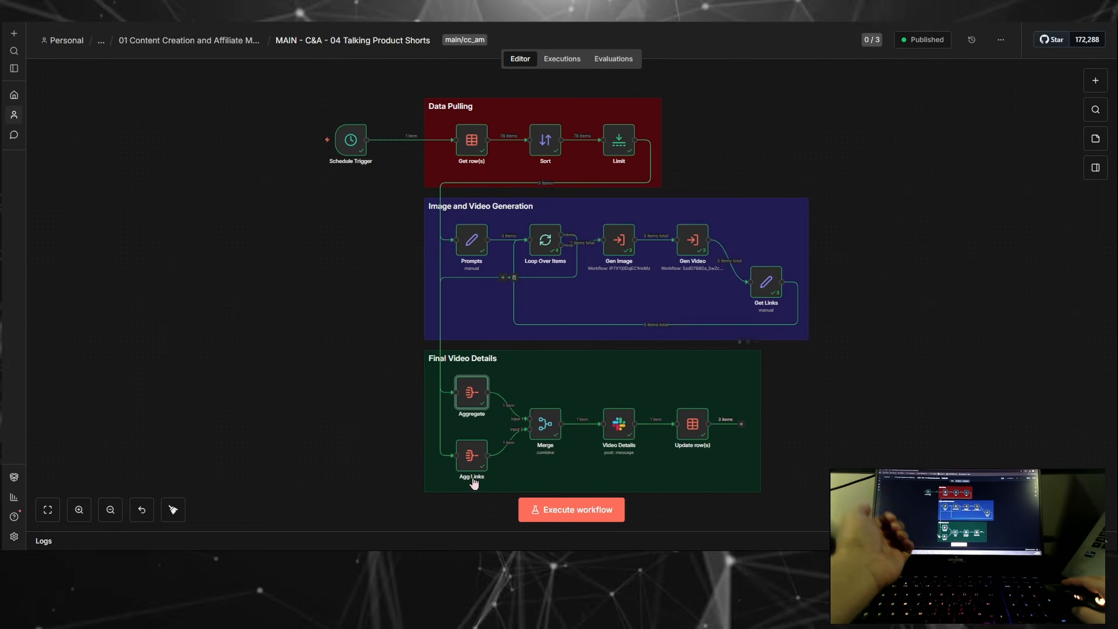
pyautogui.doubleClick(471, 460)
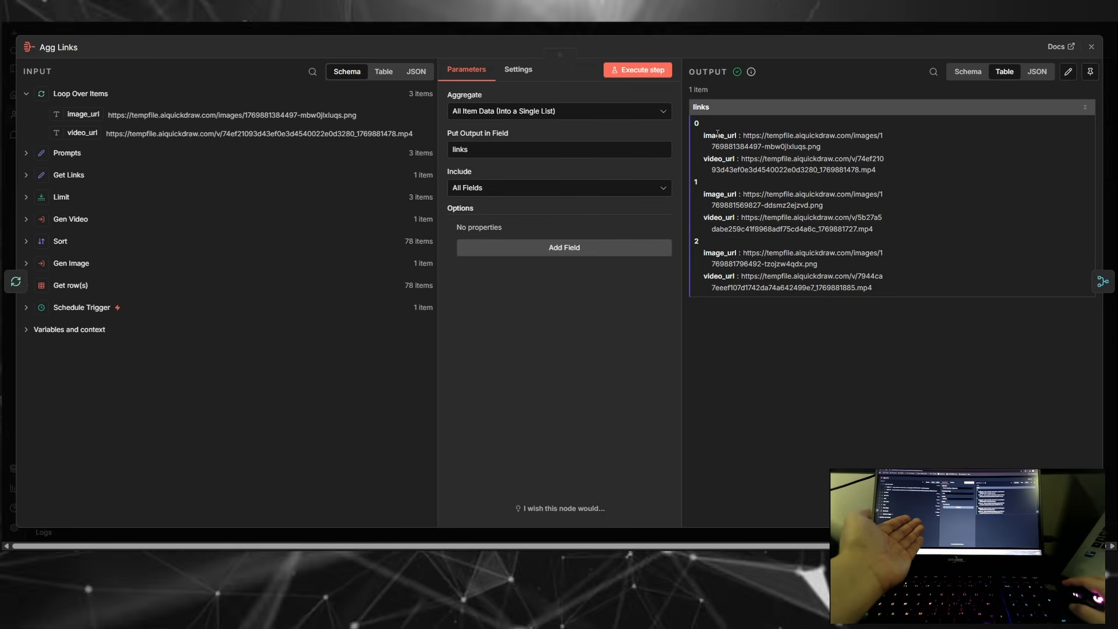
pyautogui.doubleClick(719, 159)
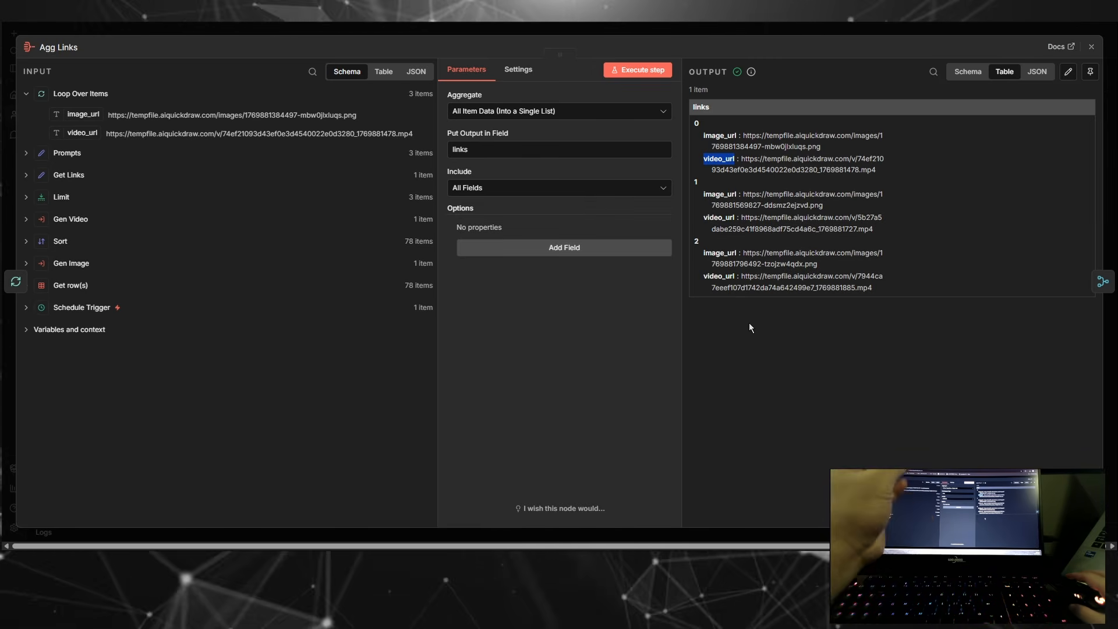
pyautogui.click(581, 26)
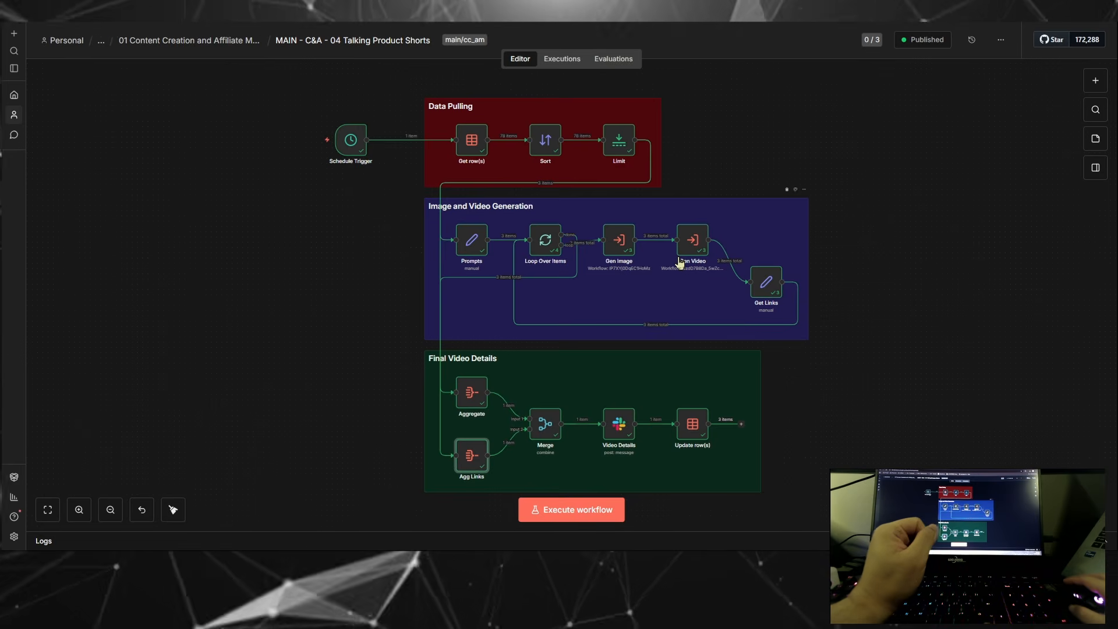
# Step: Review the Merge node's combined output as a schema, collapsing data[0] to data[2] to examine the links entries, and close the node
pyautogui.click(545, 437)
pyautogui.doubleClick(544, 435)
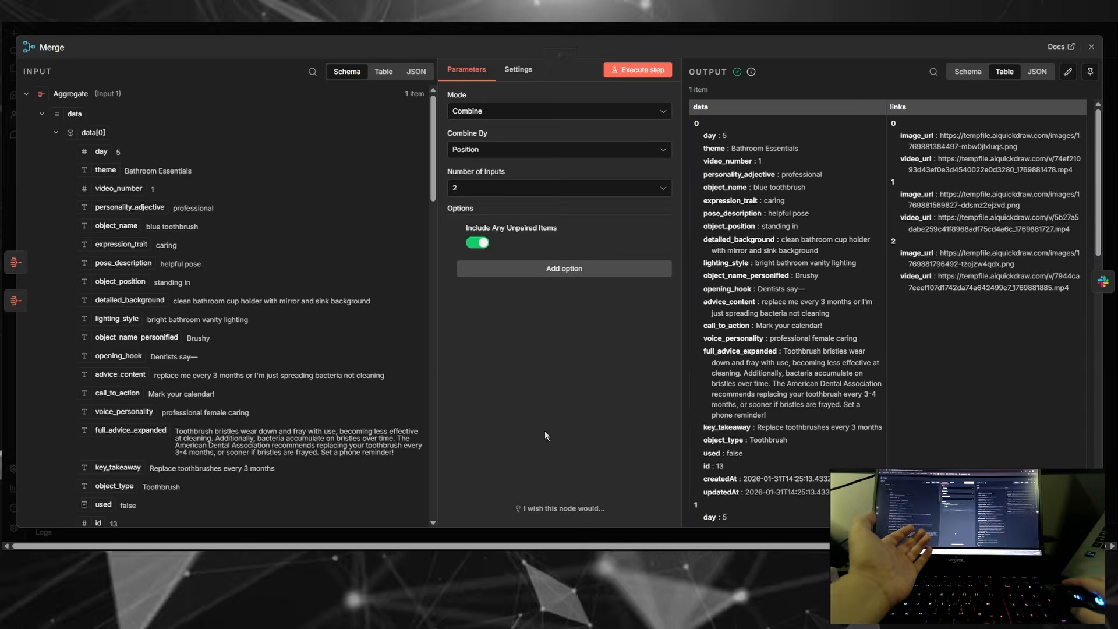
pyautogui.scroll(-5, 969, 101)
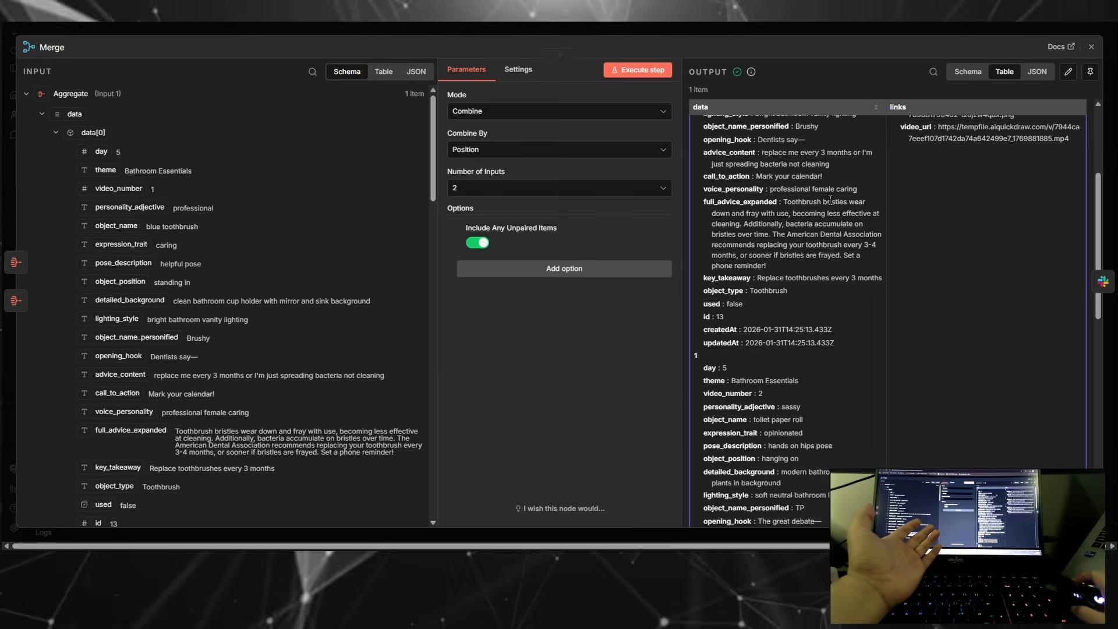
pyautogui.click(966, 71)
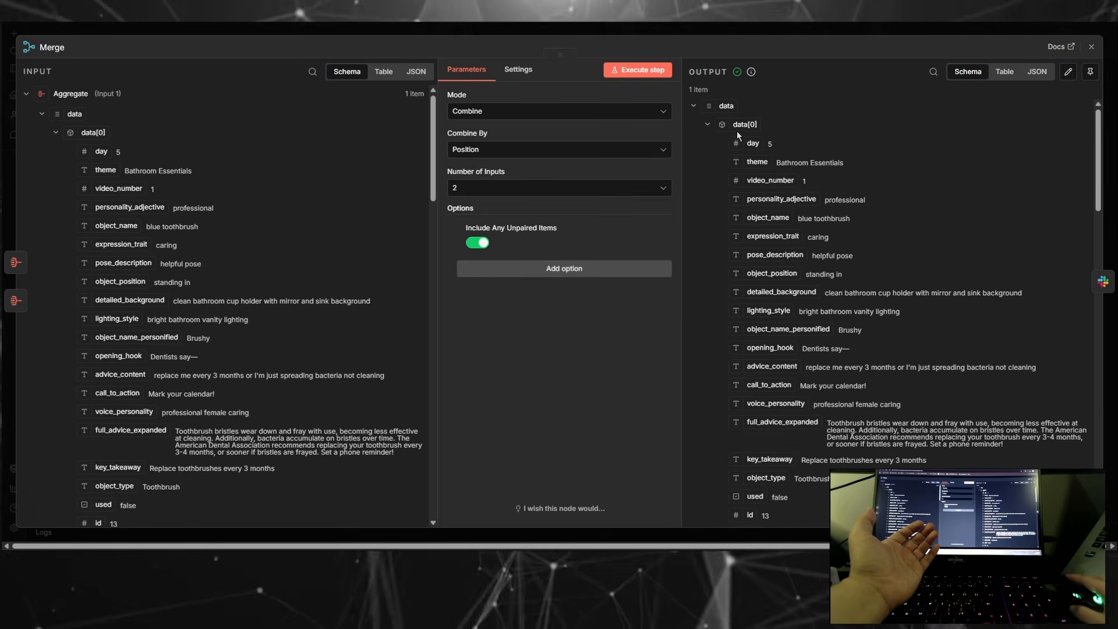
pyautogui.click(708, 124)
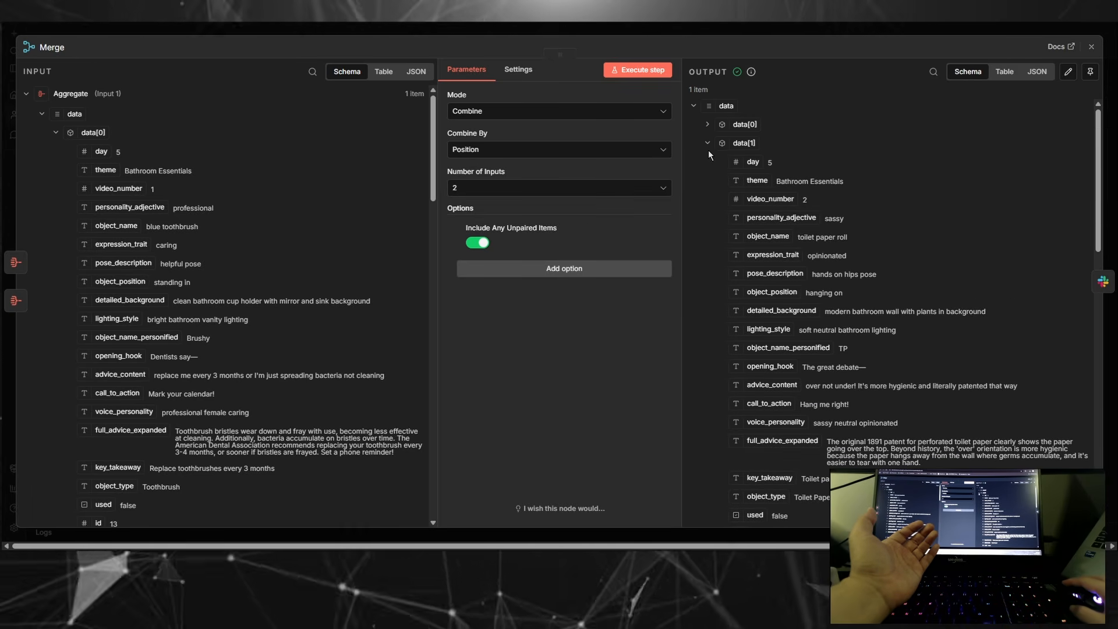
pyautogui.click(708, 145)
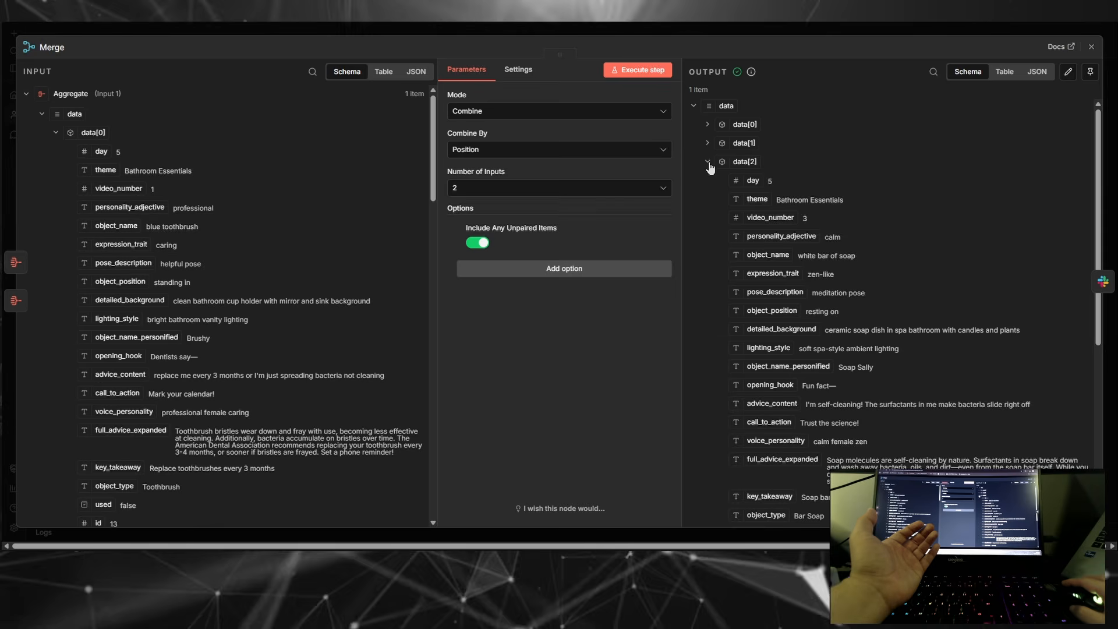
pyautogui.click(708, 162)
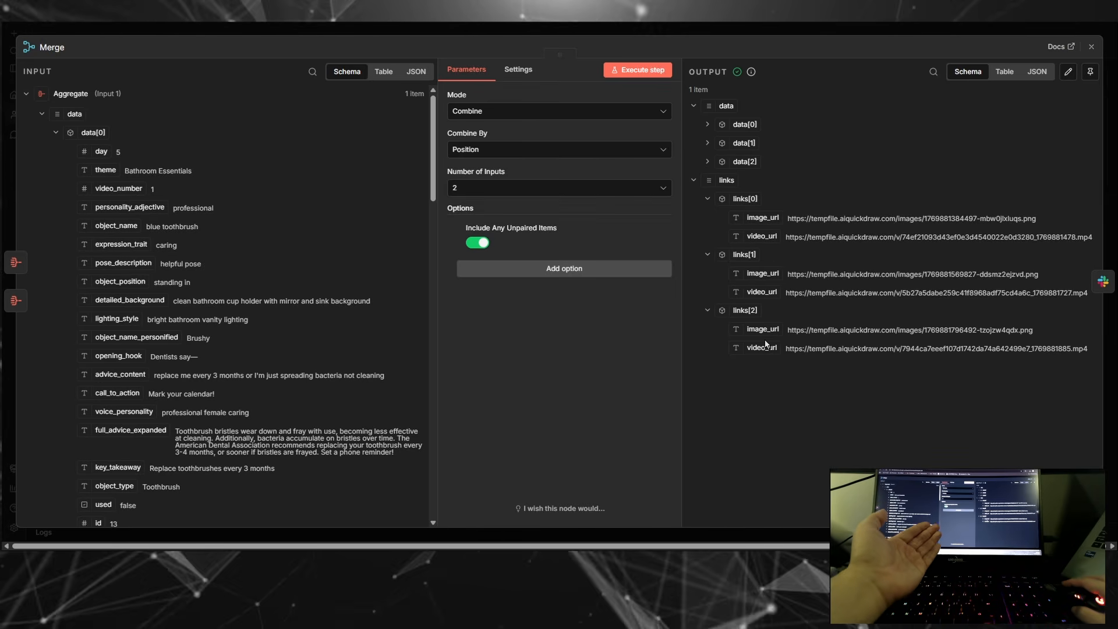
pyautogui.click(562, 31)
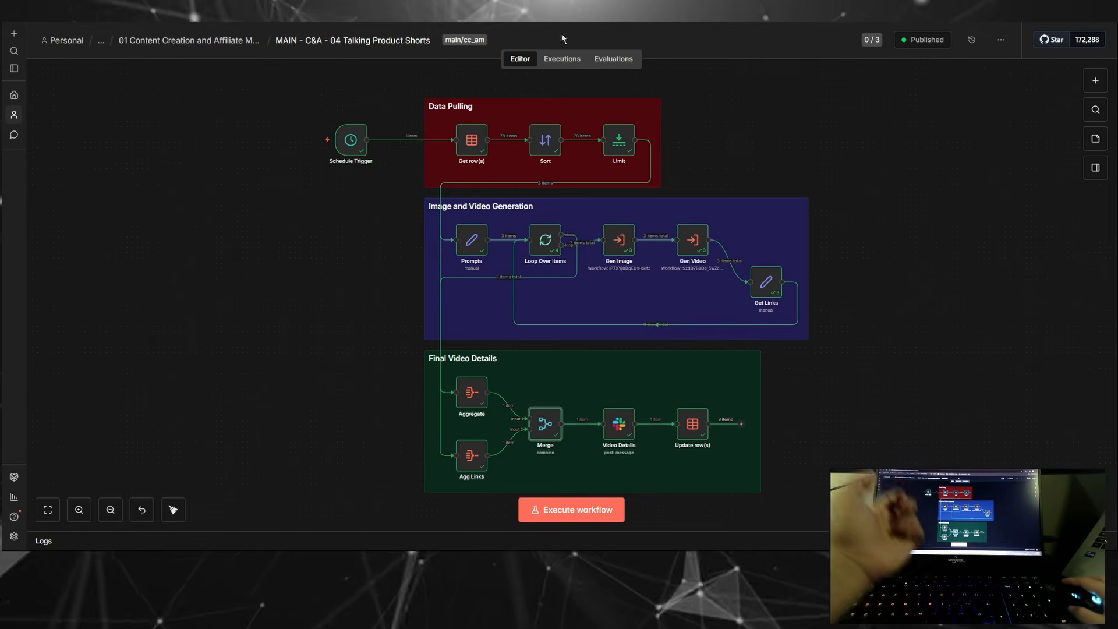
# Step: Open the Video Details node and expand its Message Text expression to examine the title, description, tags, and links template
pyautogui.doubleClick(621, 433)
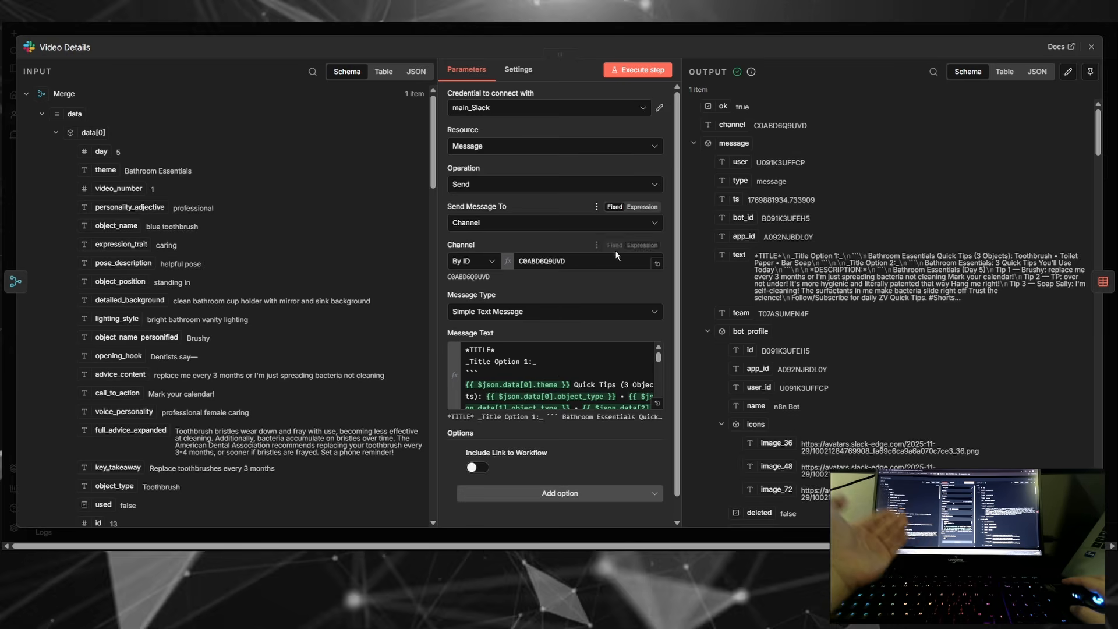
pyautogui.click(656, 403)
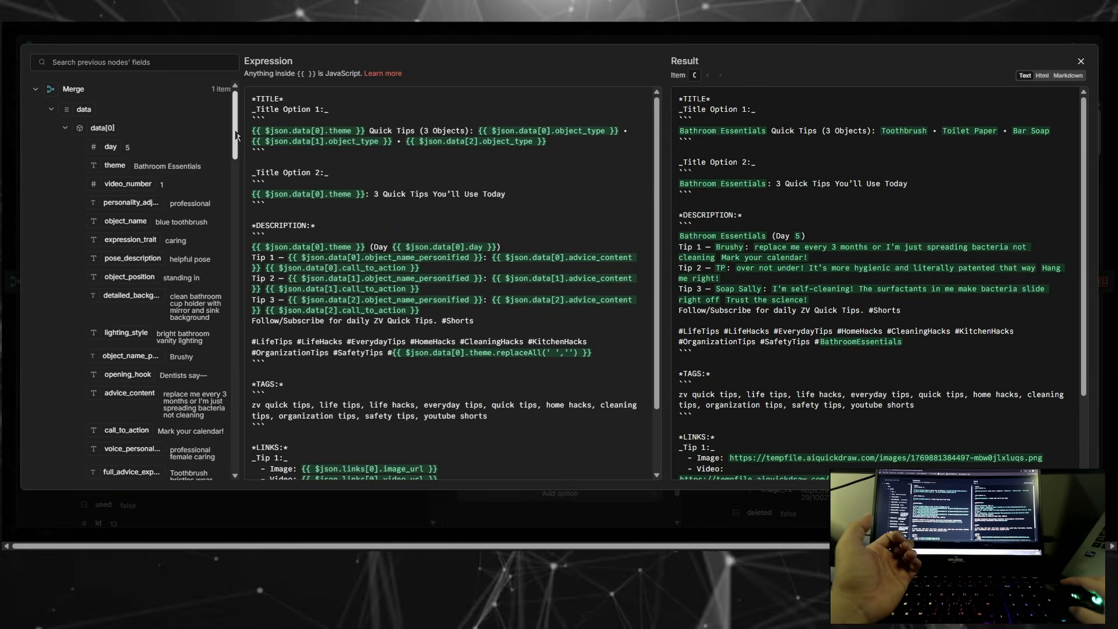
pyautogui.moveTo(252, 101); pyautogui.dragTo(557, 464)
pyautogui.click(553, 411)
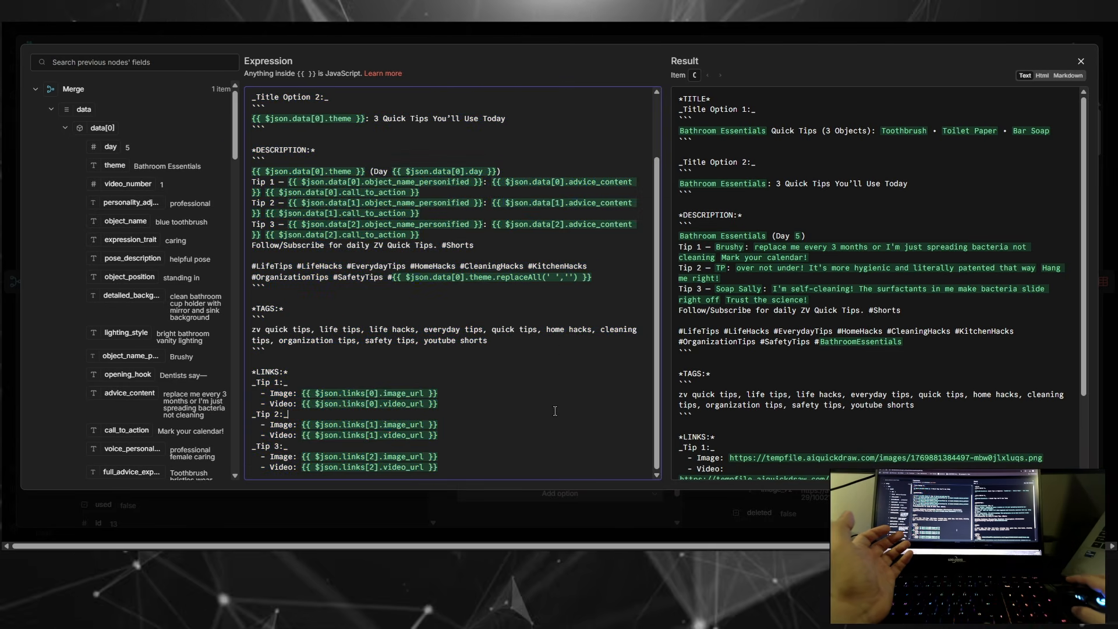
# Step: Examine the rendered message result, covering the title options, description hashtags, tags, and the image and video links per tip
pyautogui.moveTo(679, 109); pyautogui.dragTo(735, 109)
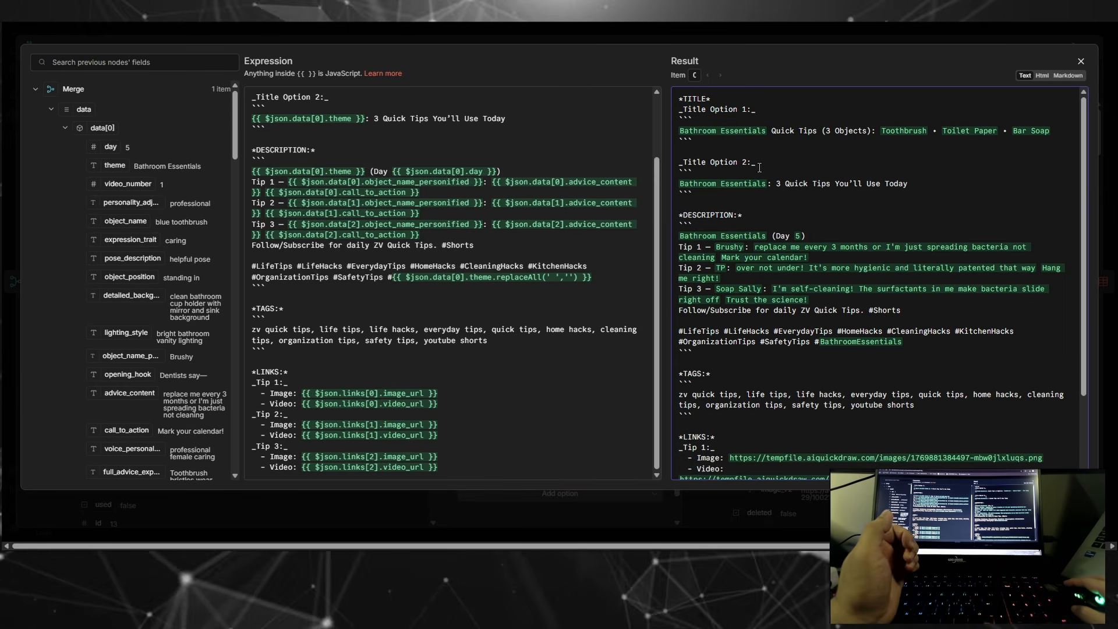
pyautogui.moveTo(680, 205); pyautogui.dragTo(678, 327)
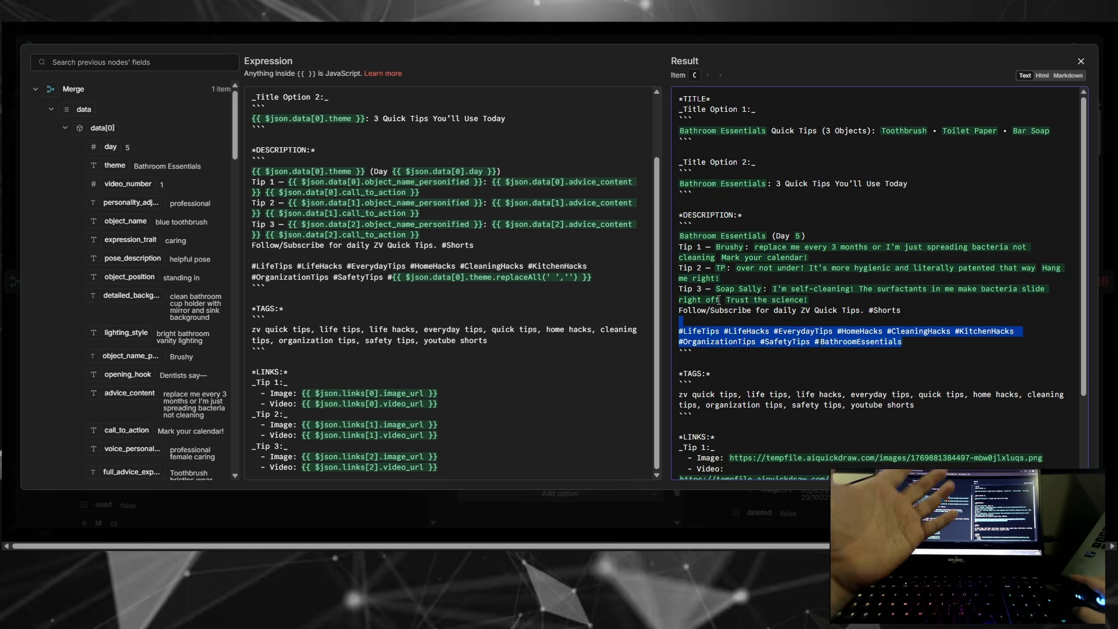
pyautogui.scroll(-2, 754, 257)
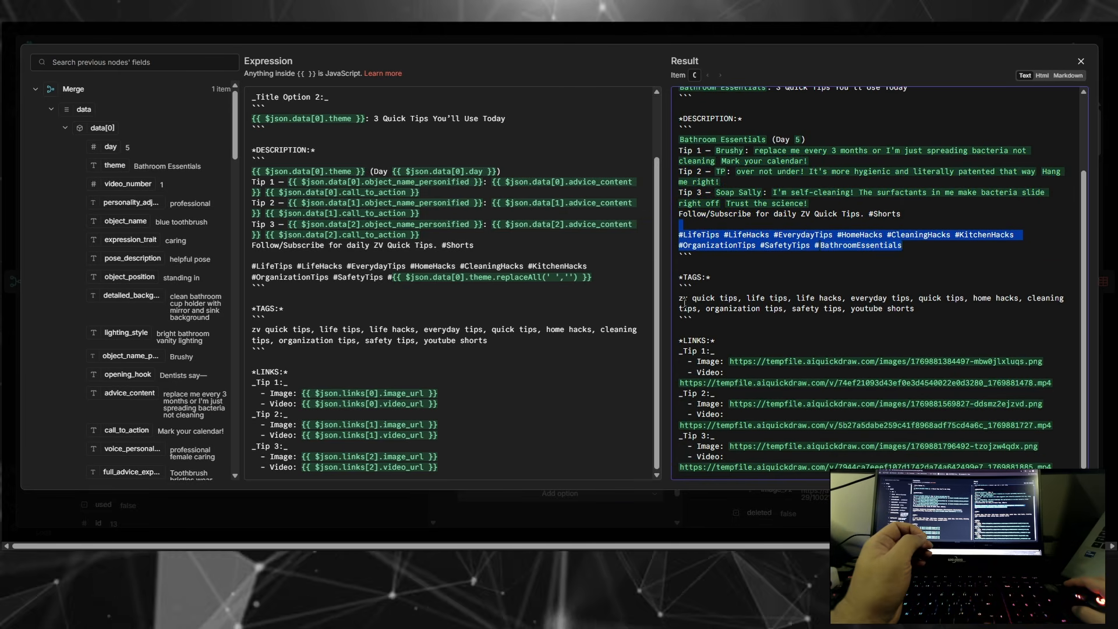
pyautogui.moveTo(679, 297); pyautogui.dragTo(919, 310)
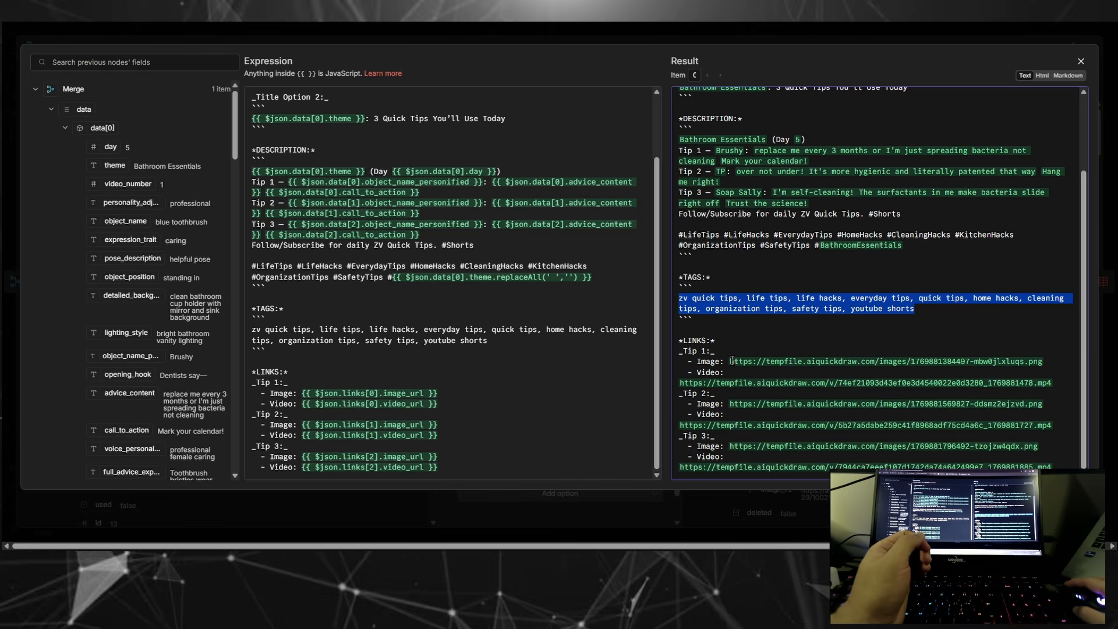
pyautogui.moveTo(732, 361); pyautogui.dragTo(1019, 379)
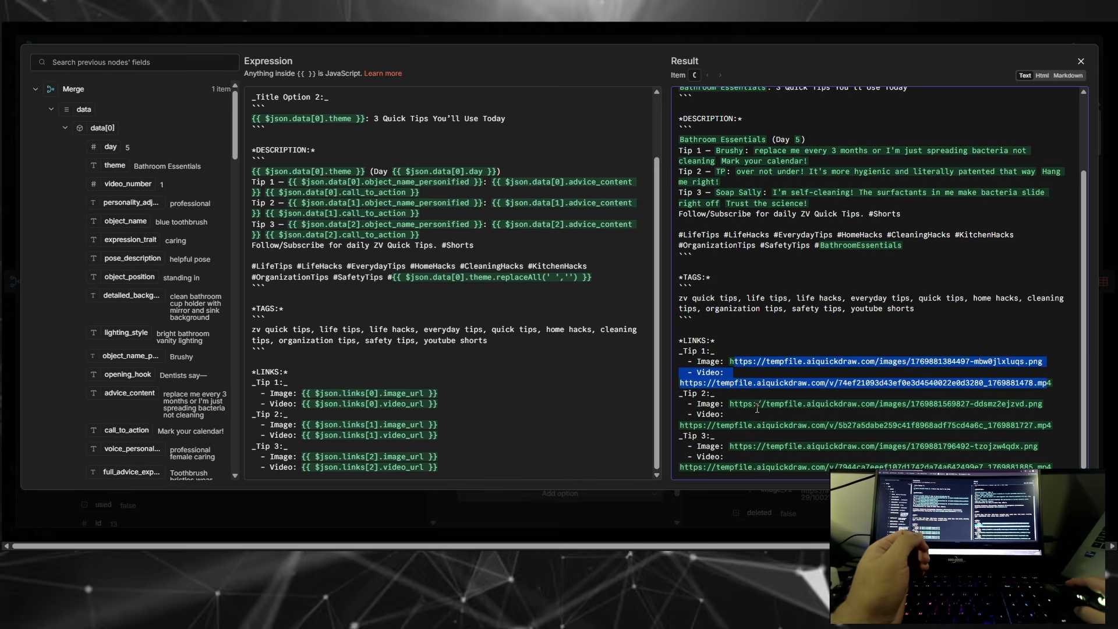
pyautogui.moveTo(730, 403); pyautogui.dragTo(728, 414)
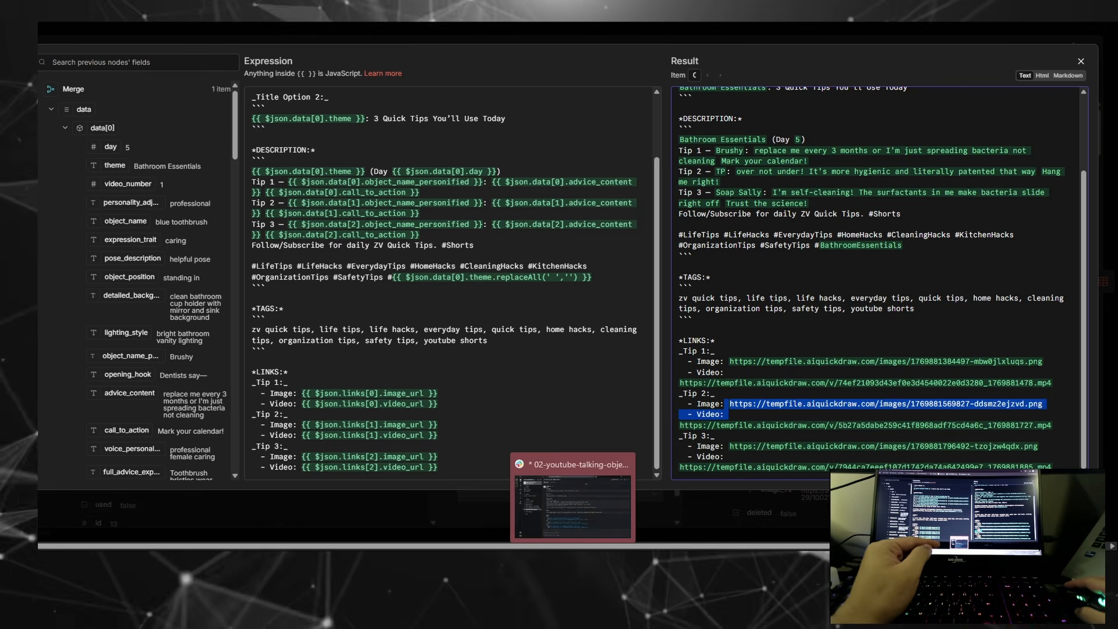
# Step: Switch to Slack and review the n8n Bot message's title options, description, hashtags, and tags in 02-youtube-talking-objects
pyautogui.click(573, 503)
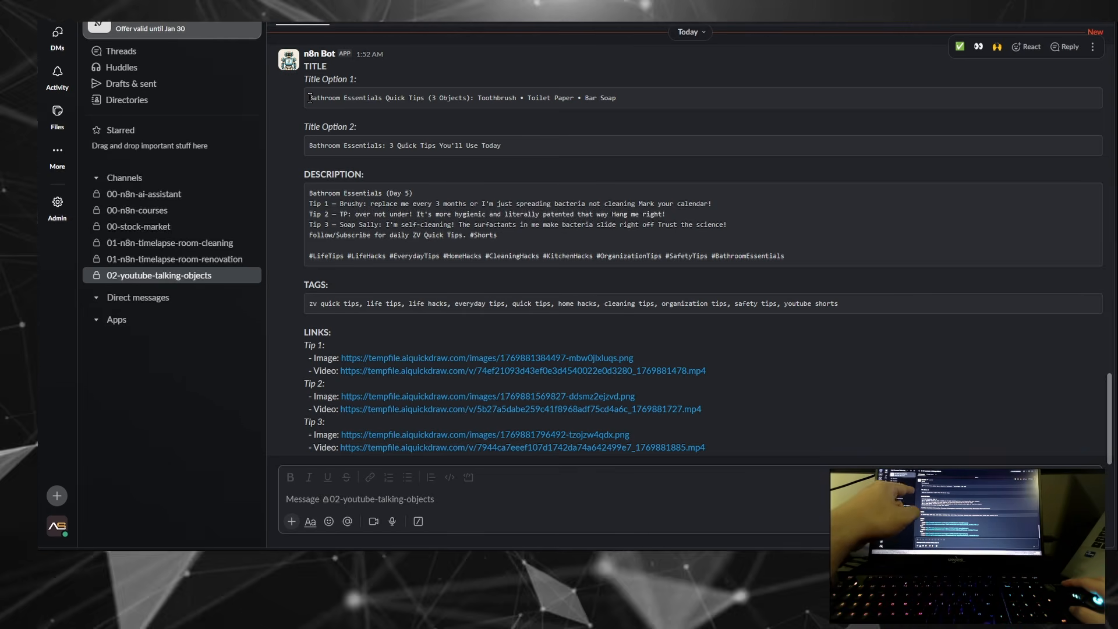
pyautogui.moveTo(455, 102); pyautogui.dragTo(618, 99)
pyautogui.moveTo(505, 146); pyautogui.dragTo(304, 138)
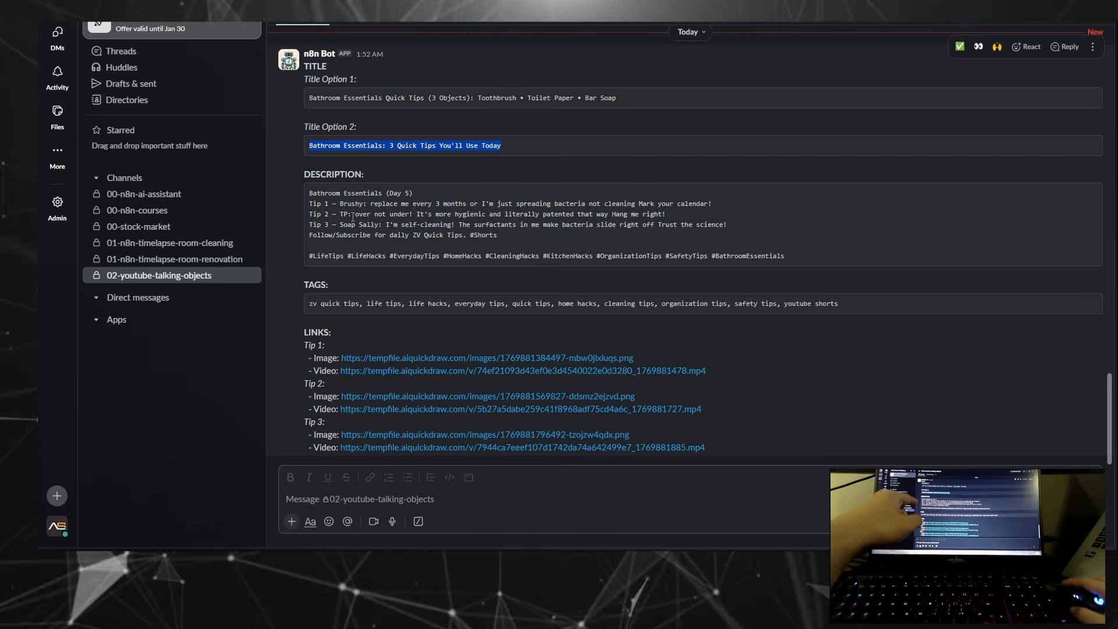
pyautogui.click(340, 203)
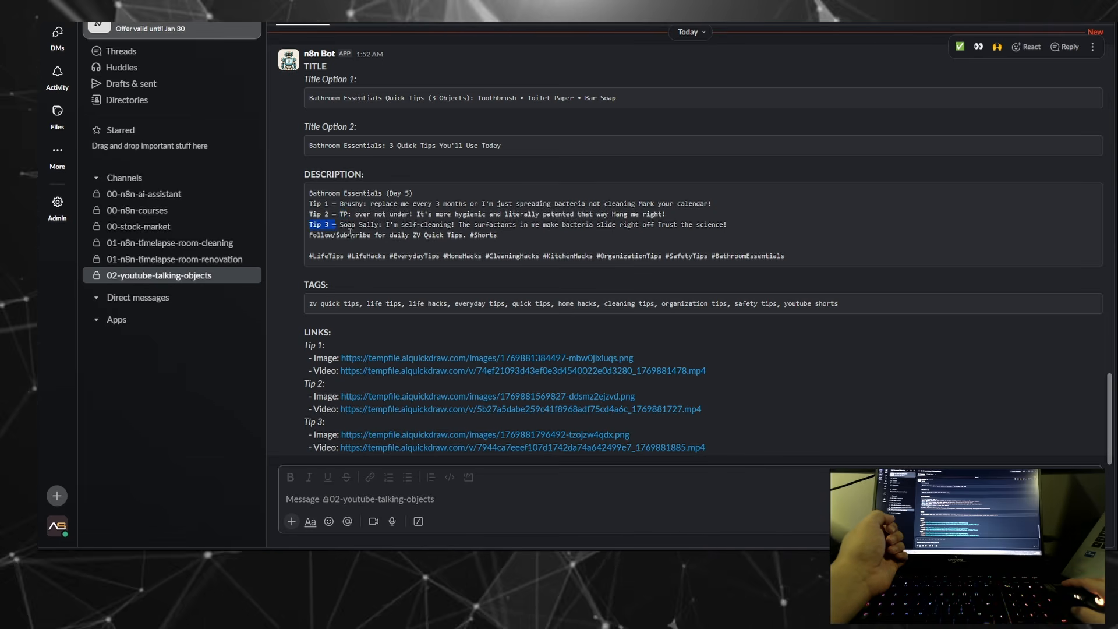
pyautogui.moveTo(352, 228); pyautogui.dragTo(802, 258)
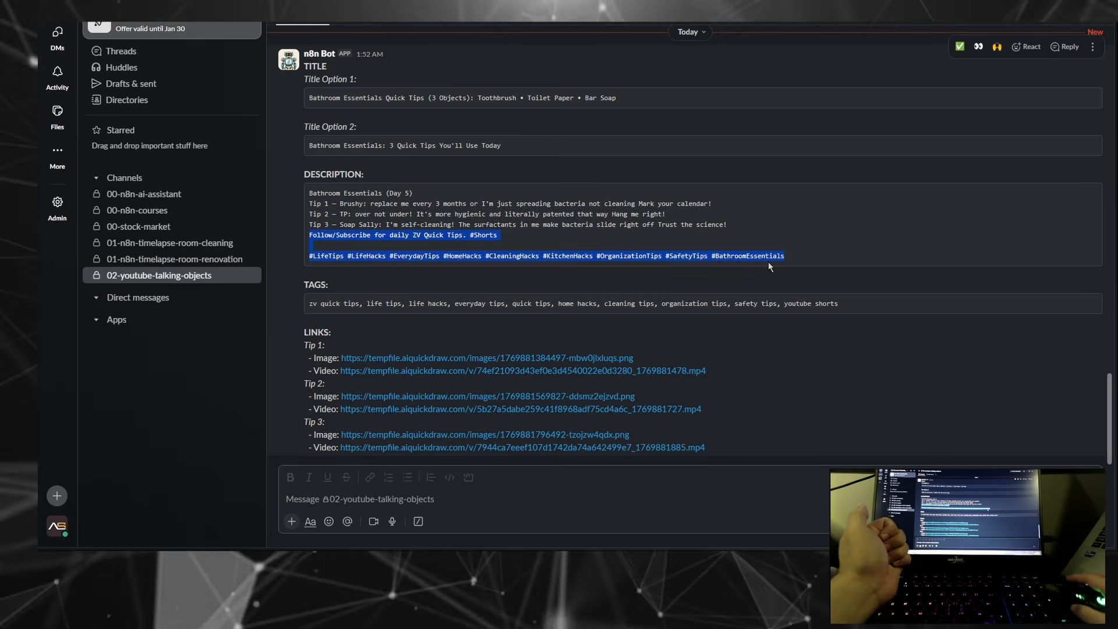
pyautogui.moveTo(839, 303); pyautogui.dragTo(313, 304)
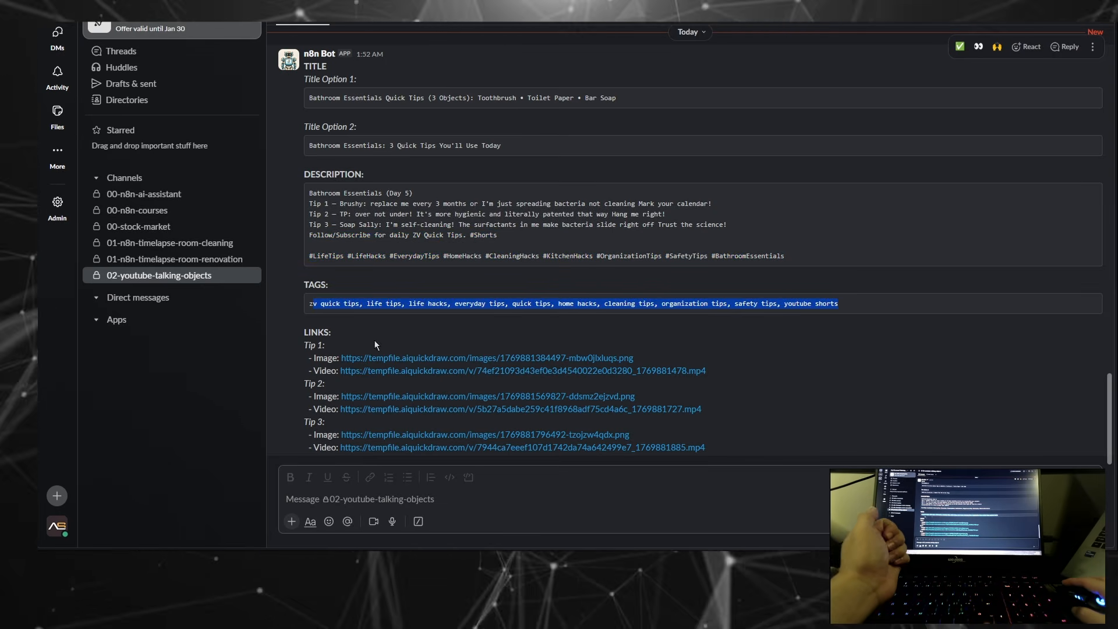
# Step: Open the Tip 1 image from the Slack message and download the tip videos from their links
pyautogui.click(424, 361)
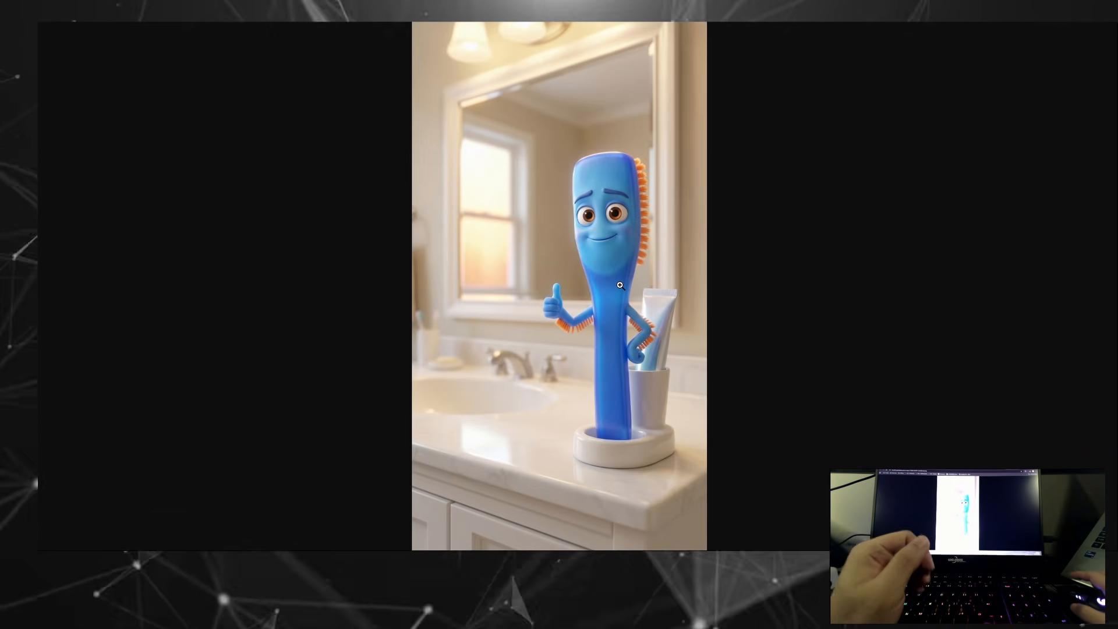
pyautogui.rightClick(521, 193)
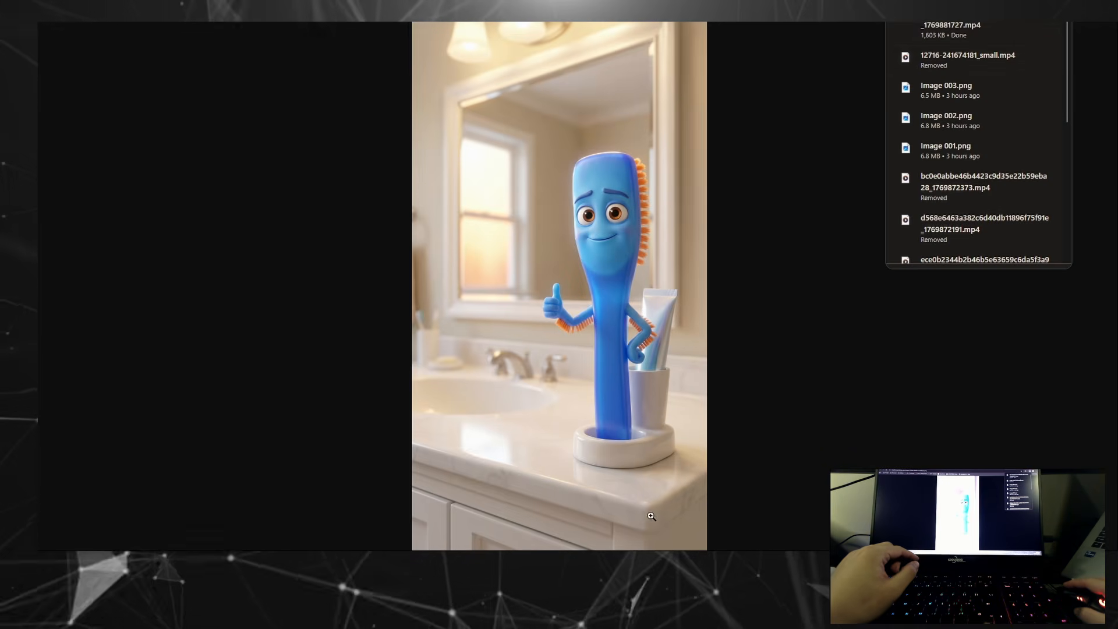
pyautogui.click(683, 511)
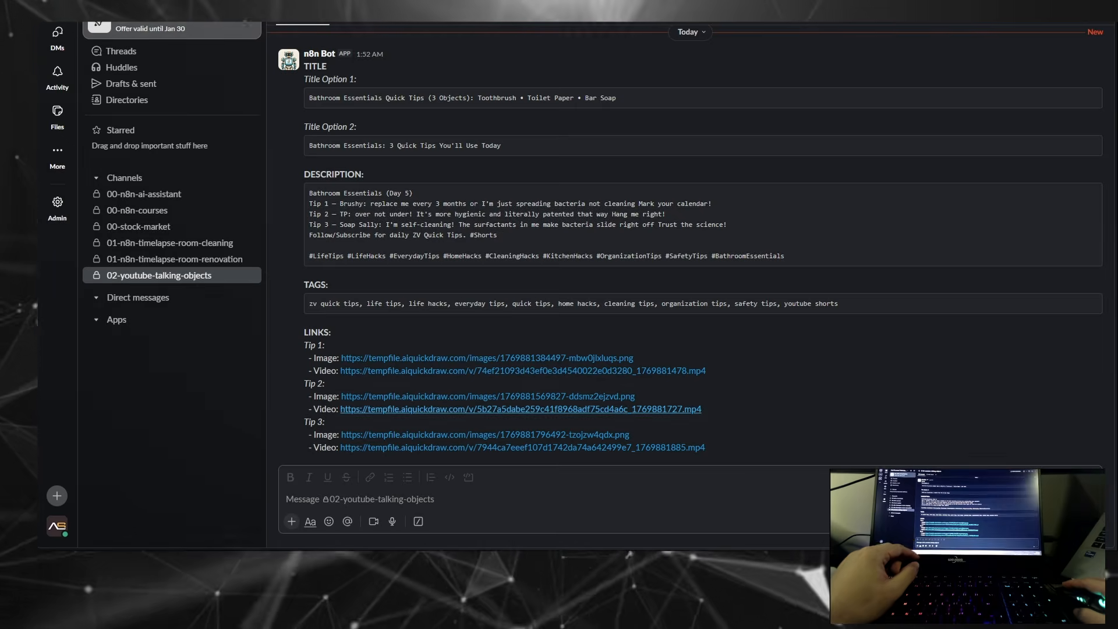
pyautogui.click(447, 449)
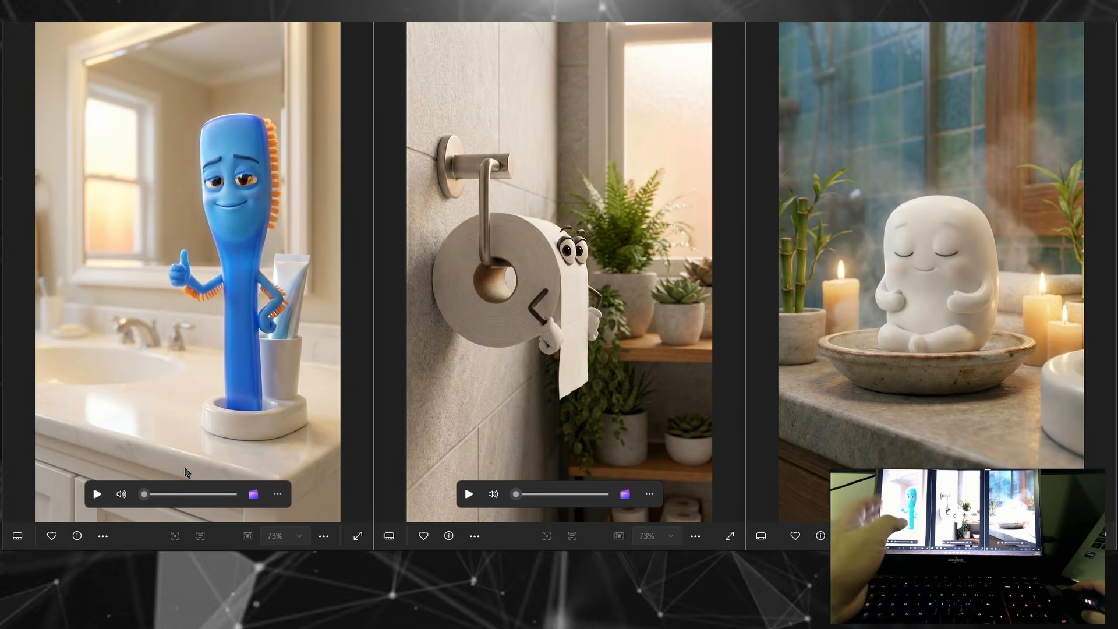
# Step: Play the downloaded toothbrush, toilet paper, and soap videos one after another
pyautogui.click(97, 494)
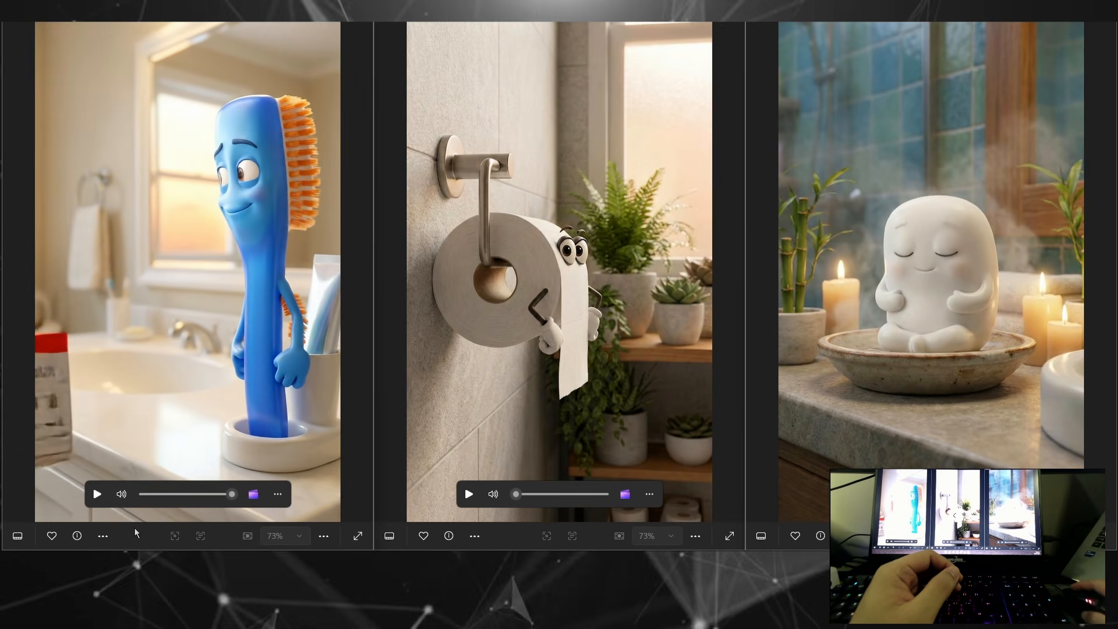
pyautogui.click(469, 493)
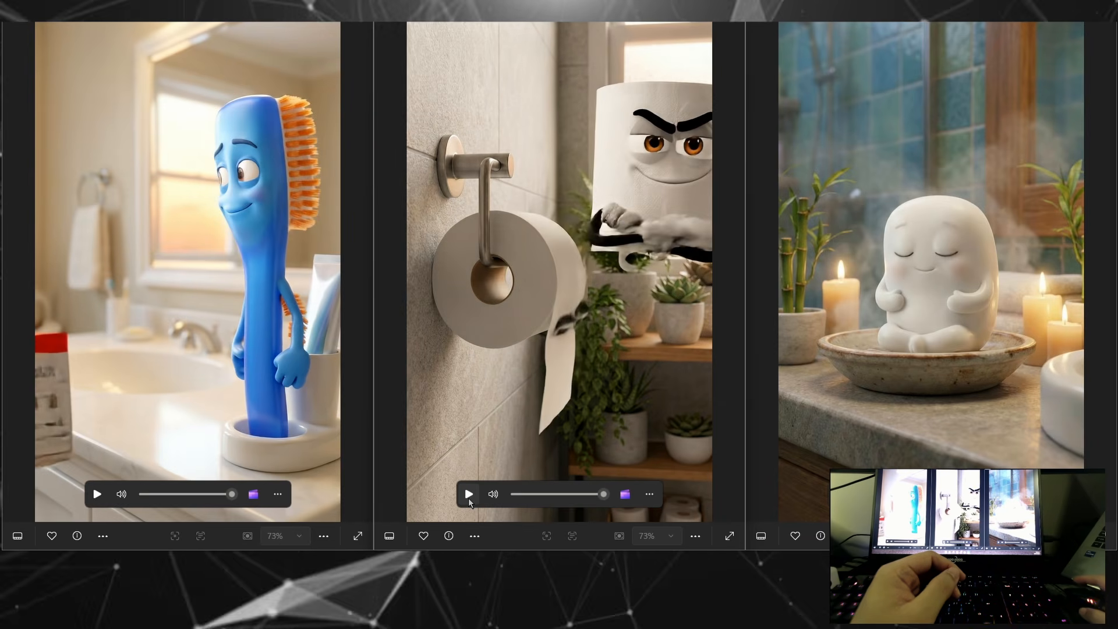
pyautogui.click(840, 494)
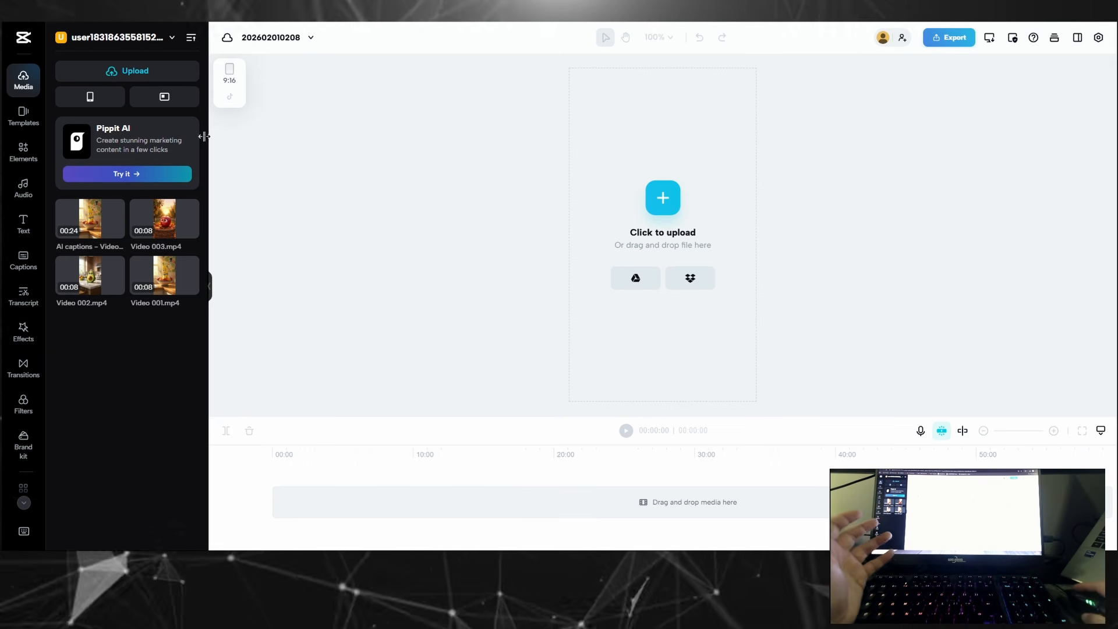
# Step: Upload the three downloaded videos in CapCut and place the soap, toothbrush, and toilet paper clips consecutively on the timeline
pyautogui.moveTo(160, 72)
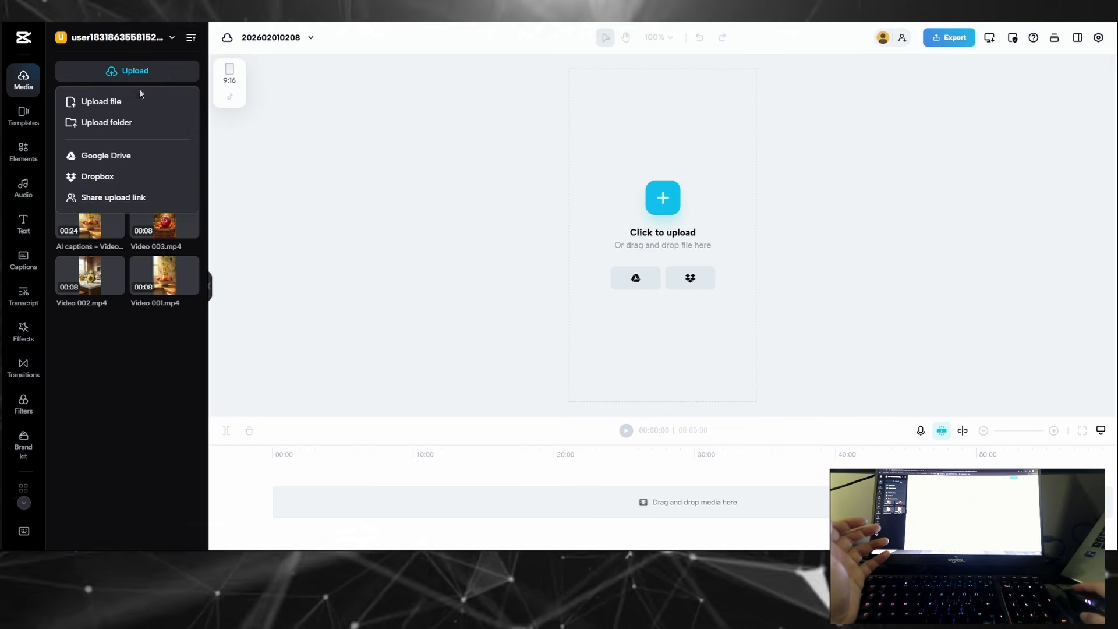
pyautogui.click(122, 105)
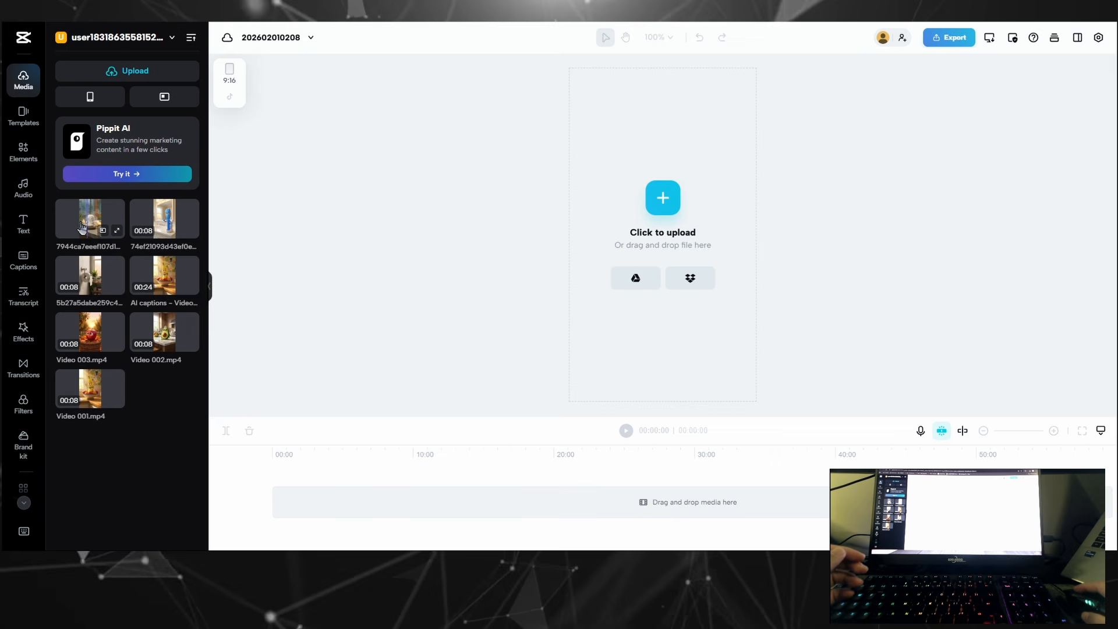
pyautogui.moveTo(82, 227); pyautogui.dragTo(304, 508)
pyautogui.moveTo(177, 227); pyautogui.dragTo(575, 492)
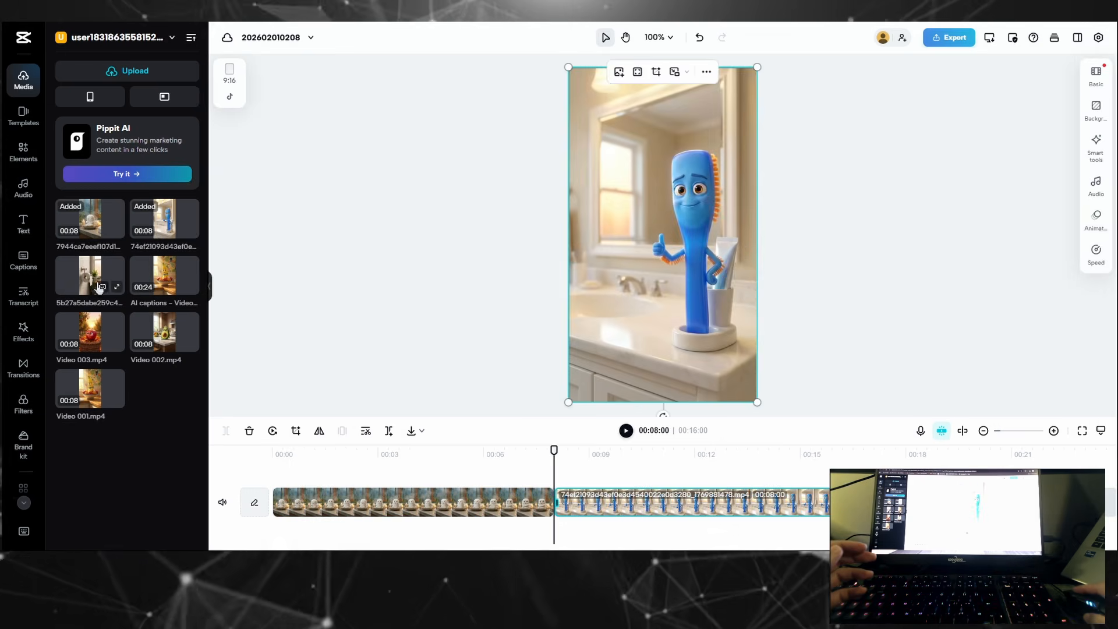
pyautogui.moveTo(97, 276); pyautogui.dragTo(863, 500)
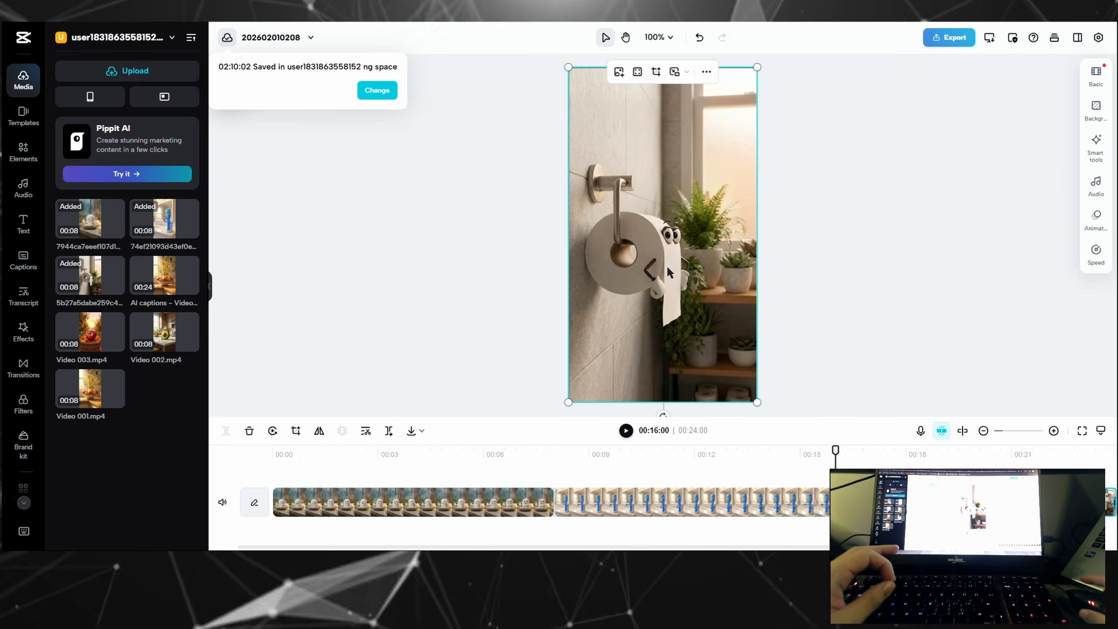
# Step: Generate auto captions in English (US) for the timeline and open the caption presets
pyautogui.click(33, 270)
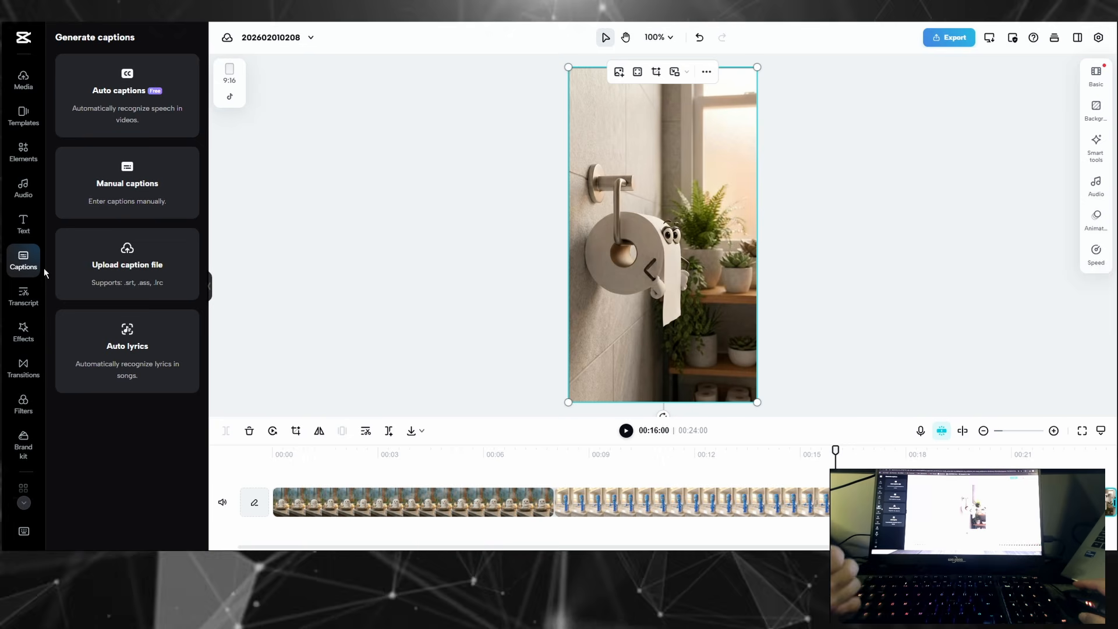
pyautogui.click(138, 103)
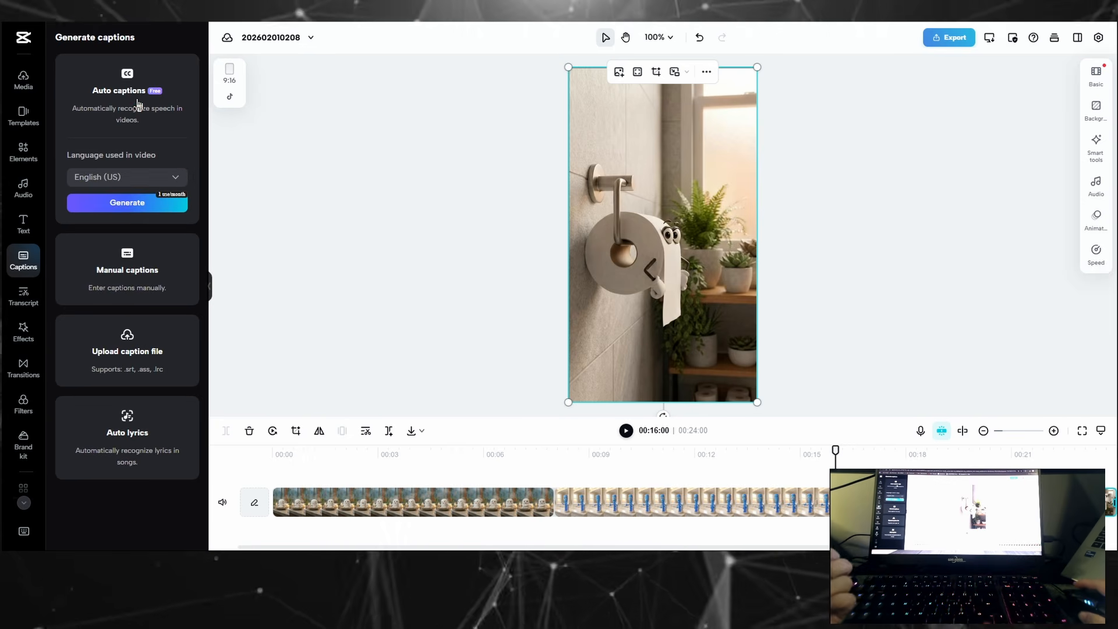
pyautogui.click(117, 208)
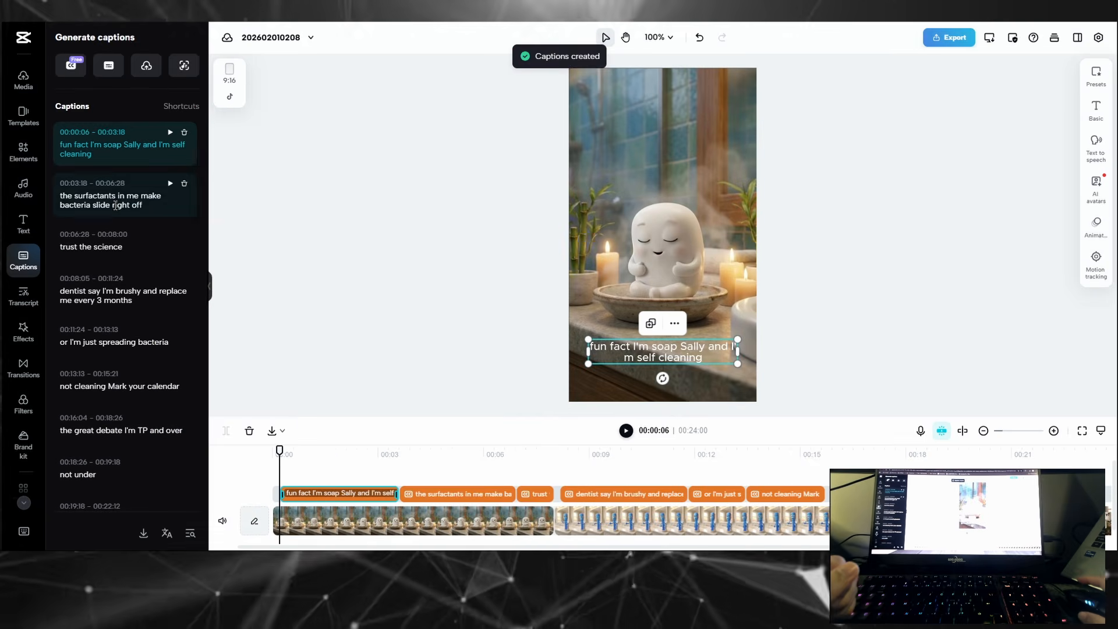
pyautogui.click(1096, 75)
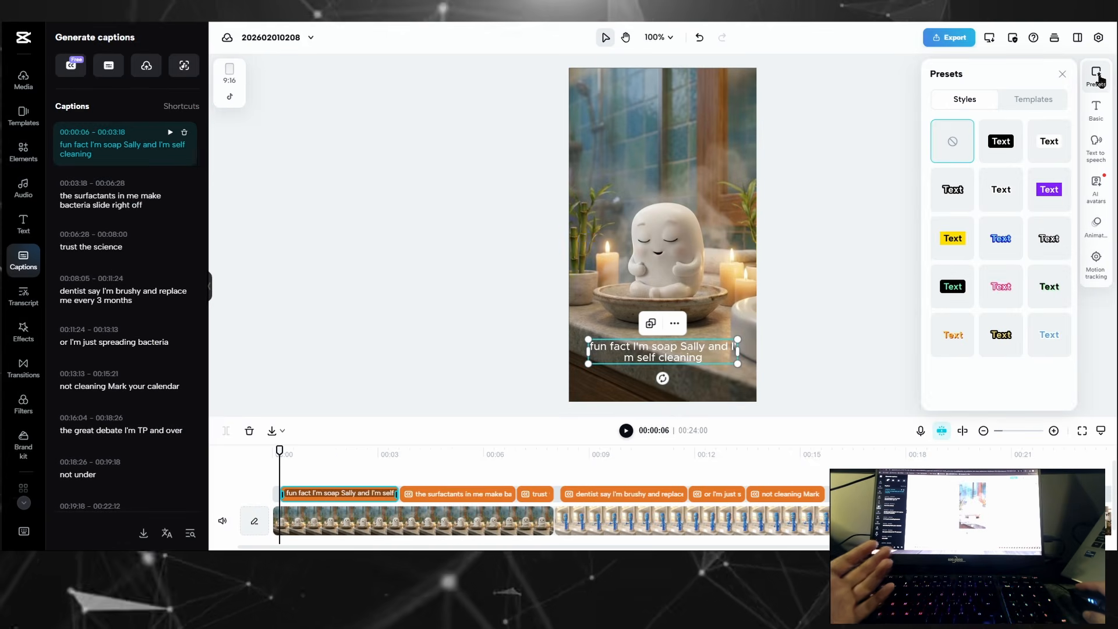
# Step: Try the yellow-highlight uppercase caption template, check the Pro checklist for it, and remove the template from the captions
pyautogui.click(1033, 99)
pyautogui.click(984, 136)
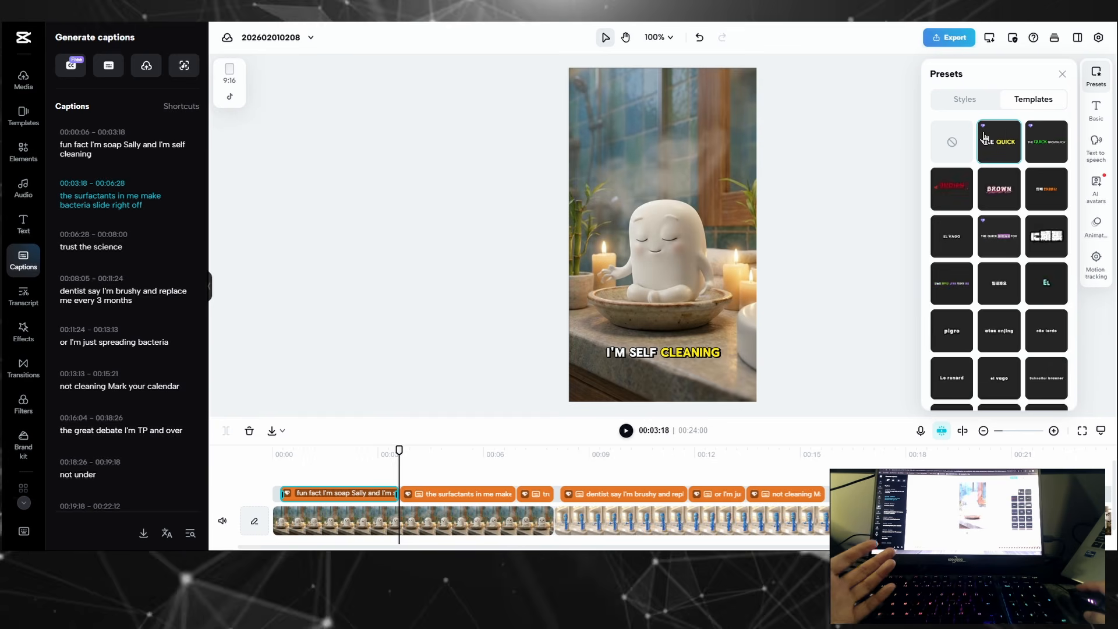
pyautogui.click(1012, 41)
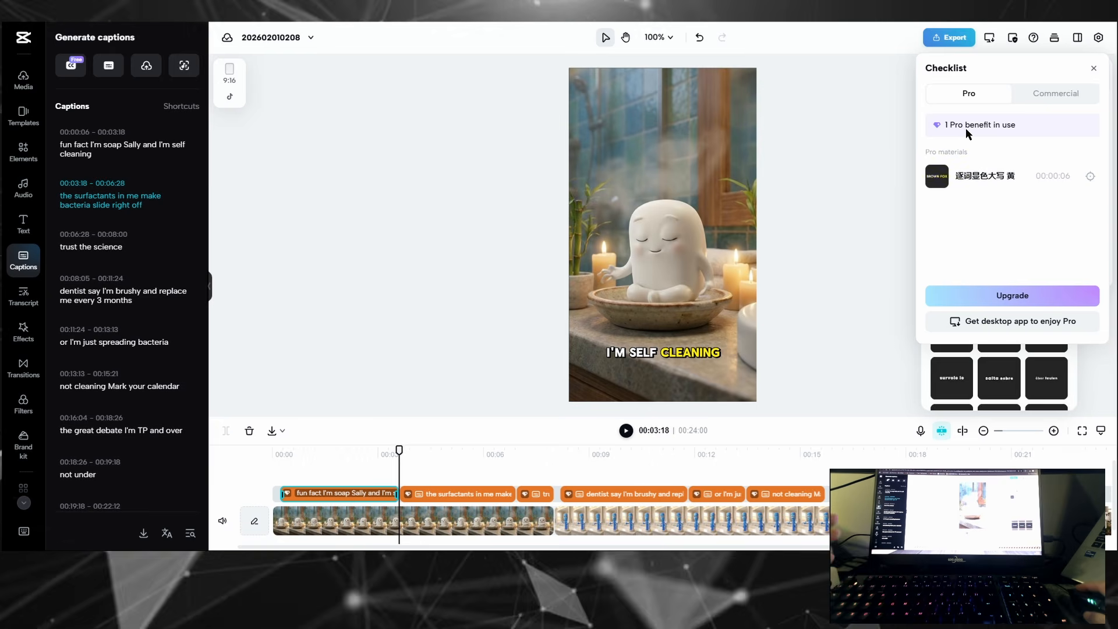
pyautogui.click(1093, 68)
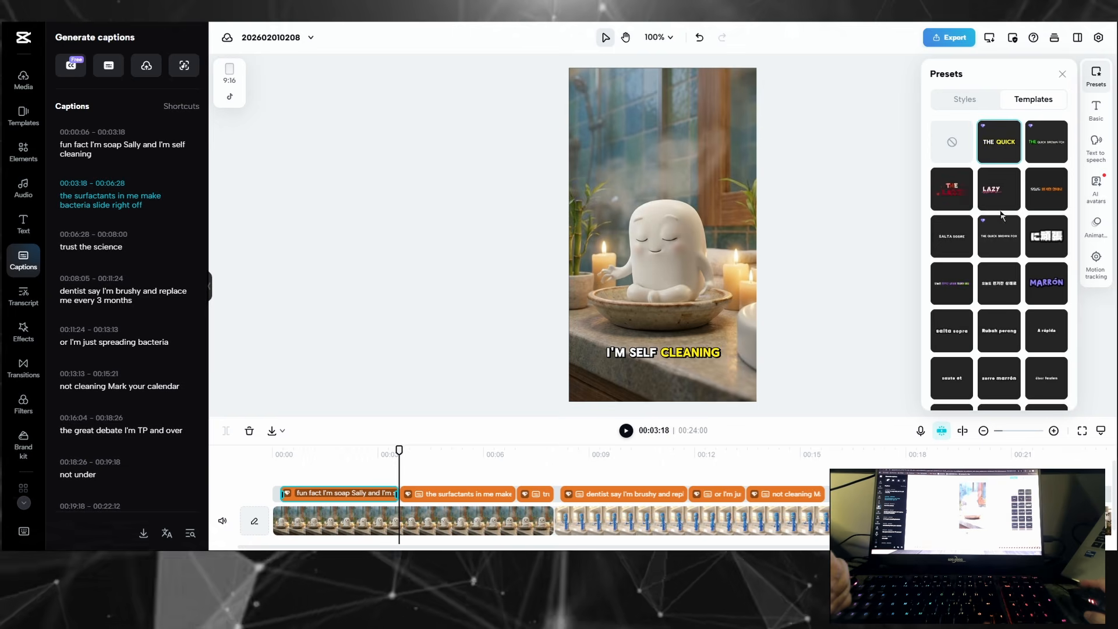
pyautogui.click(952, 142)
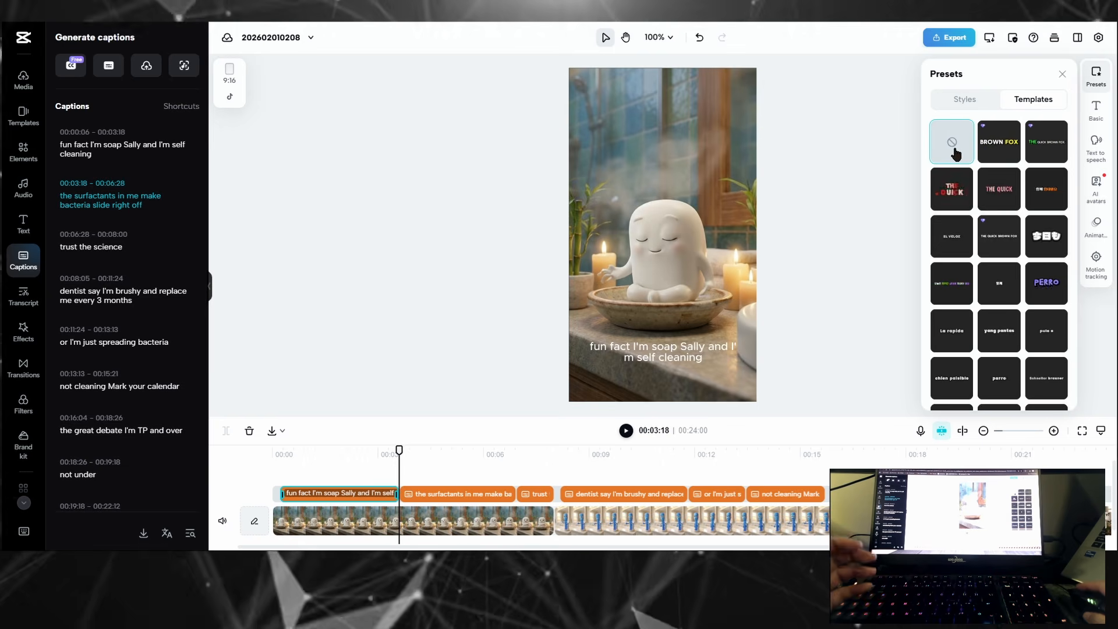
# Step: Apply the black-on-yellow text style to the captions and play the captioned video from the start
pyautogui.click(962, 101)
pyautogui.click(953, 245)
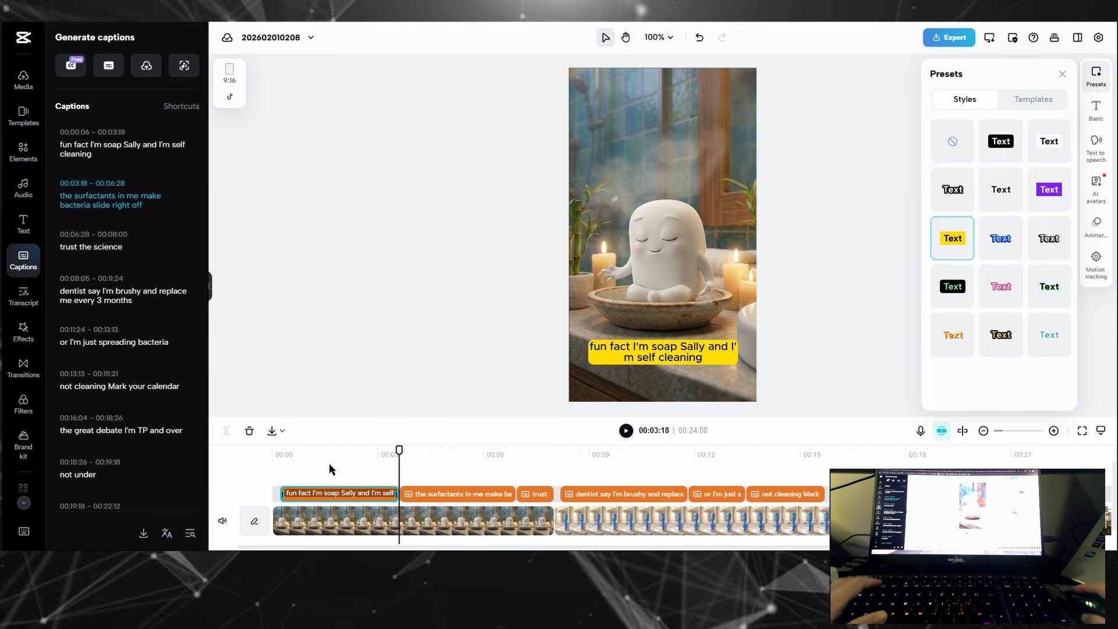
pyautogui.click(271, 455)
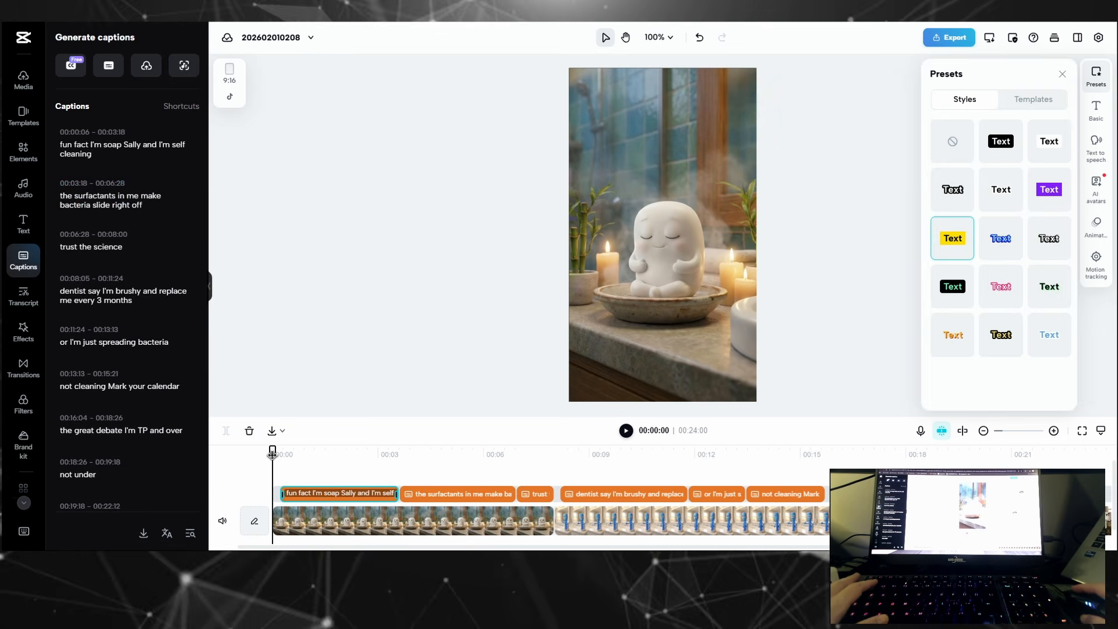
pyautogui.click(375, 319)
pyautogui.press('space')
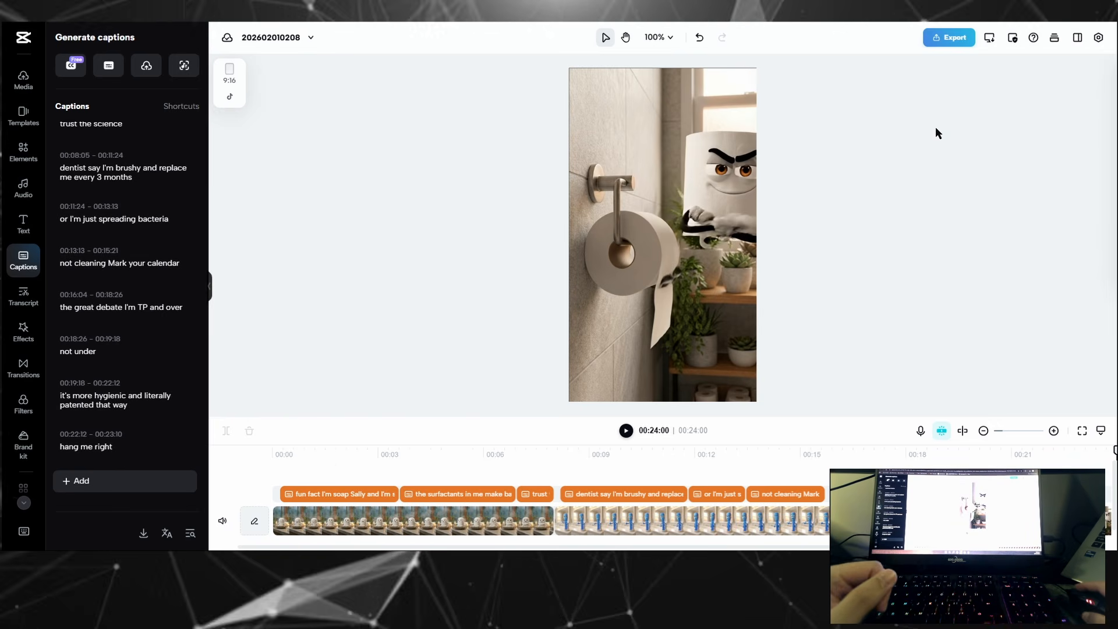
pyautogui.click(953, 40)
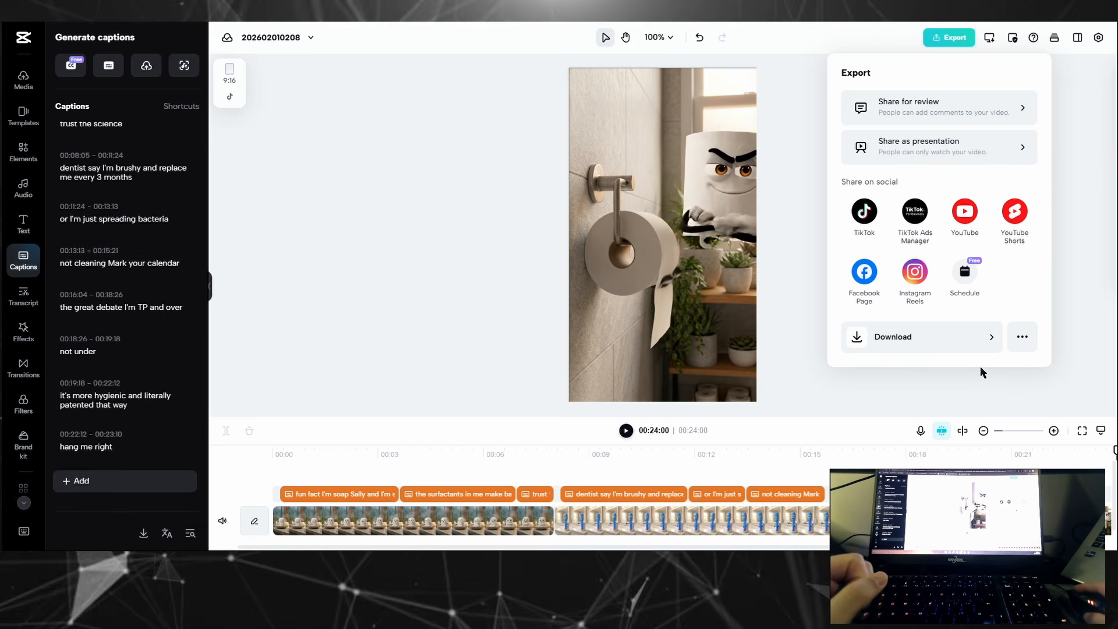
pyautogui.click(984, 343)
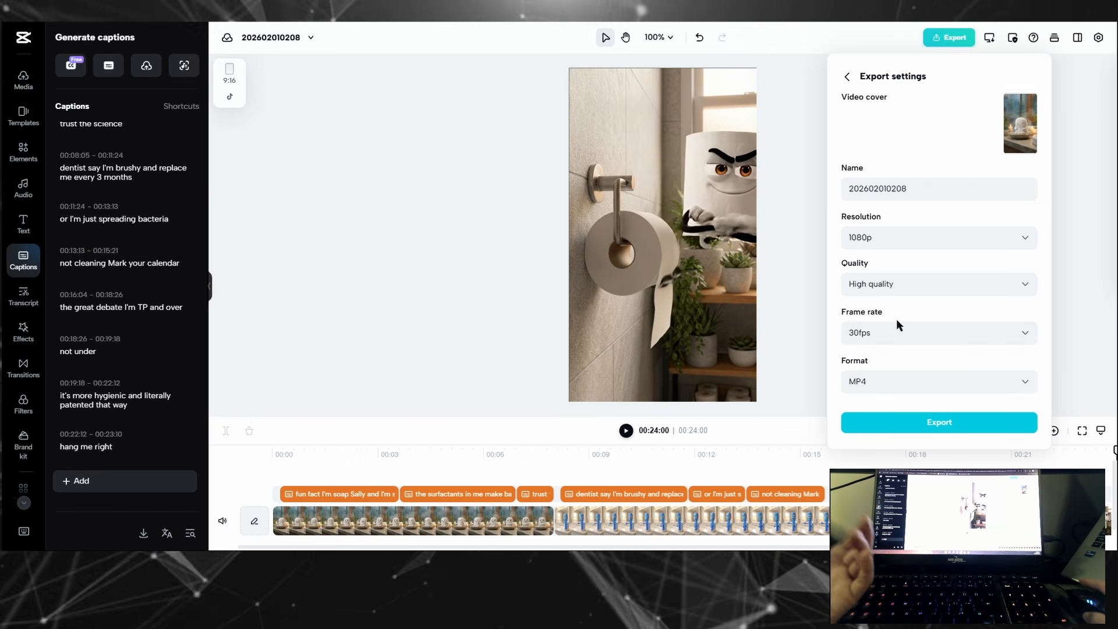
pyautogui.click(926, 432)
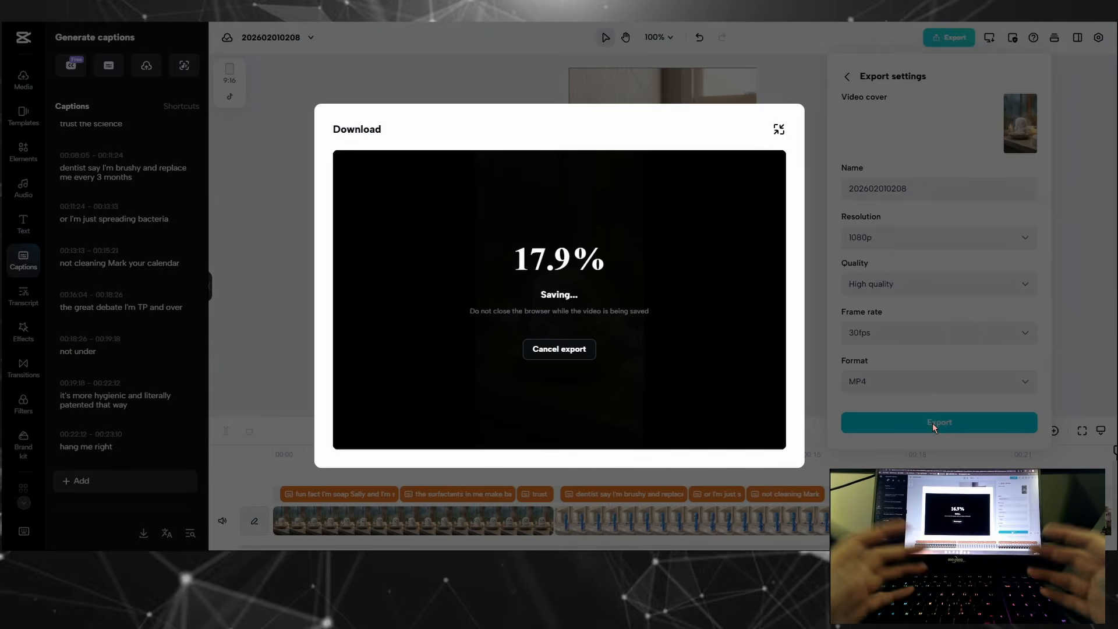